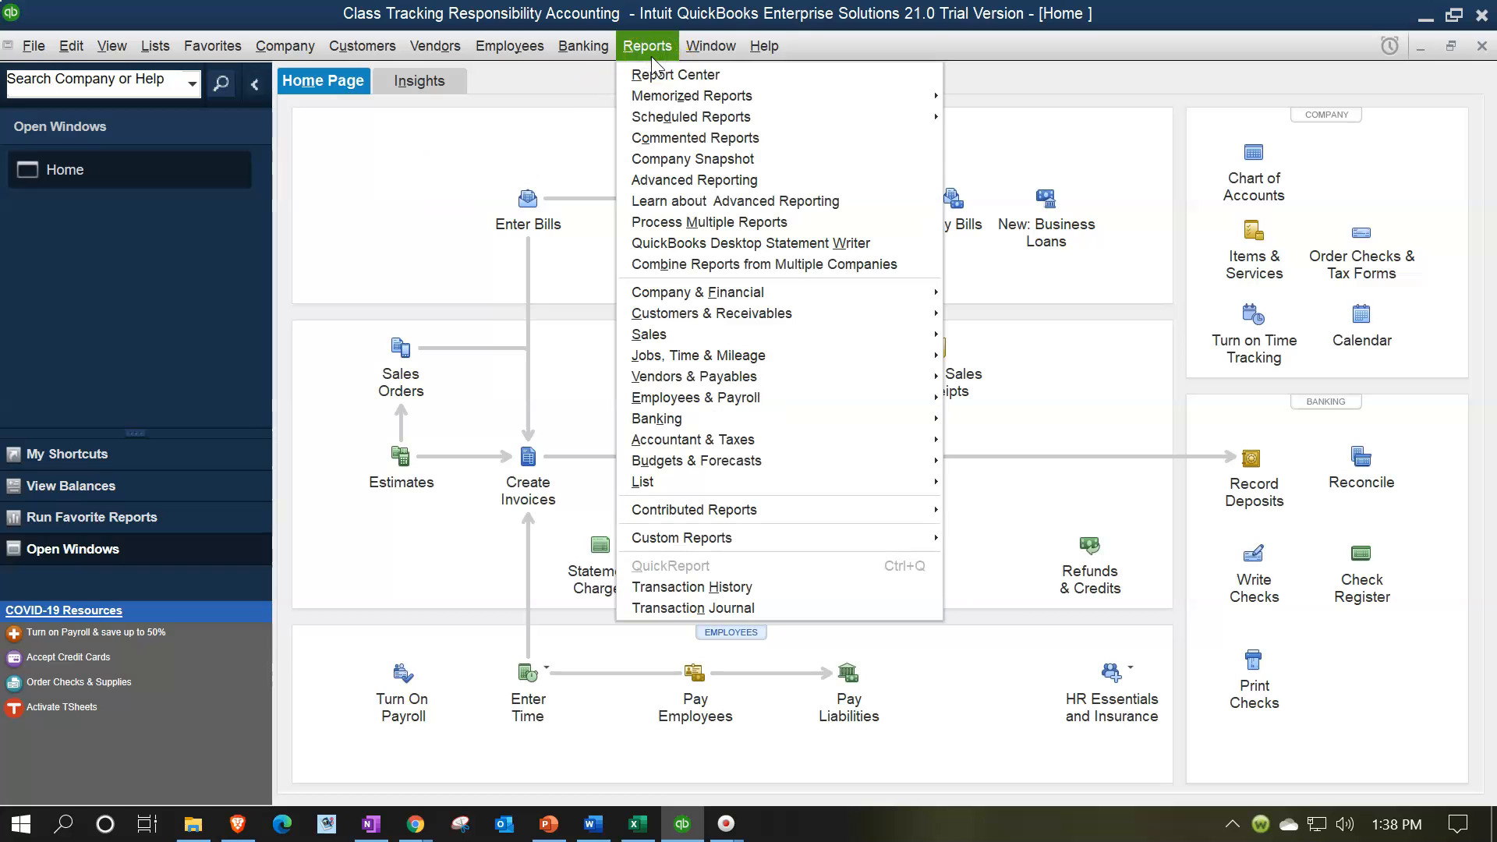
Run the Profit & Loss by Class report for 01/01/2021 through 12/31/2021.
mouse_move(670, 294)
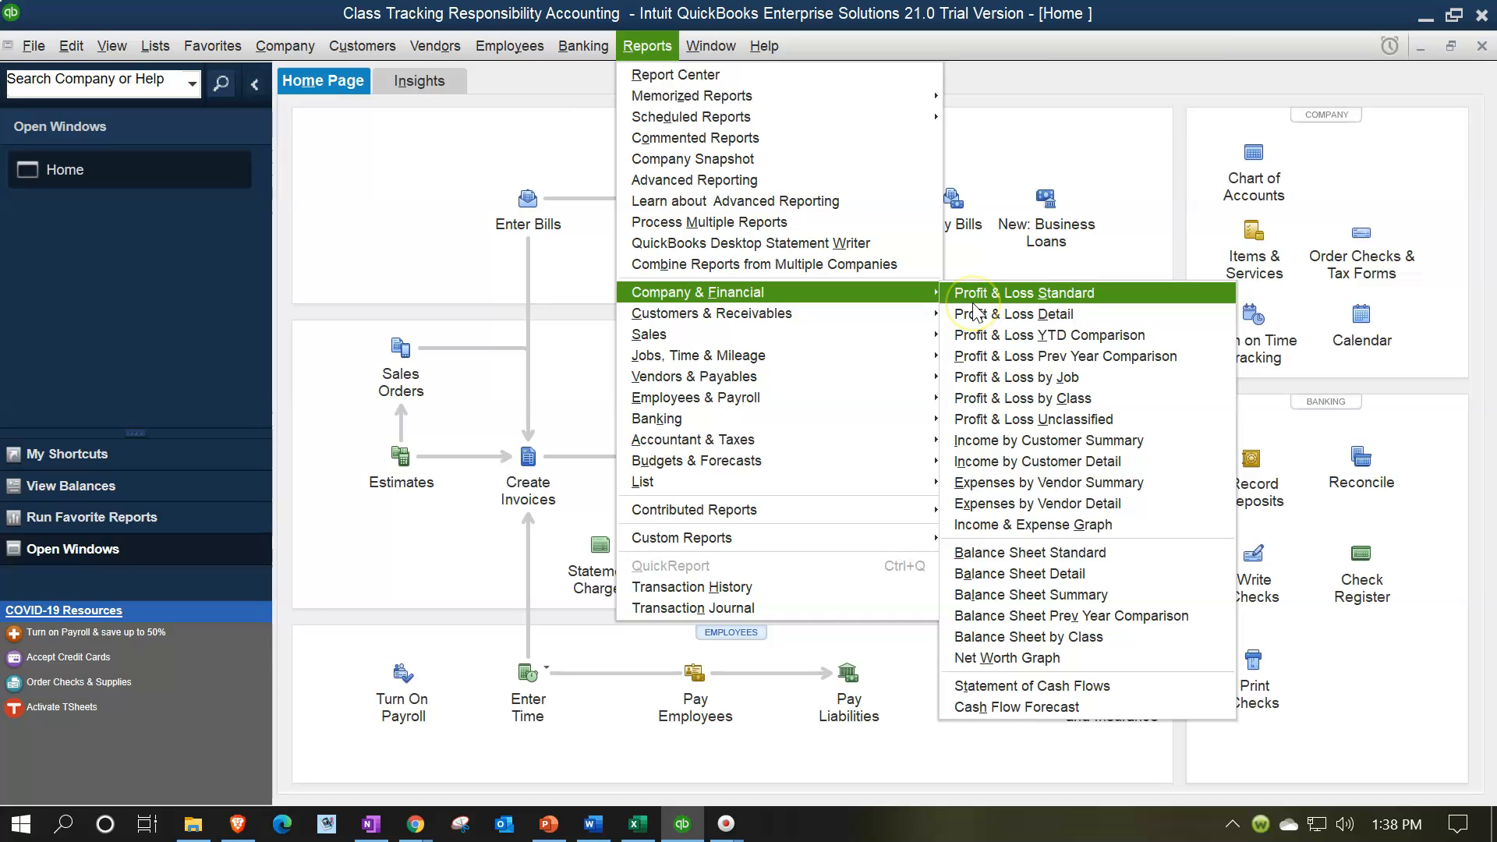
left_click(1084, 411)
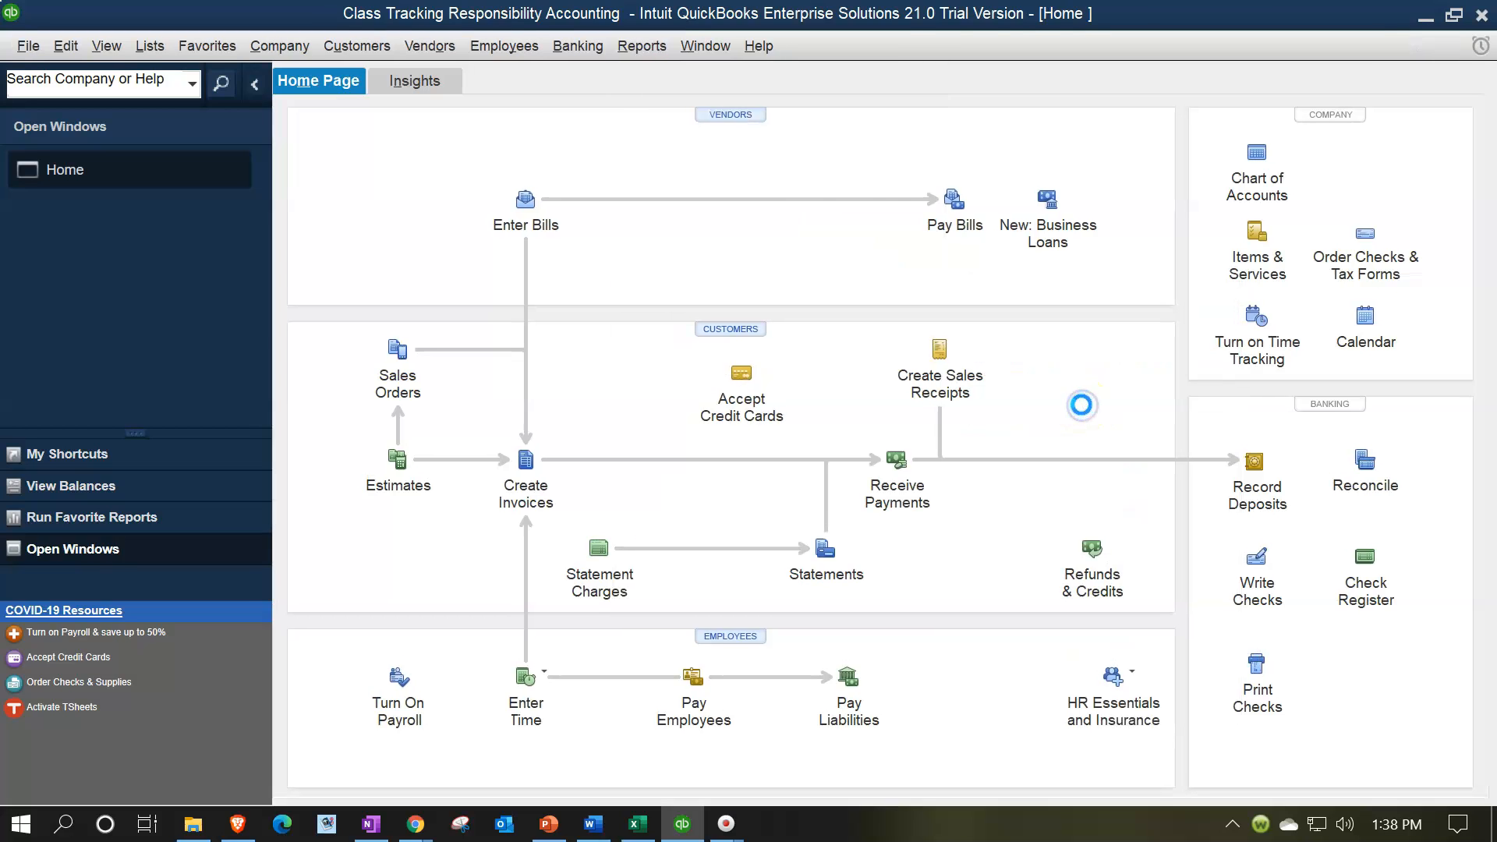
key("Tab")
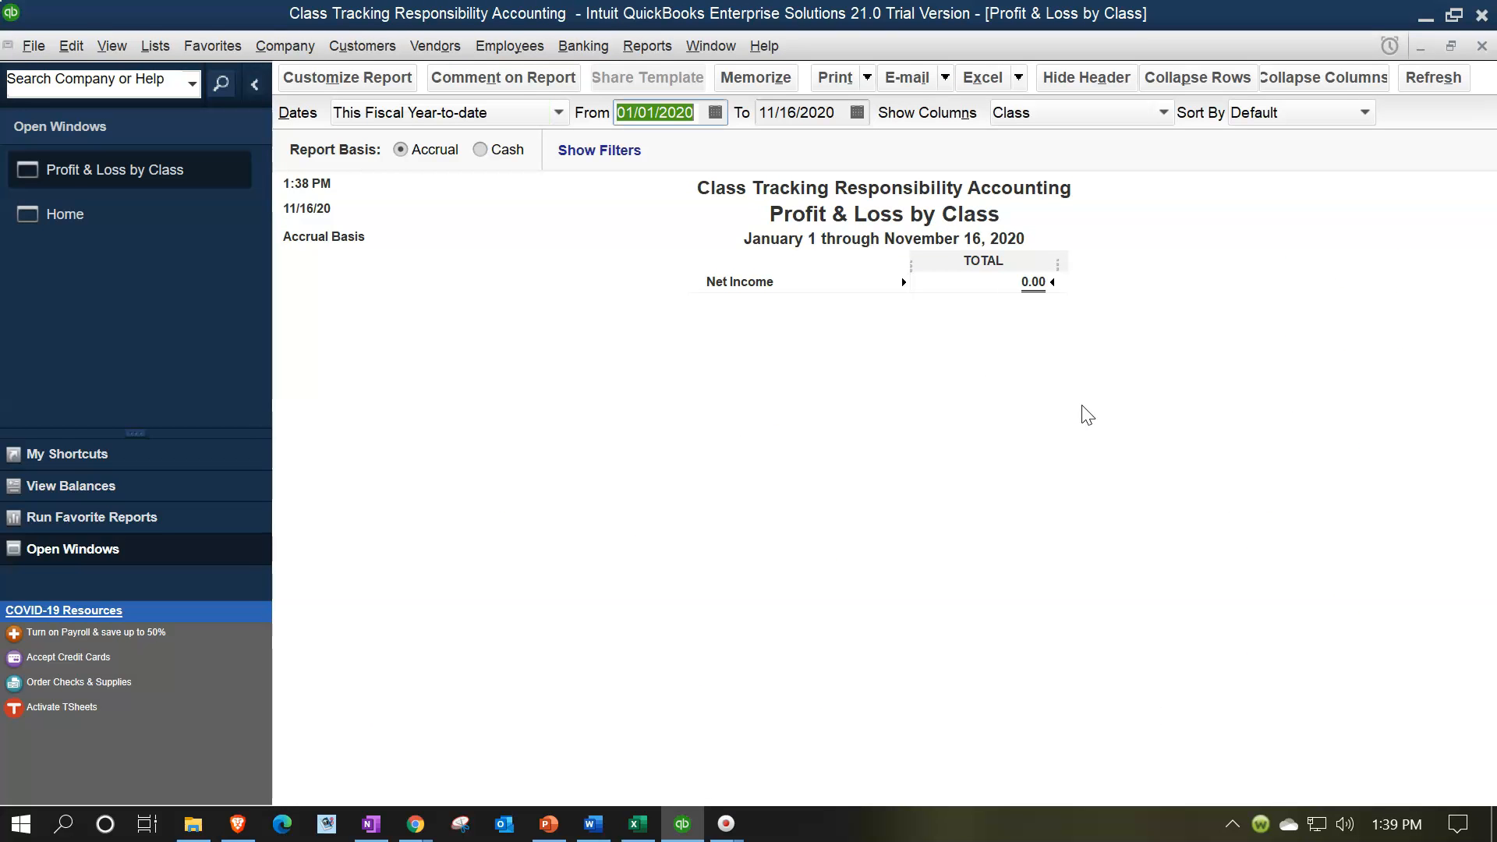
type("010121")
key("Tab")
type("1231")
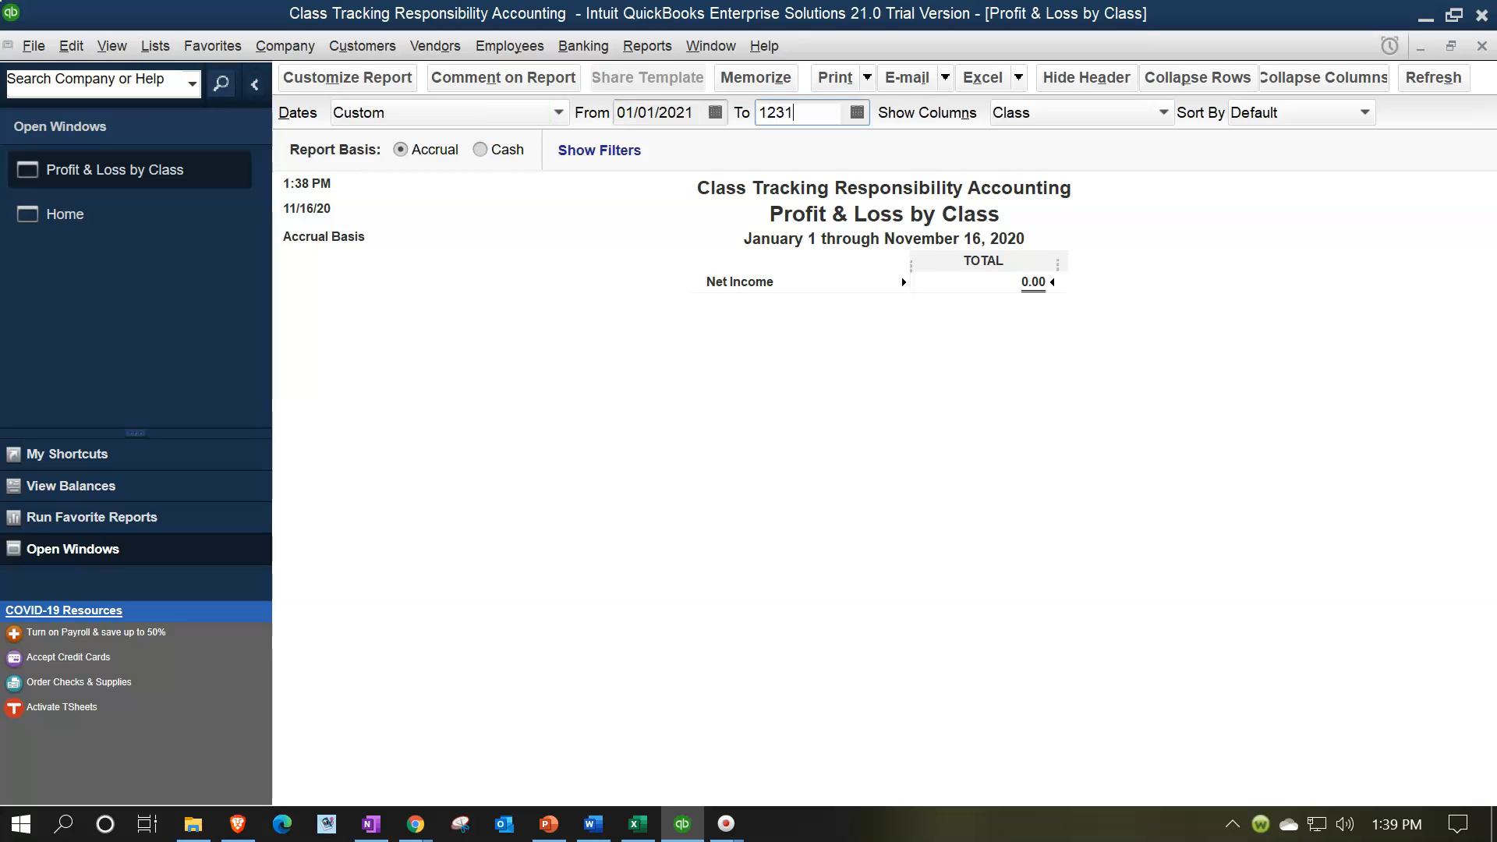
key("Tab")
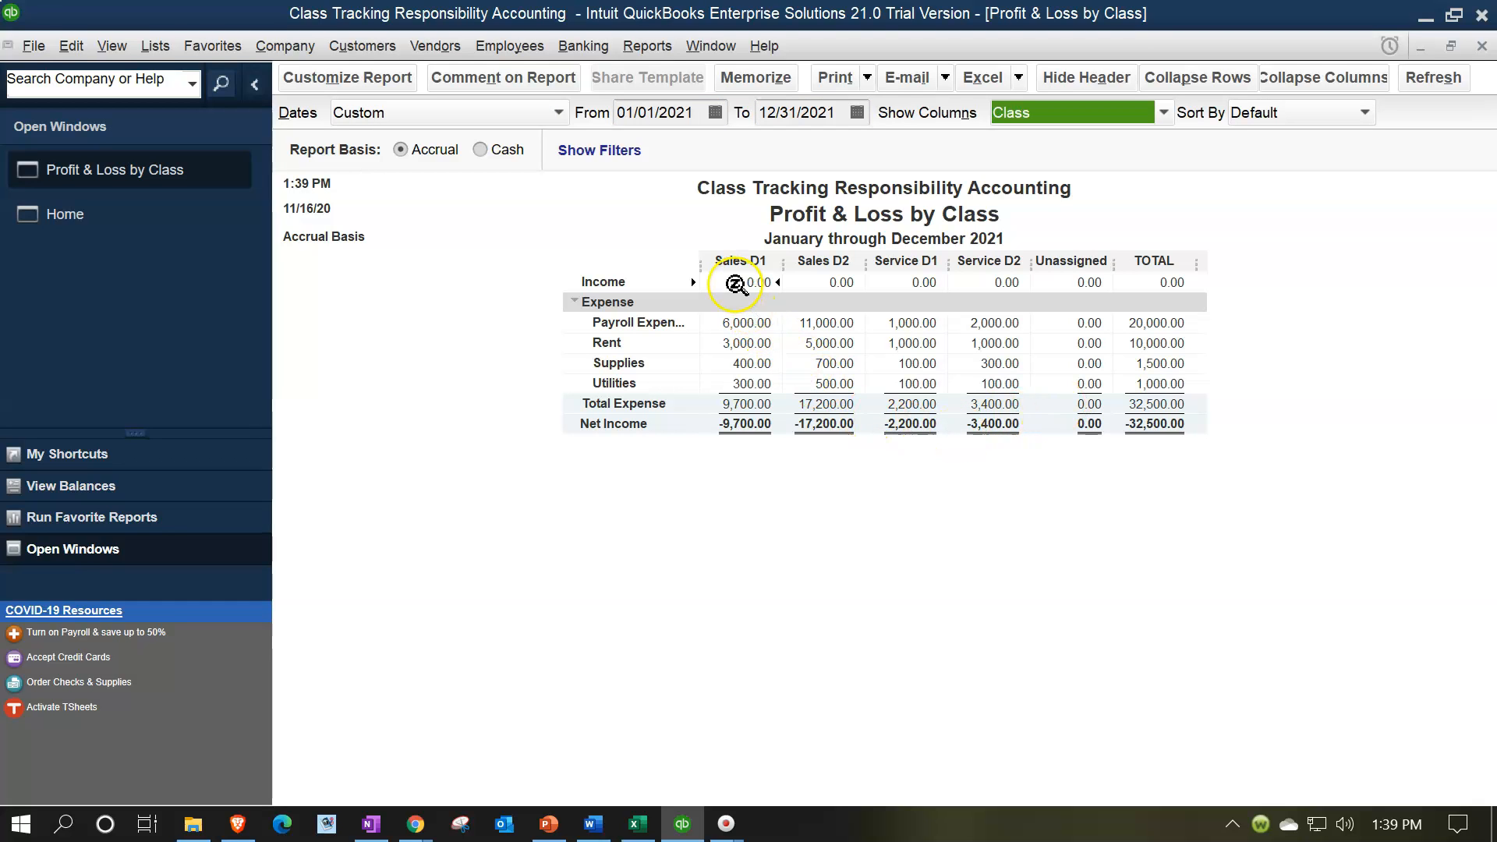
left_click(821, 289)
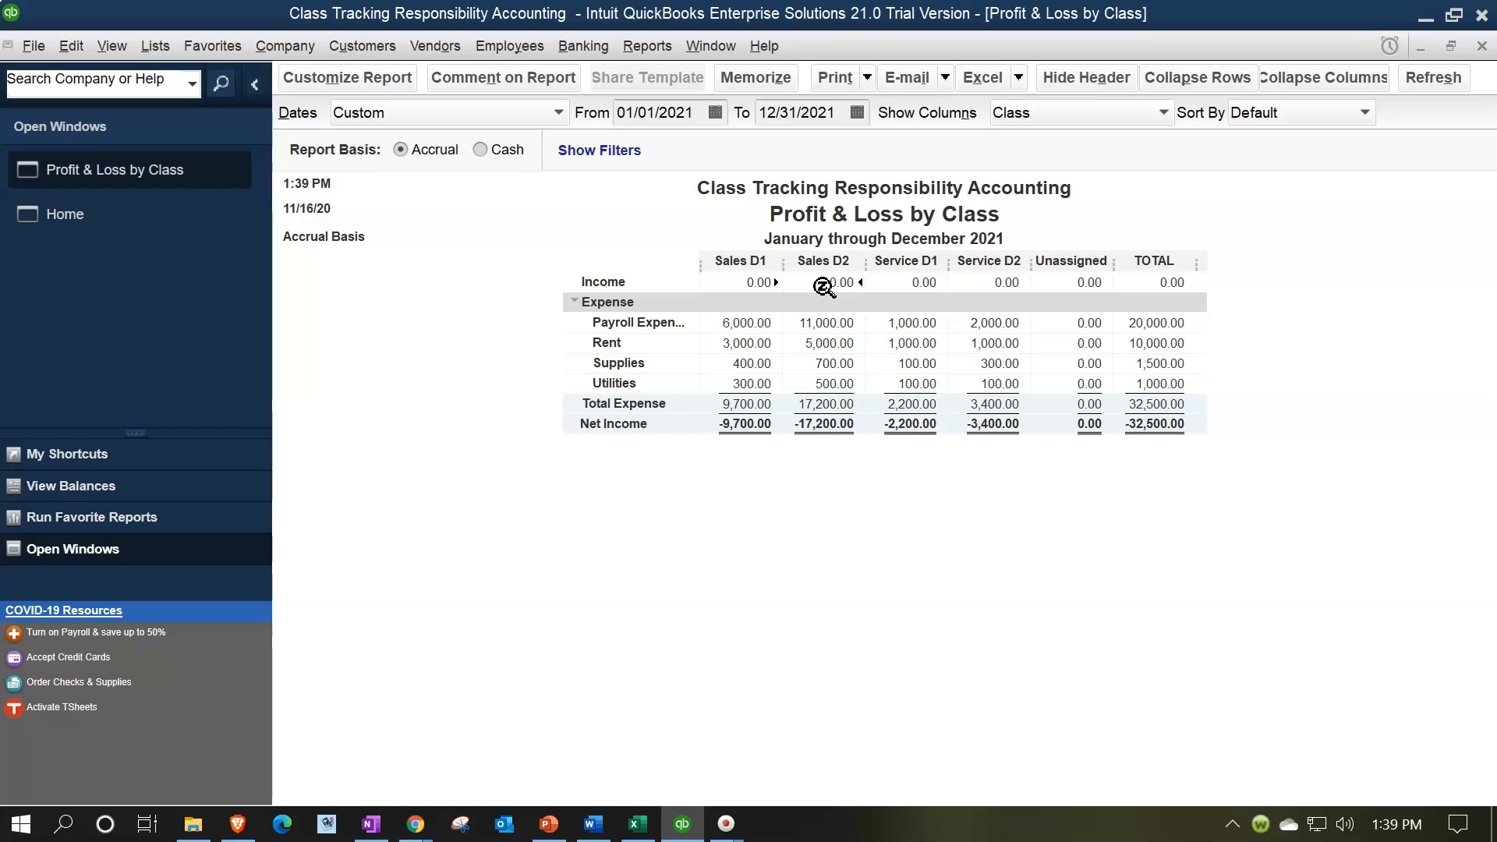
left_click(989, 287)
left_click(741, 281)
left_click(825, 282)
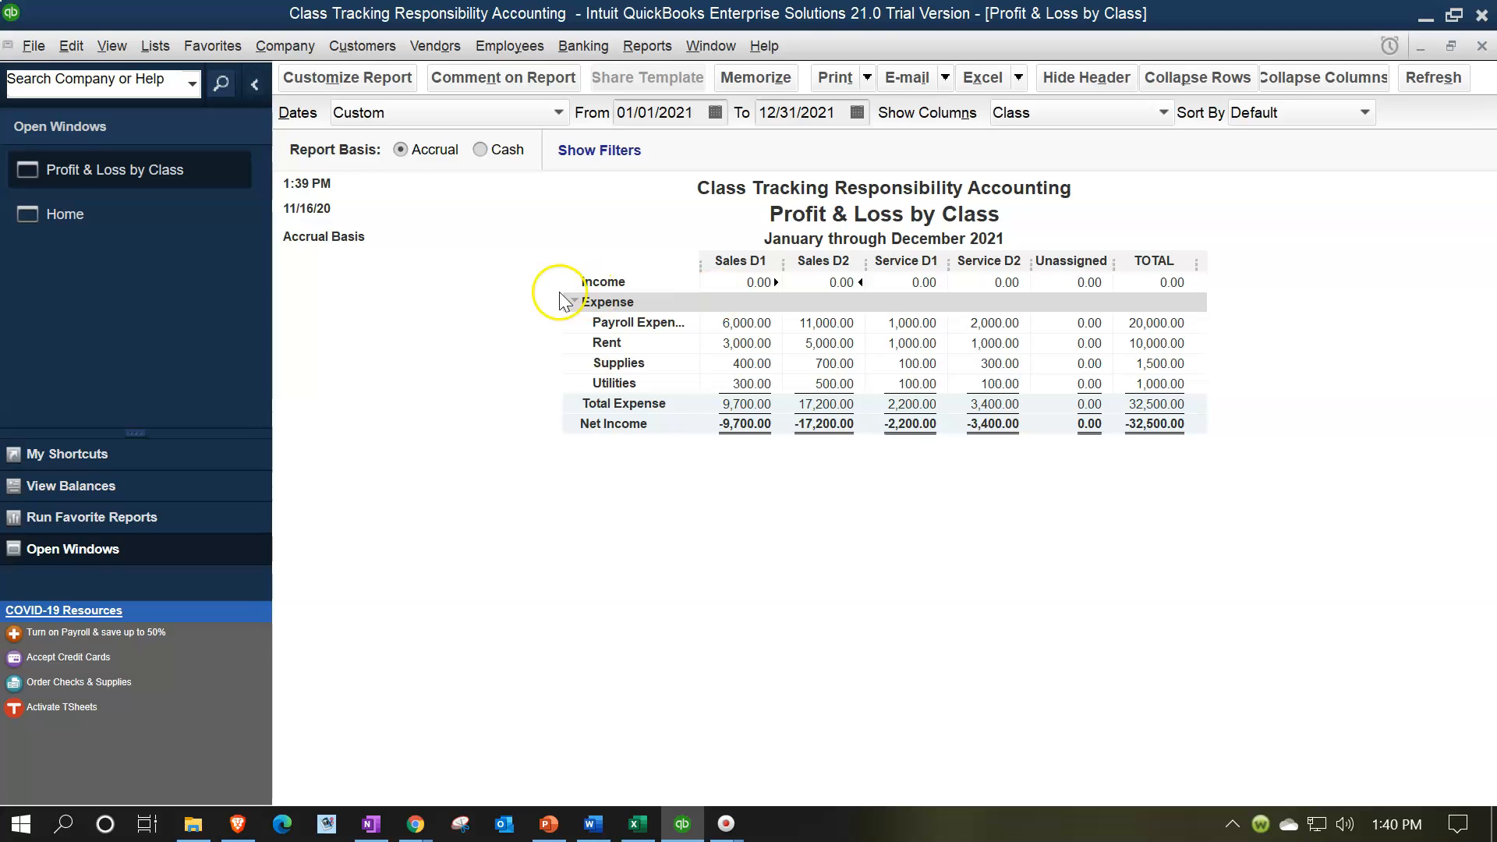
Start a new invoice for Customer 1 and open the detailed setup for this new customer.
left_click(150, 229)
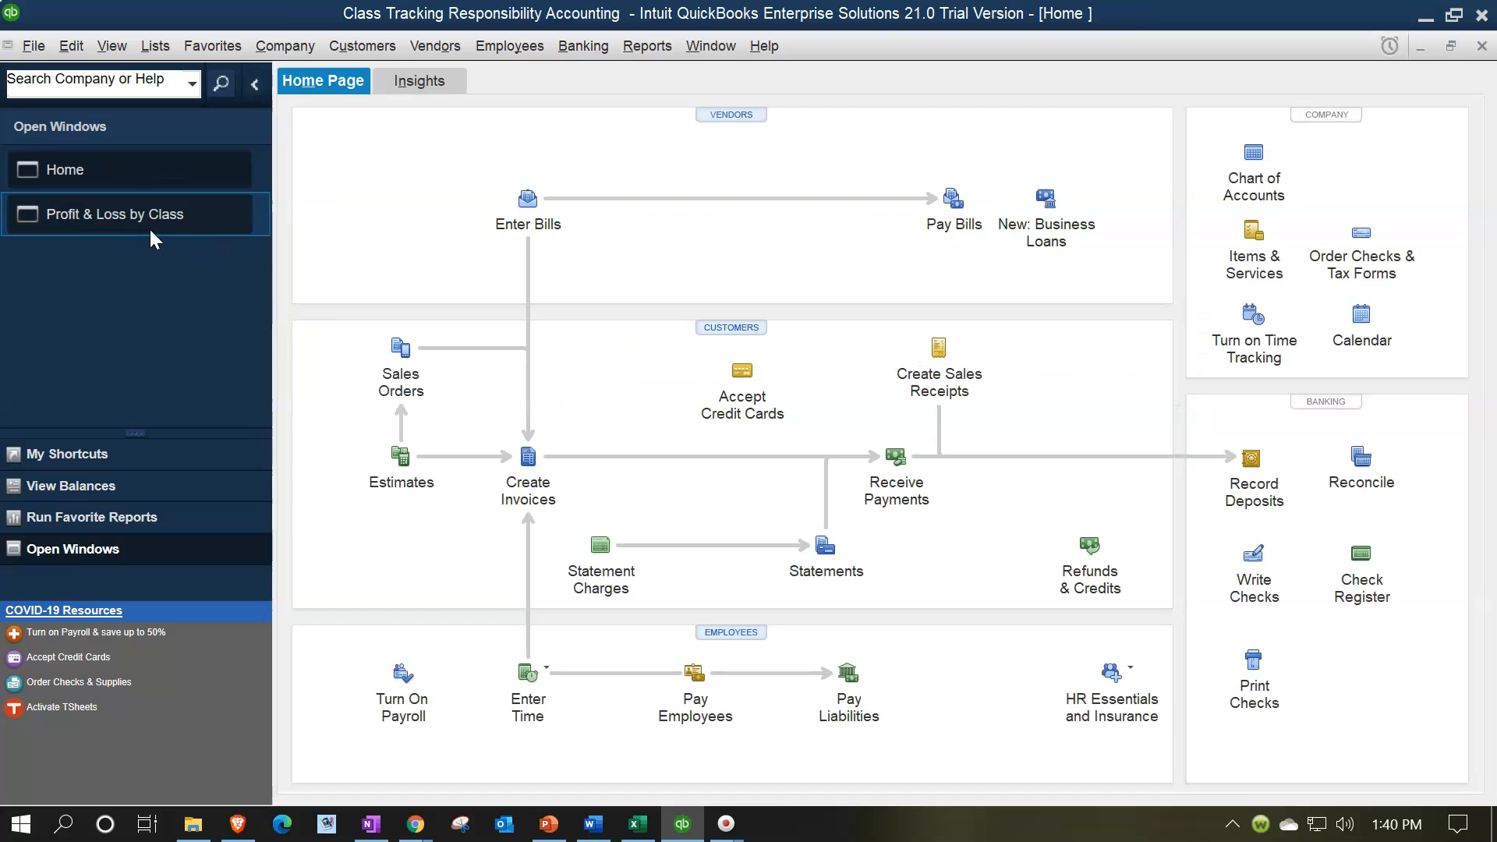
left_click(523, 482)
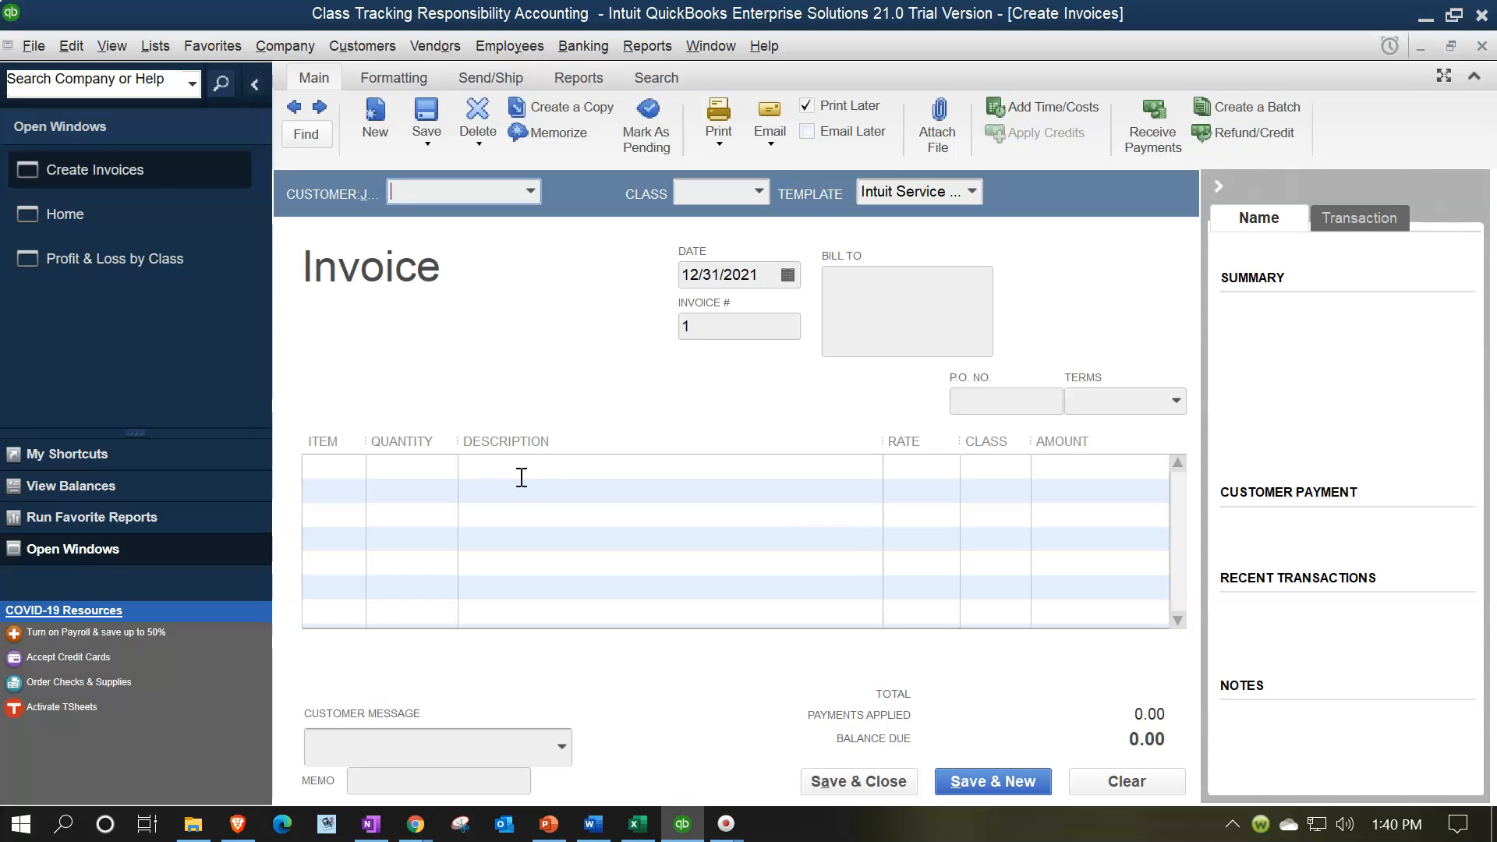
type("Customer 1")
key("Tab")
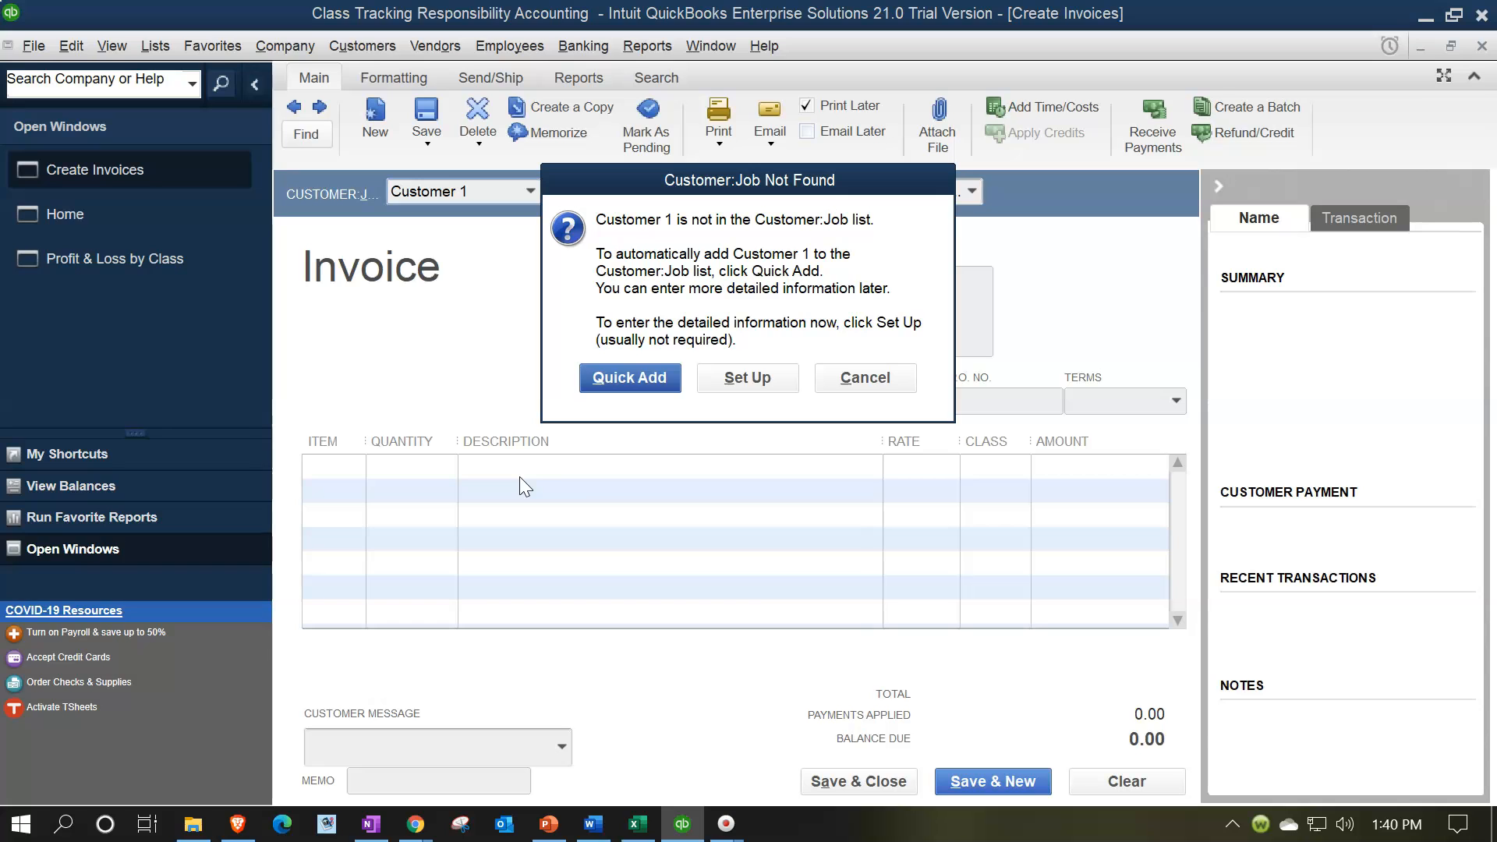
left_click(743, 380)
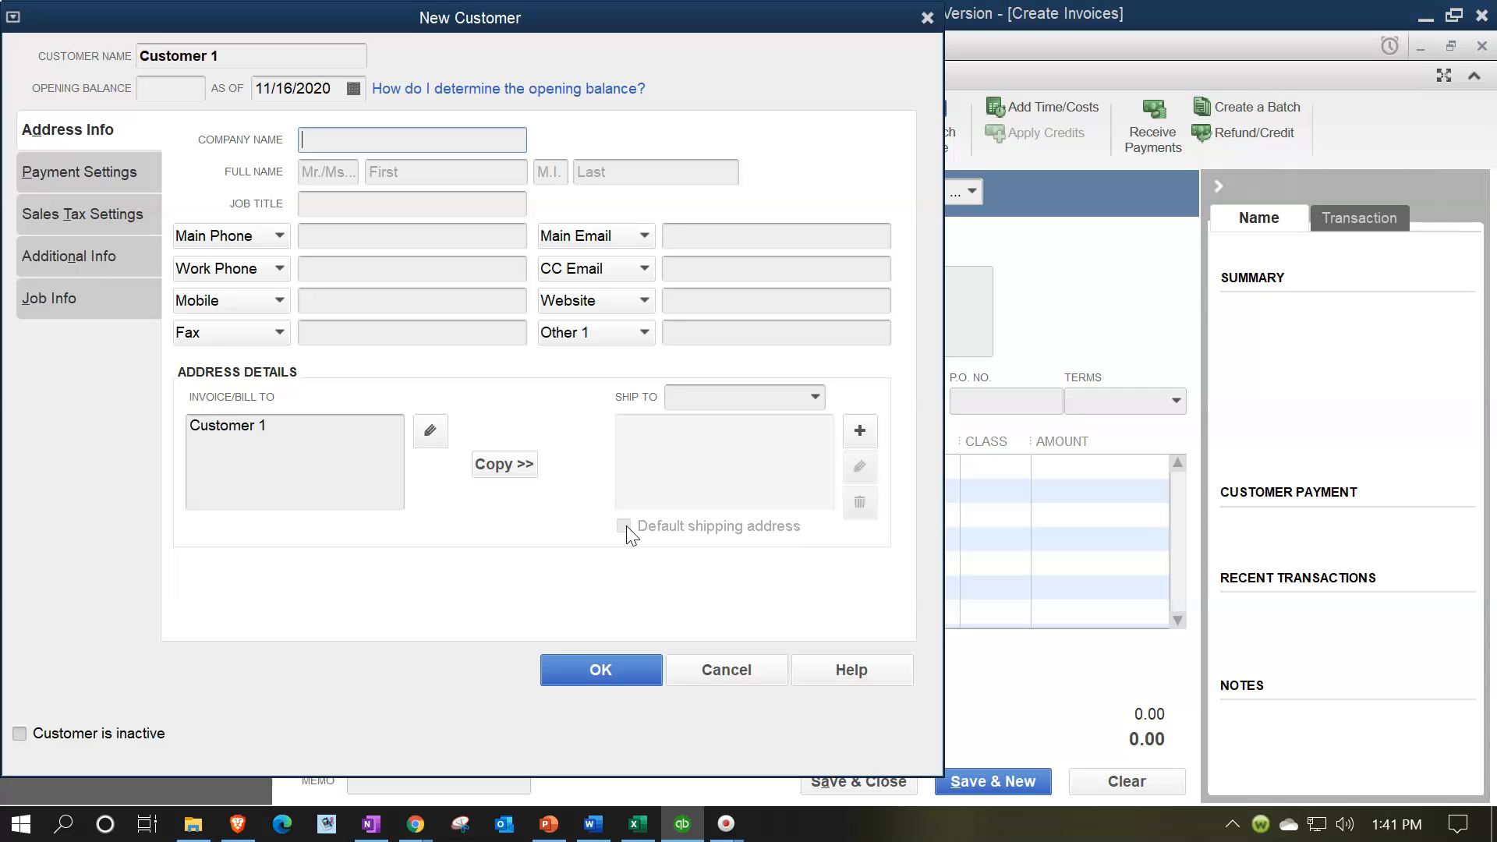
Assign the class Sales D1 to the new customer and save the customer record.
left_click(109, 257)
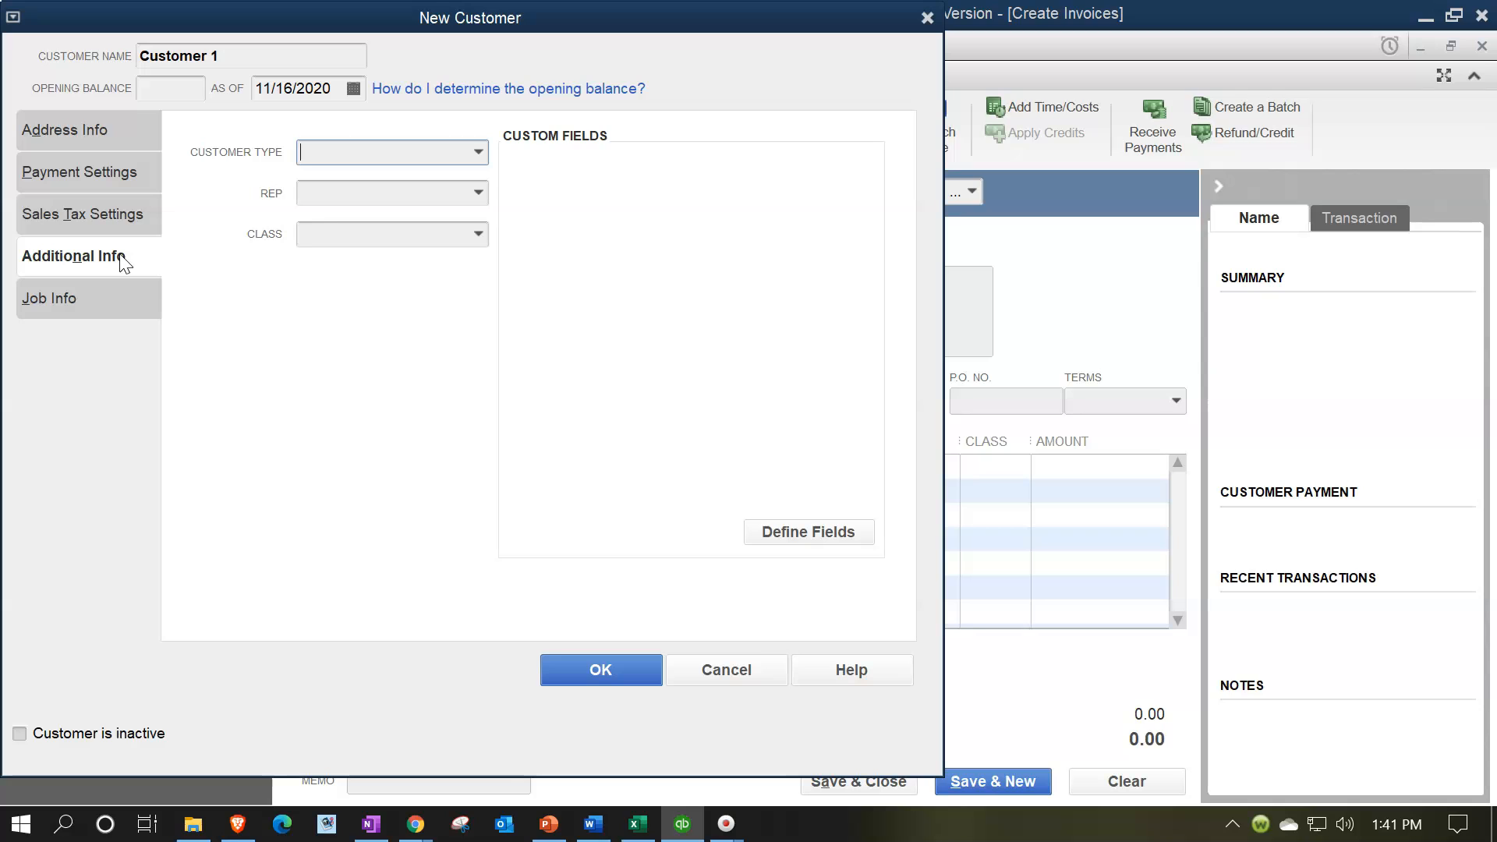
left_click(481, 235)
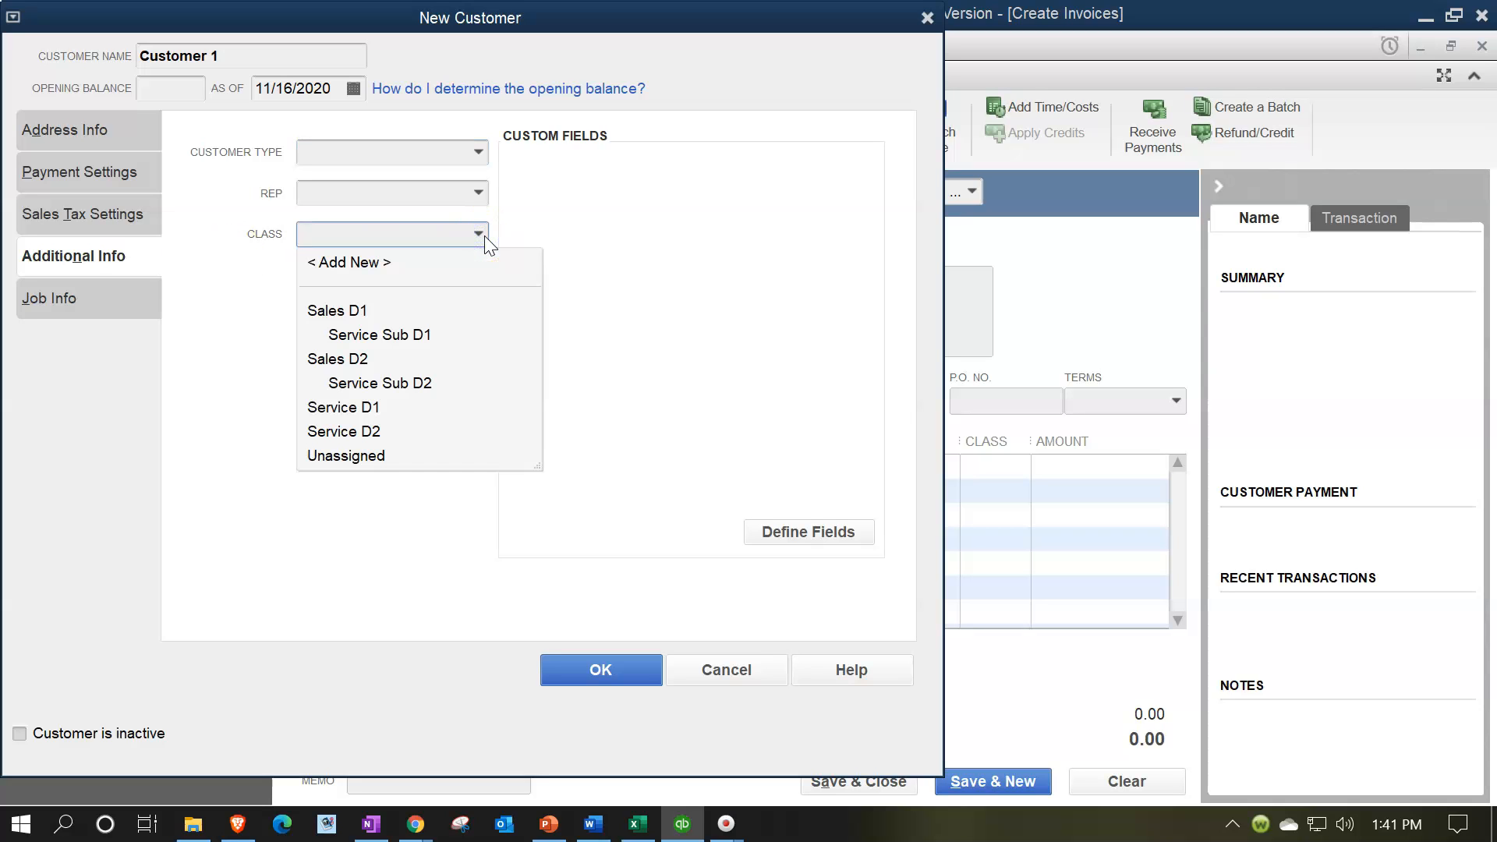
left_click(328, 316)
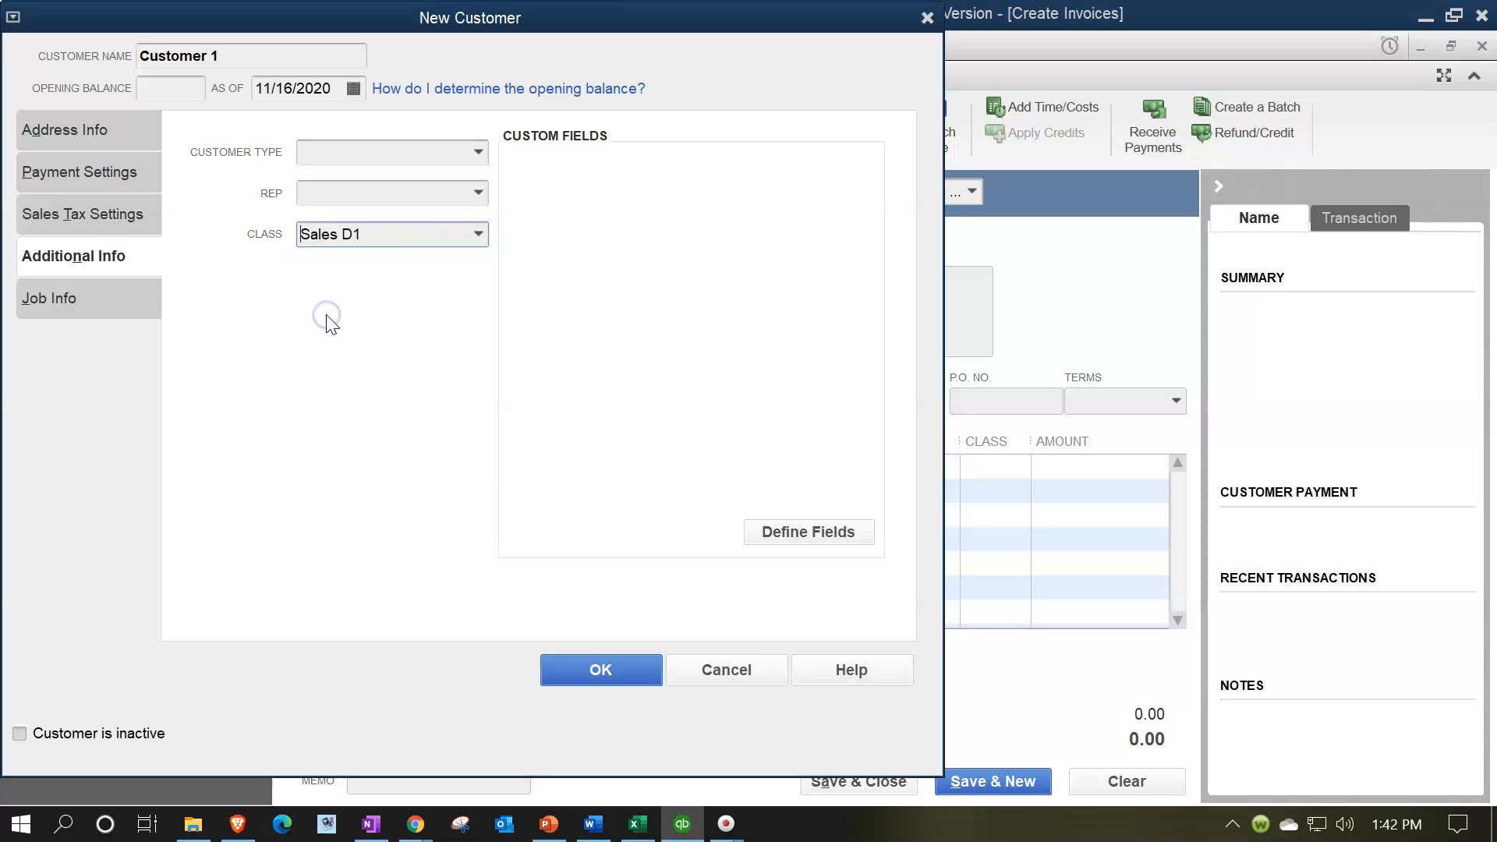
left_click(594, 672)
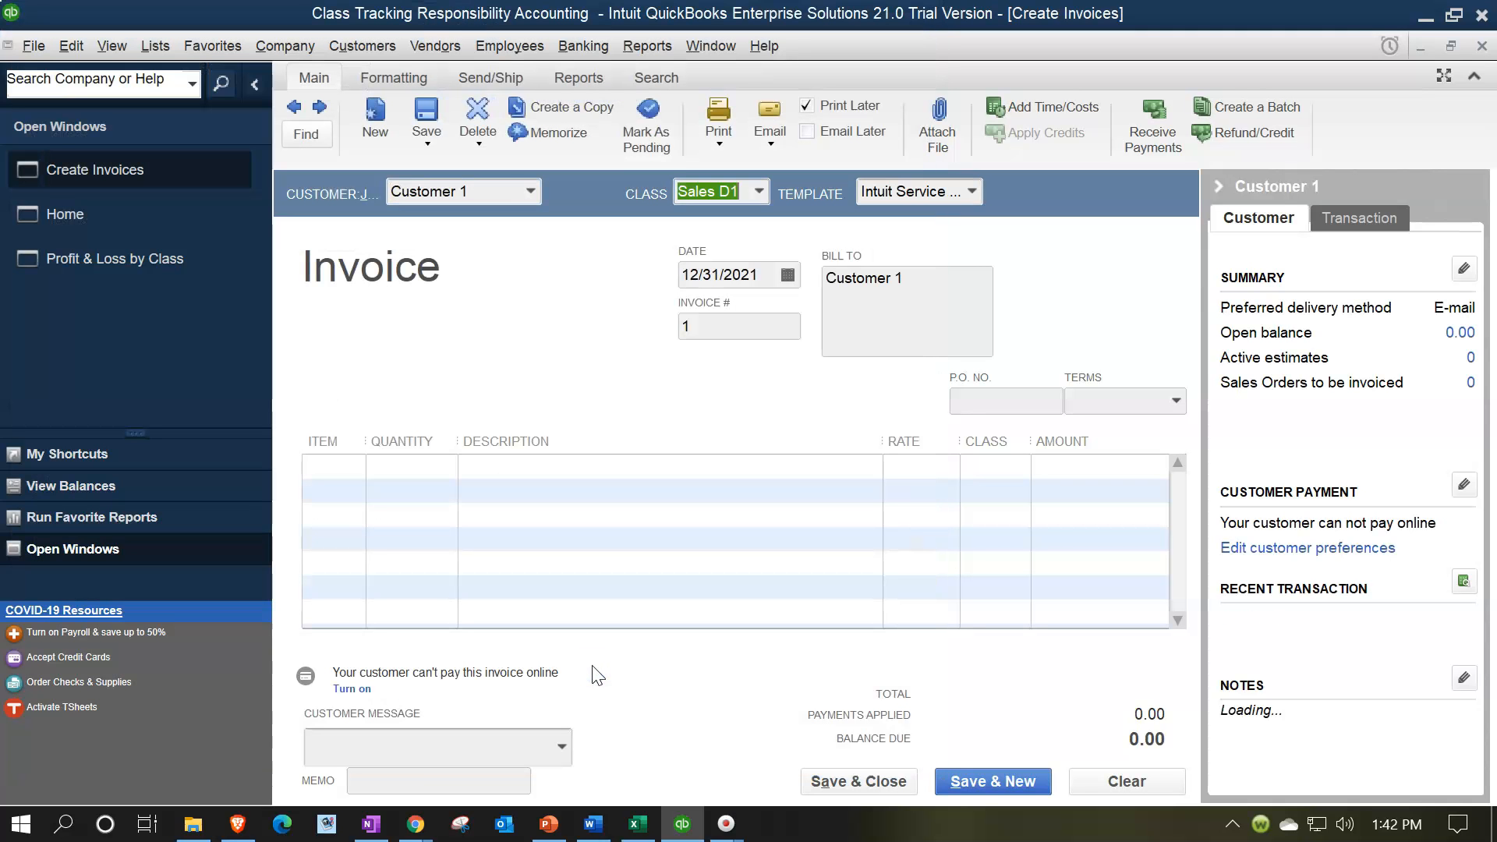
Date the invoice 02/15/2021 and collapse the customer details pane beside the form.
key("Tab")
key("Tab")
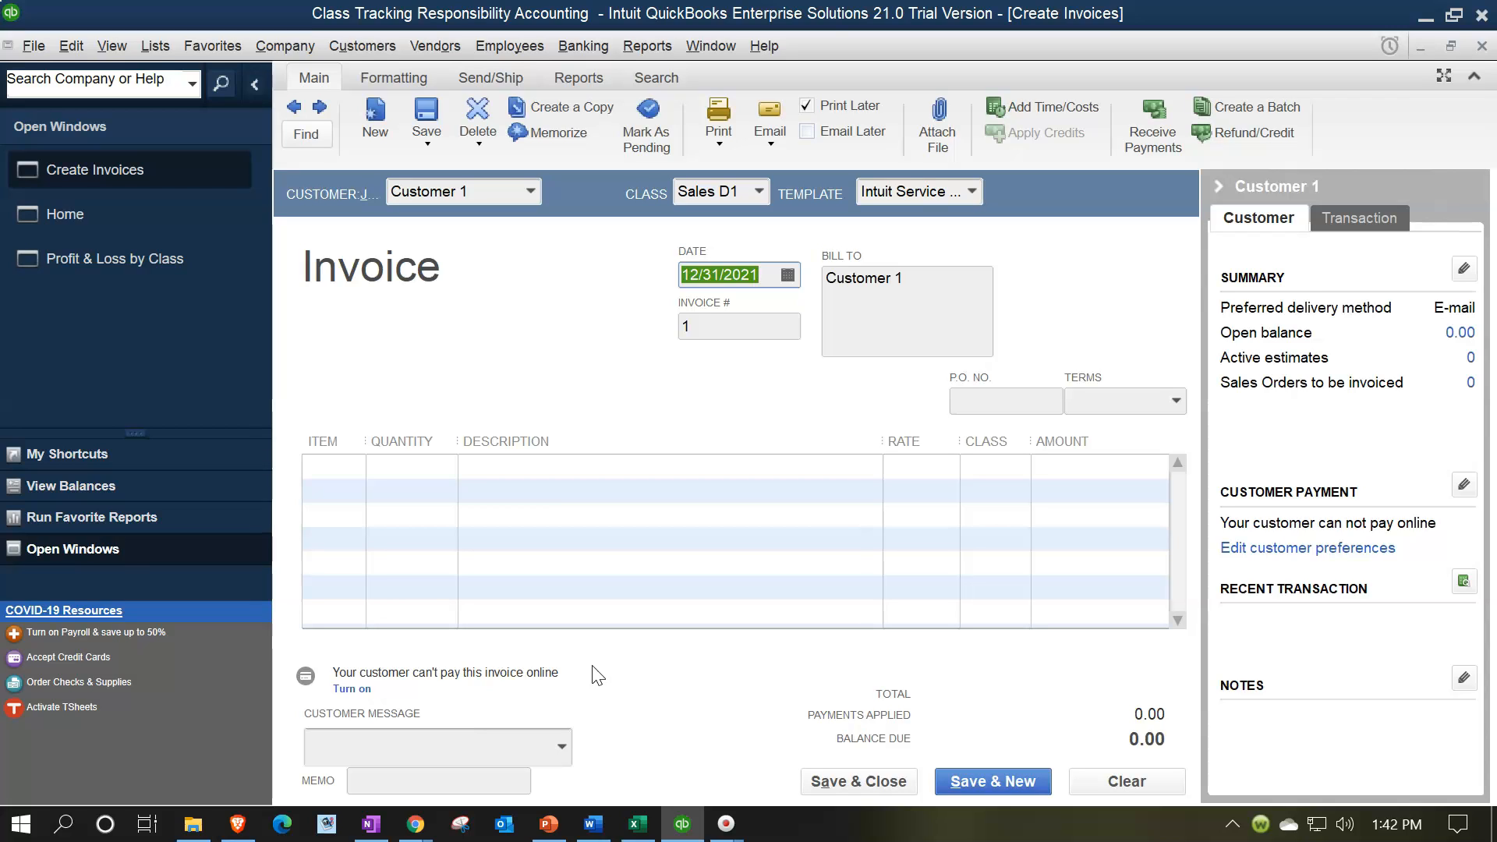
type("021521")
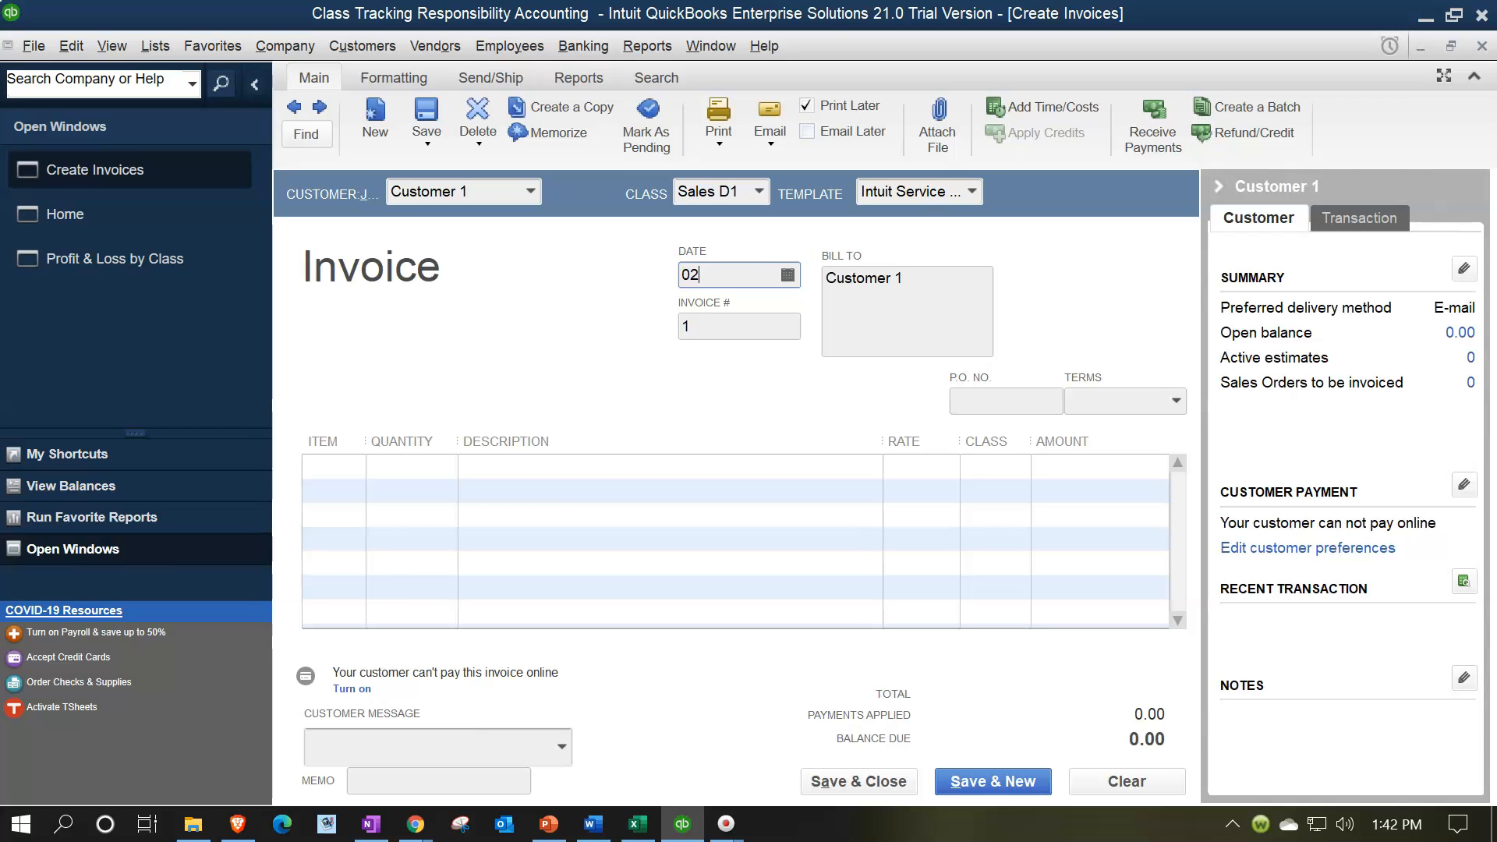
key("Tab")
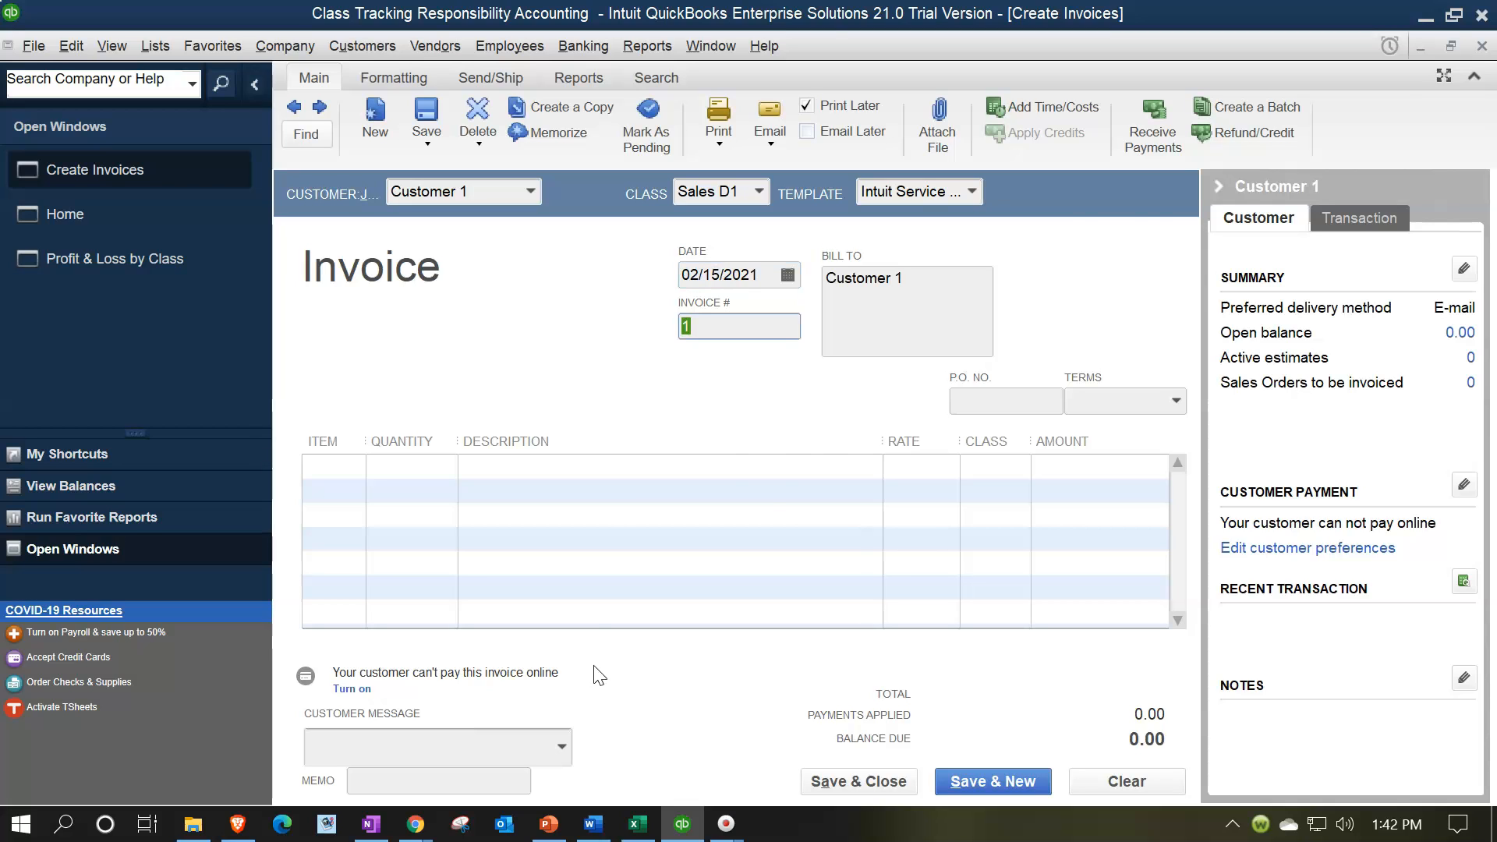
left_click(1219, 187)
key("Tab")
key("Tab")
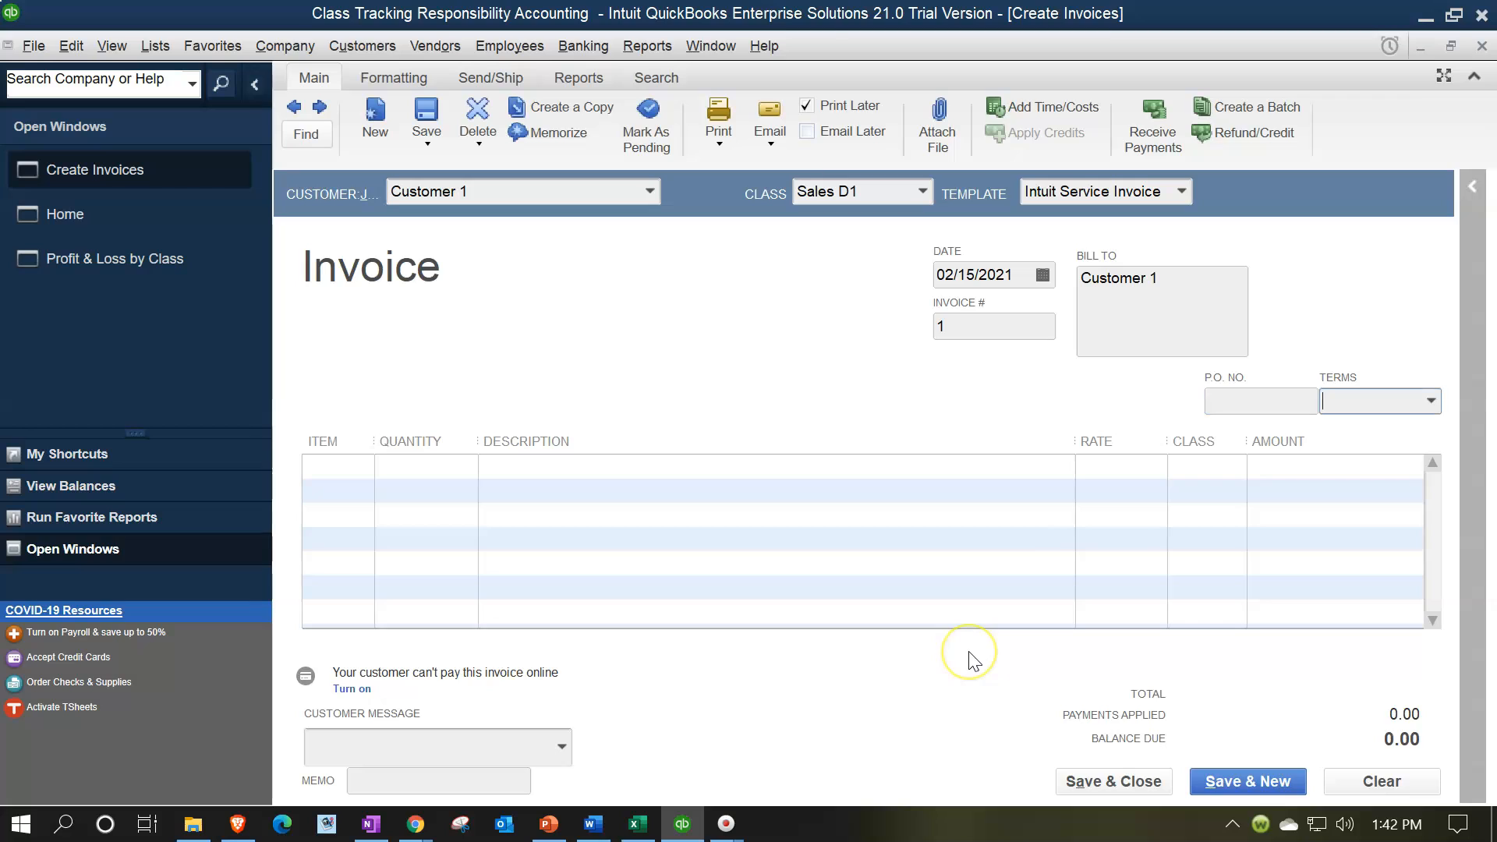
Enter Item 1 on the first invoice line and set it up as a new Service item.
type("Ite")
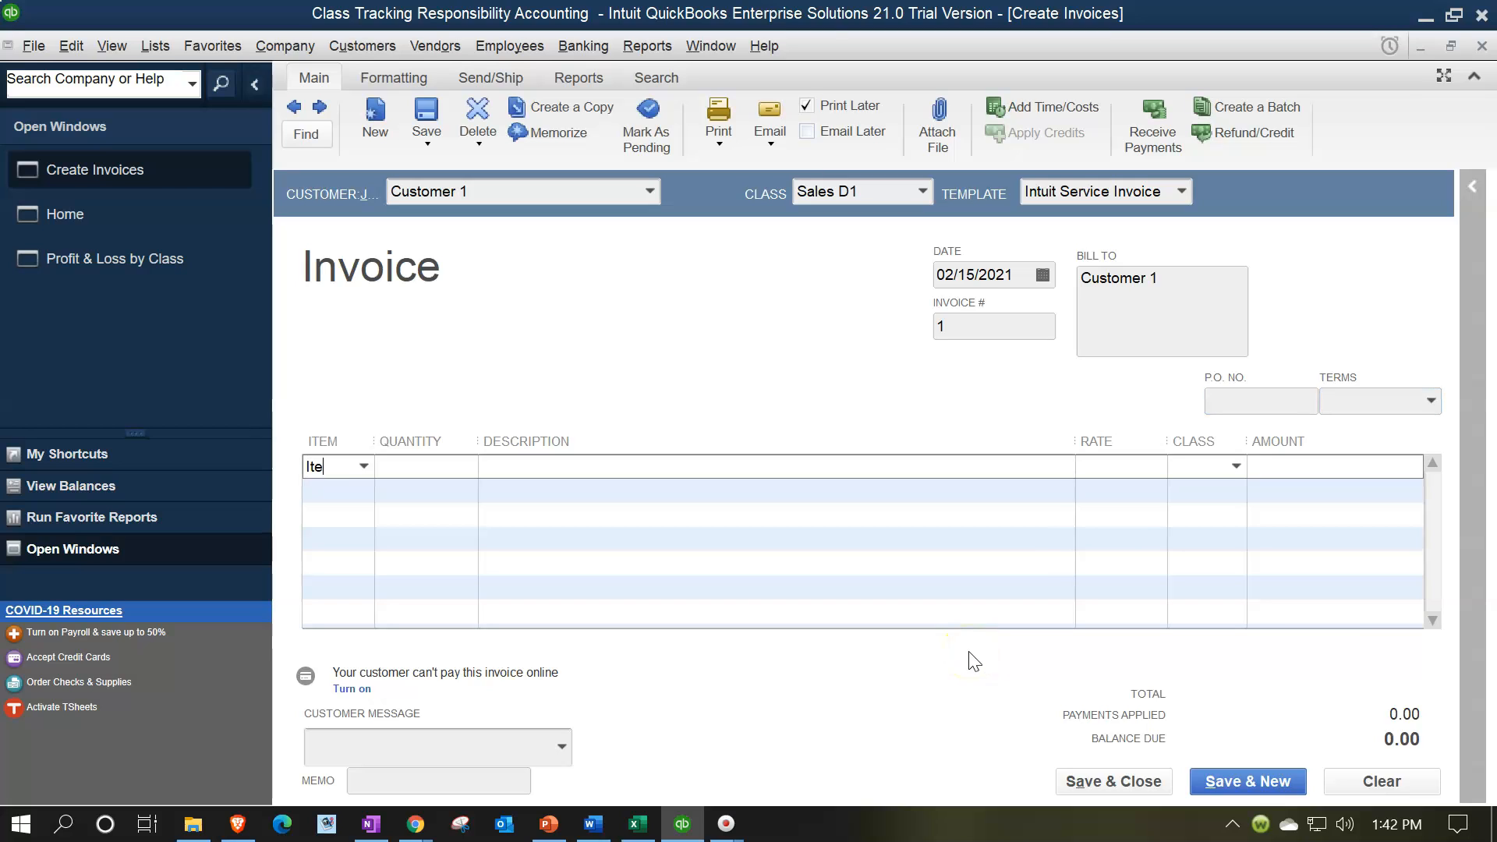
type("m 1")
key("Tab")
key("Return")
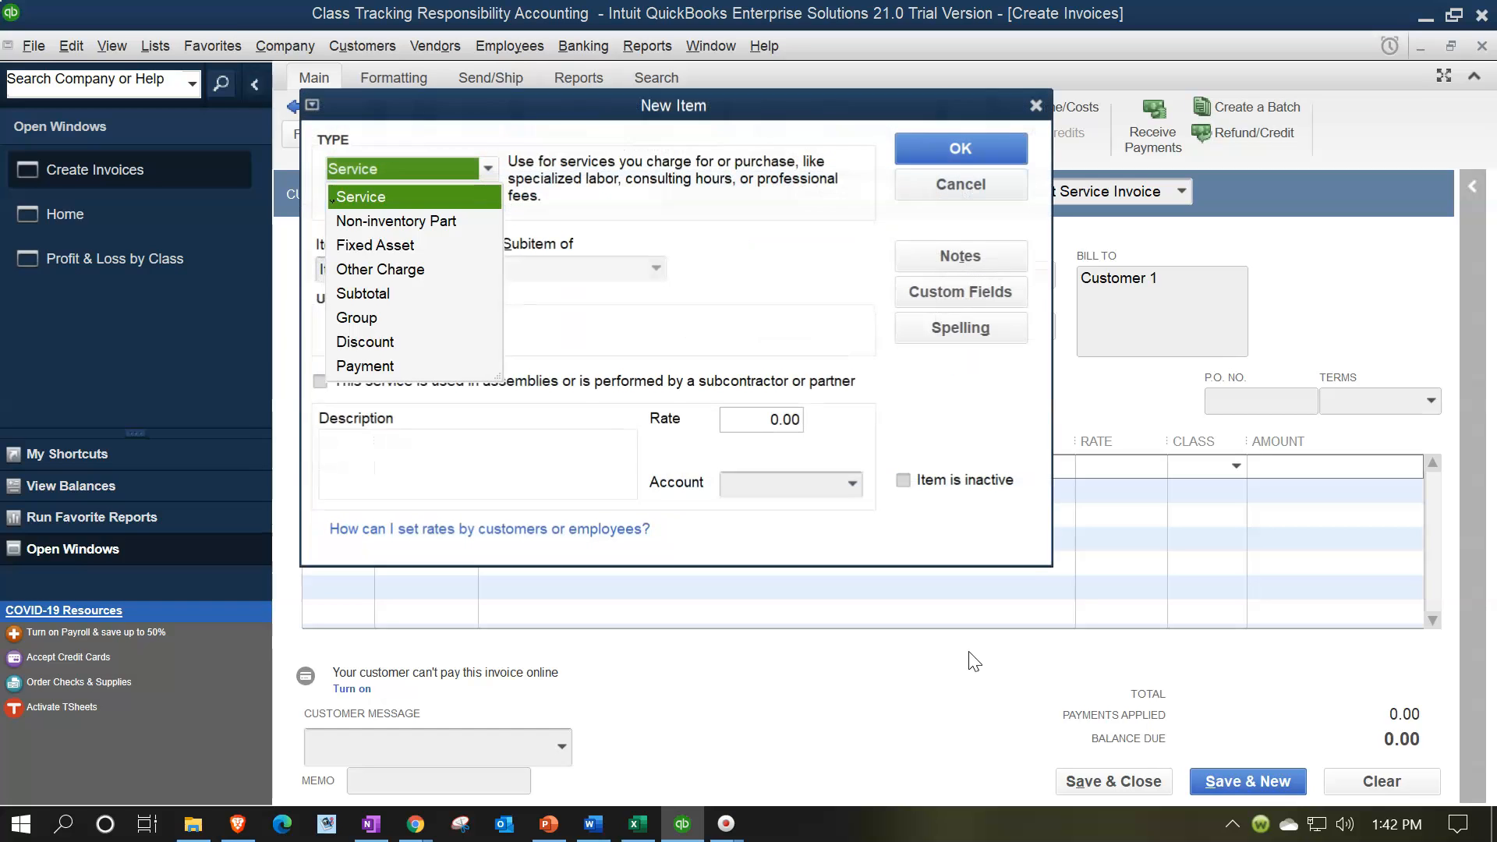
key("Tab")
key("Tab")
key("Tab")
key("Tab")
key("Tab")
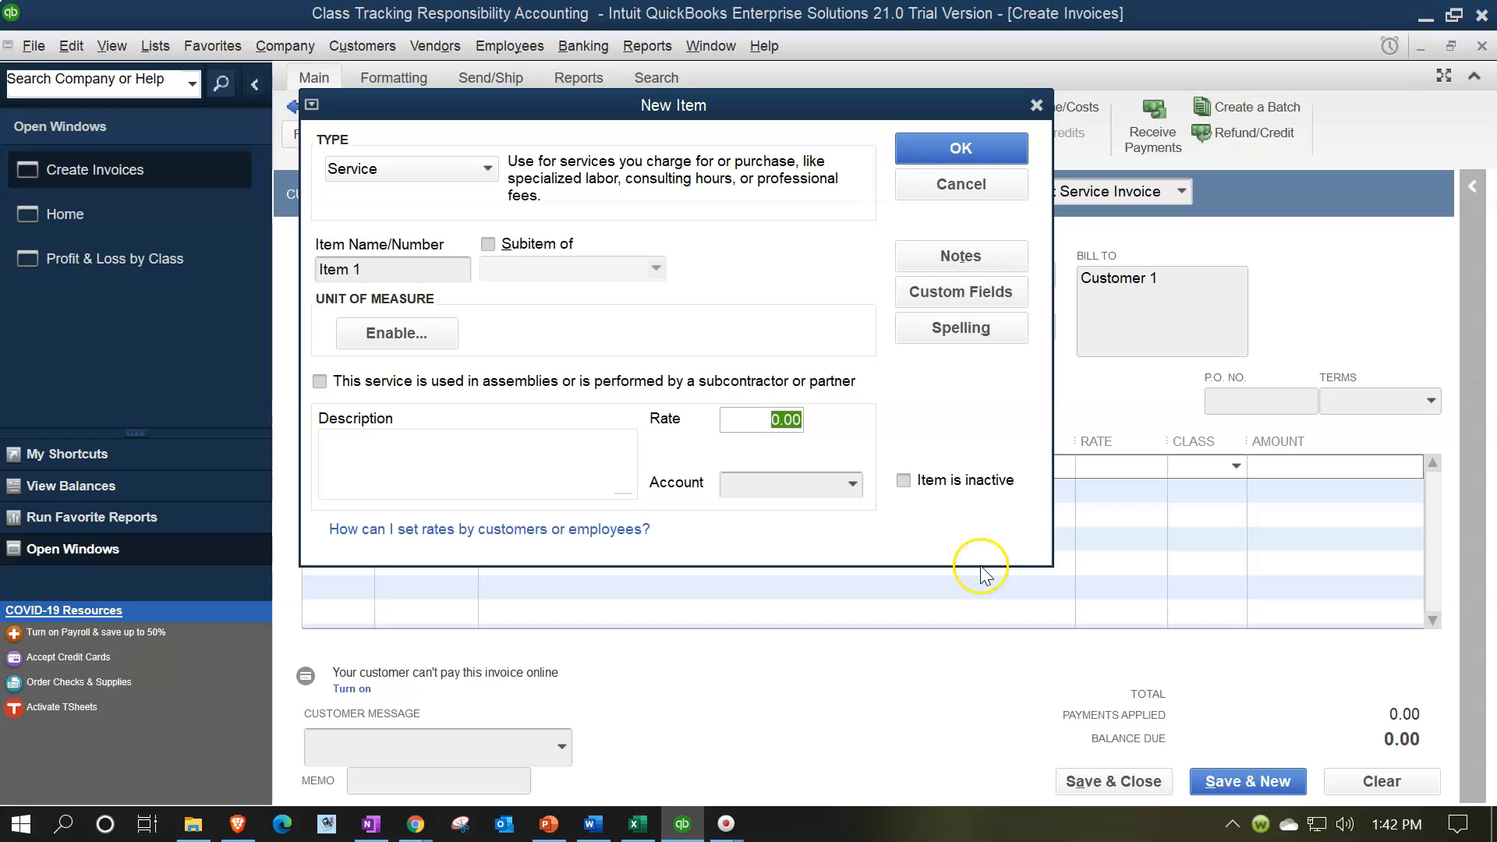
Create an income account named Sales for Item 1 and save the new item.
left_click(853, 485)
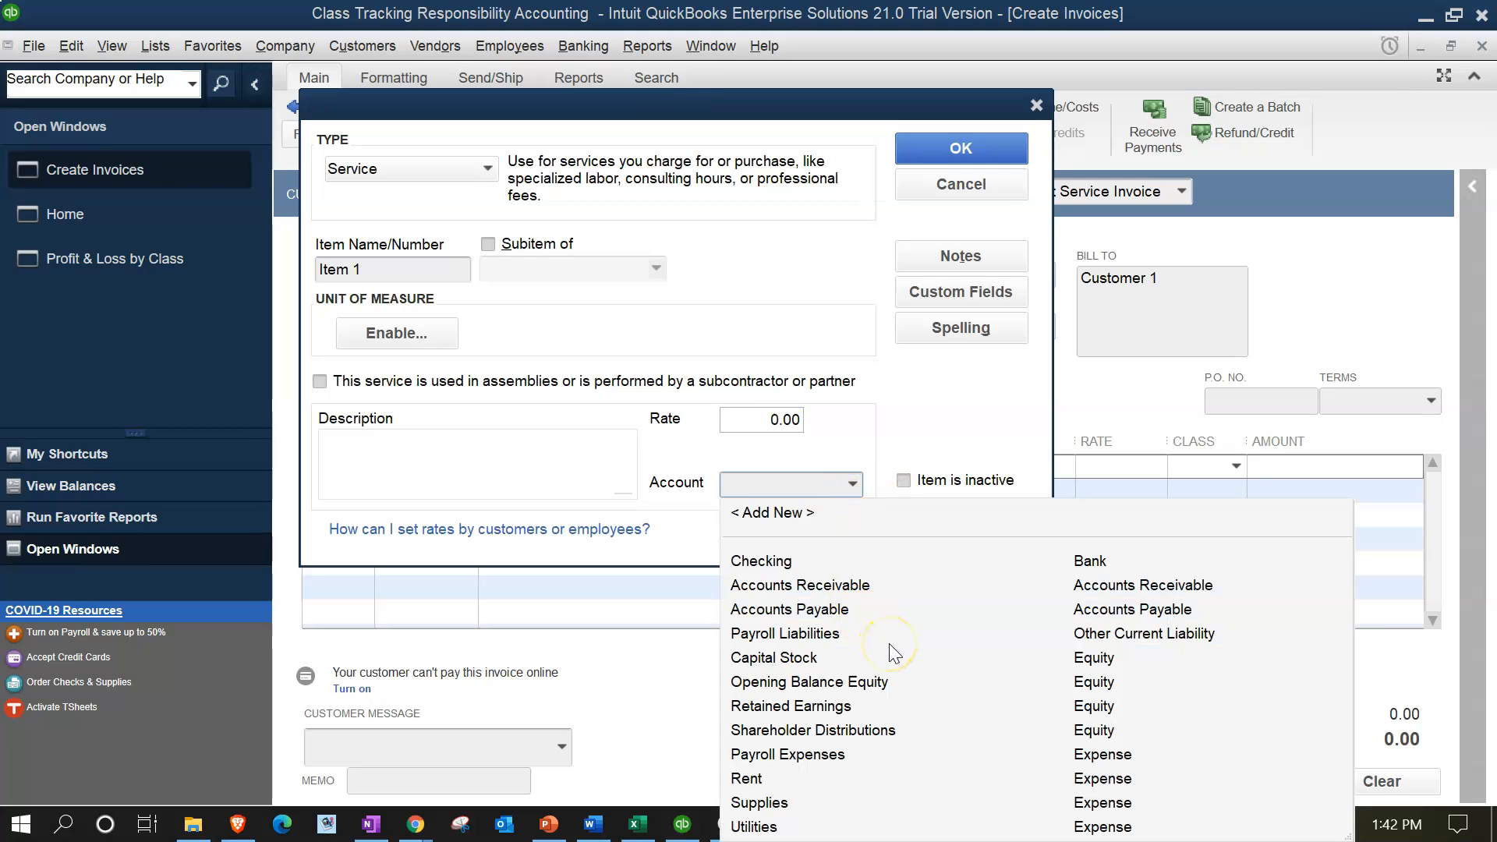
left_click(779, 513)
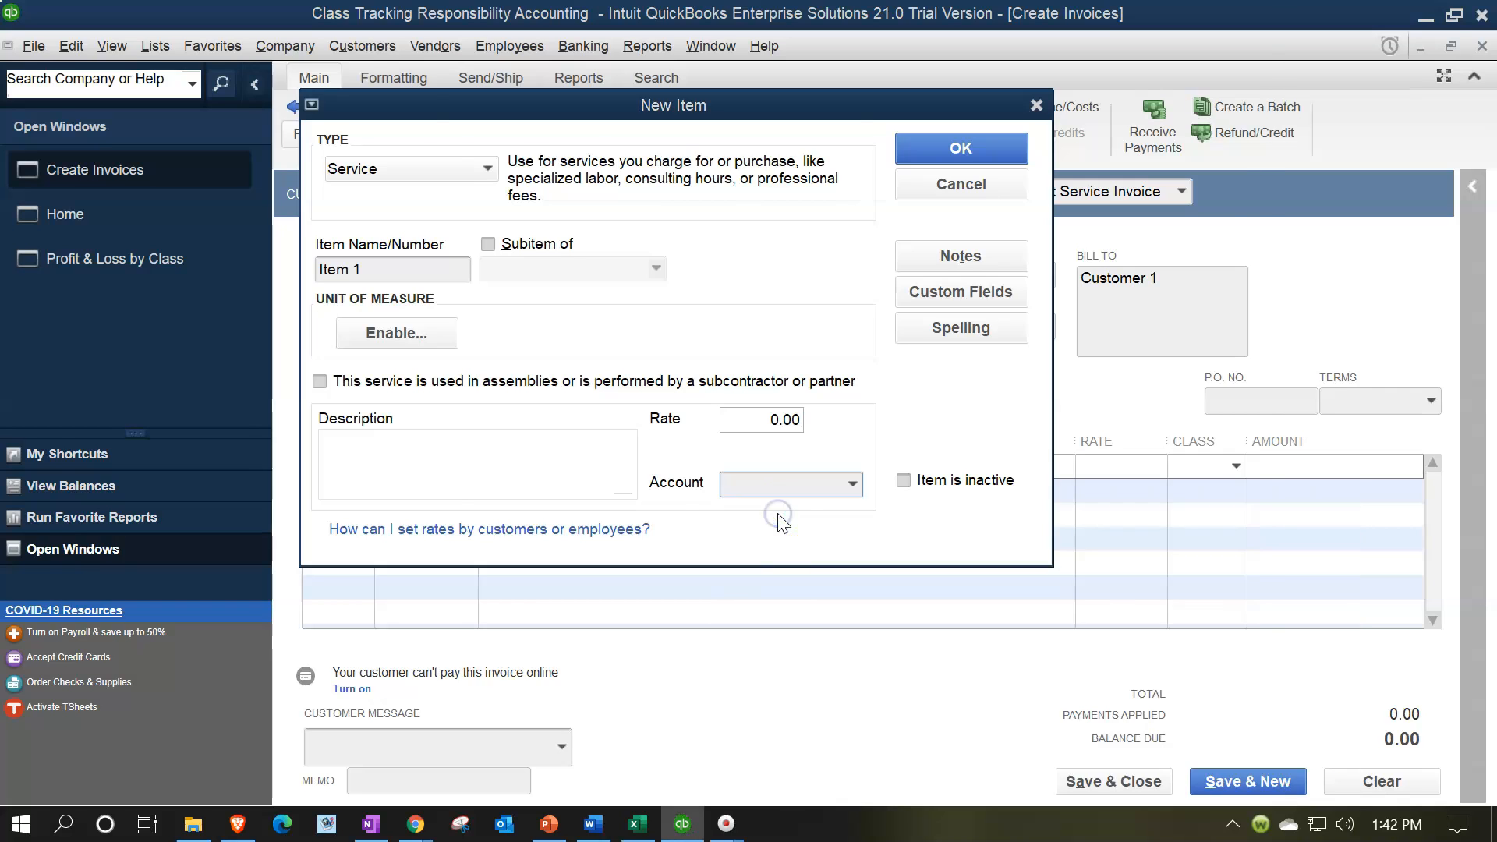
type("Sales")
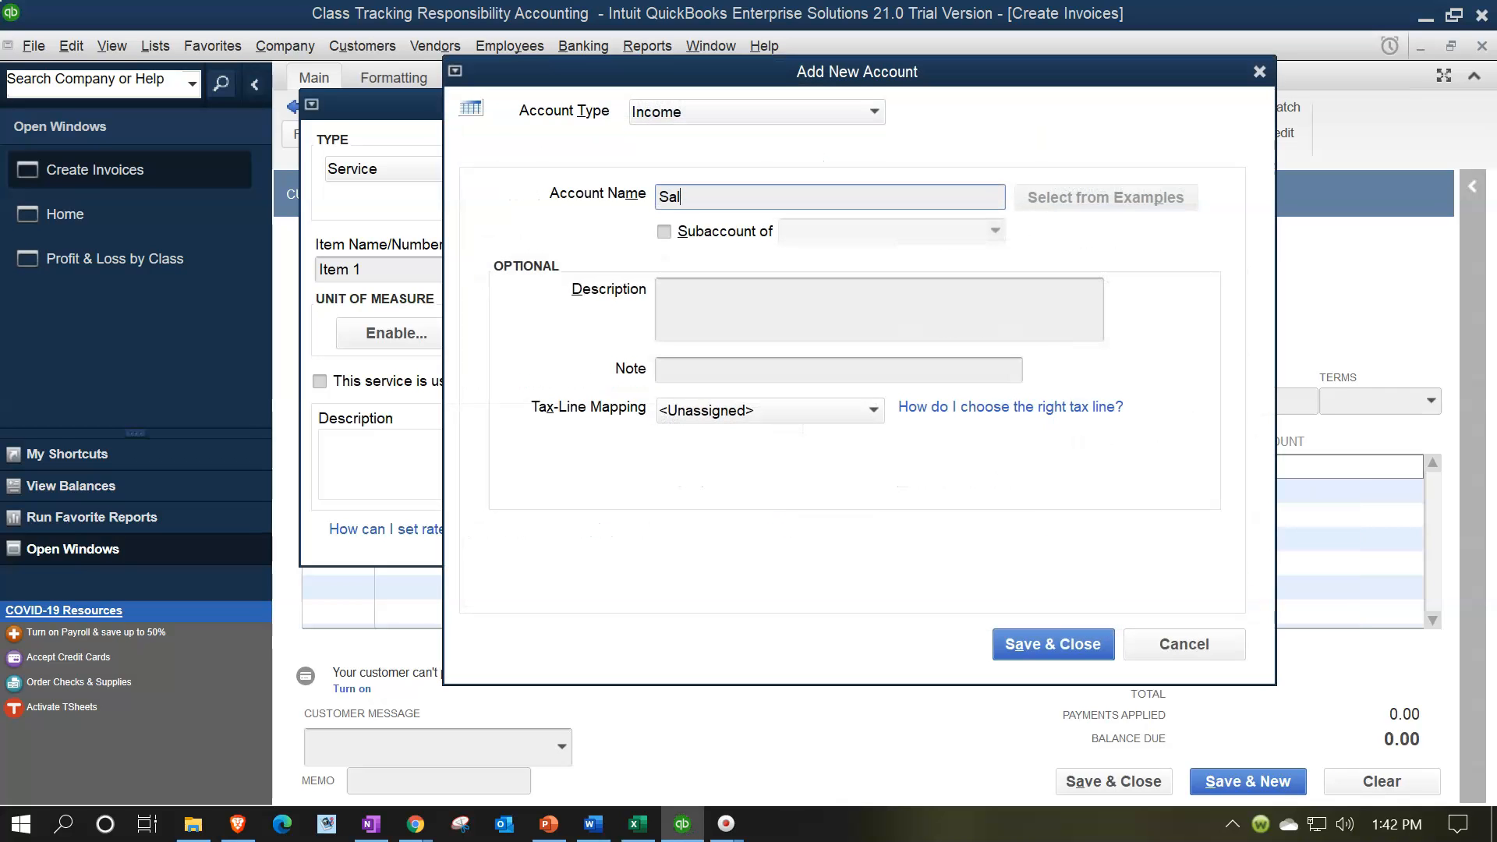
key("Tab")
key("Tab")
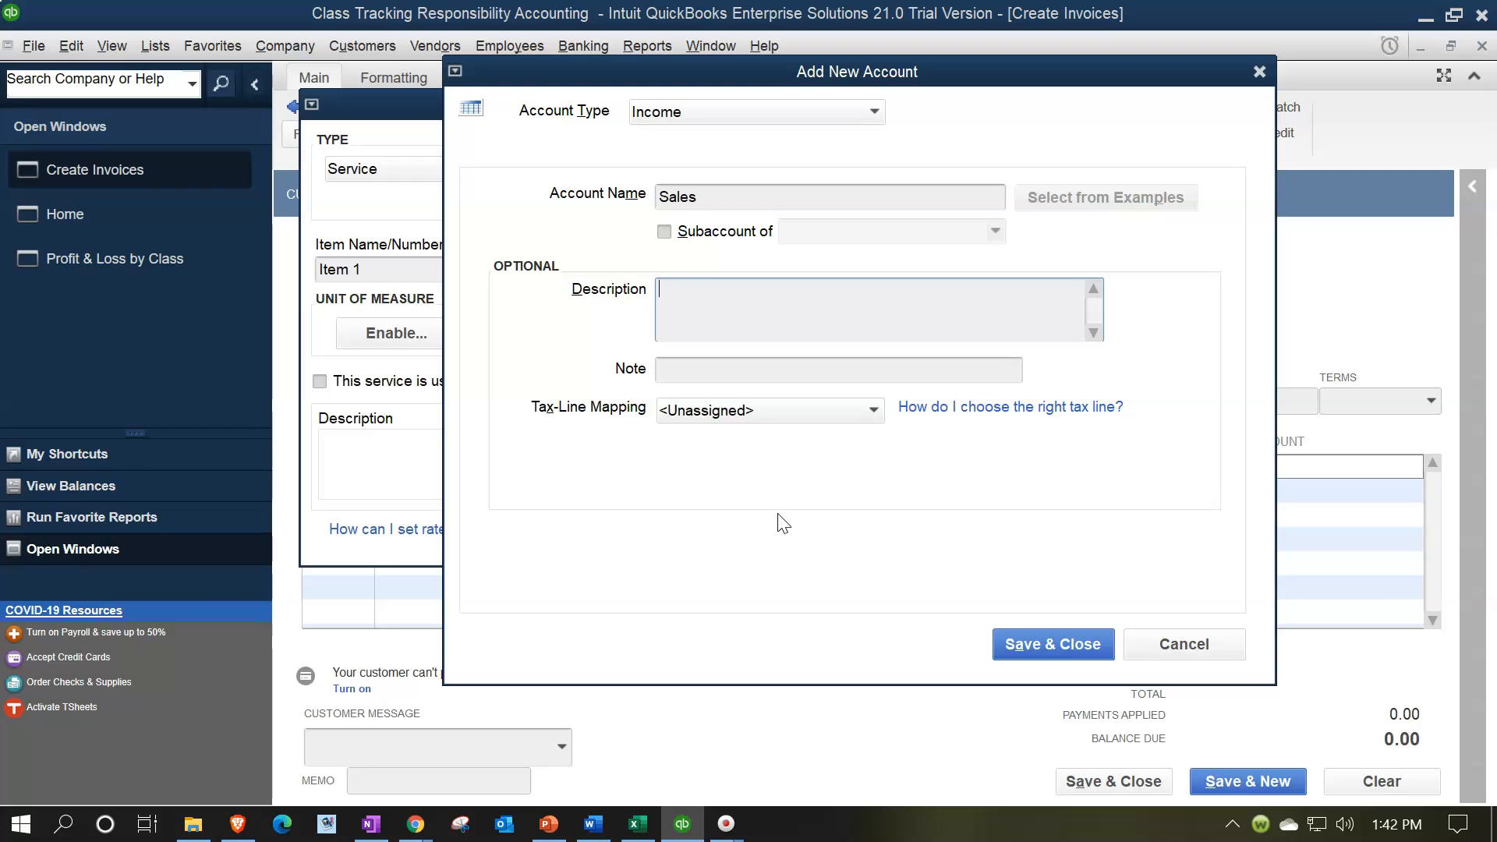
left_click(784, 549)
left_click(1050, 651)
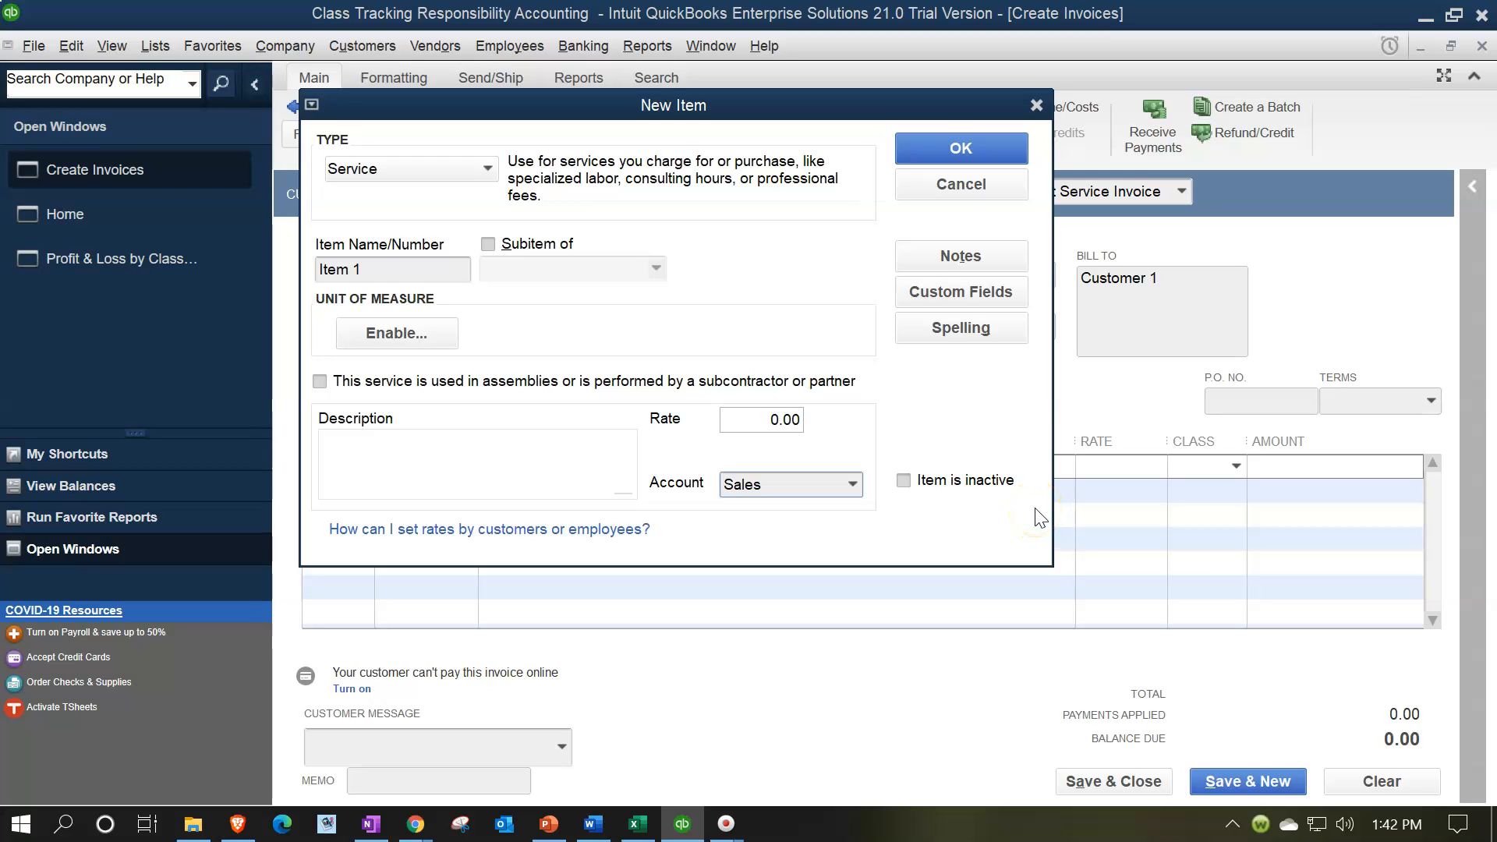
left_click(936, 150)
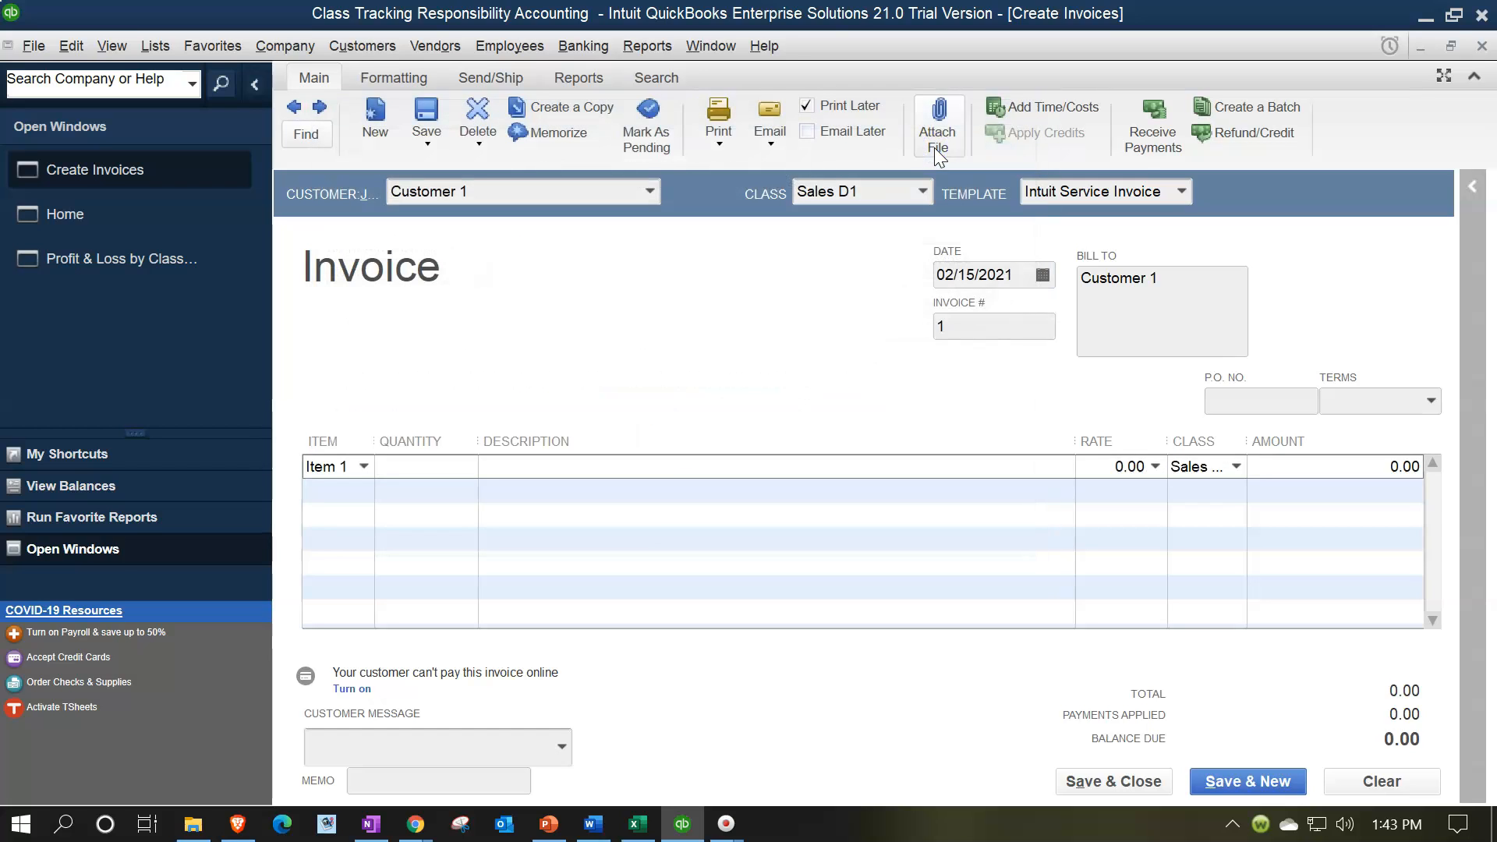
Check the Dept. 1 sales in the Excel workbook, and set the rate of Item 1 to 40,000 on the QuickBooks invoice.
key("Tab")
key("Tab")
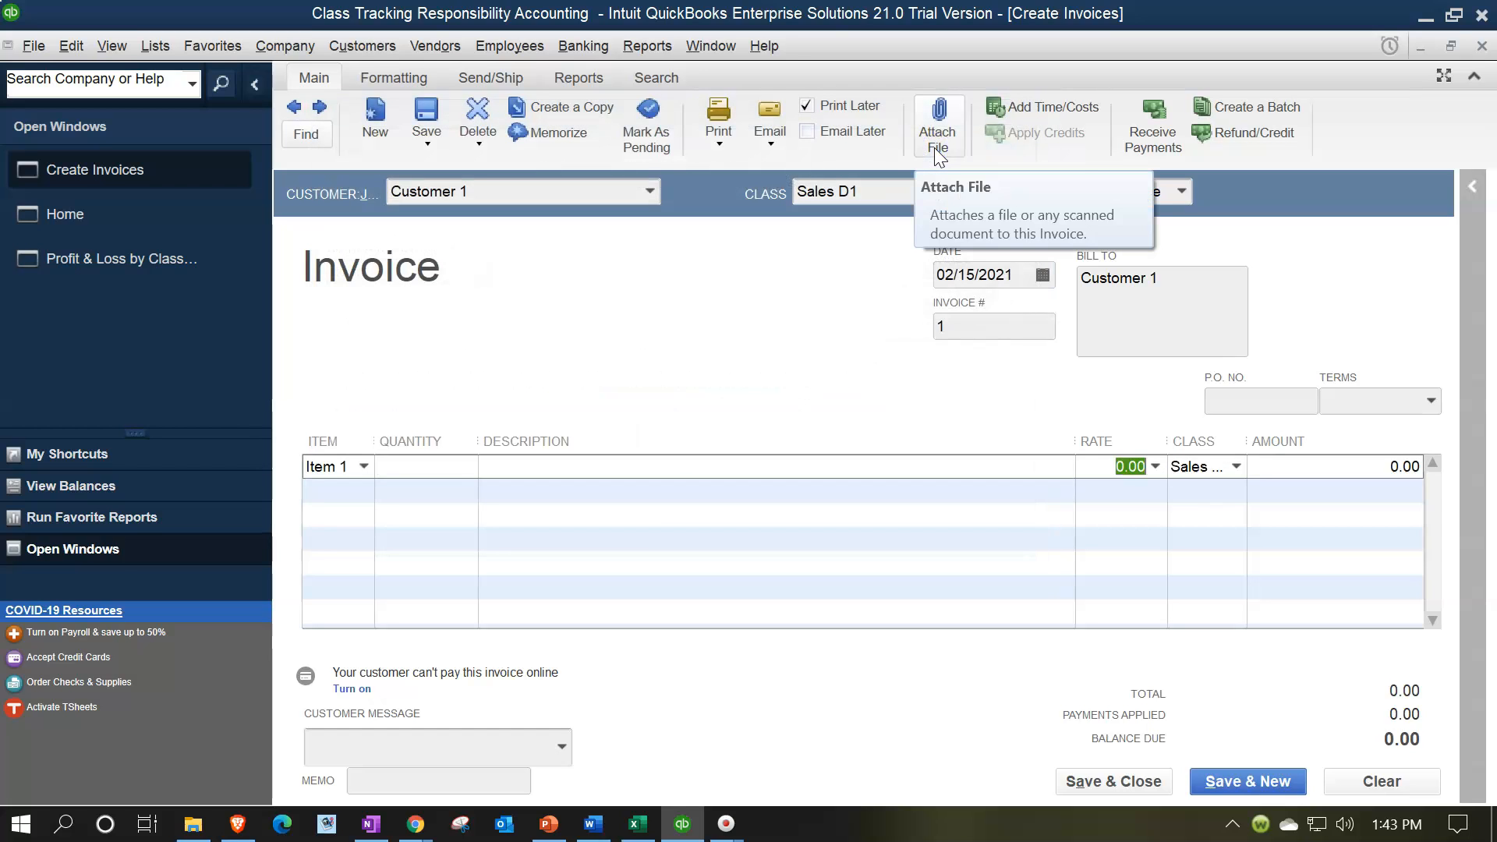
left_click(635, 827)
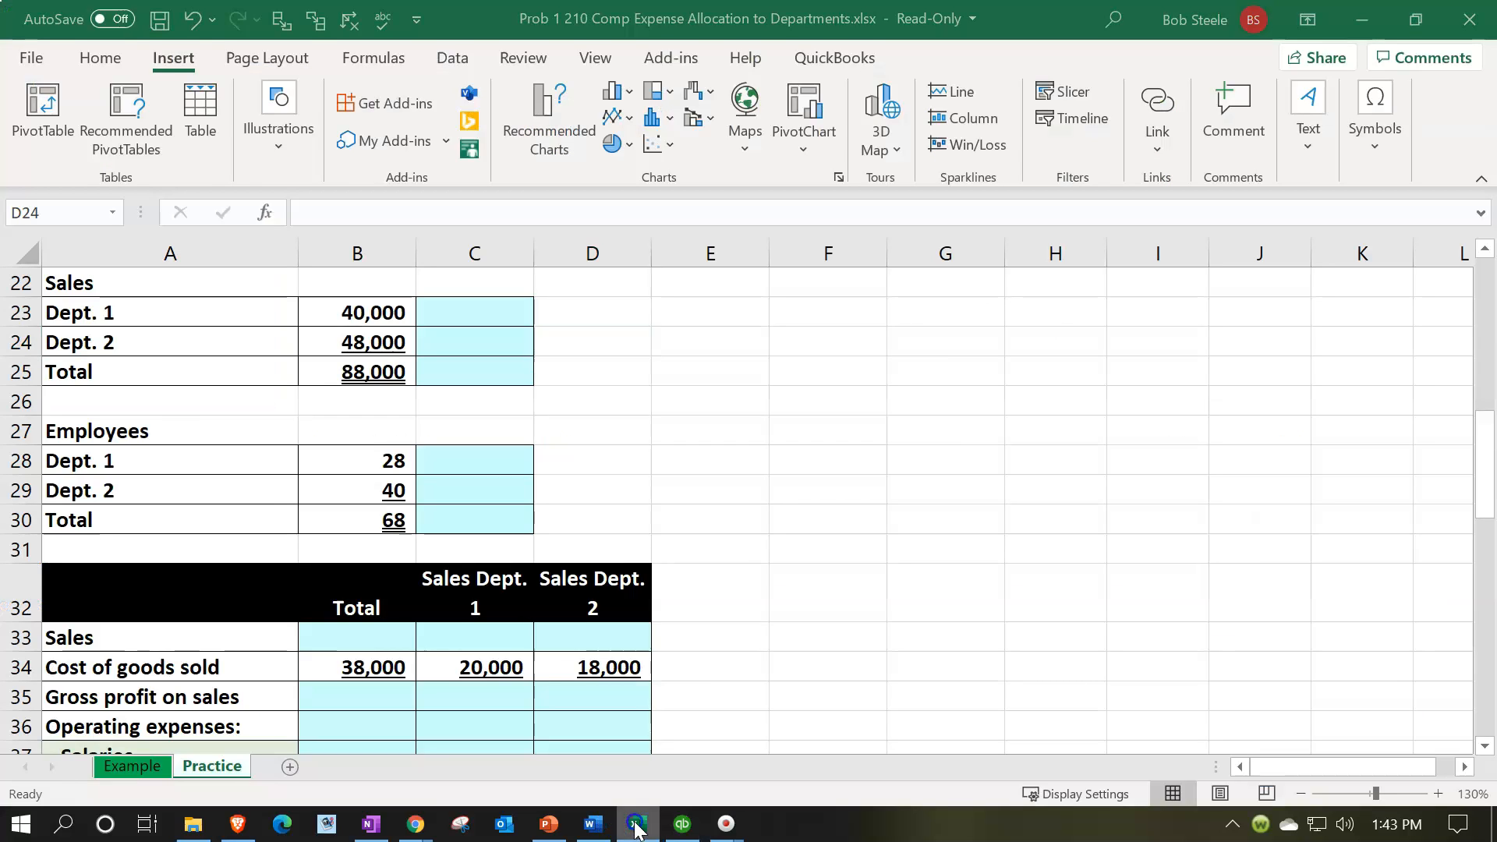
left_click(682, 823)
left_click(1111, 461)
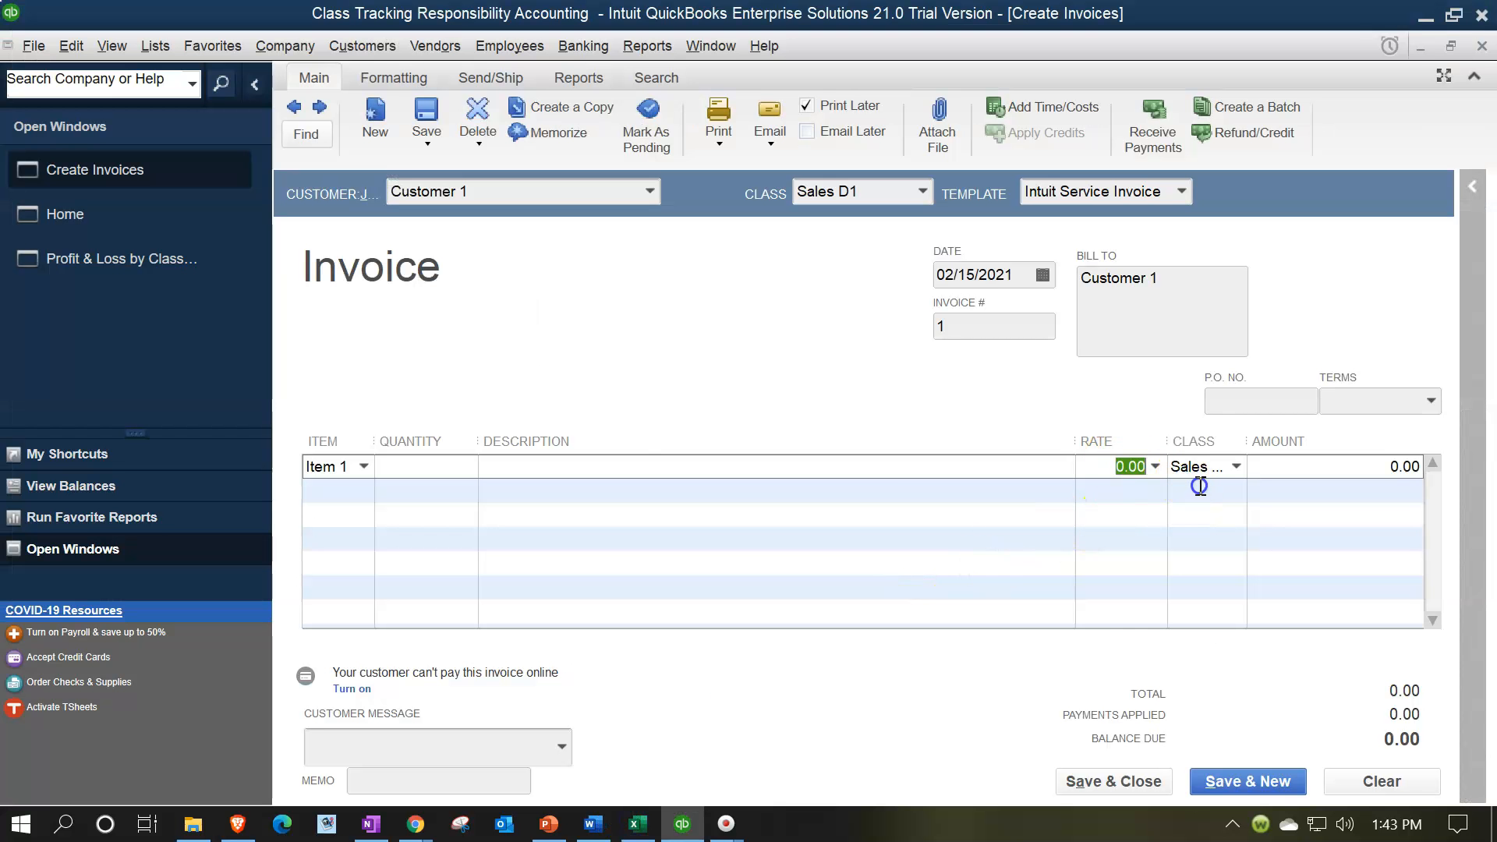
type("40000")
key("Tab")
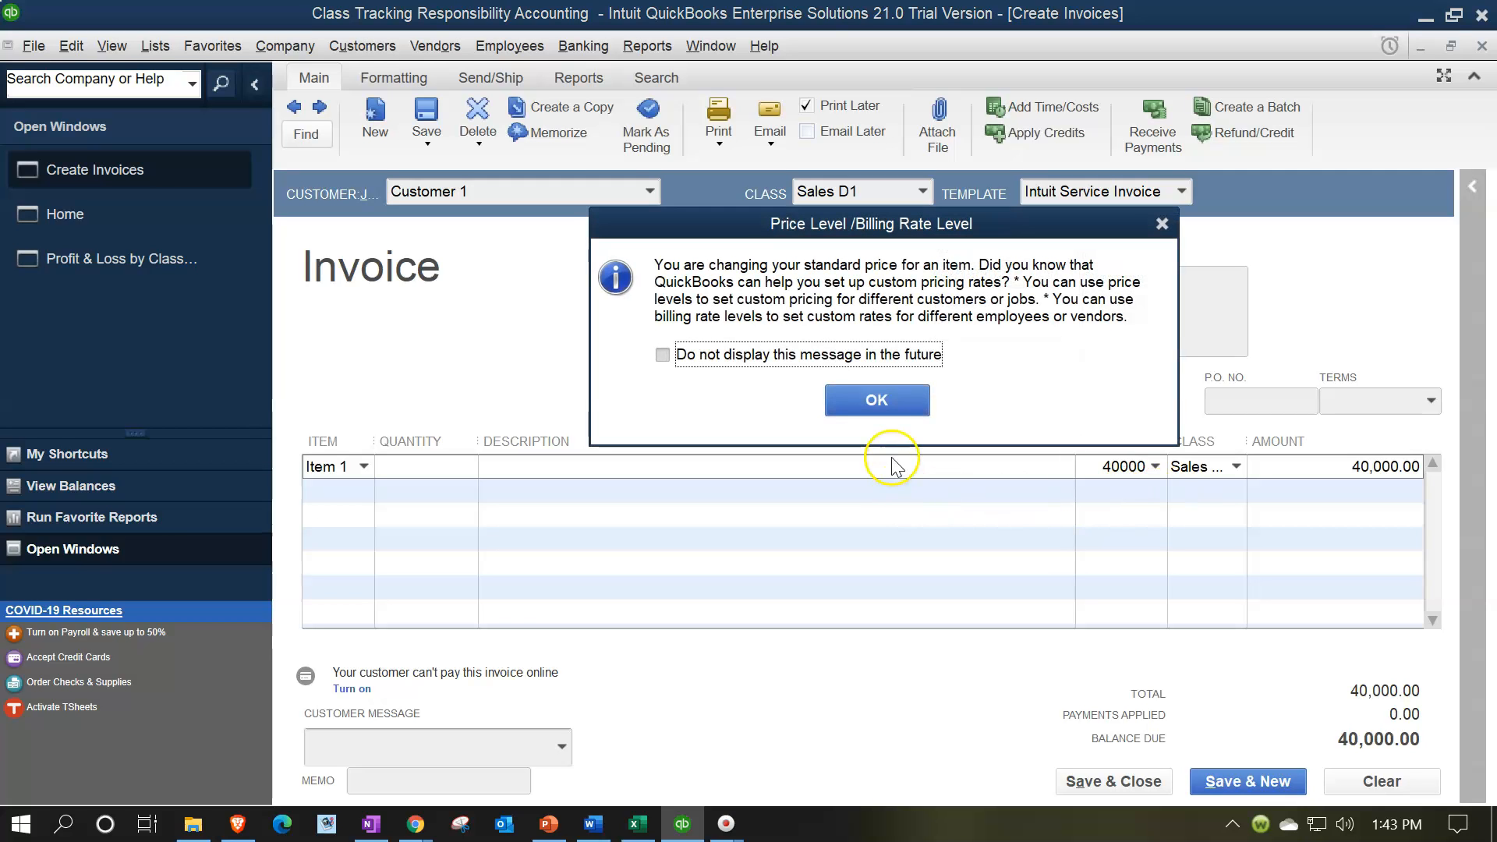
left_click(879, 400)
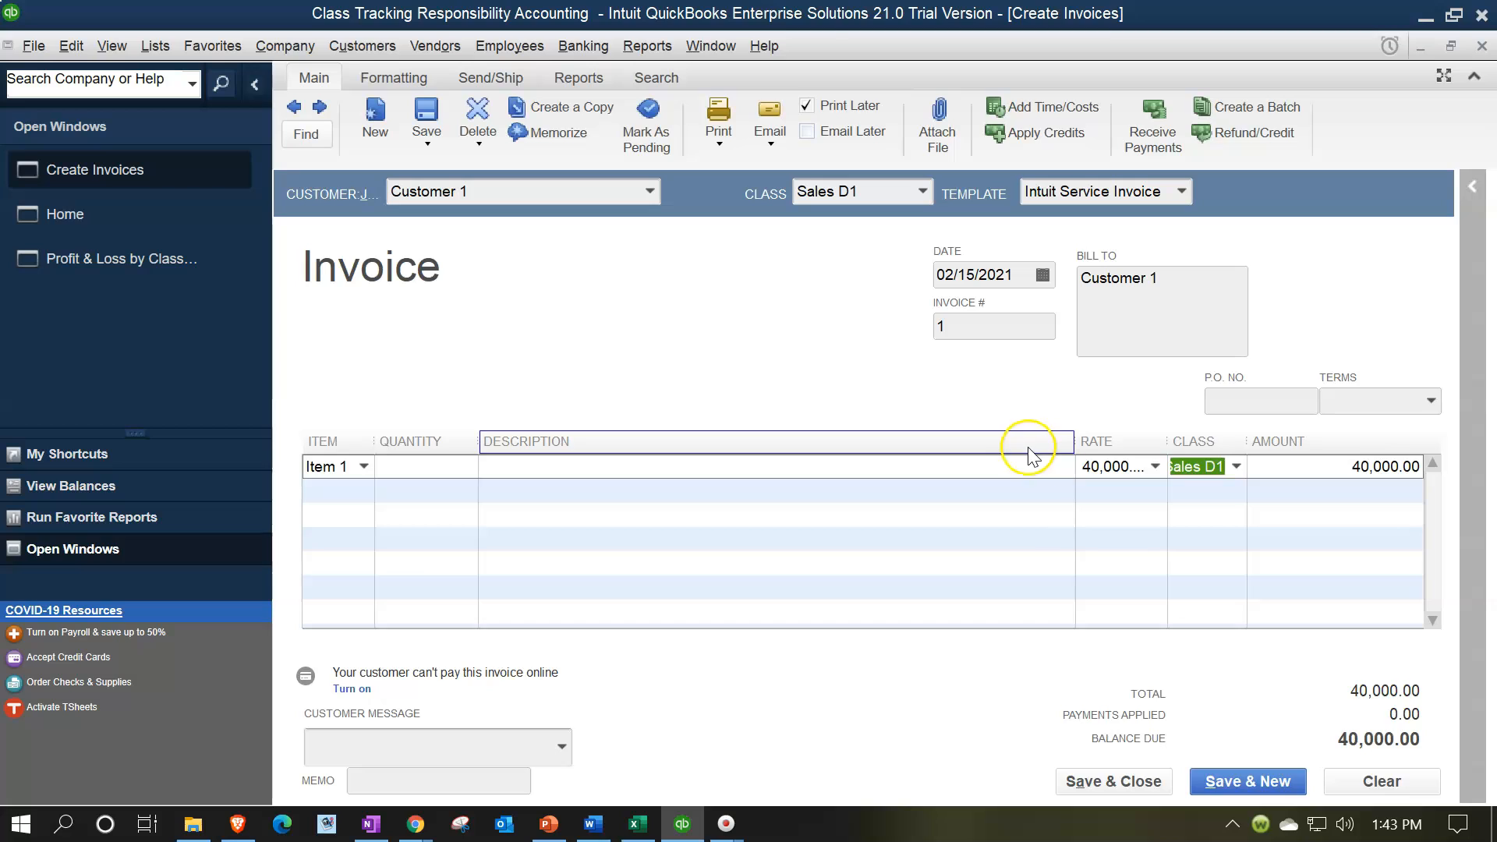
Widen the Rate column of the invoice lines, and save and close the invoice.
left_click_drag(1075, 438, 1022, 435)
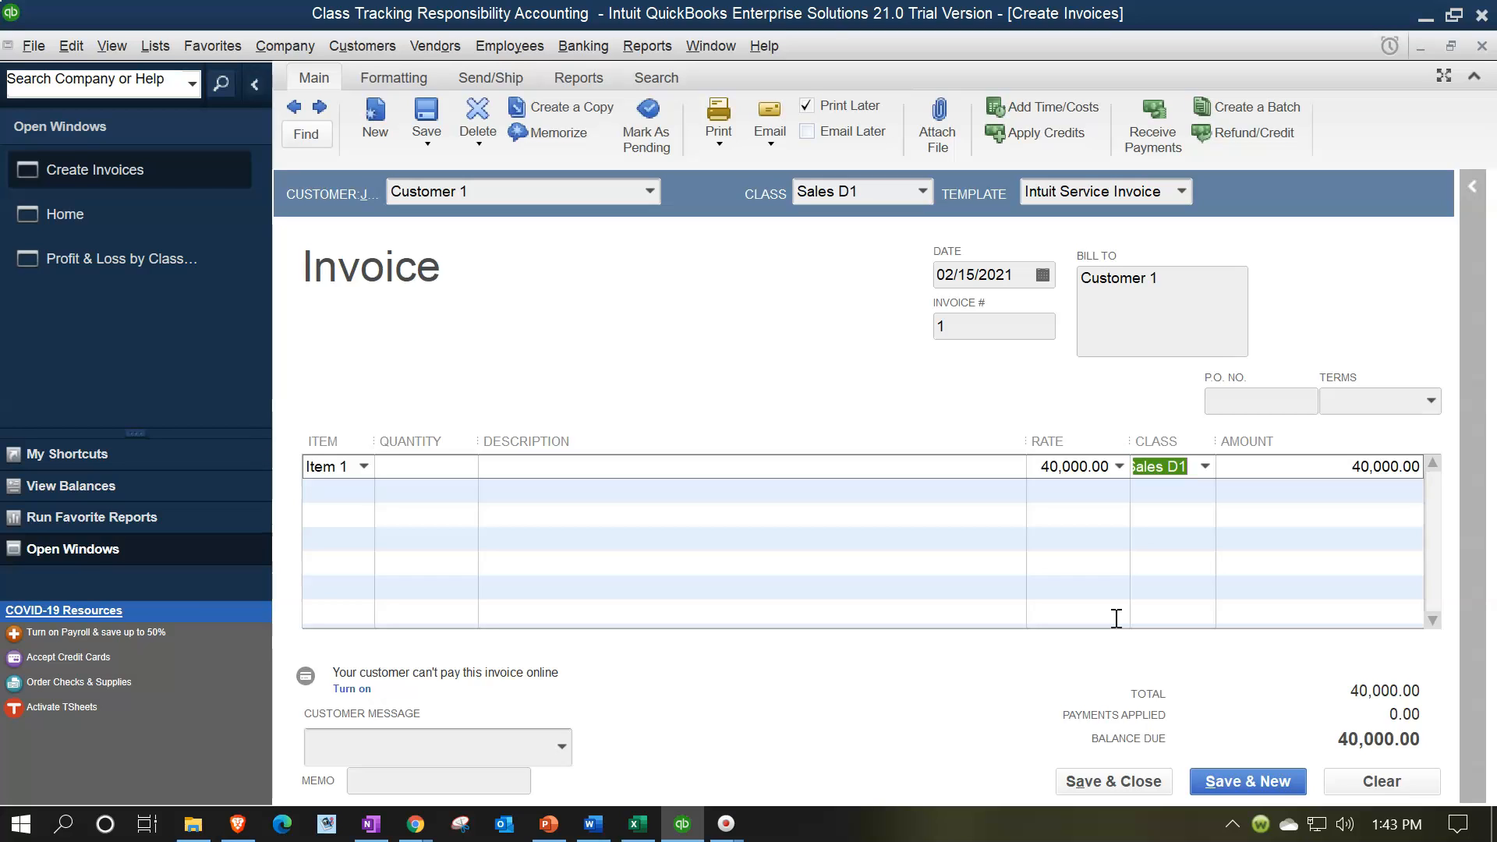
left_click(1156, 782)
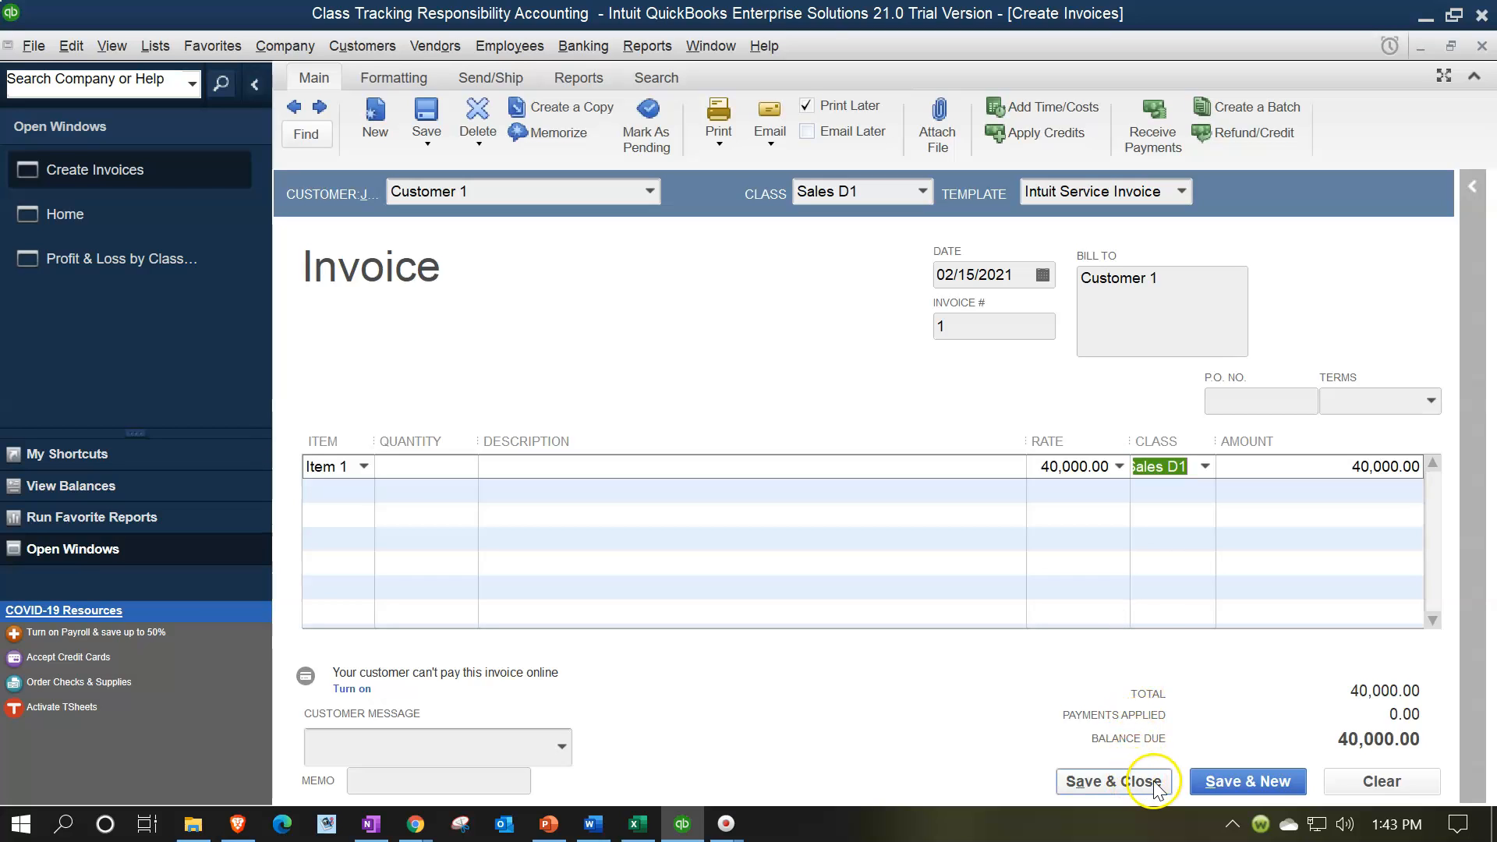
Confirm saving the first invoice, and open and refresh the Profit & Loss by Class report to check the Sales D1 income.
left_click(706, 326)
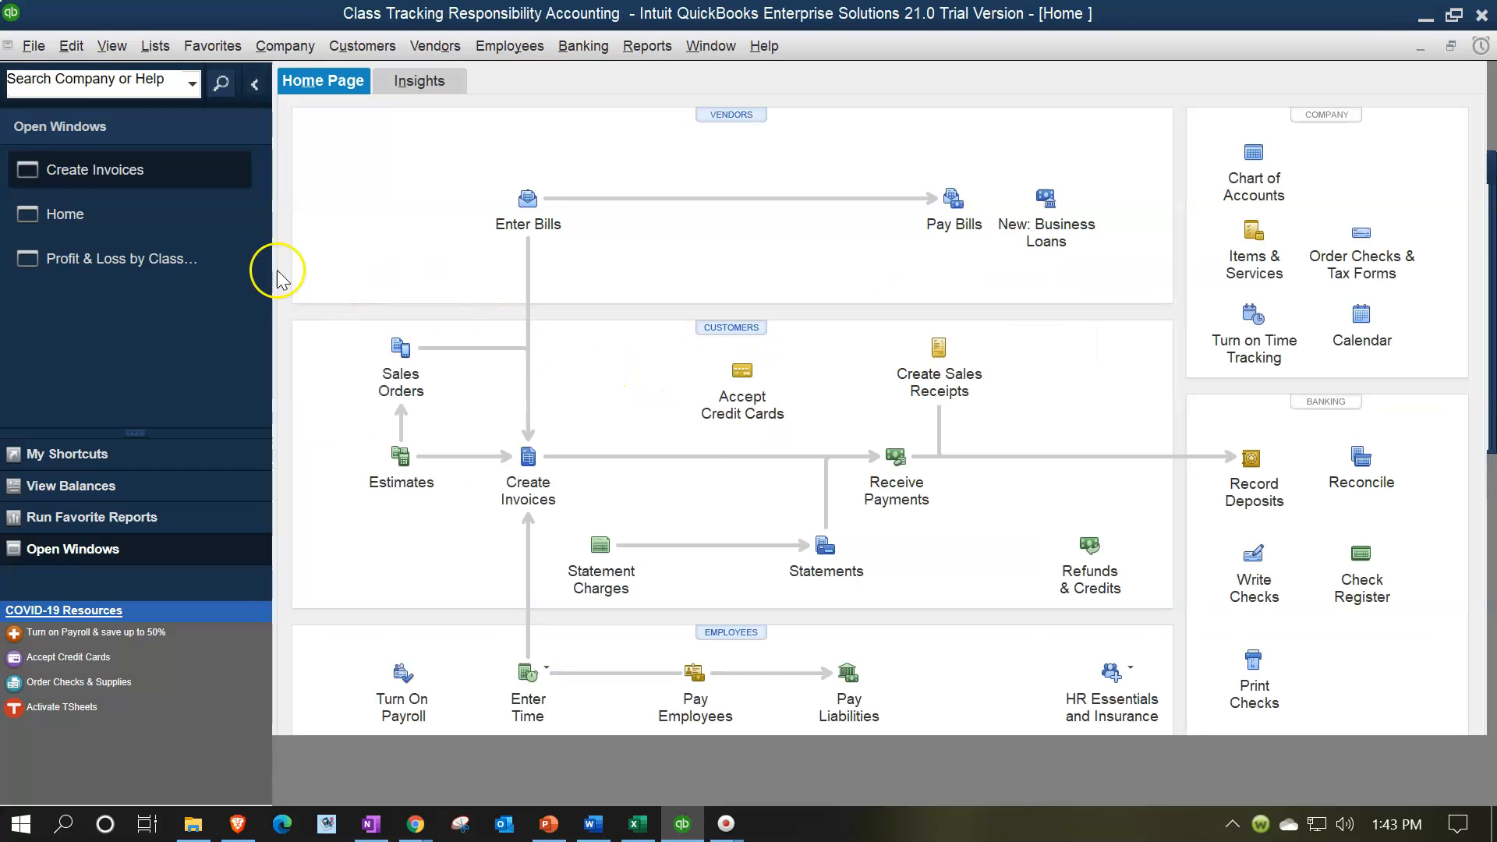
left_click(102, 213)
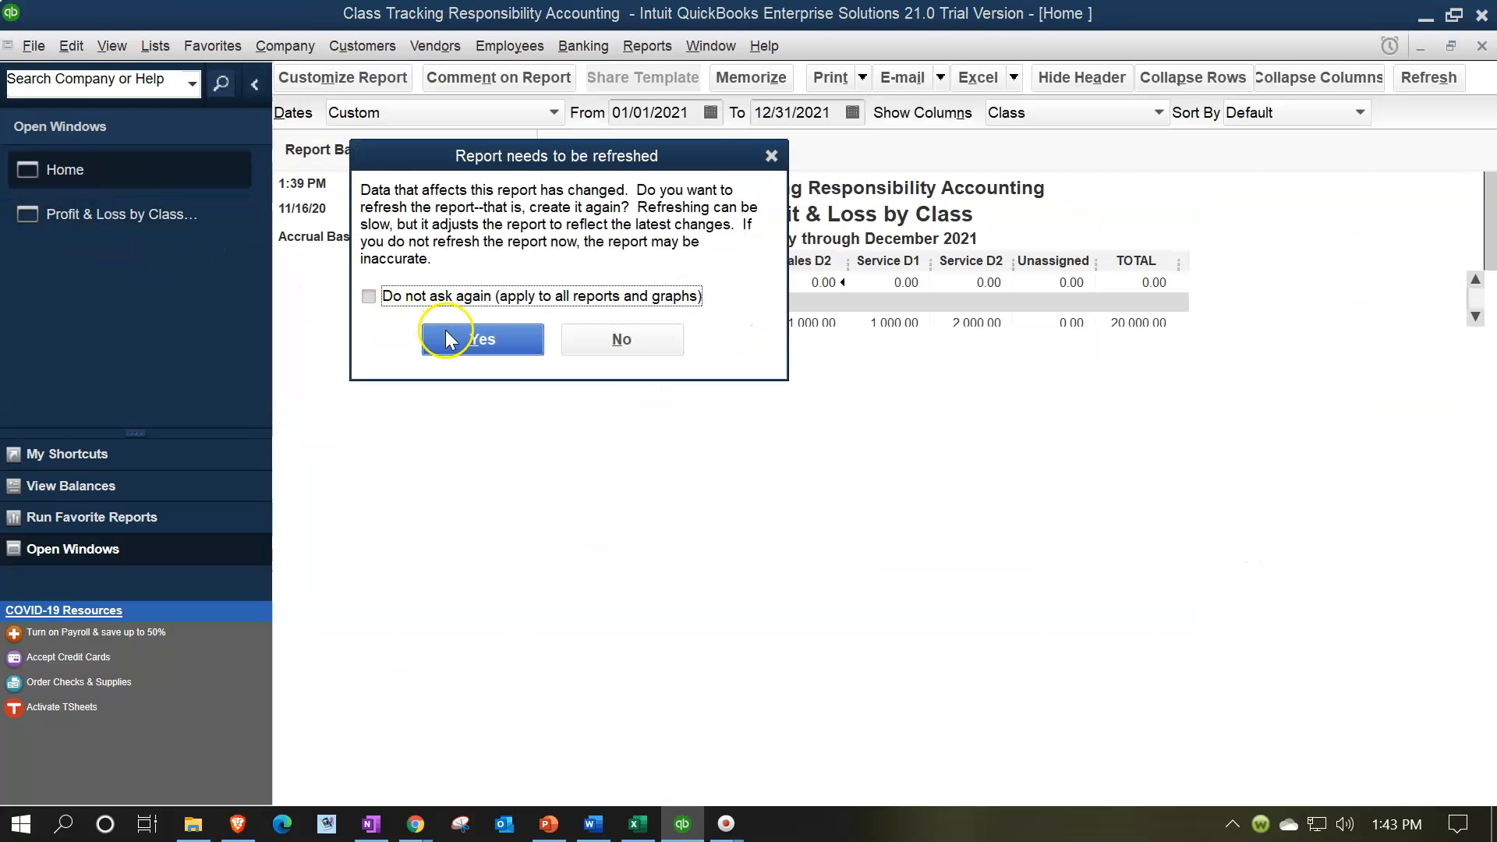
left_click(455, 334)
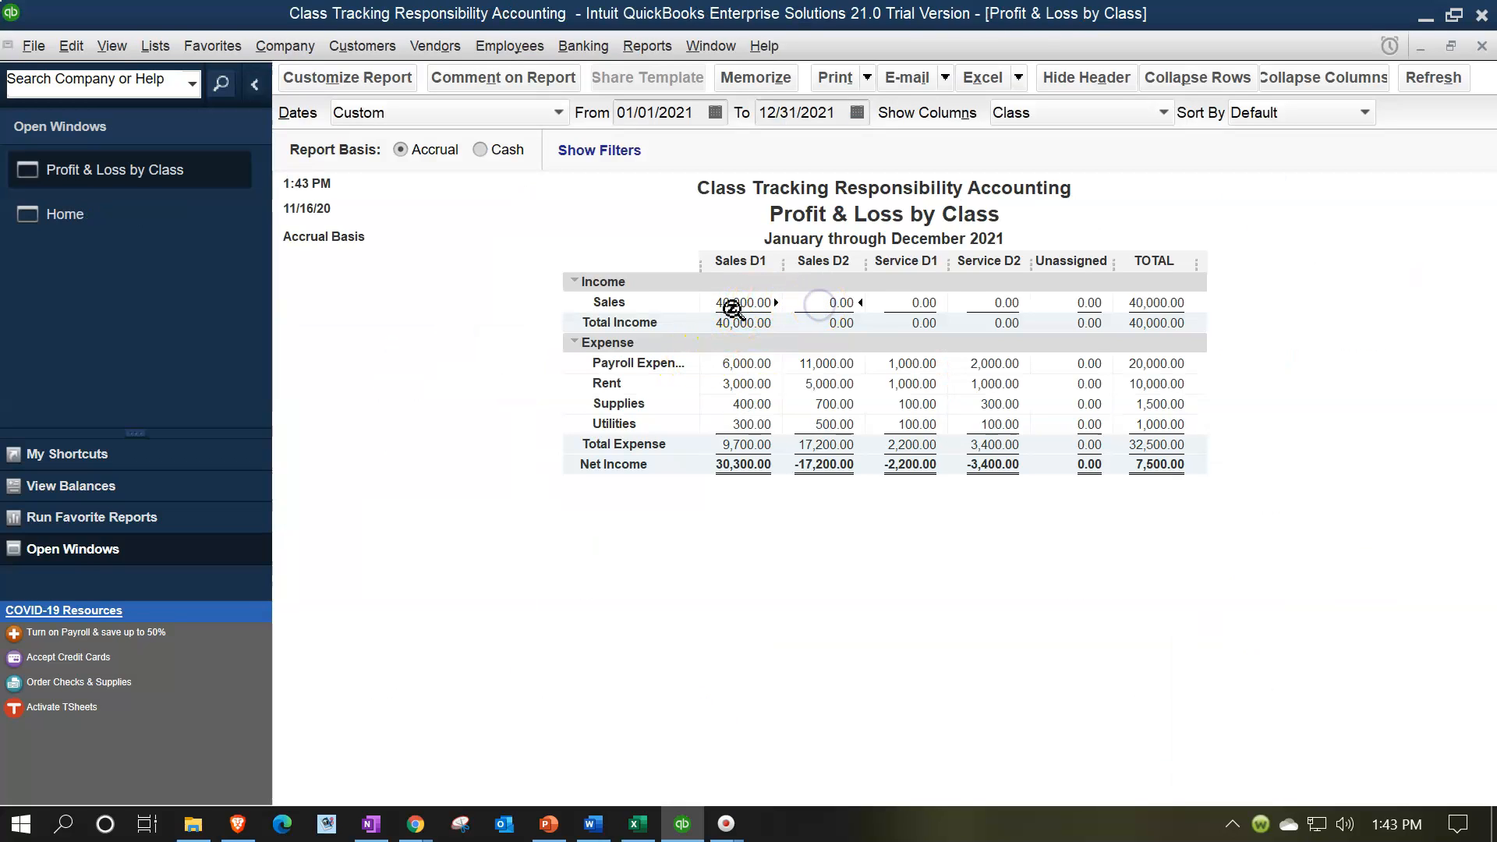
Start a new invoice for Customer 2 and begin setting up Customer 2 as a new customer.
left_click(91, 218)
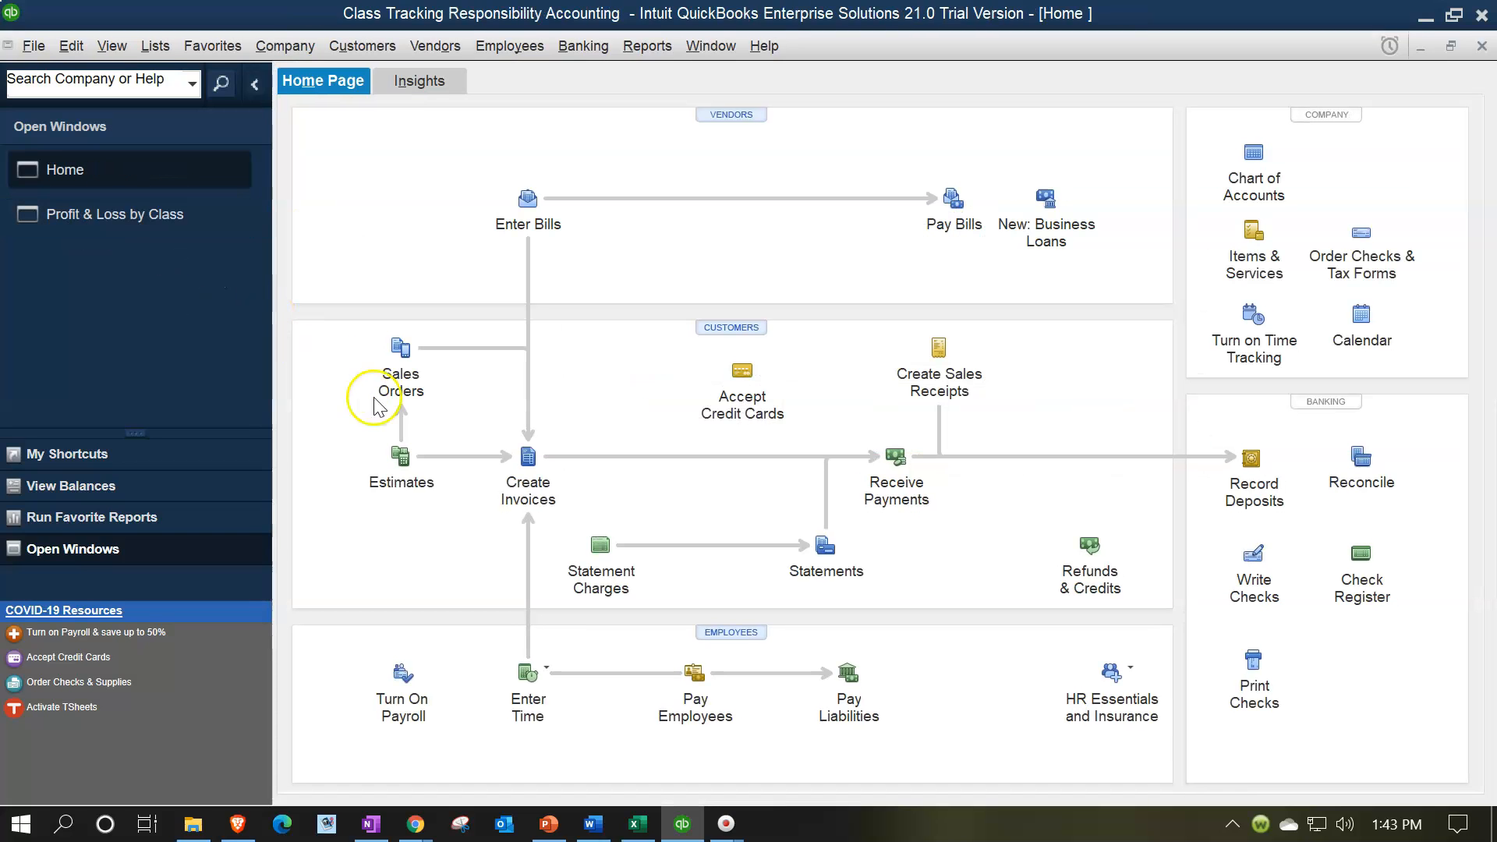
left_click(528, 458)
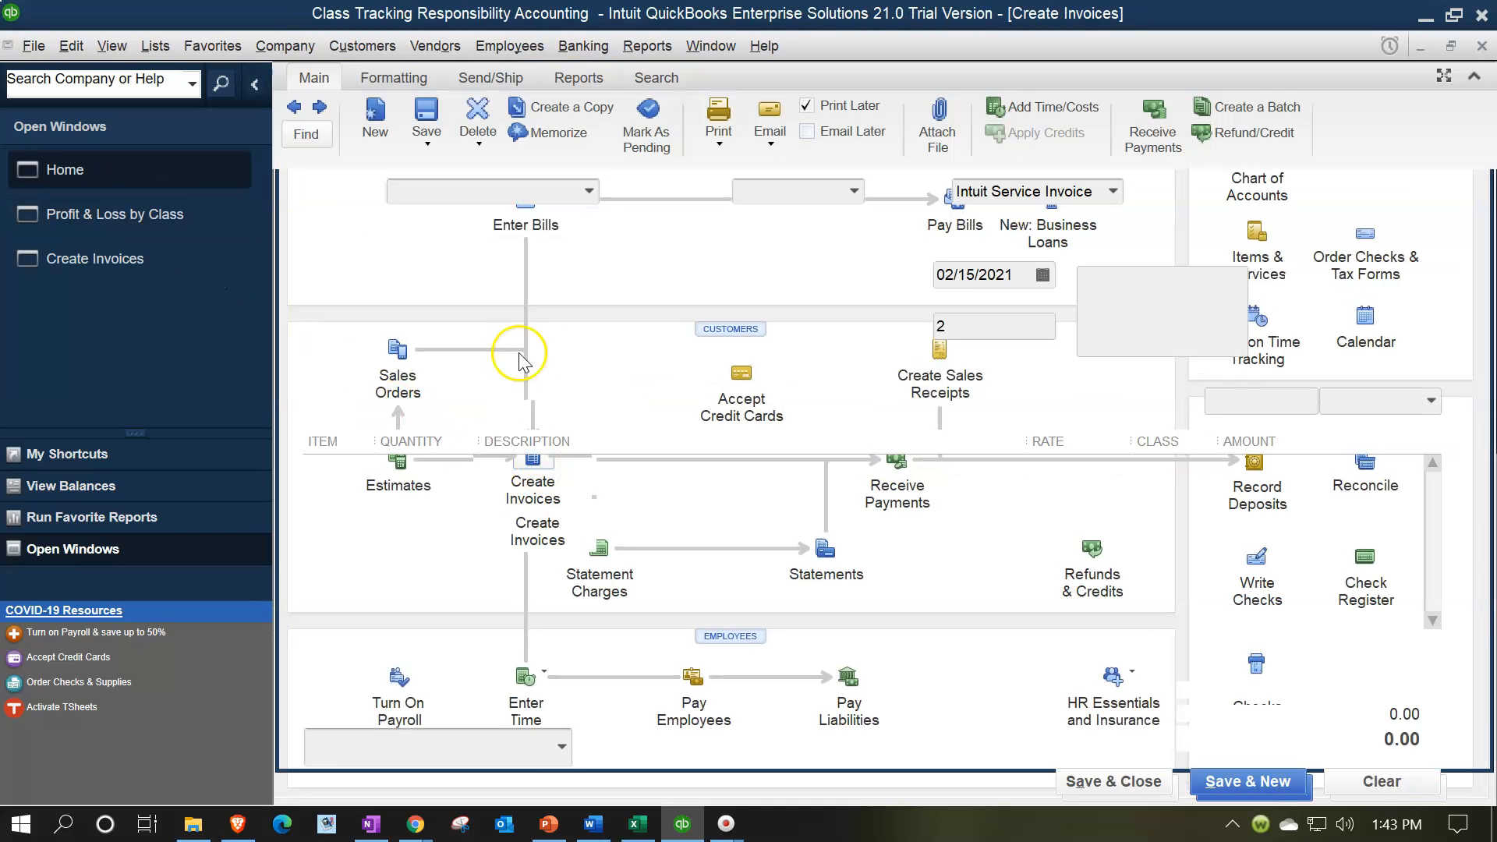
type("Customer ")
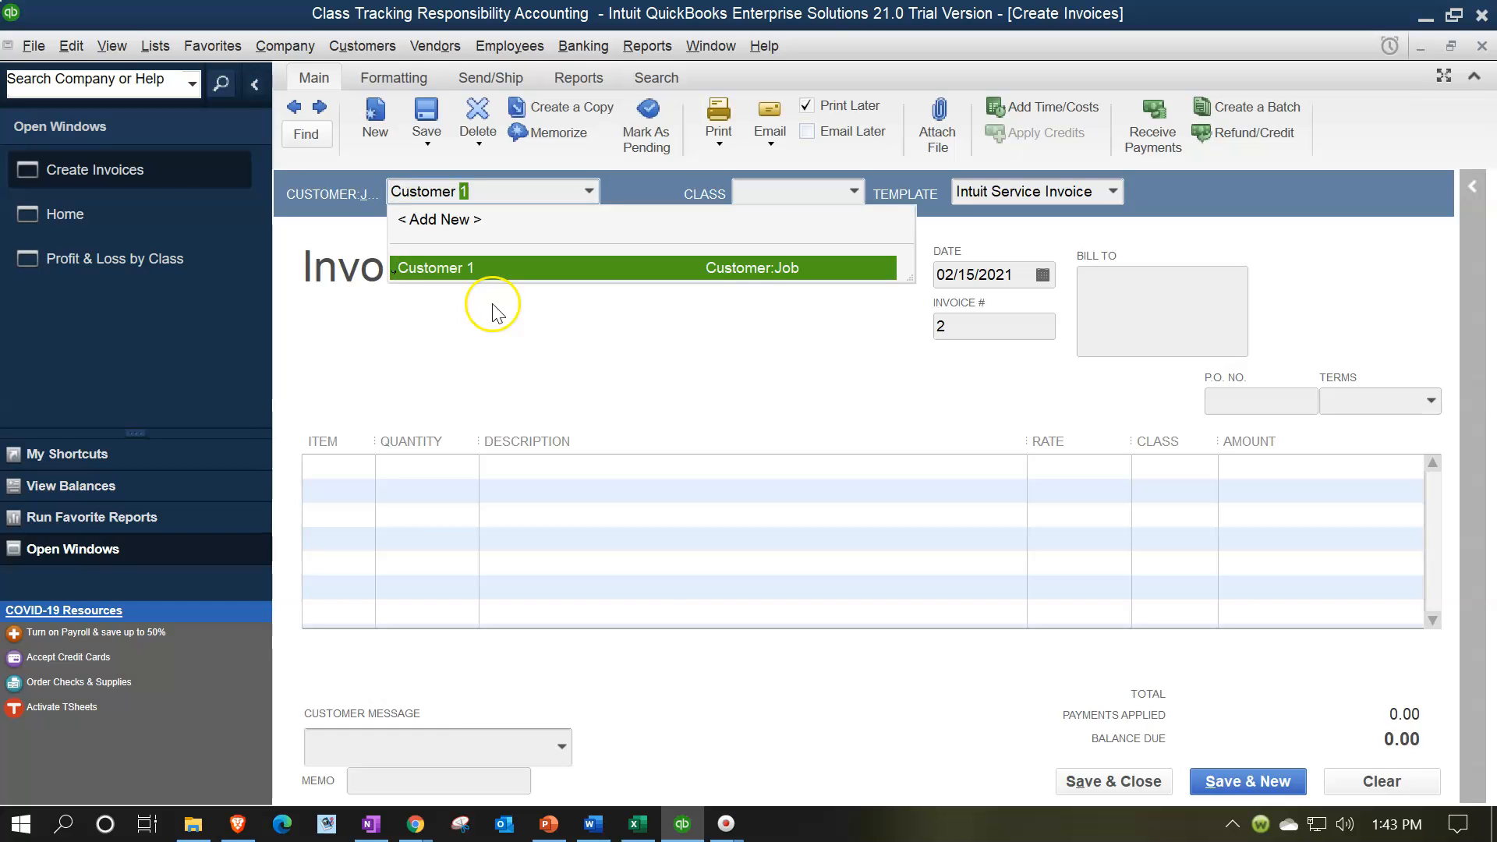
type("2")
key("Tab")
left_click(736, 379)
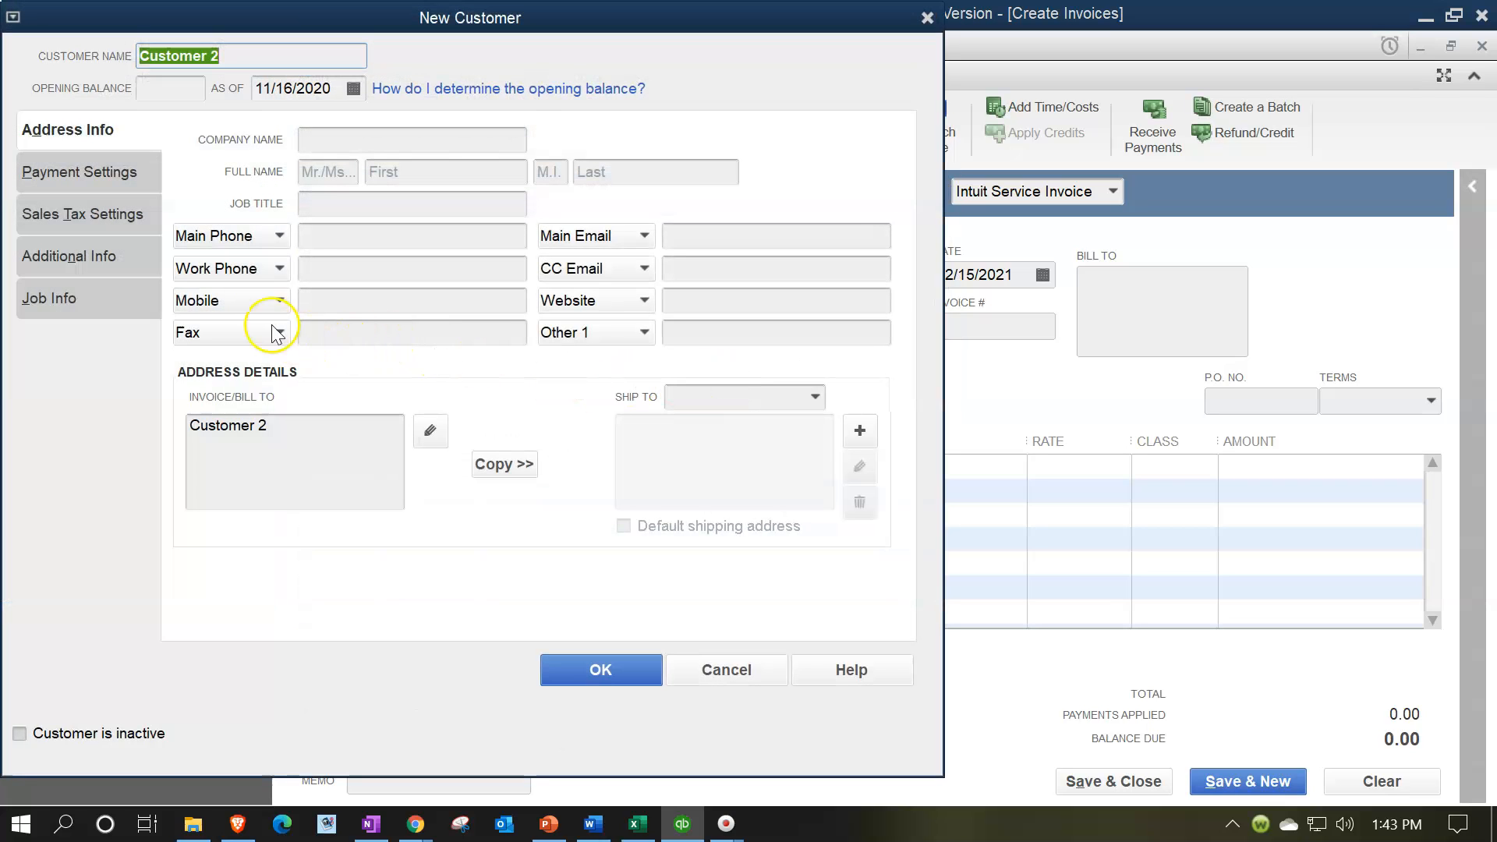
Assign the class Sales D2 to the new customer and save the customer record.
left_click(56, 261)
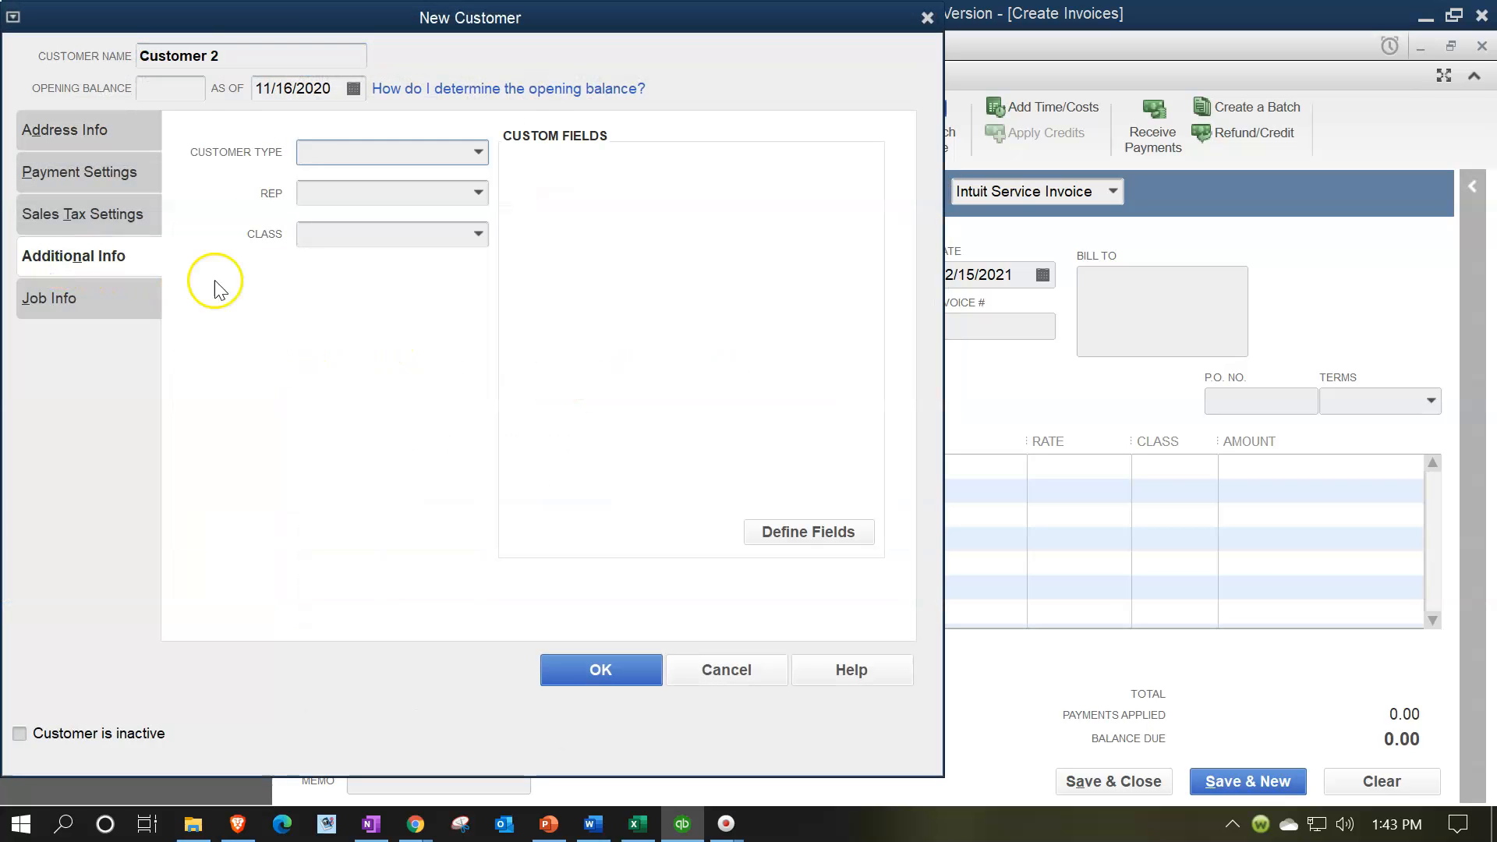
left_click(479, 234)
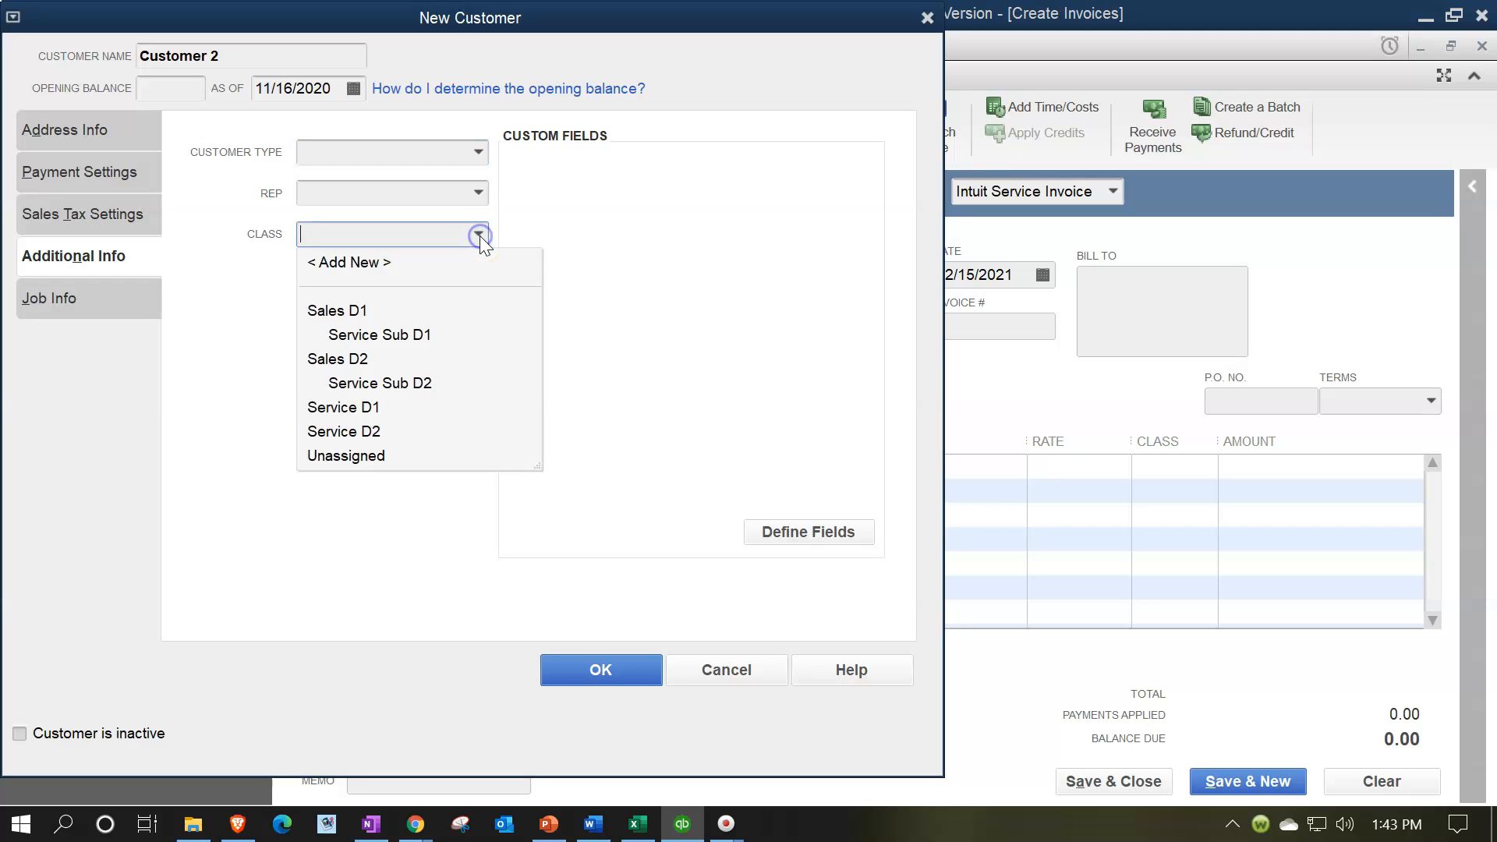
left_click(366, 362)
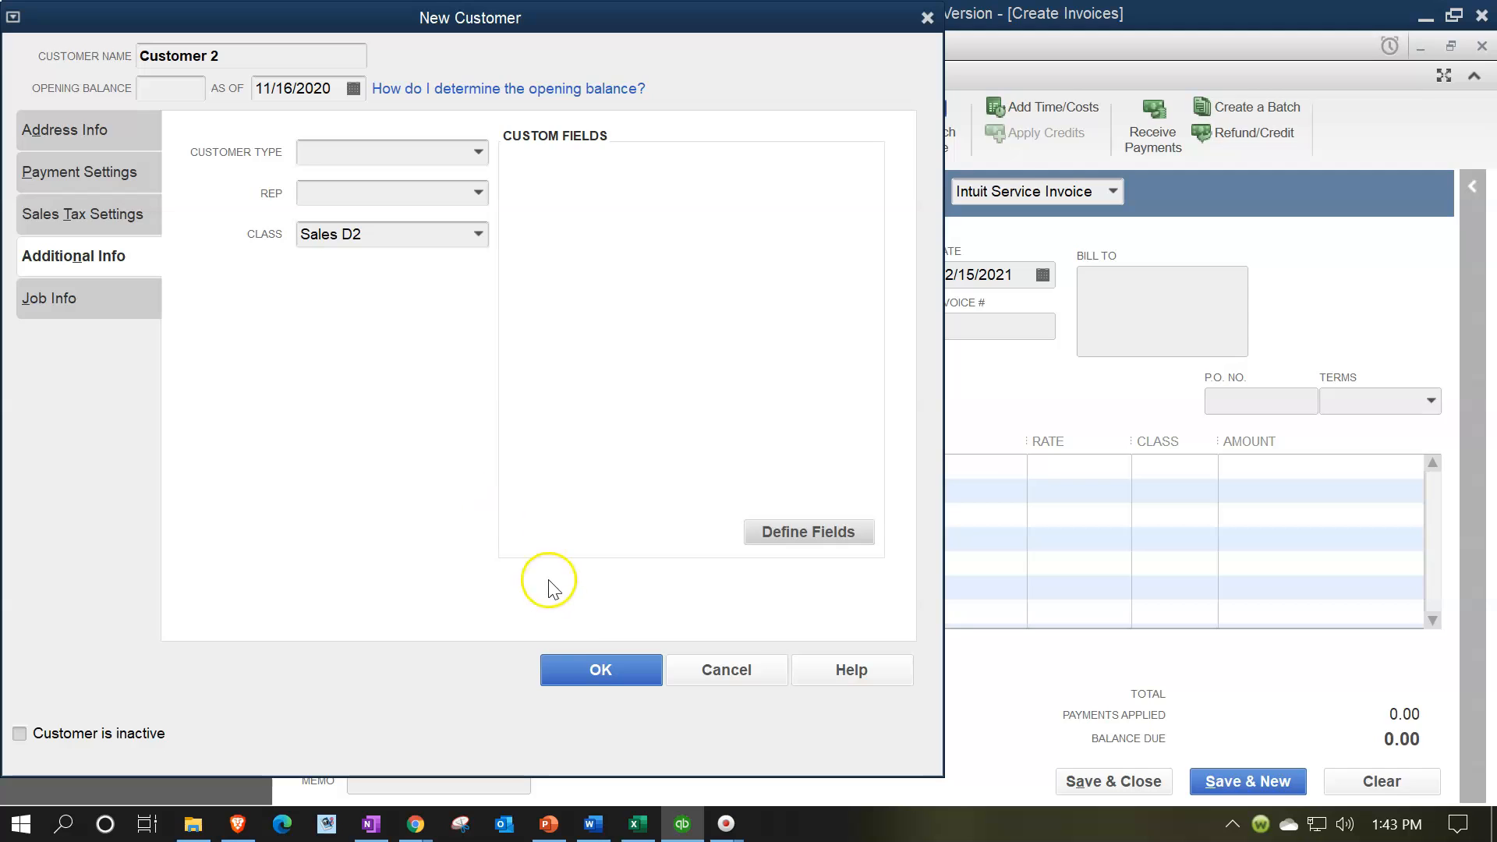
left_click(586, 670)
Enter Item 1 on the first line of the Customer 2 invoice.
key("Tab")
key("Tab")
key("Tab")
key("Tab")
key("Tab")
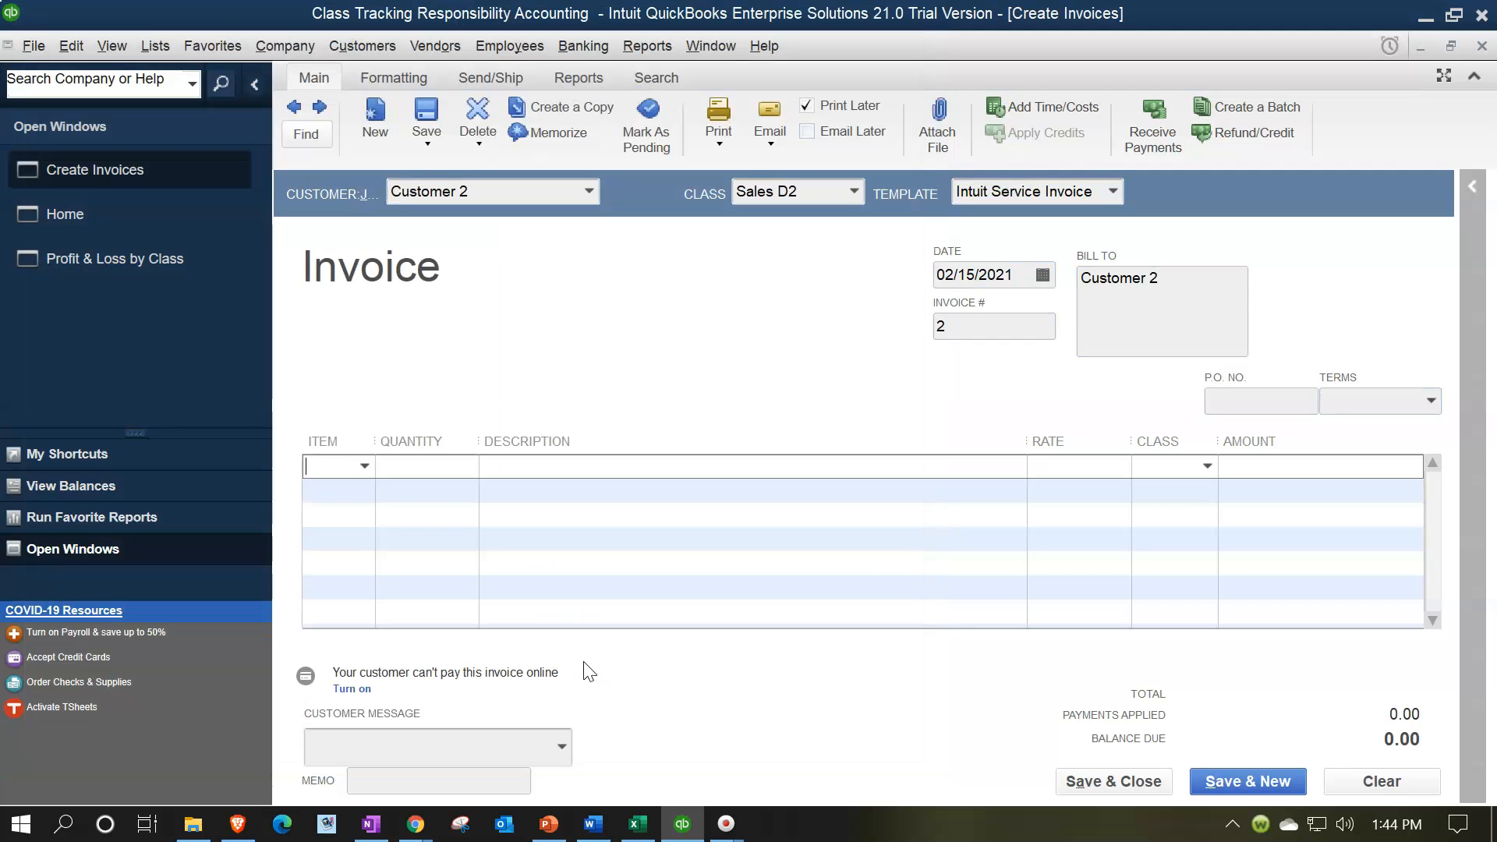
type("Item 1")
key("Tab")
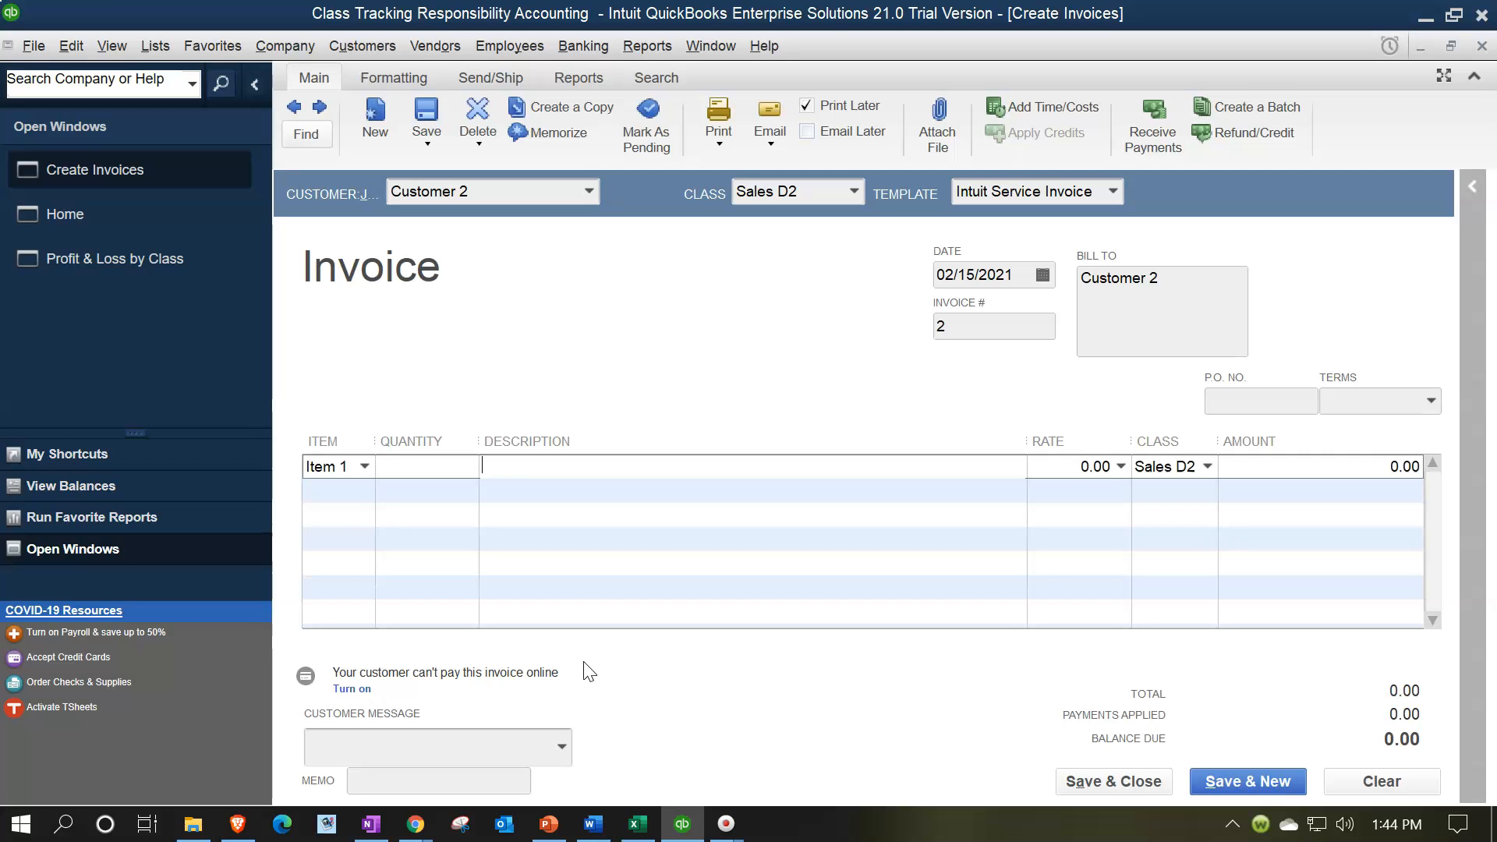
Check the Dept. 2 sales in the Excel workbook, and set the rate of Item 1 to 48,000 on the QuickBooks invoice.
left_click(638, 823)
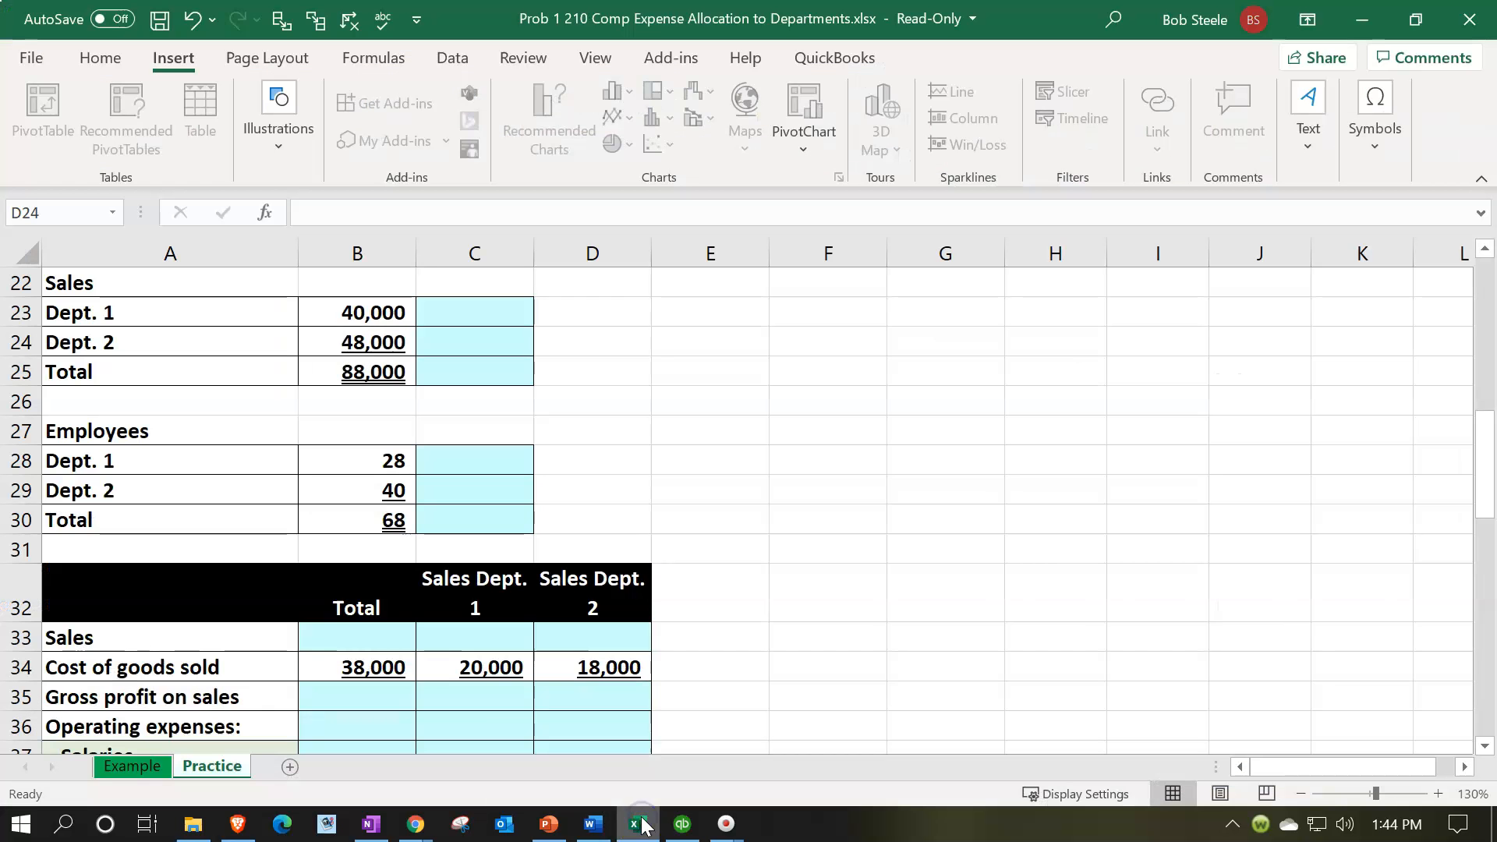
left_click(641, 825)
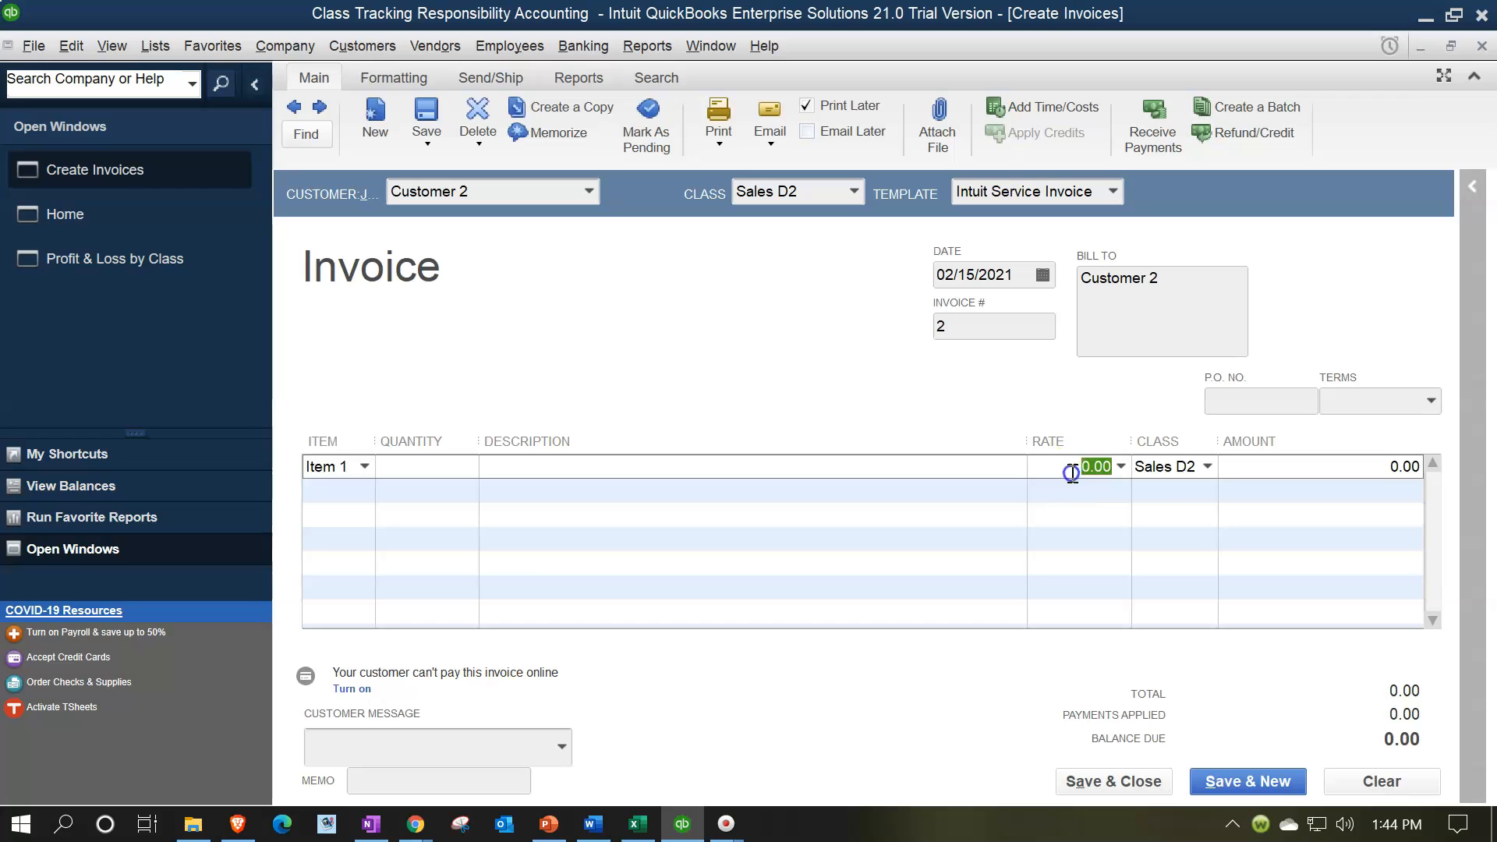
type("48,0")
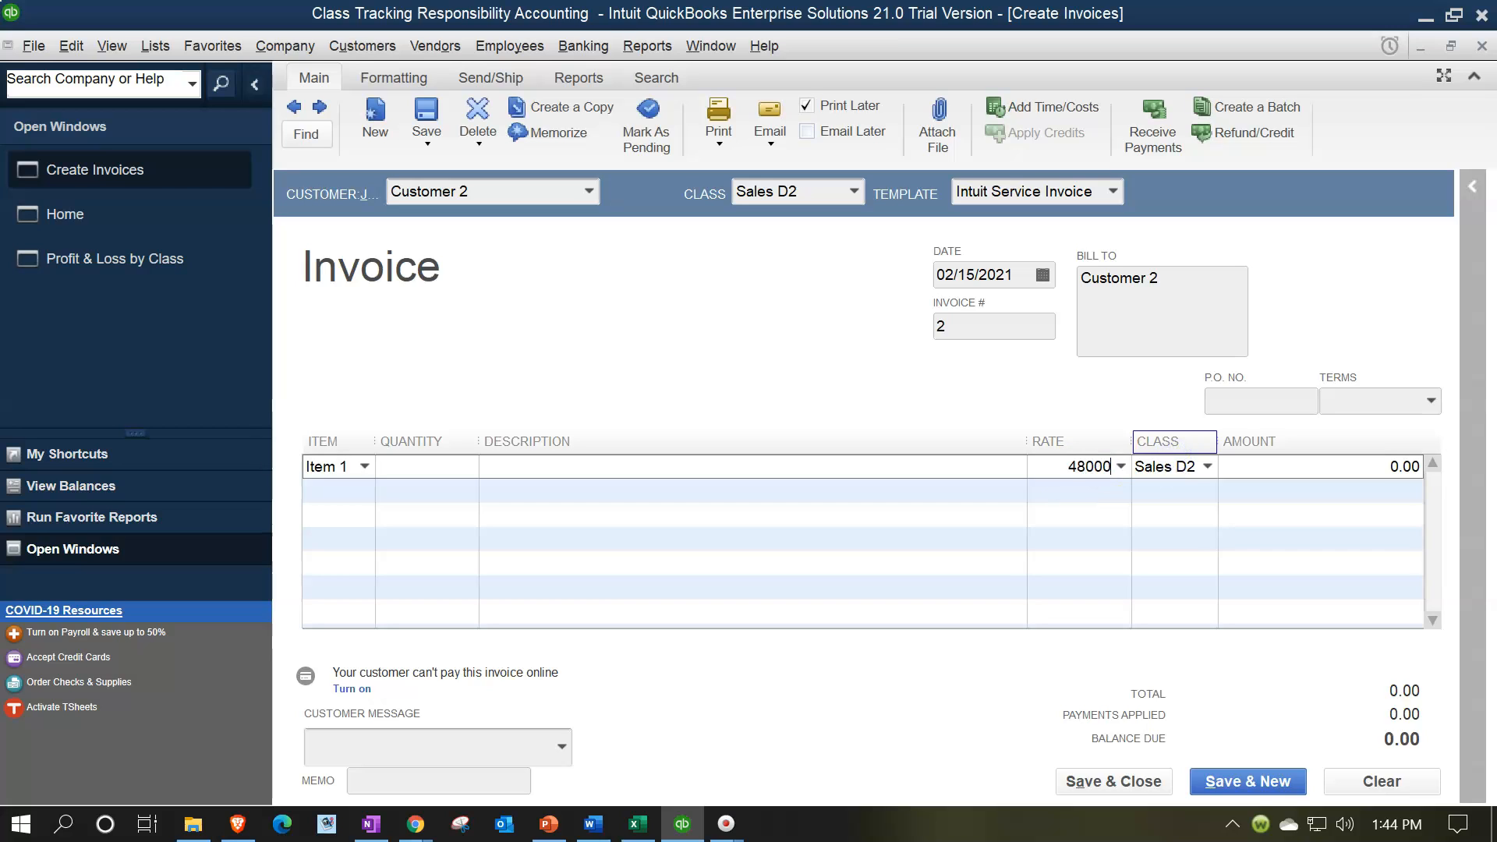
type("00")
key("Tab")
key("Tab")
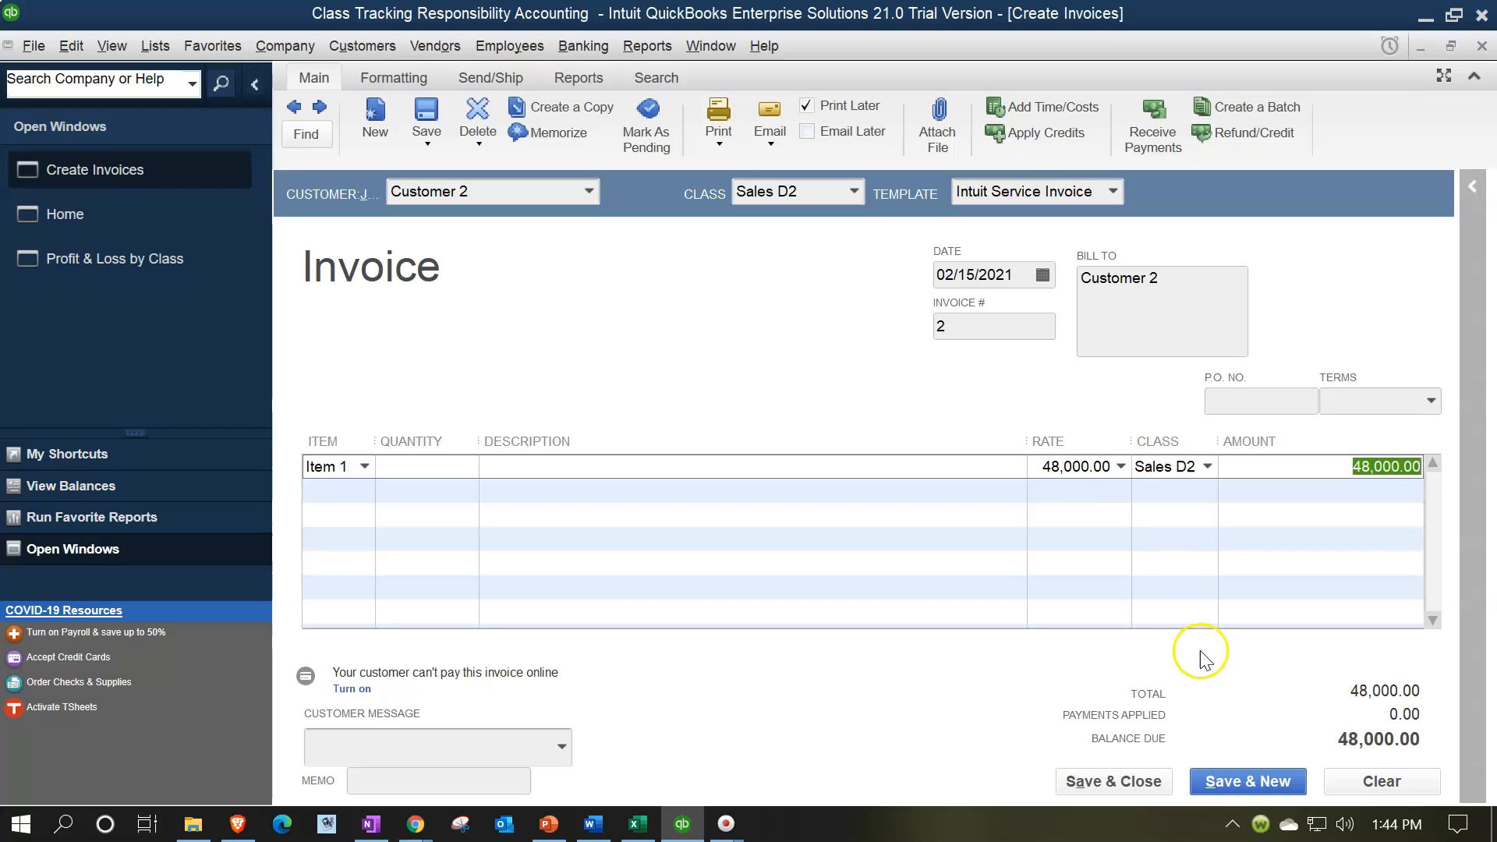
Save and close the Customer 2 invoice, and bring up the Profit & Loss by Class report to check the Sales D2 income.
left_click(1149, 783)
left_click(713, 327)
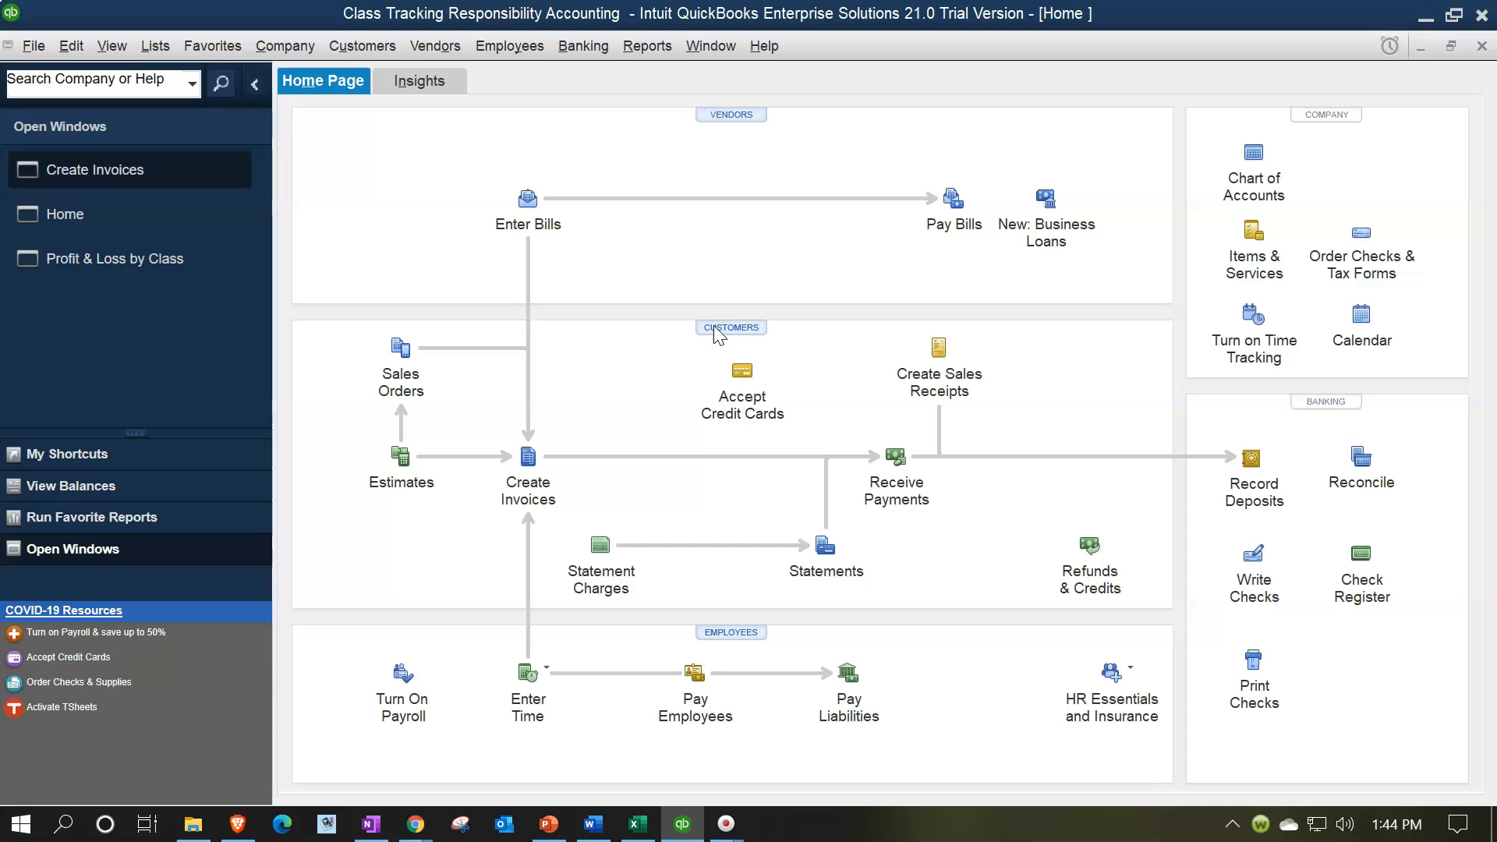
left_click(161, 217)
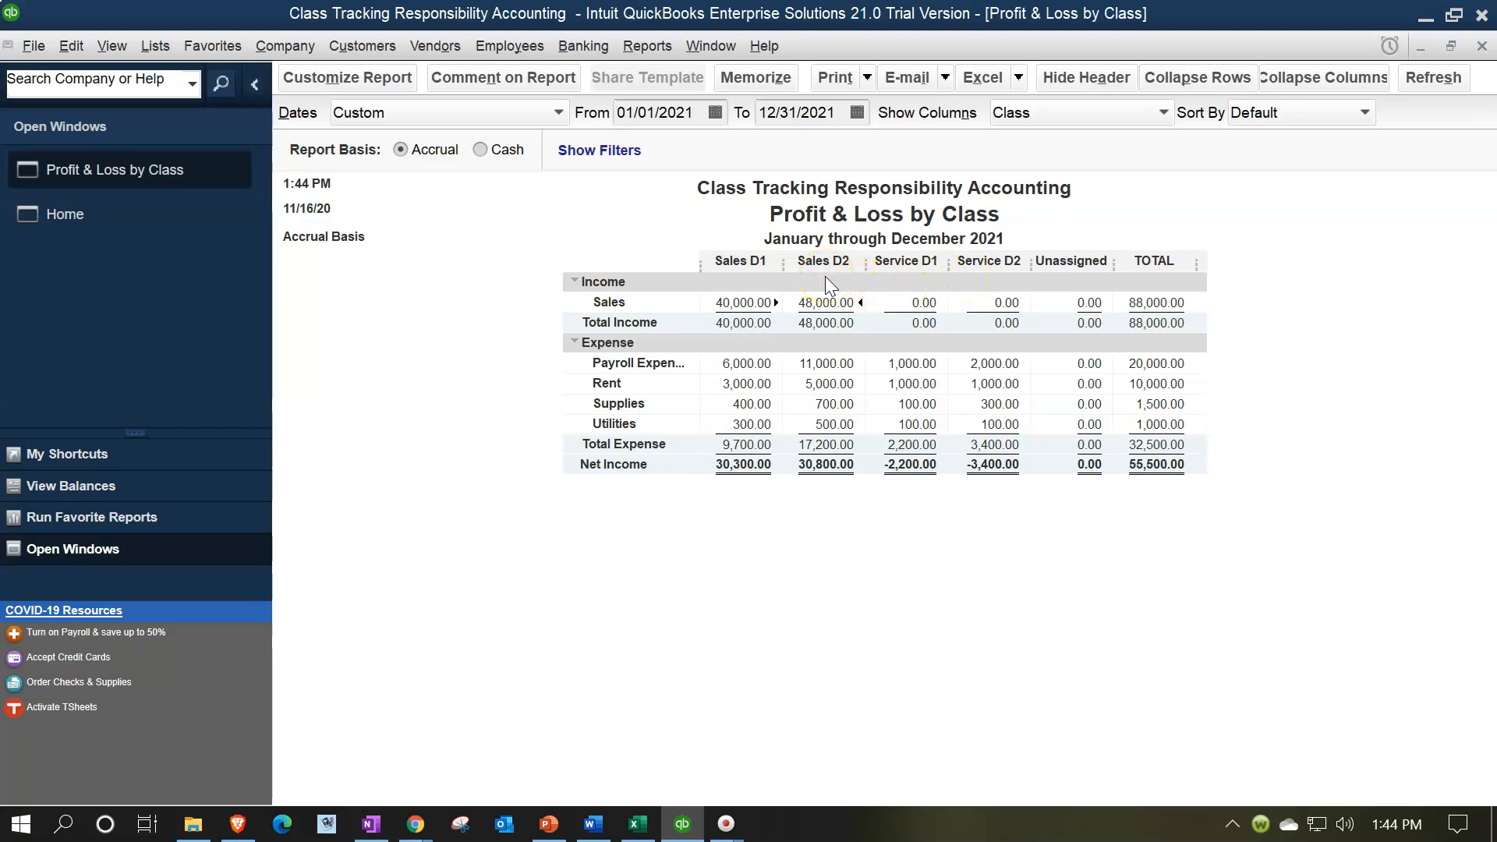
Switch to the Excel workbook and review the total department expenses of each service and sales department in the expense allocation table.
left_click(638, 825)
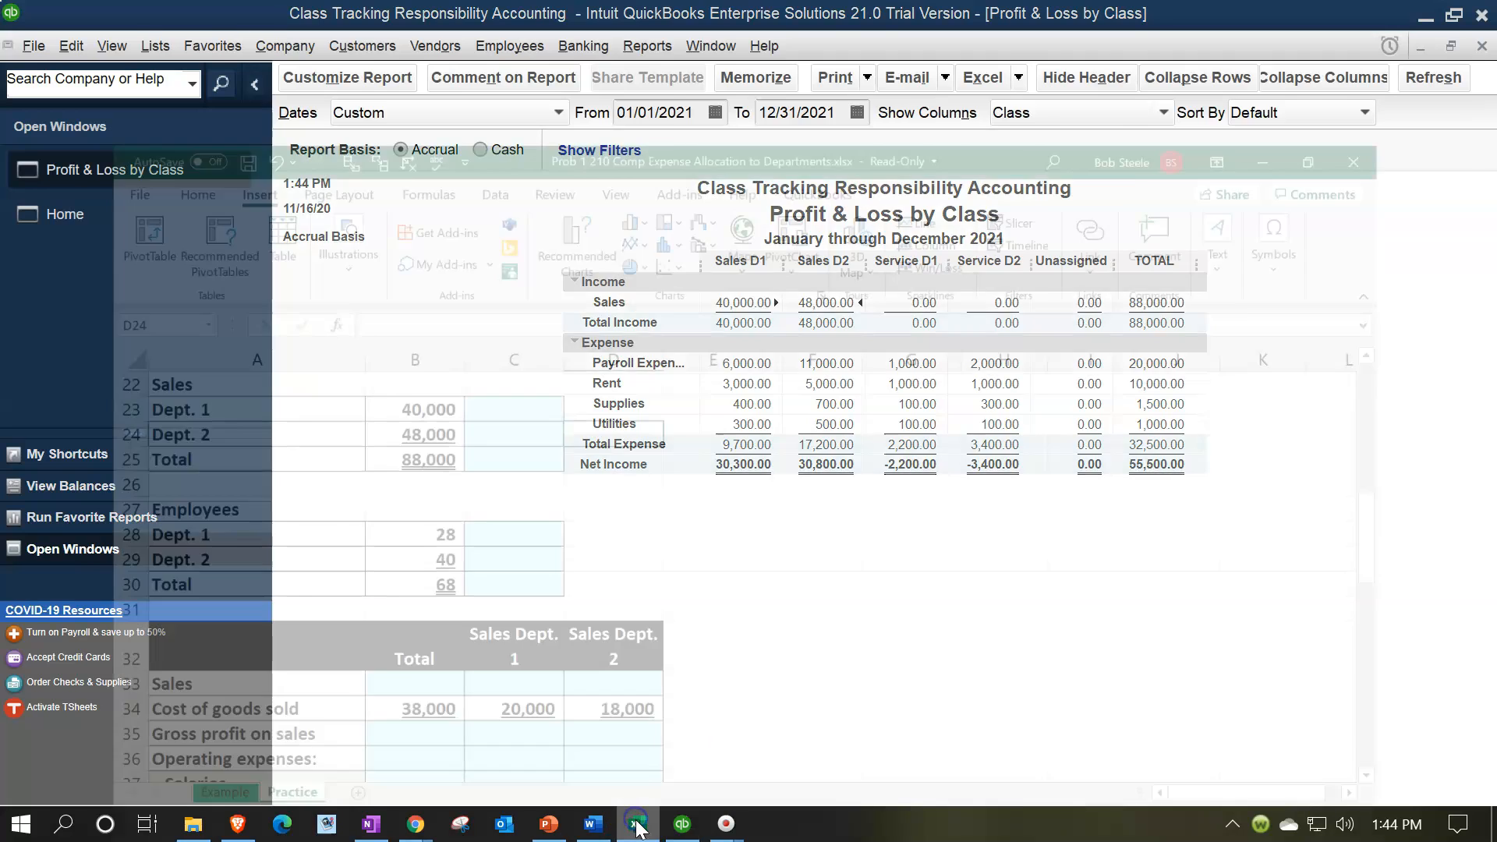
left_click(619, 548)
scroll(620, 551, "up", 4)
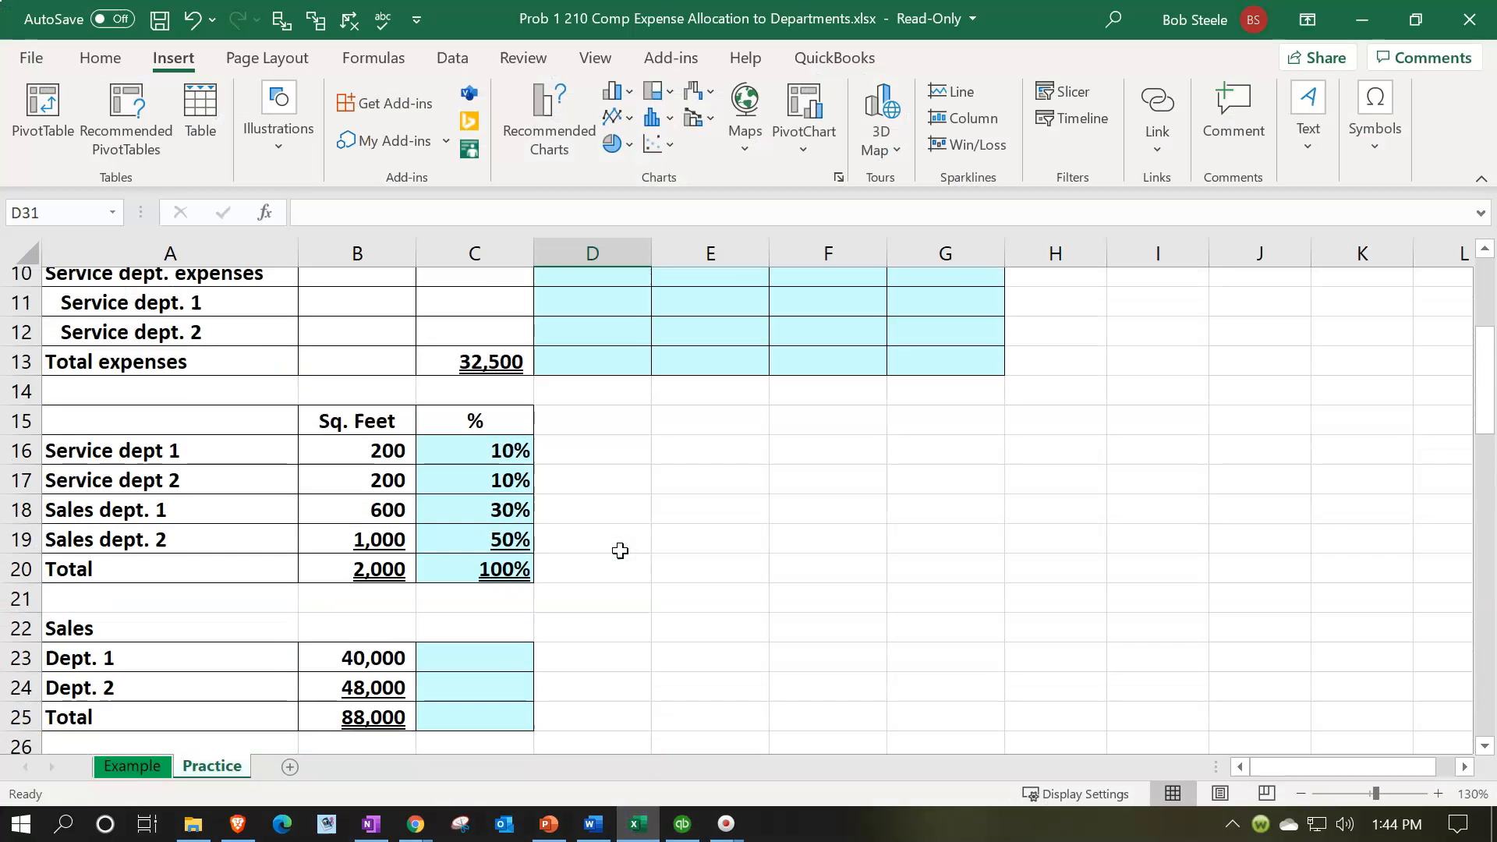
scroll(620, 550, "up", 3)
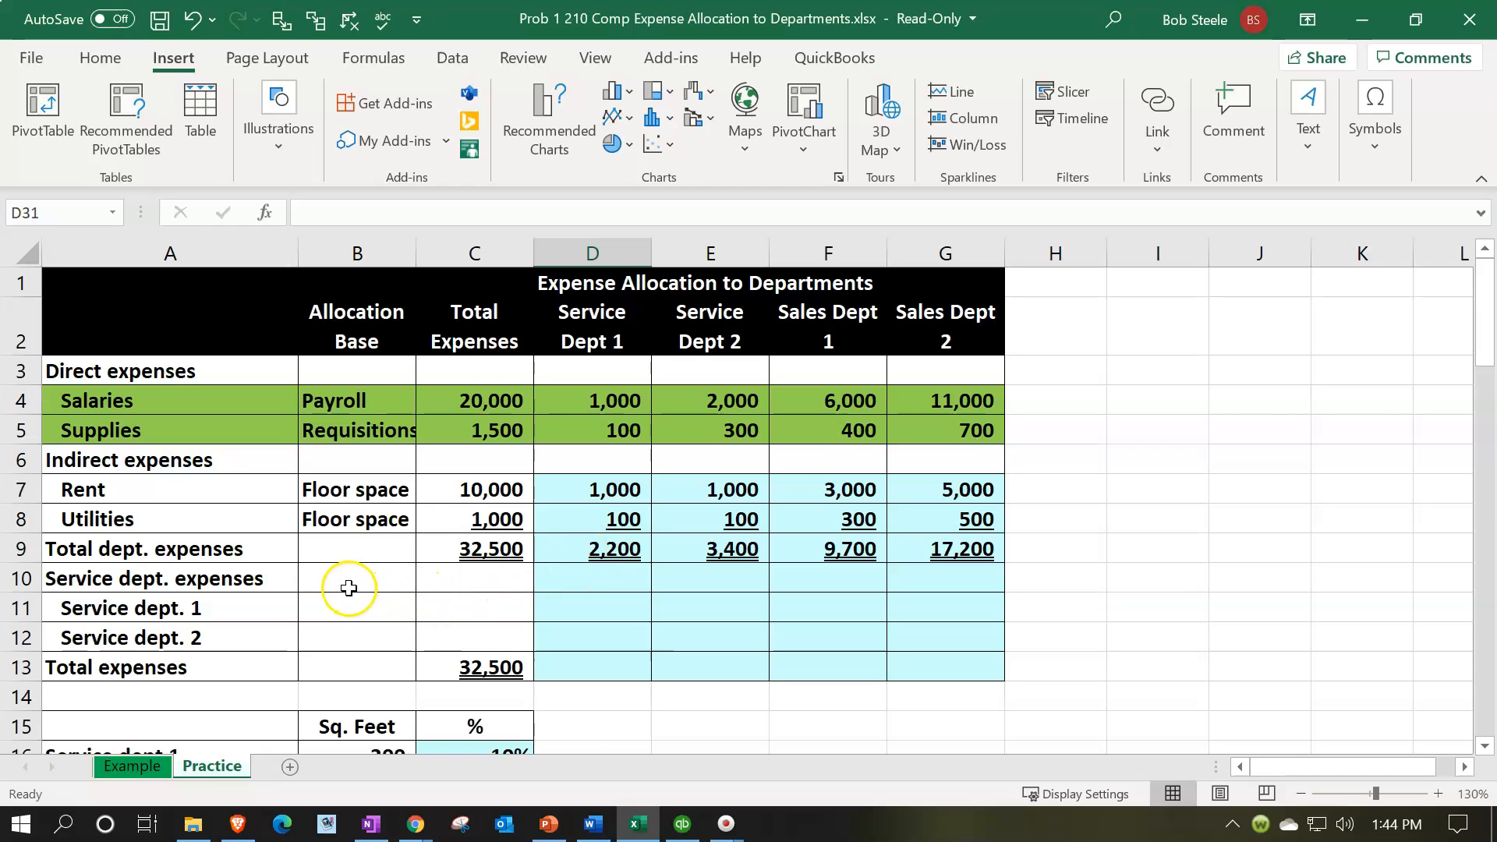
left_click(346, 588)
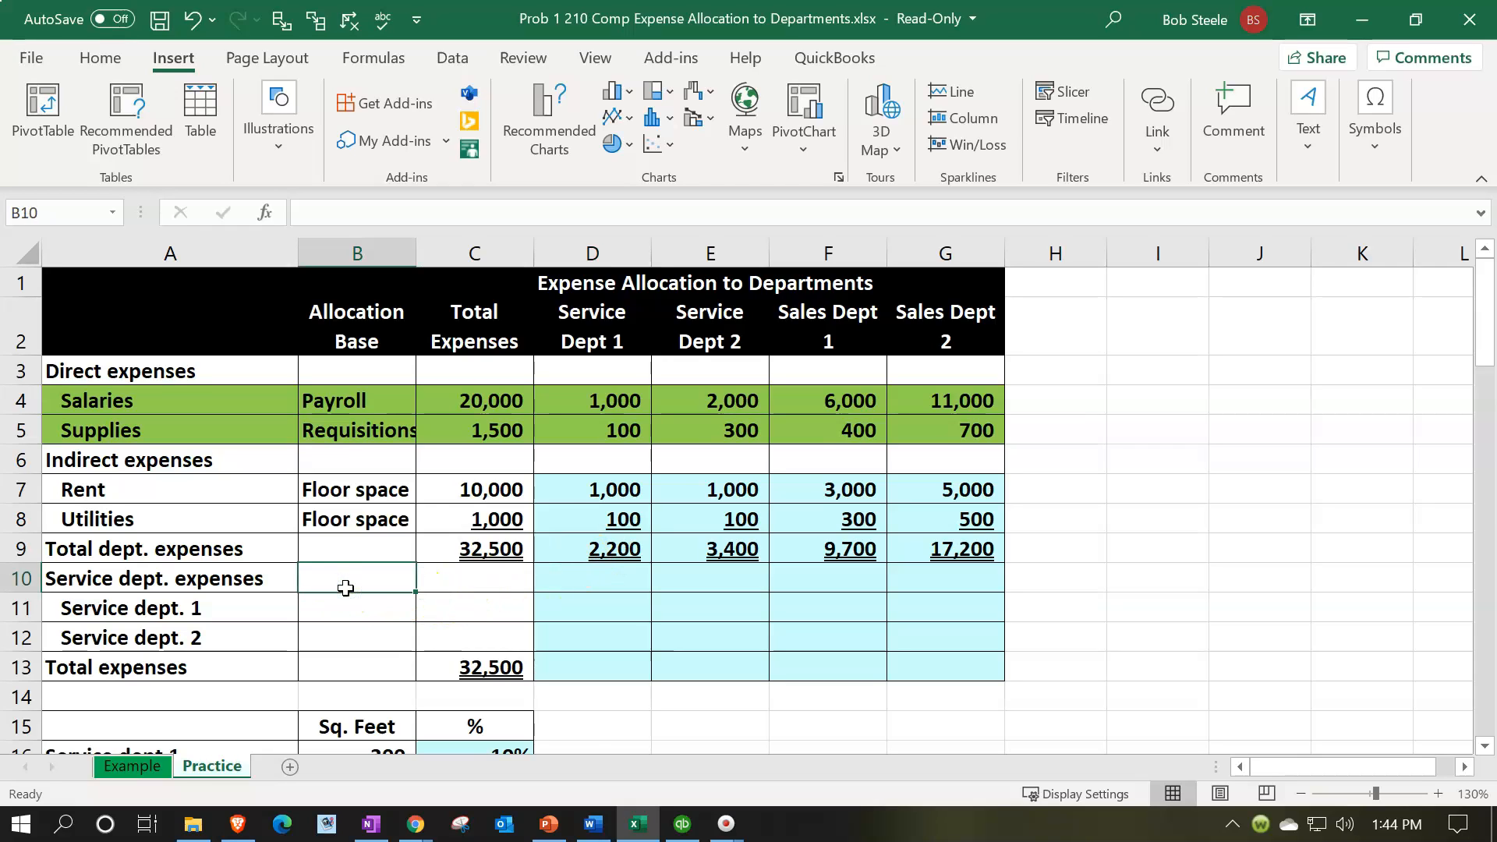
key("Right")
key("Up")
key("Right")
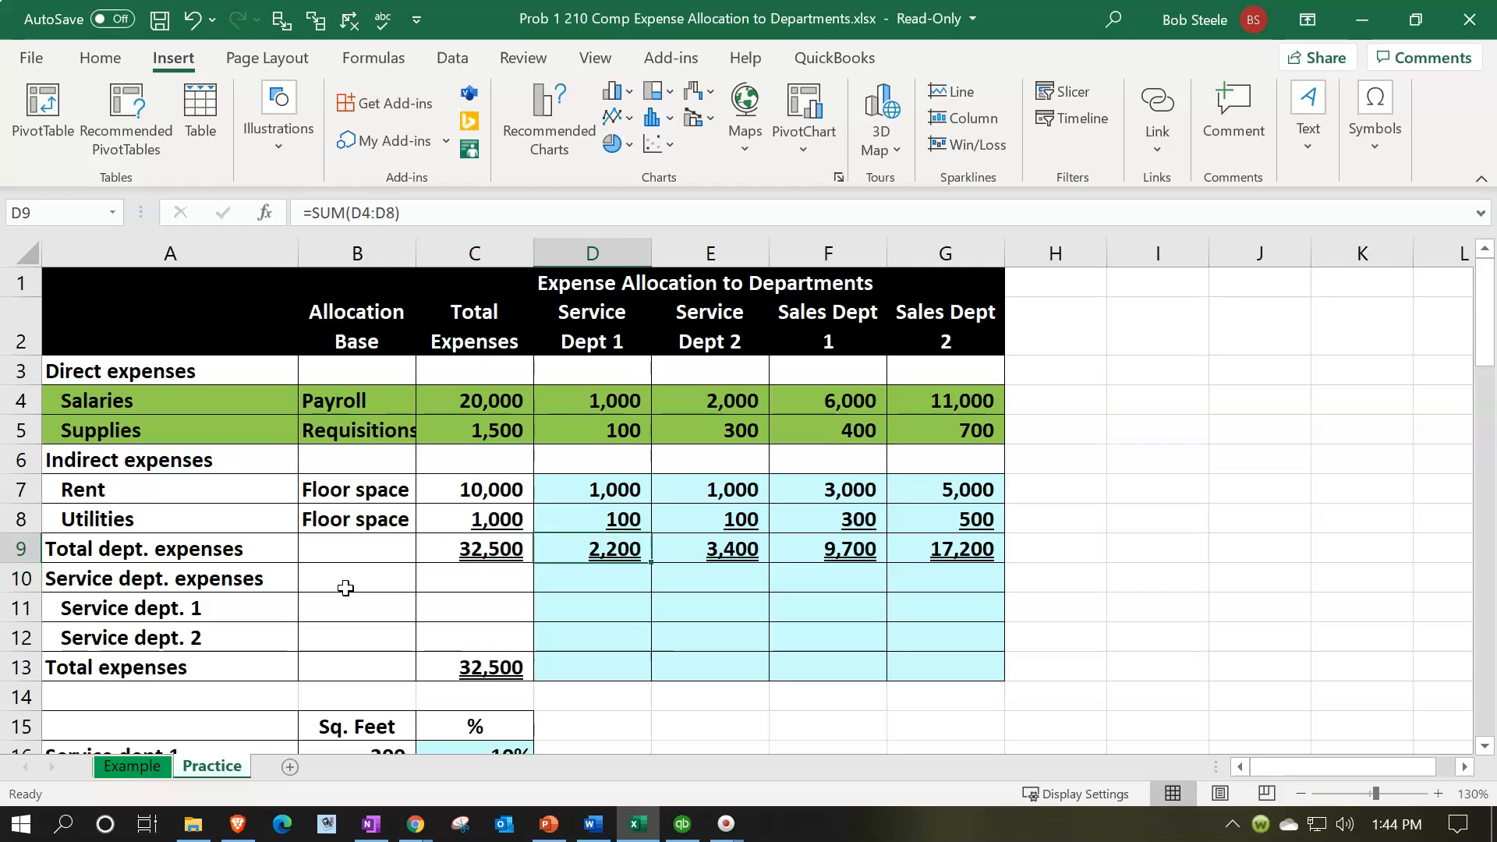
key("Right")
key("Left")
key("Right")
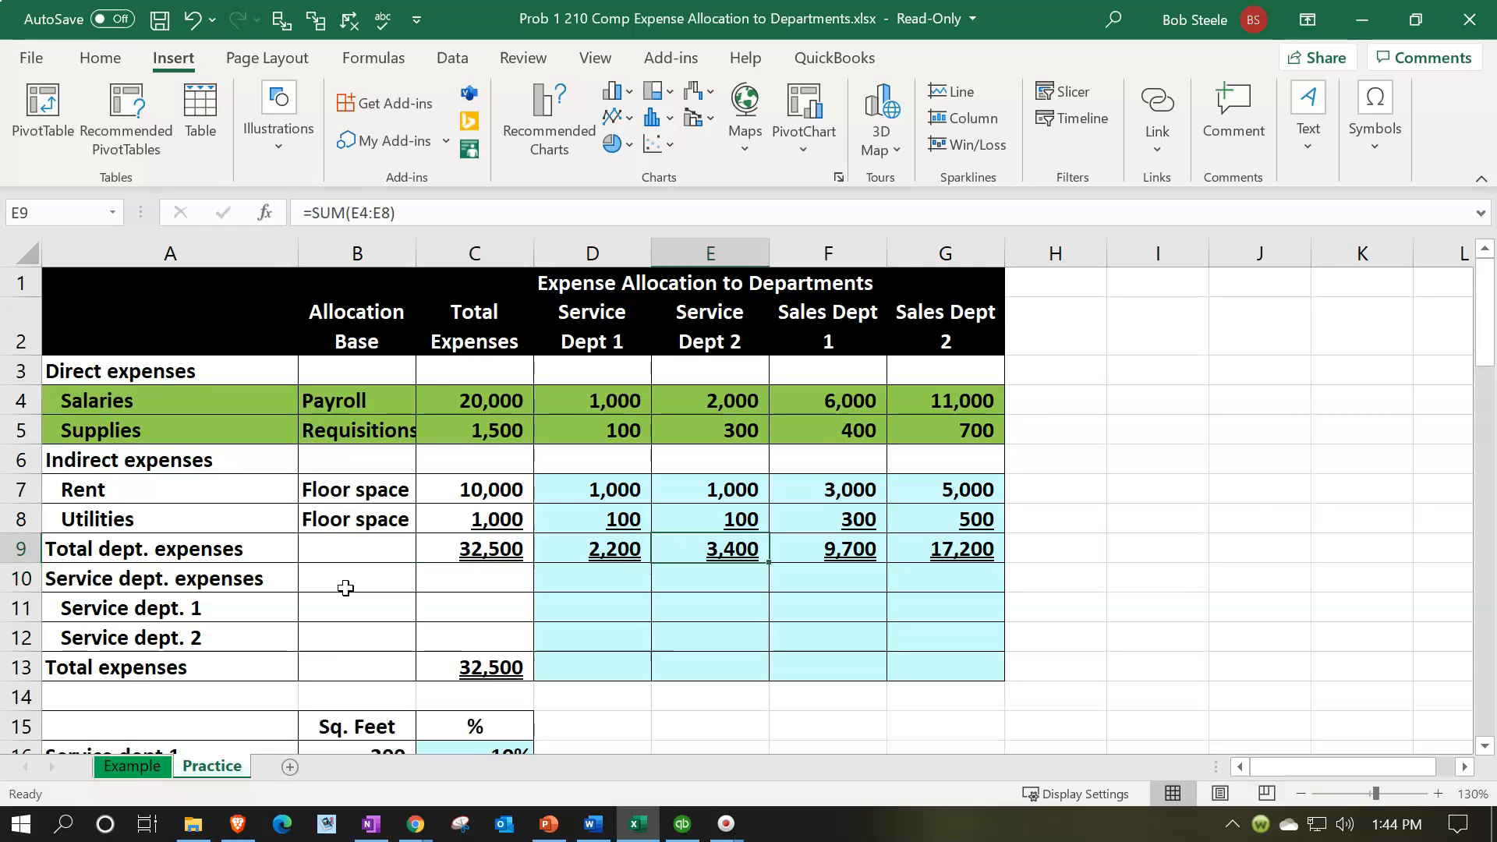
key("Right")
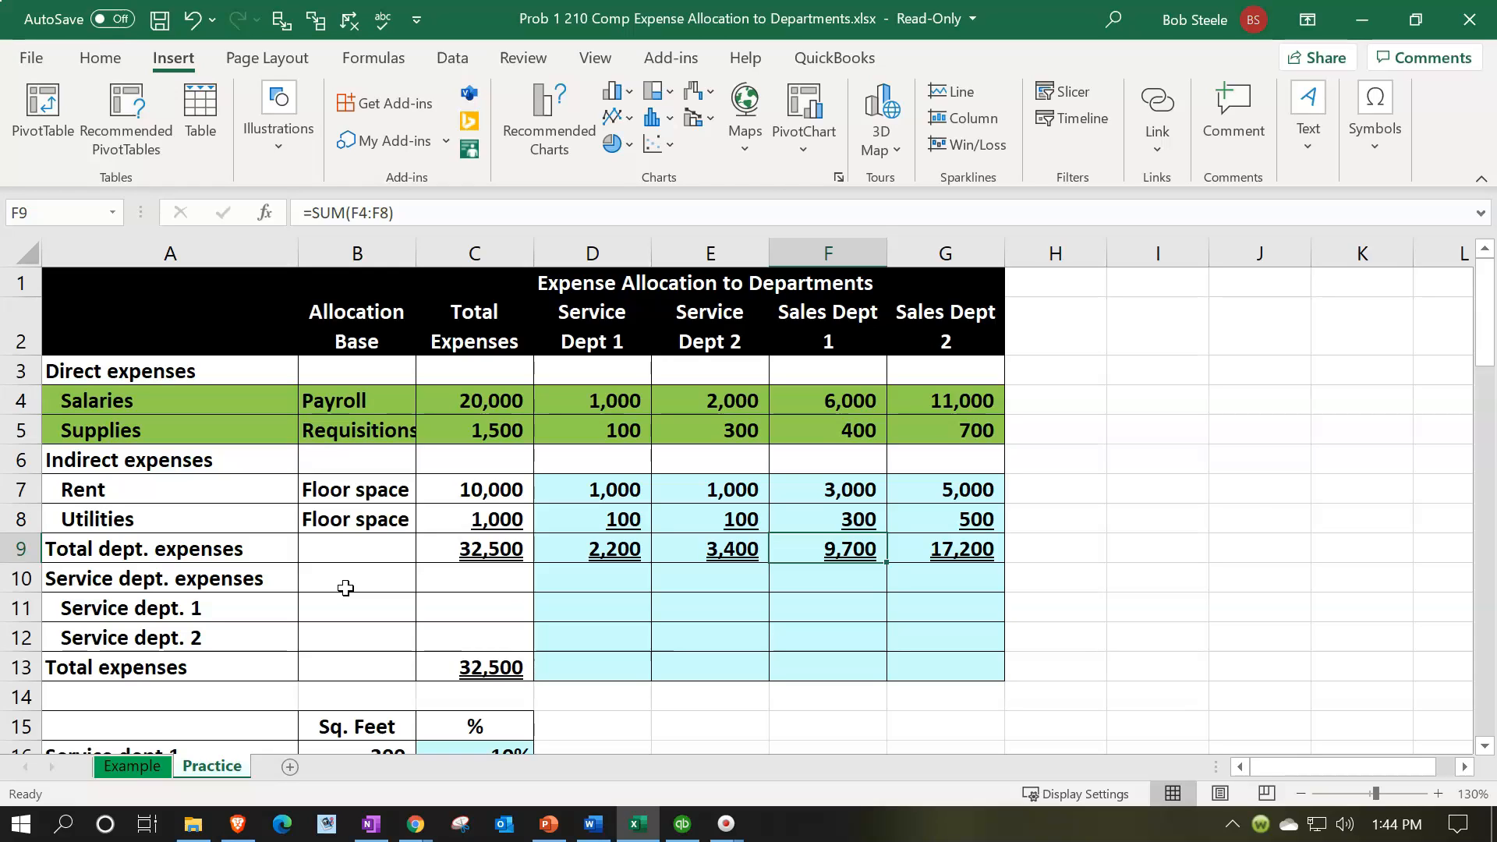
Examine the empty Service dept. 1 allocation row and the service and sales department headings of the expense allocation table.
key("Down")
key("Down")
key("Left")
key("Left")
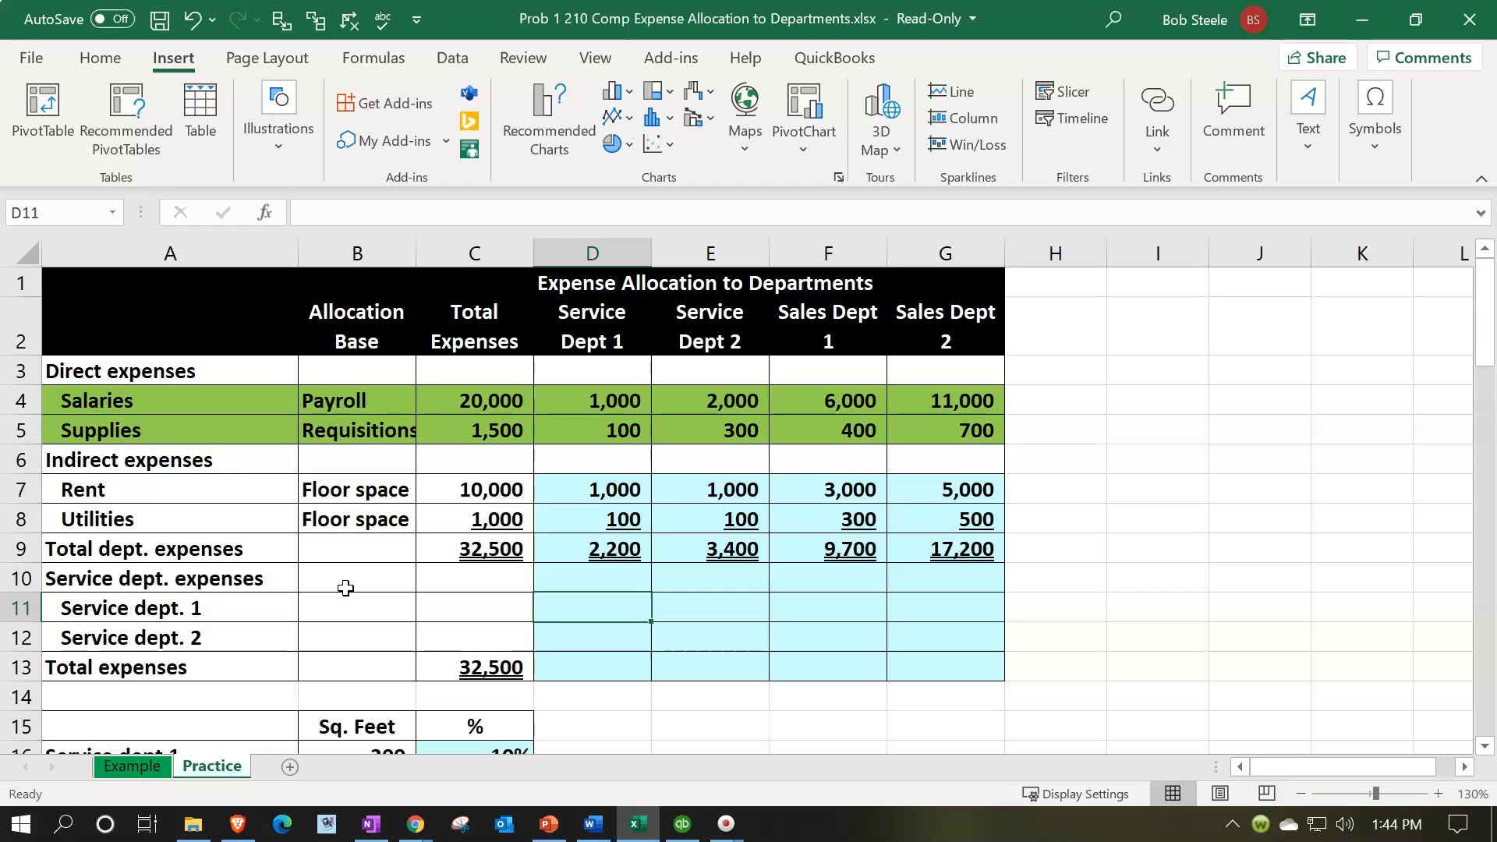
left_click(588, 343)
key("Right")
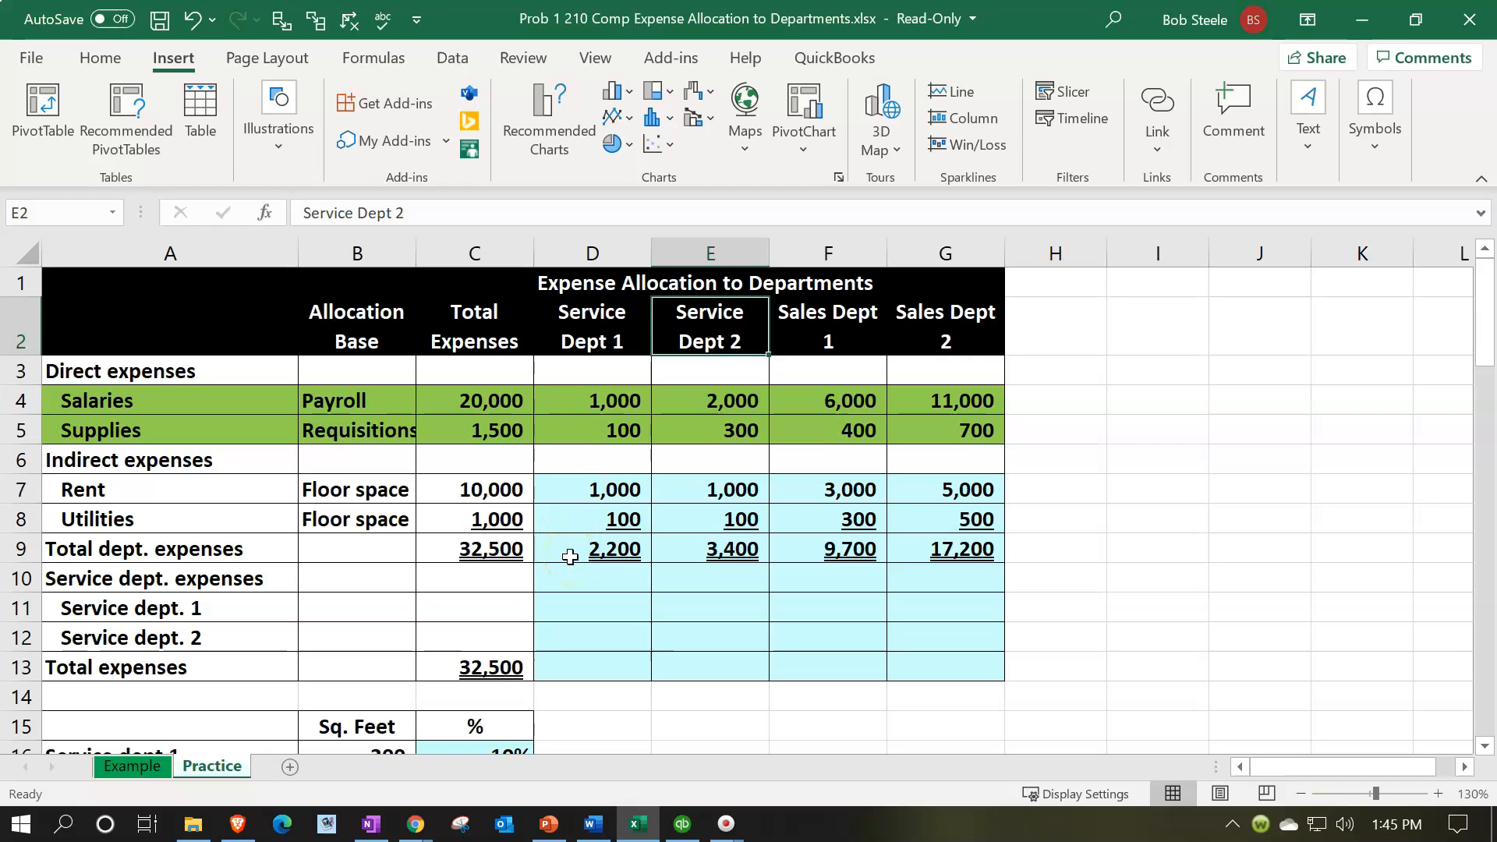
left_click(865, 337)
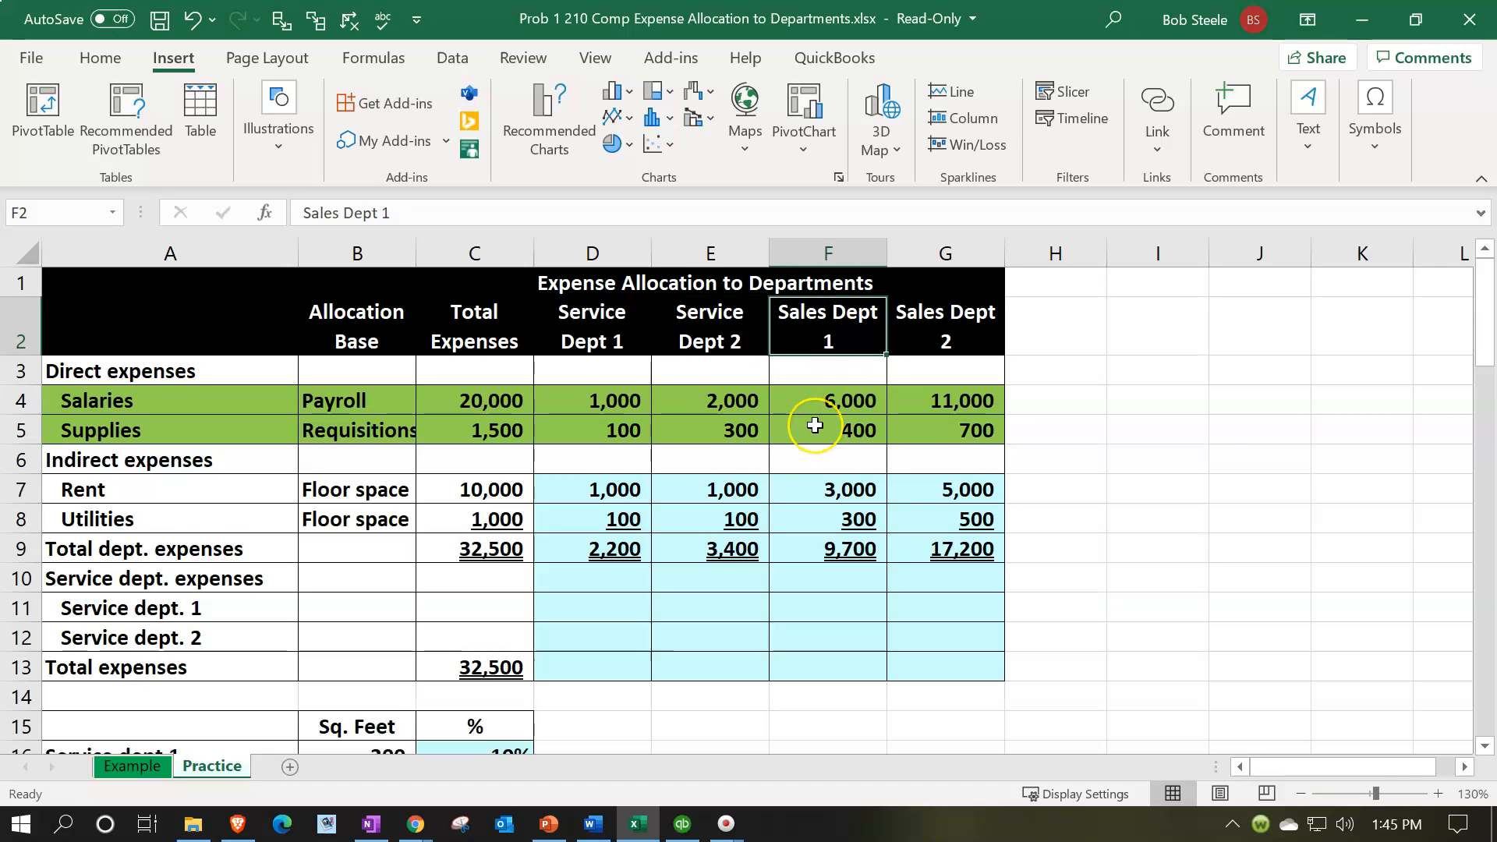
Calculate Dept. 1's share of total sales in cell C23 of the Sales table with the formula =B23/B25.
scroll(815, 425, "down", 3)
scroll(815, 425, "down", 1)
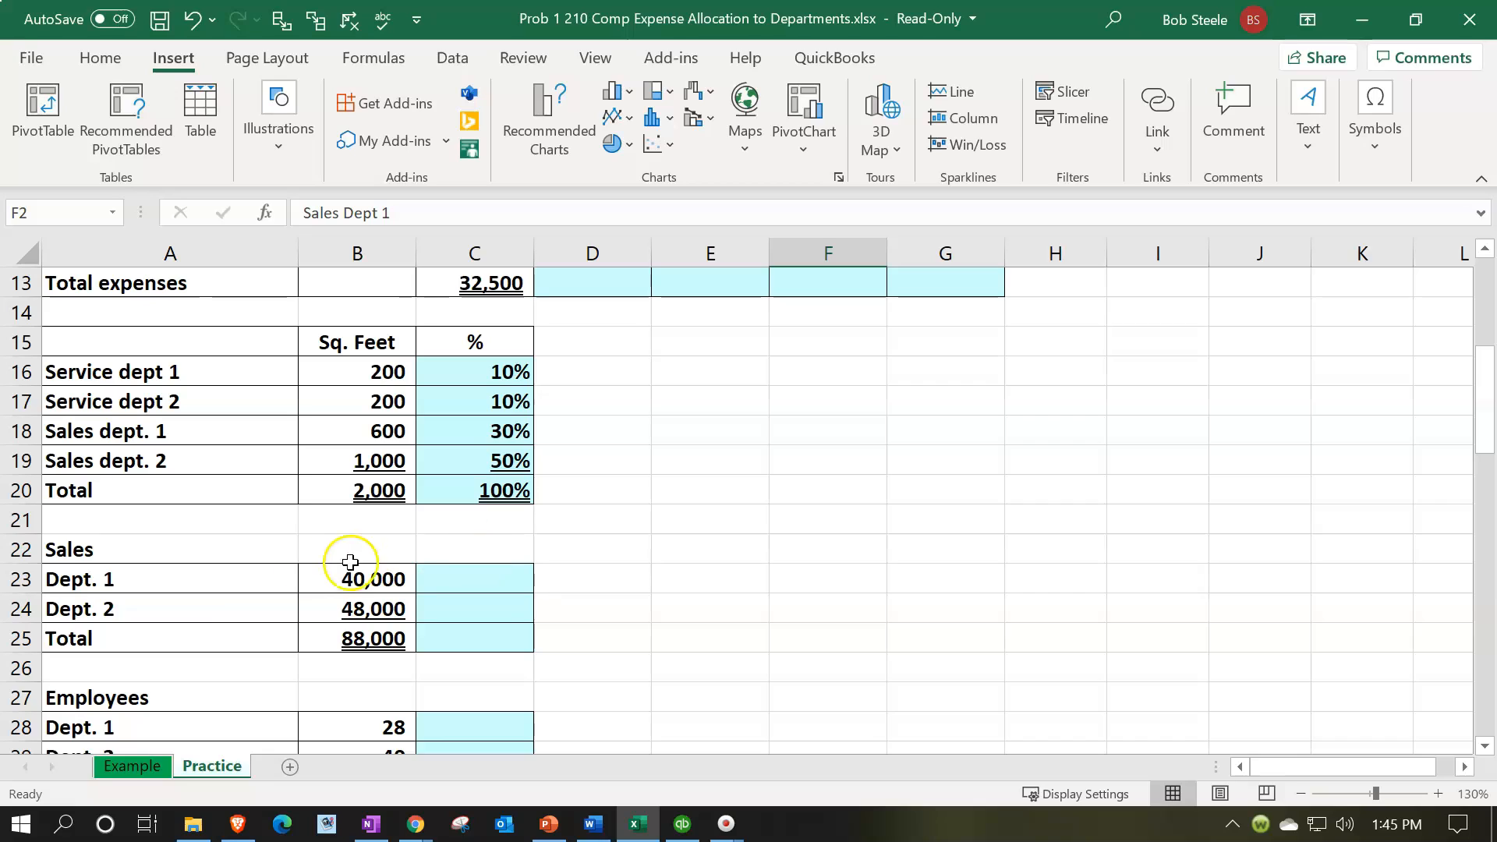
left_click(314, 576)
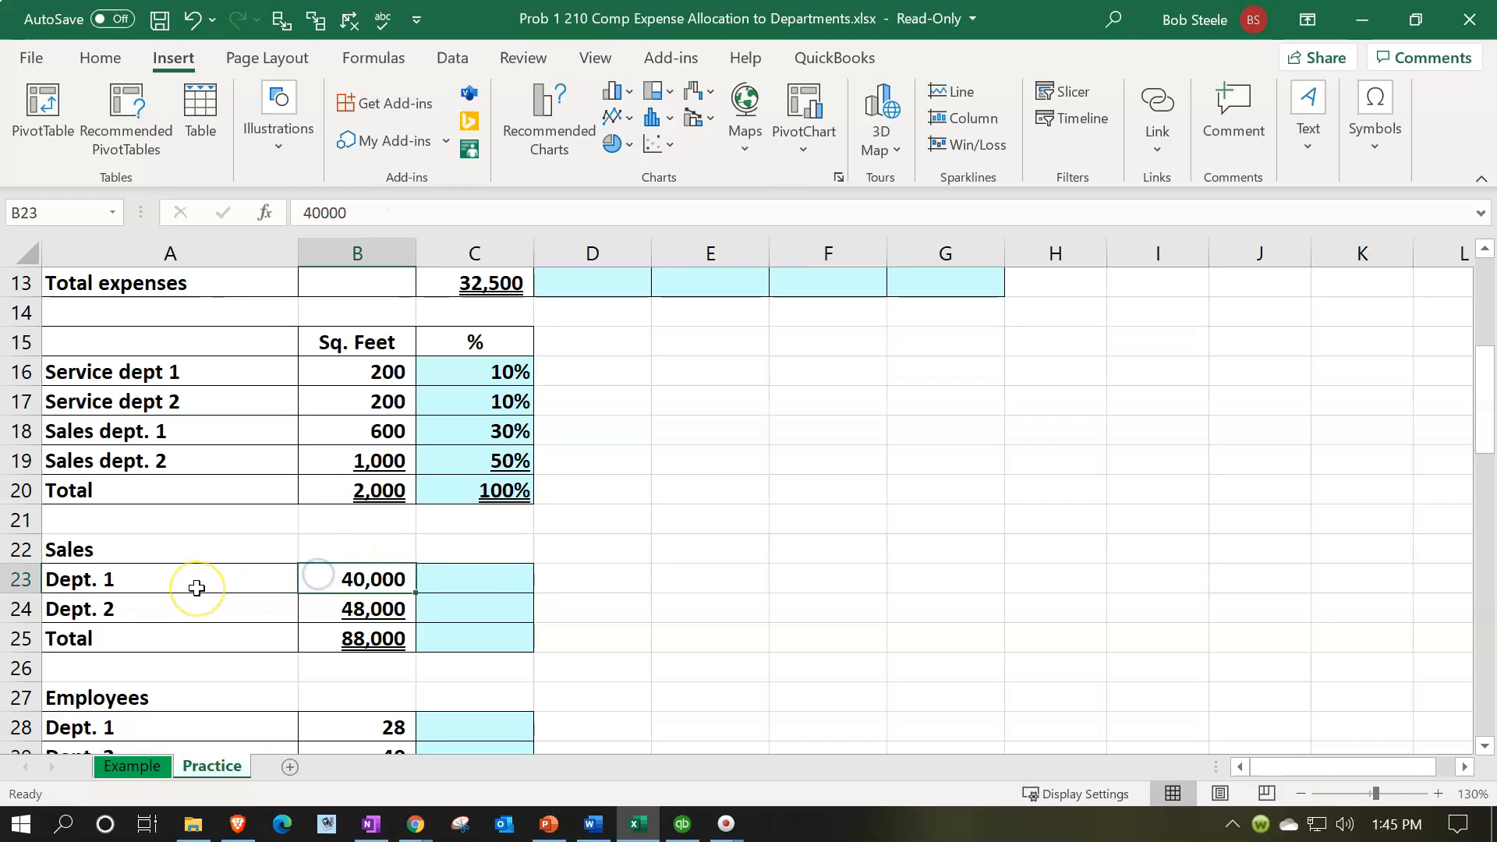
key("Down")
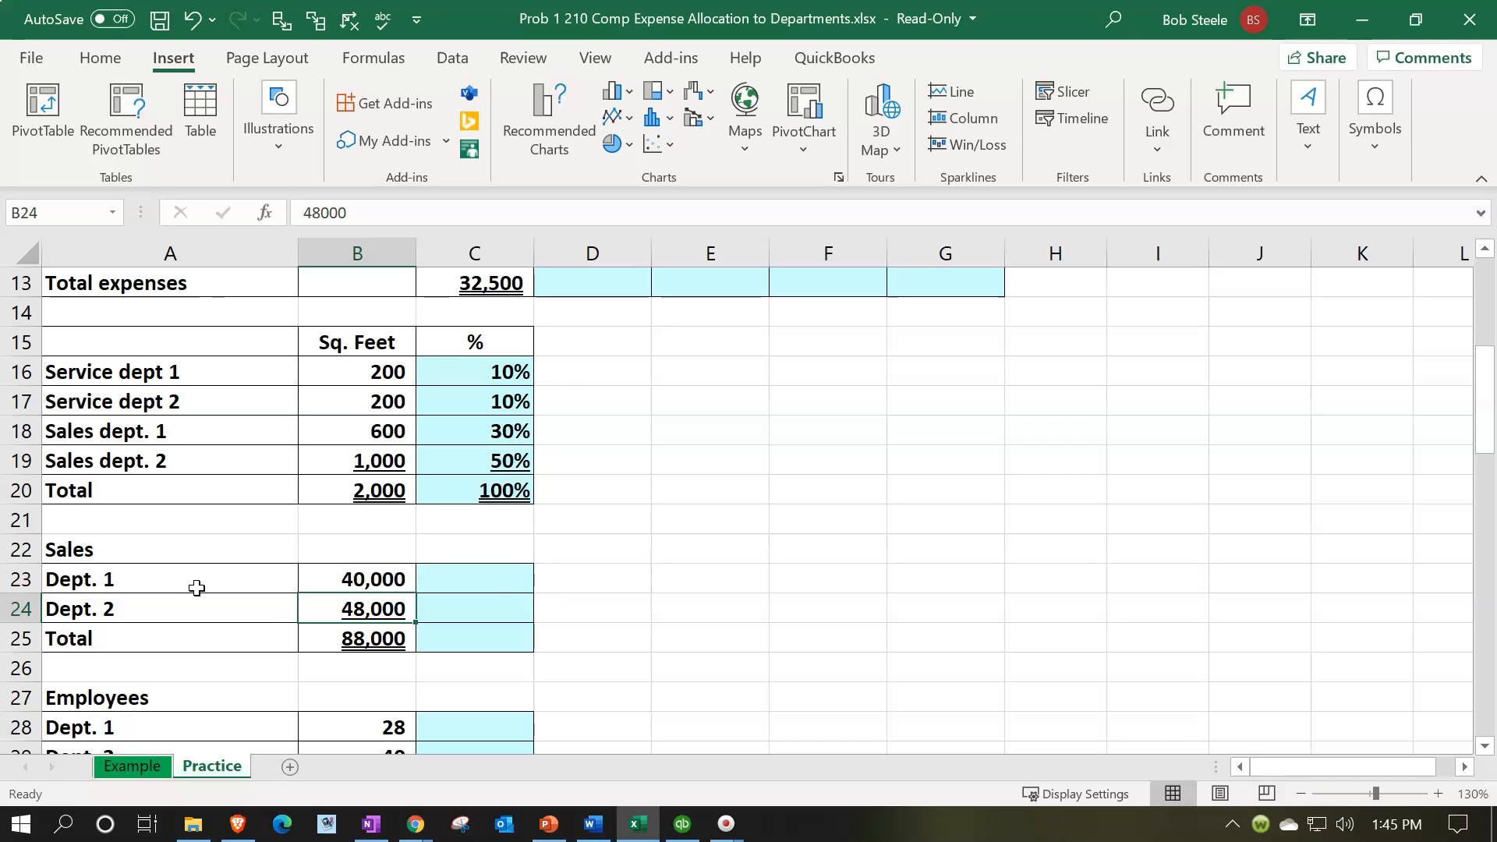
key("Right")
key("Up")
type("=")
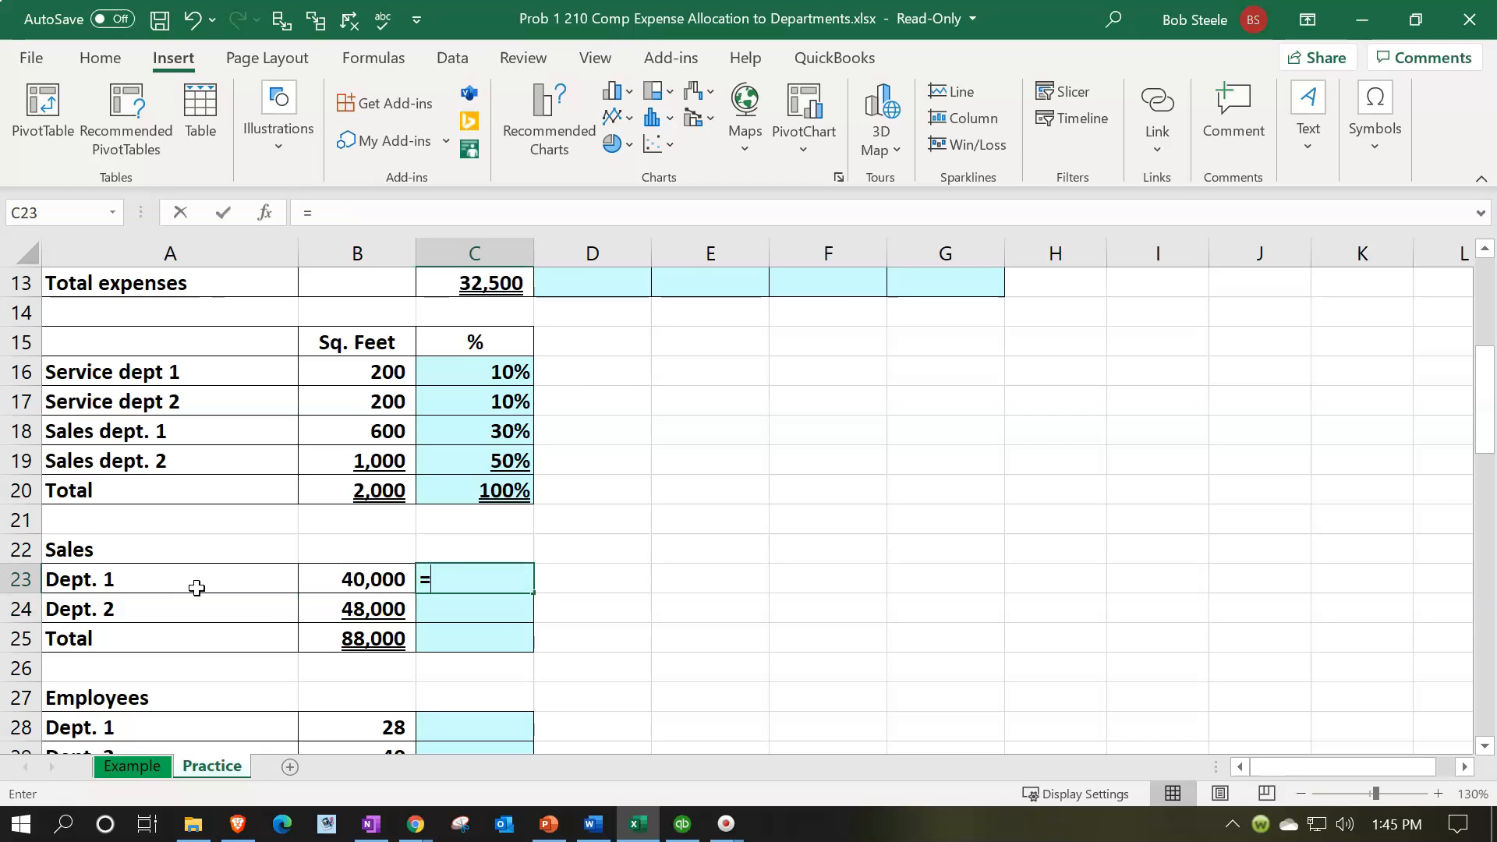
key("Left")
type("/")
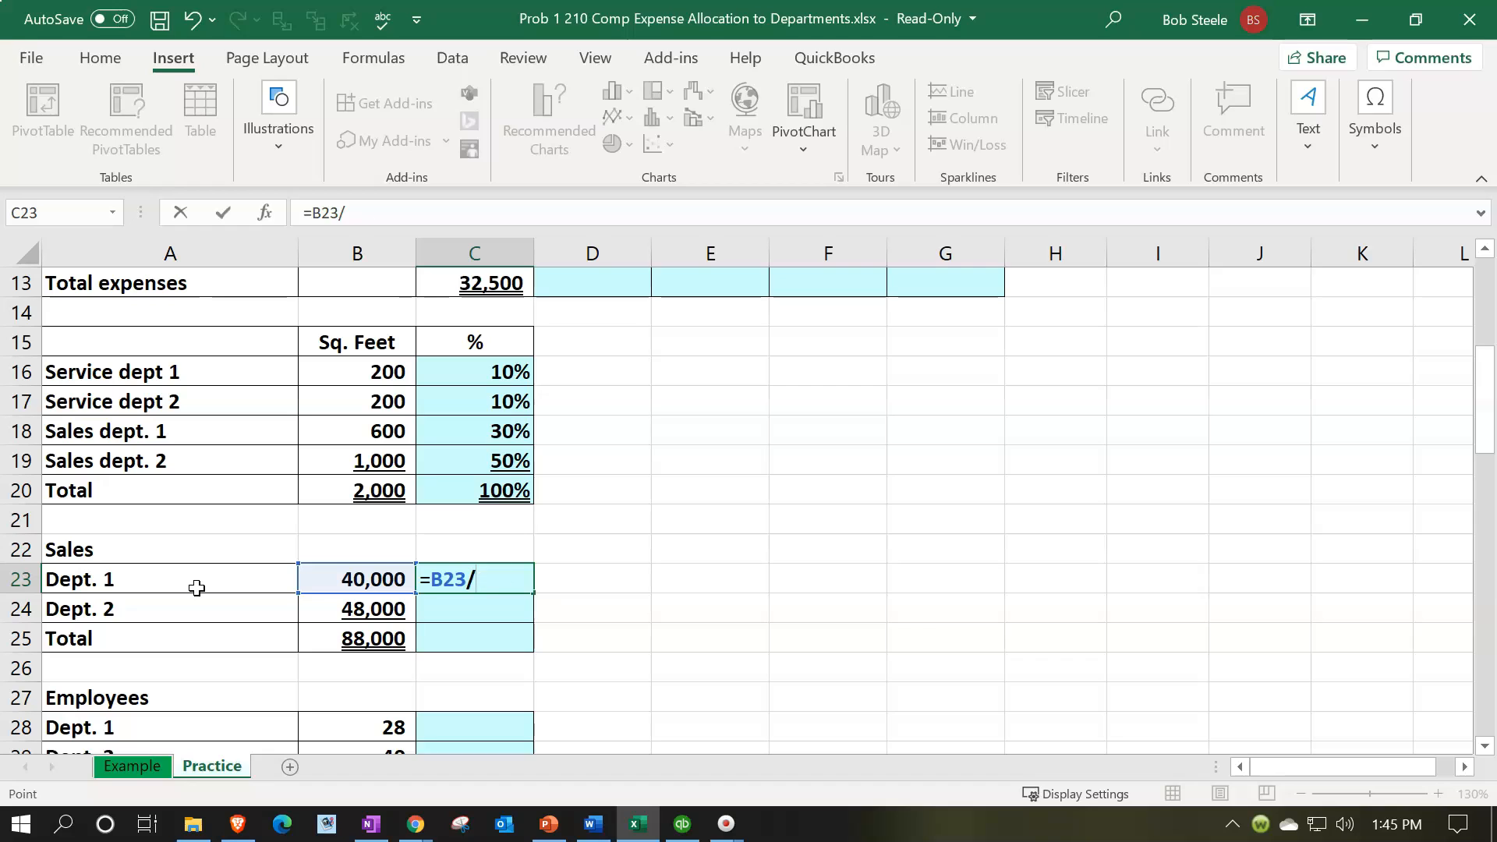
key("Left")
key("Down")
key("Down")
key("Return")
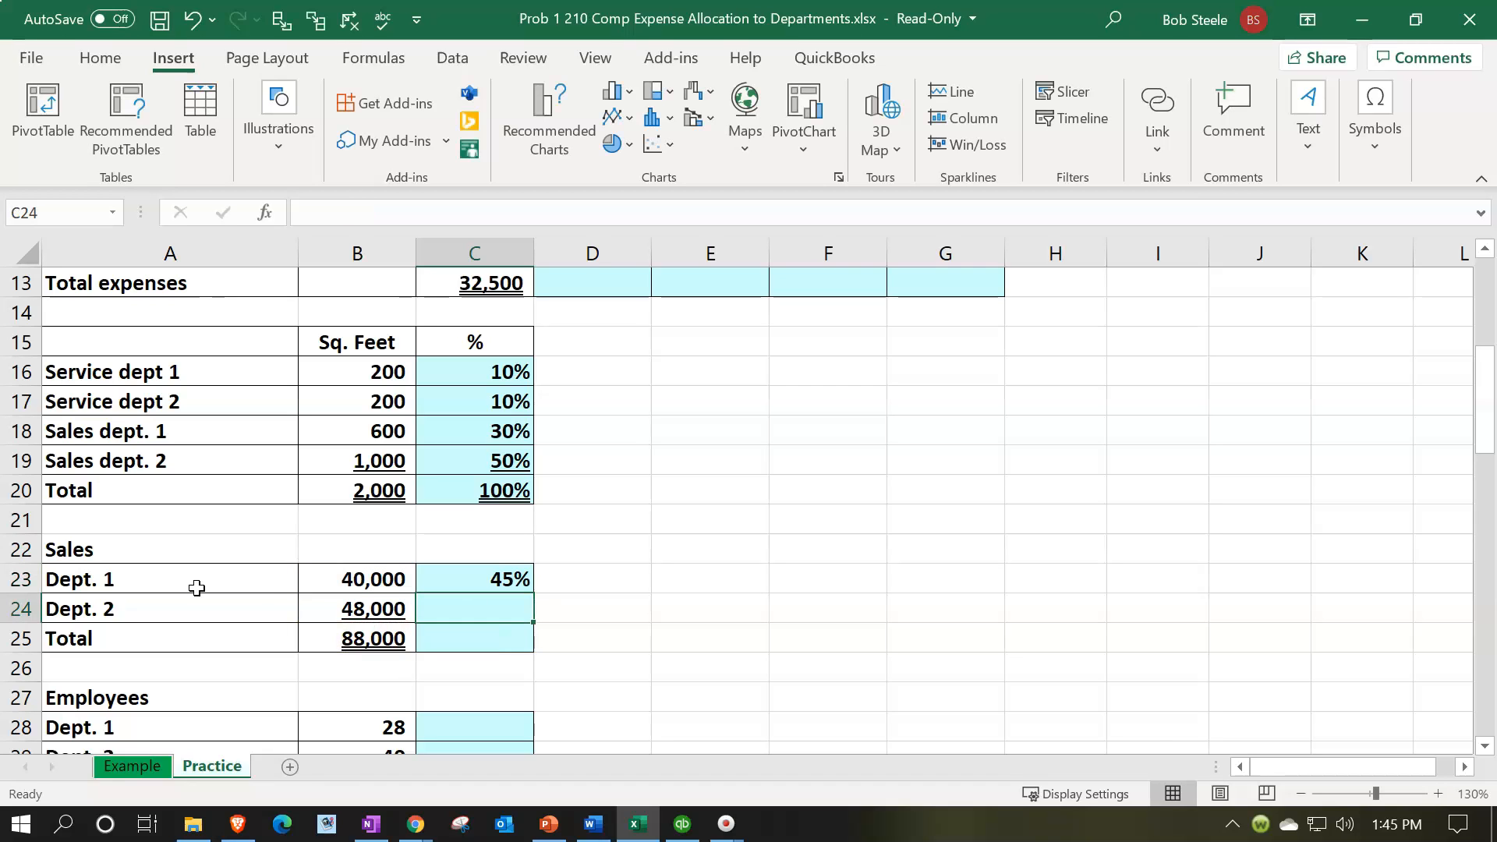
Calculate Dept. 2's share of total sales in cell C24 with the formula =B24/B25.
type("=")
key("Left")
type("/")
key("Left")
key("Down")
key("Return")
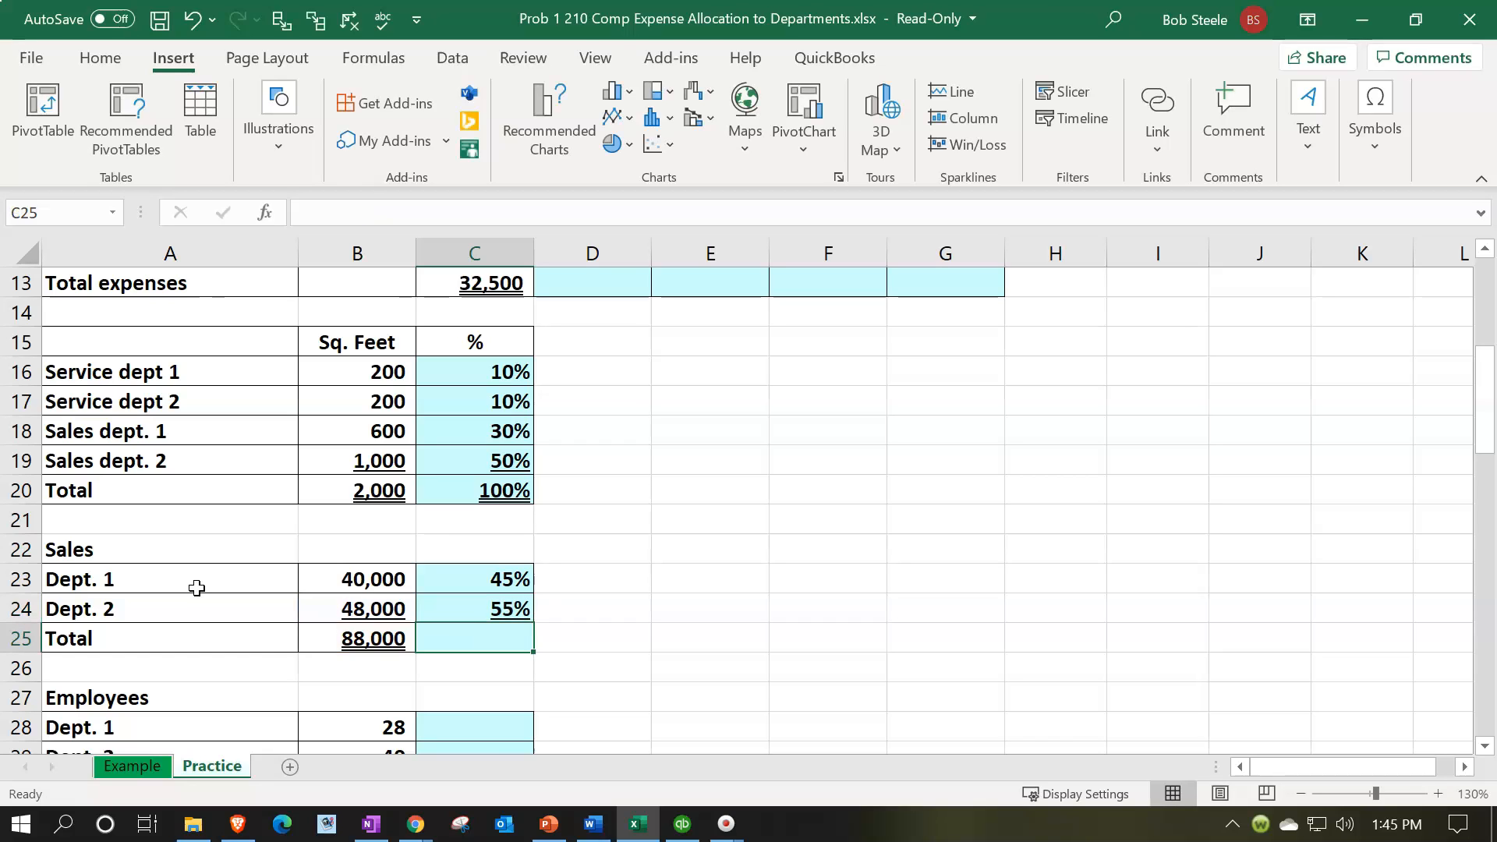
Total the sales percentages of both departments in cell C25 with the formula =SUM(C23:C24).
type("=sum(")
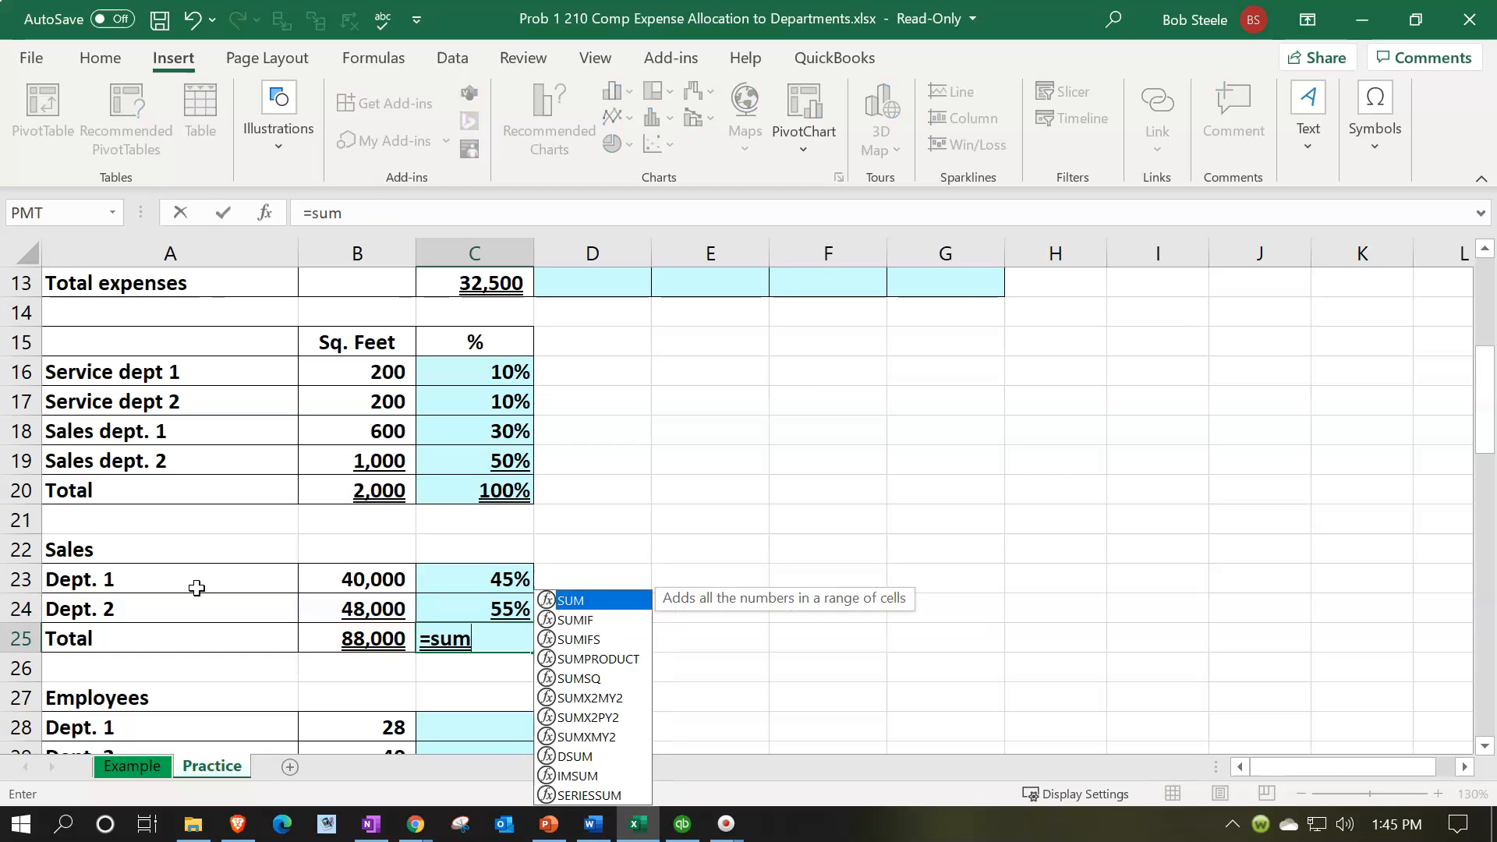
key("Up")
key("shift+Up")
key("Return")
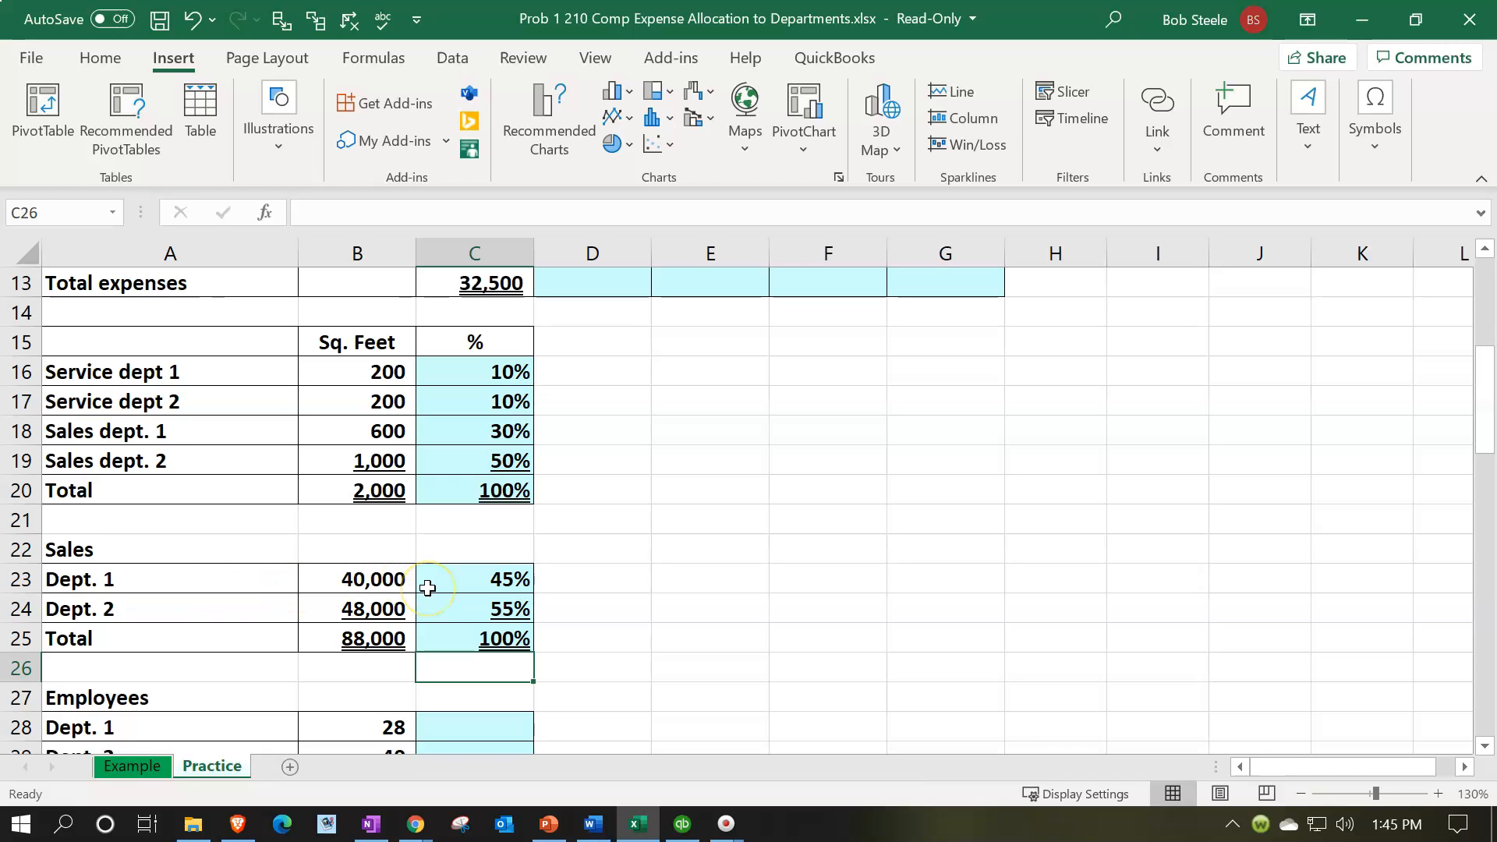
Enter the formula =-D9 in cell D11 to allocate the total expenses out of Service Dept 1.
scroll(632, 620, "up", 3)
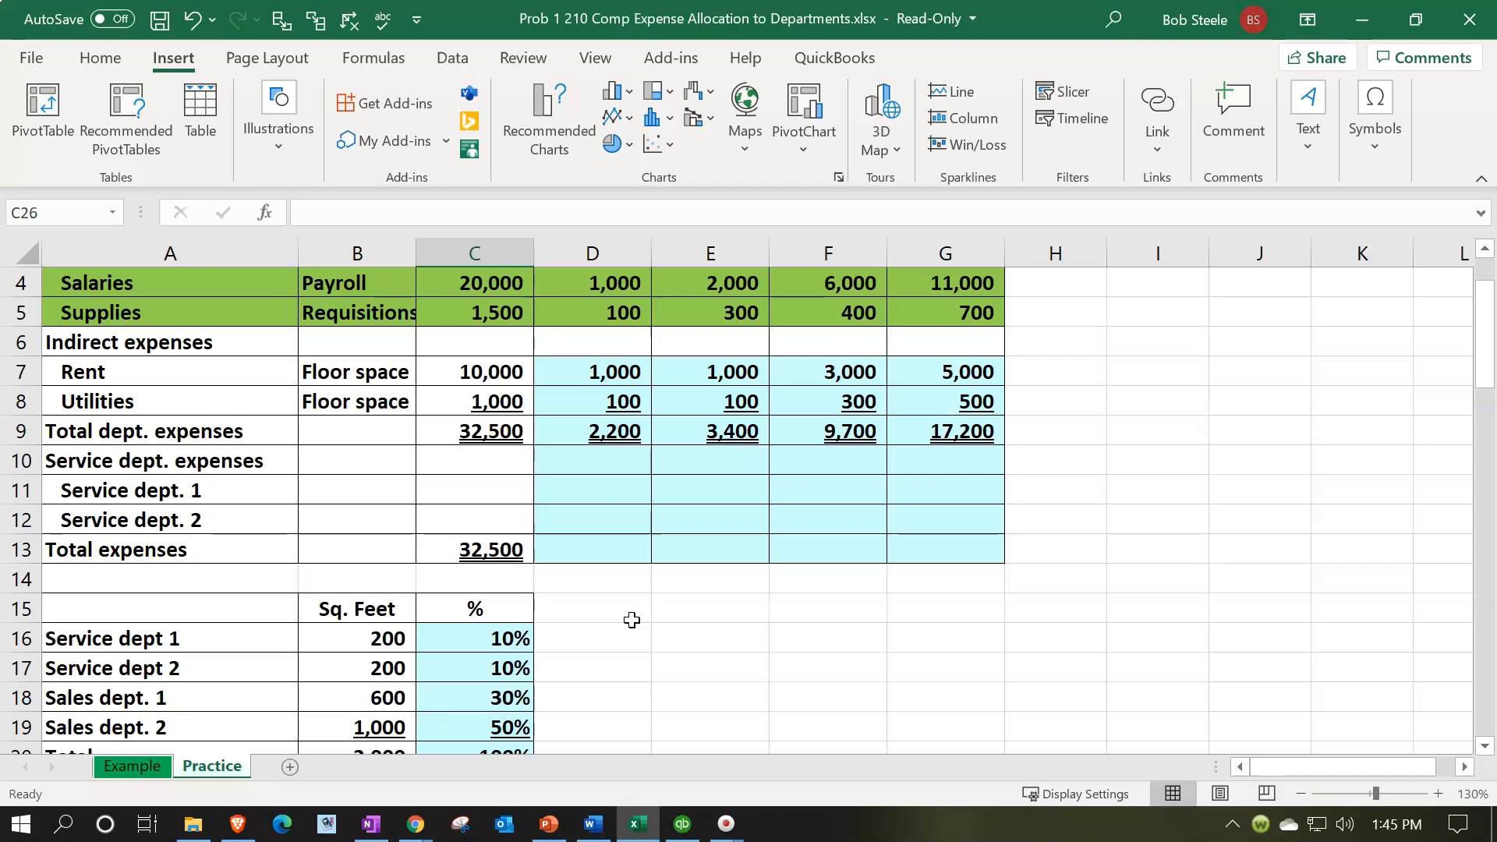
scroll(626, 604, "up", 1)
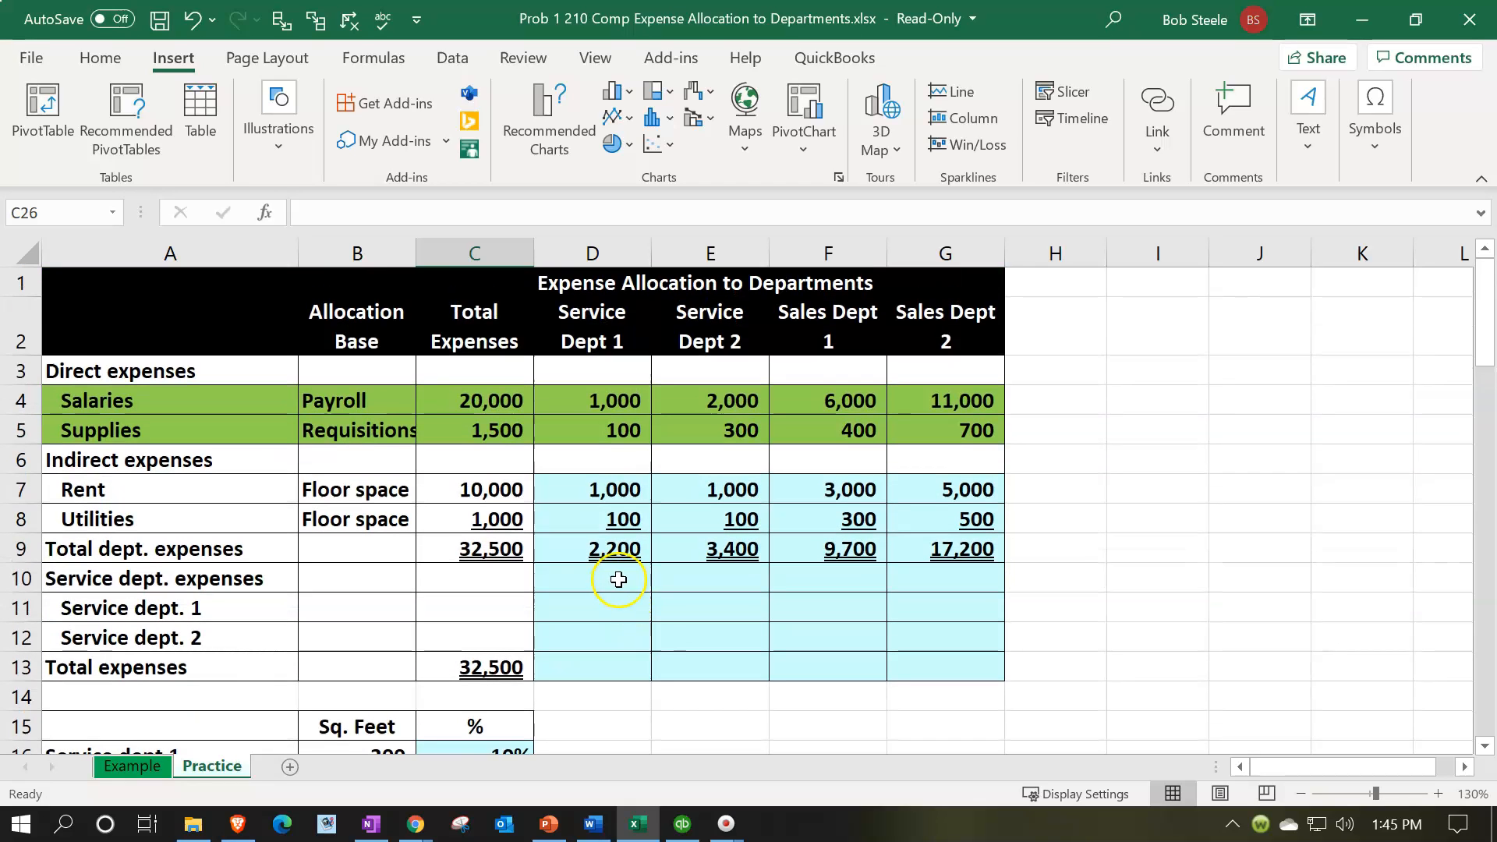
left_click(614, 576)
left_click(605, 612)
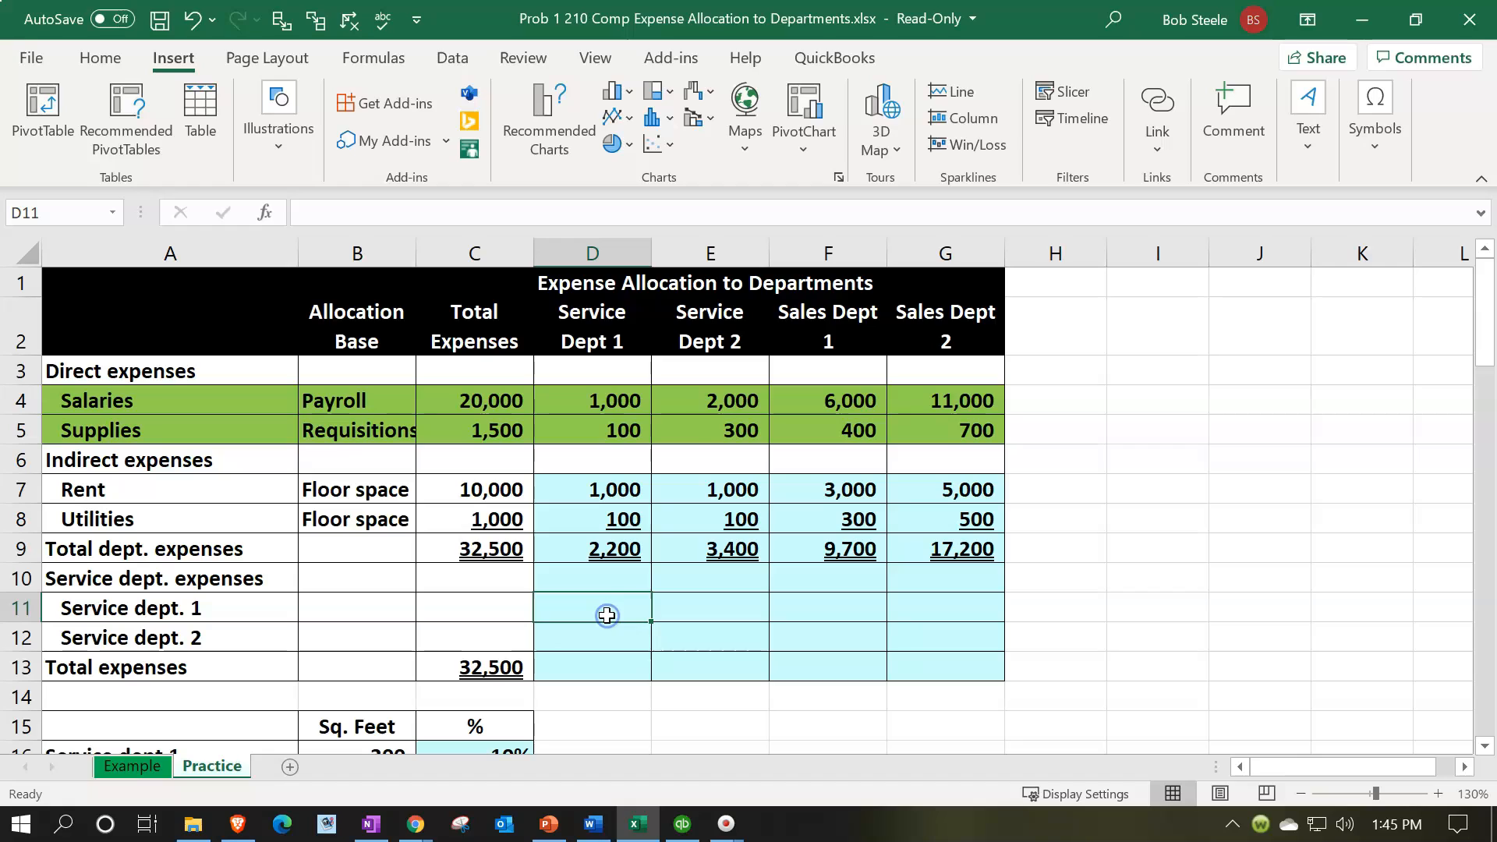
type("-")
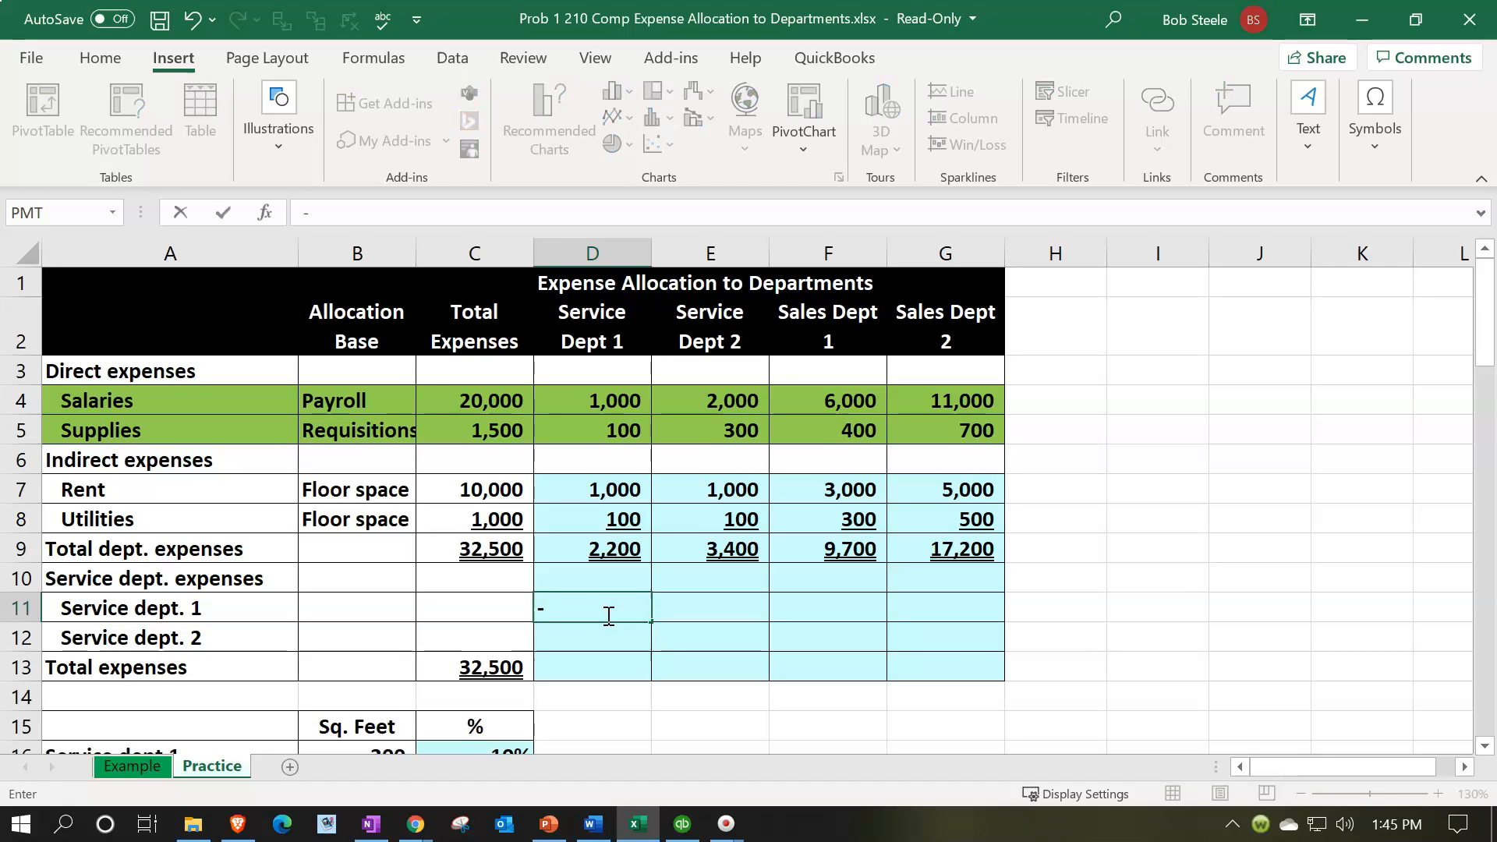
key("Up")
key("Up")
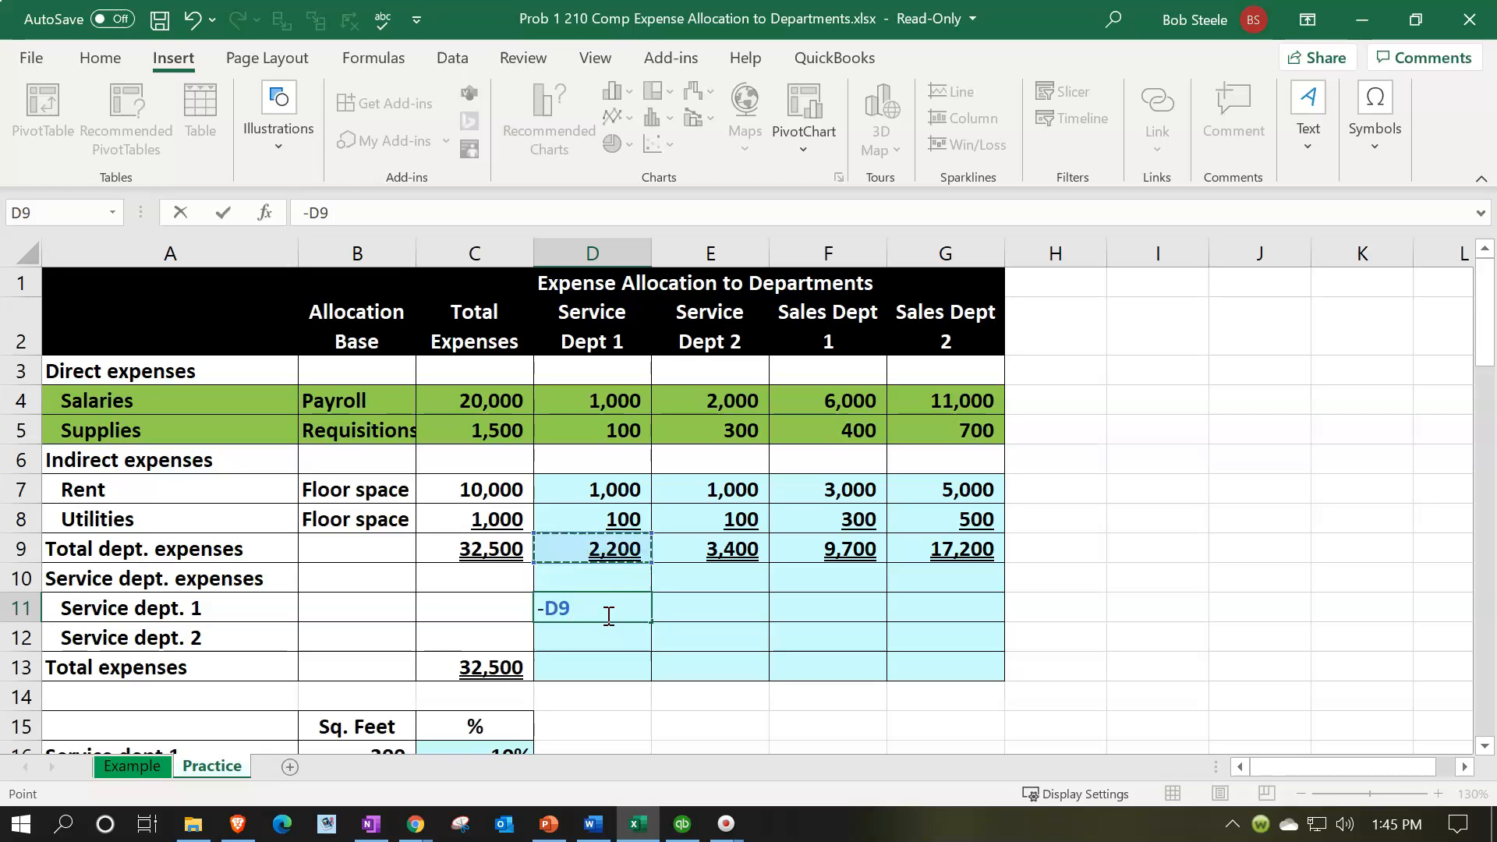
key("Return")
left_click(606, 614)
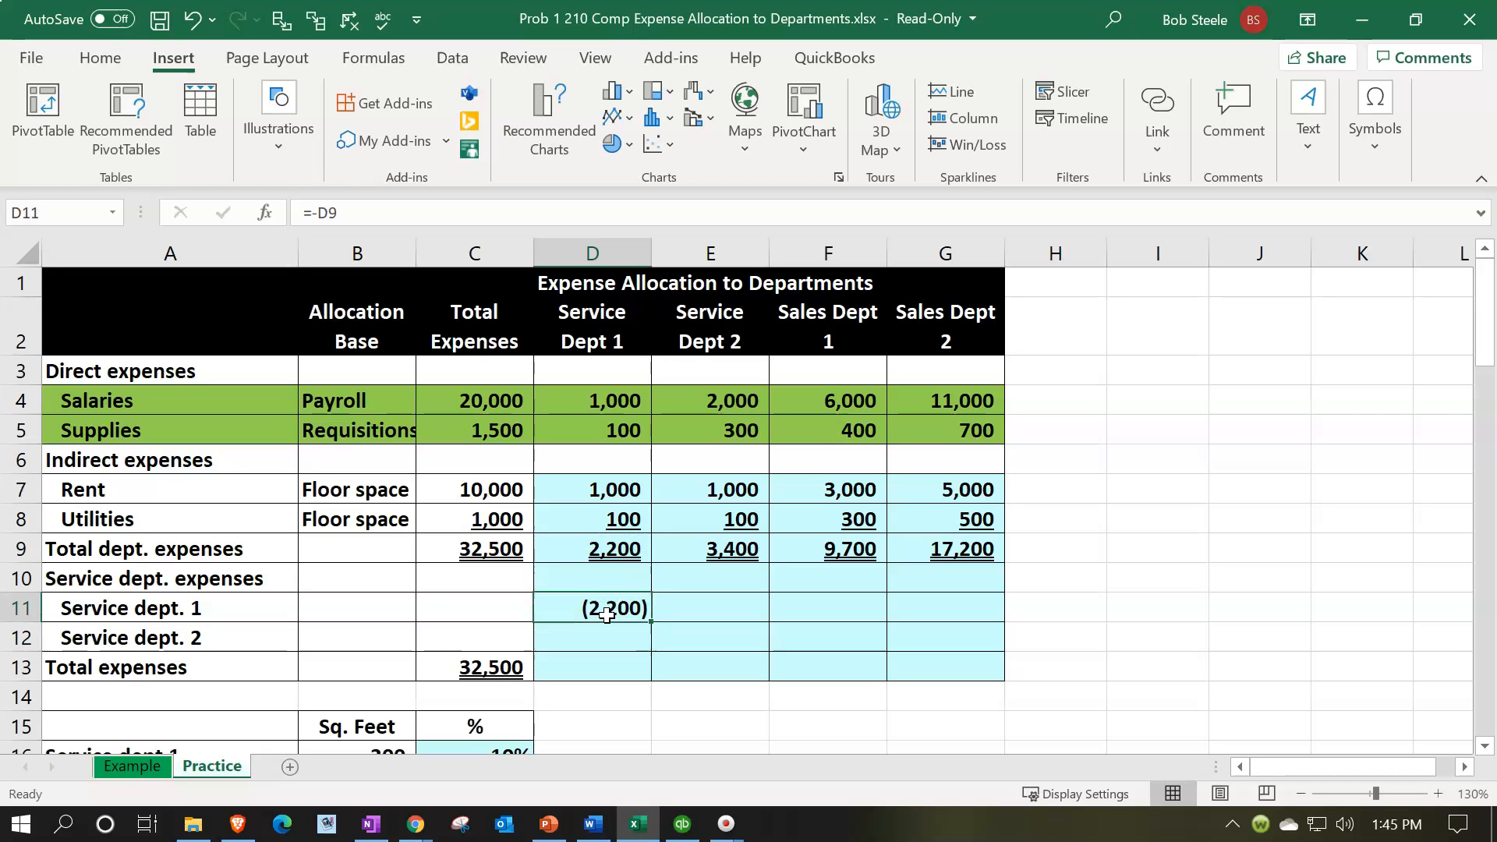
Allocate Service dept. 1 expenses to Sales Dept 1 in cell F11 with the formula =-D11*C23.
key("Right")
key("Right")
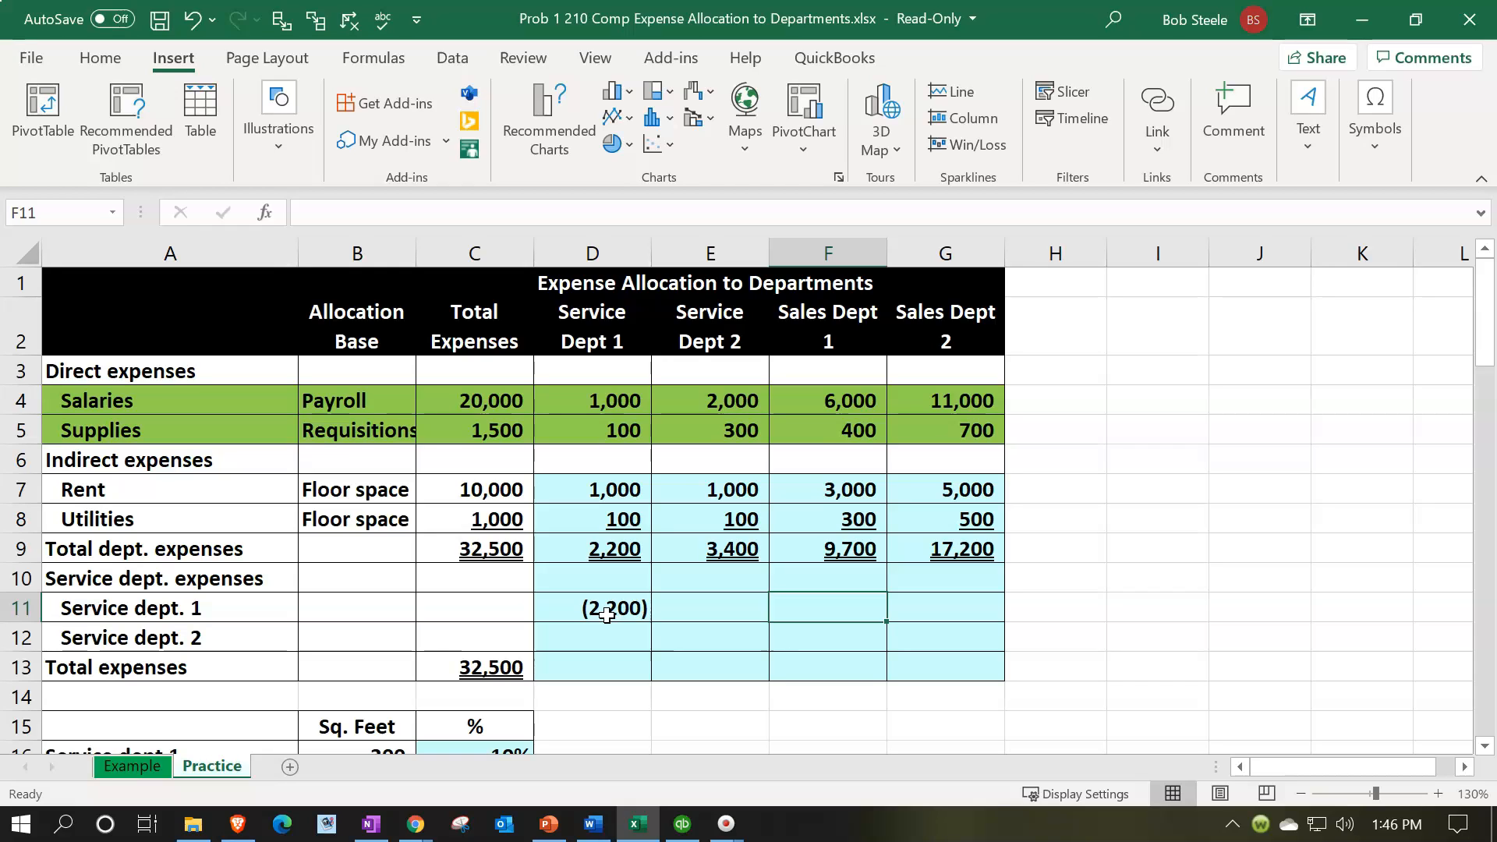
type("=-")
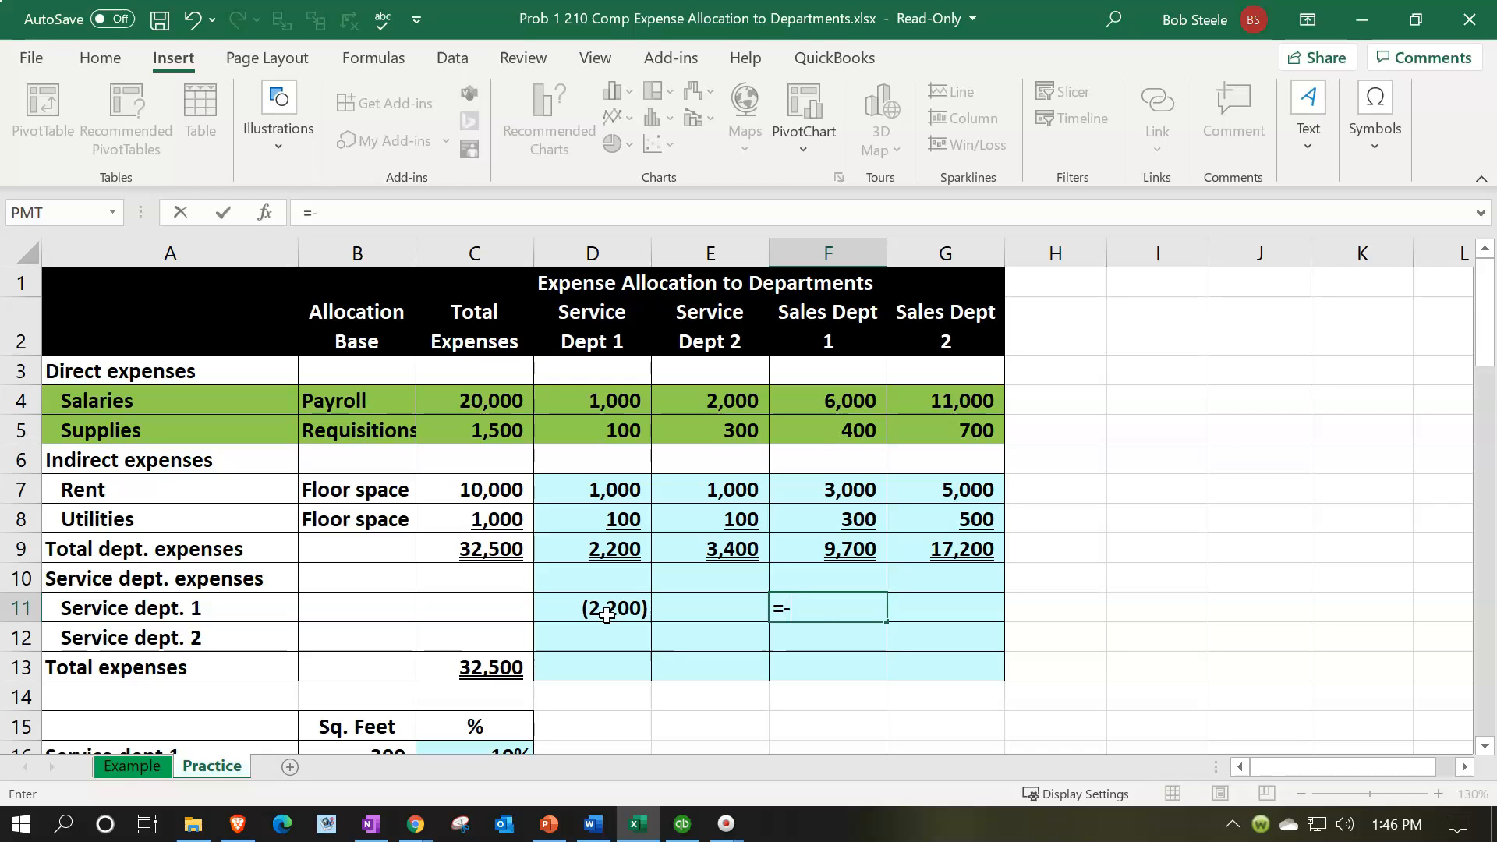
left_click(606, 615)
type("*")
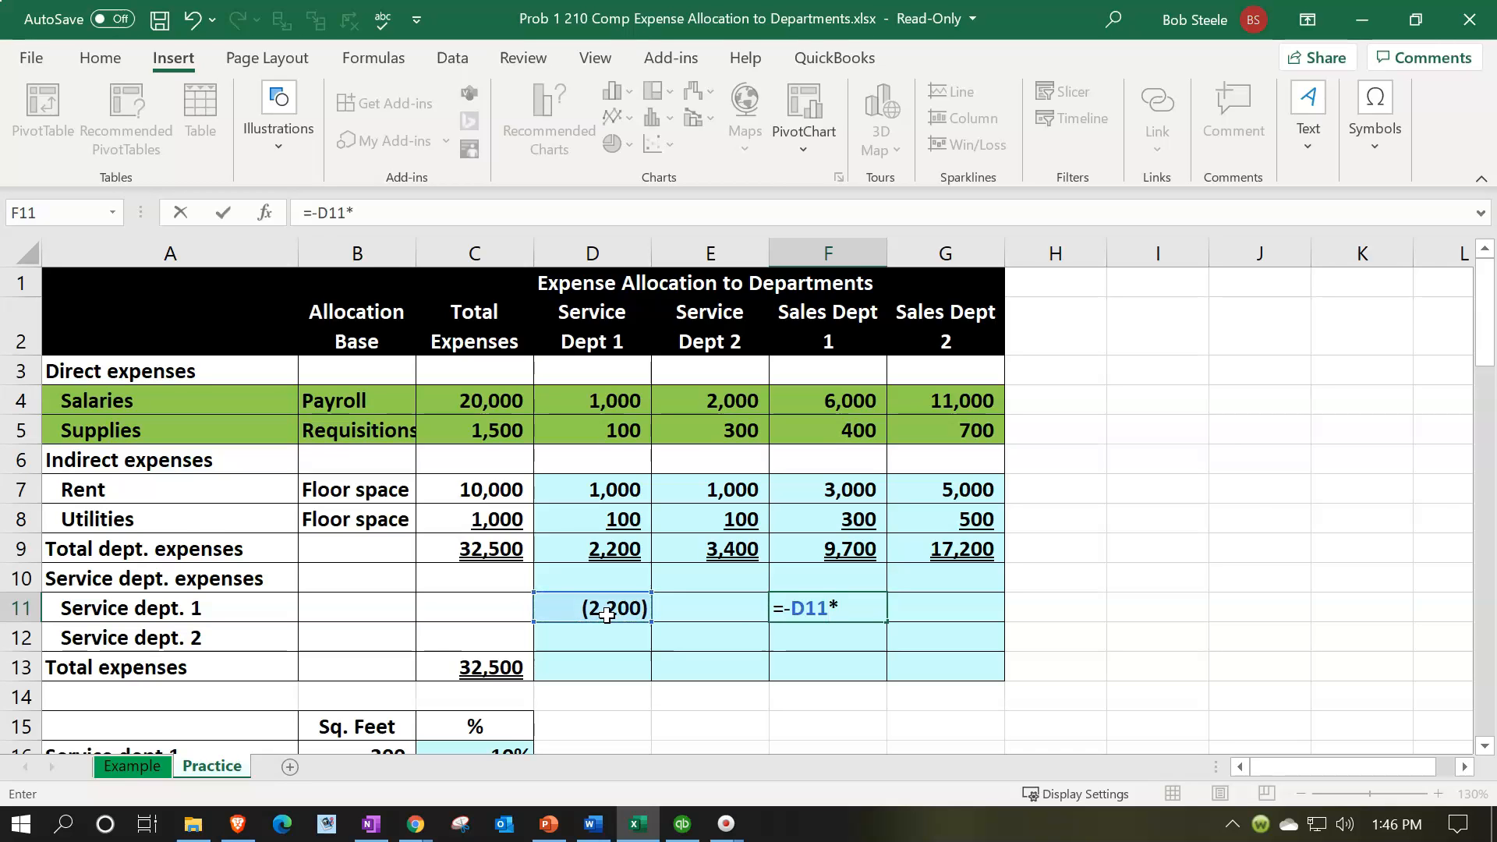
scroll(607, 614, "down", 3)
left_click(499, 664)
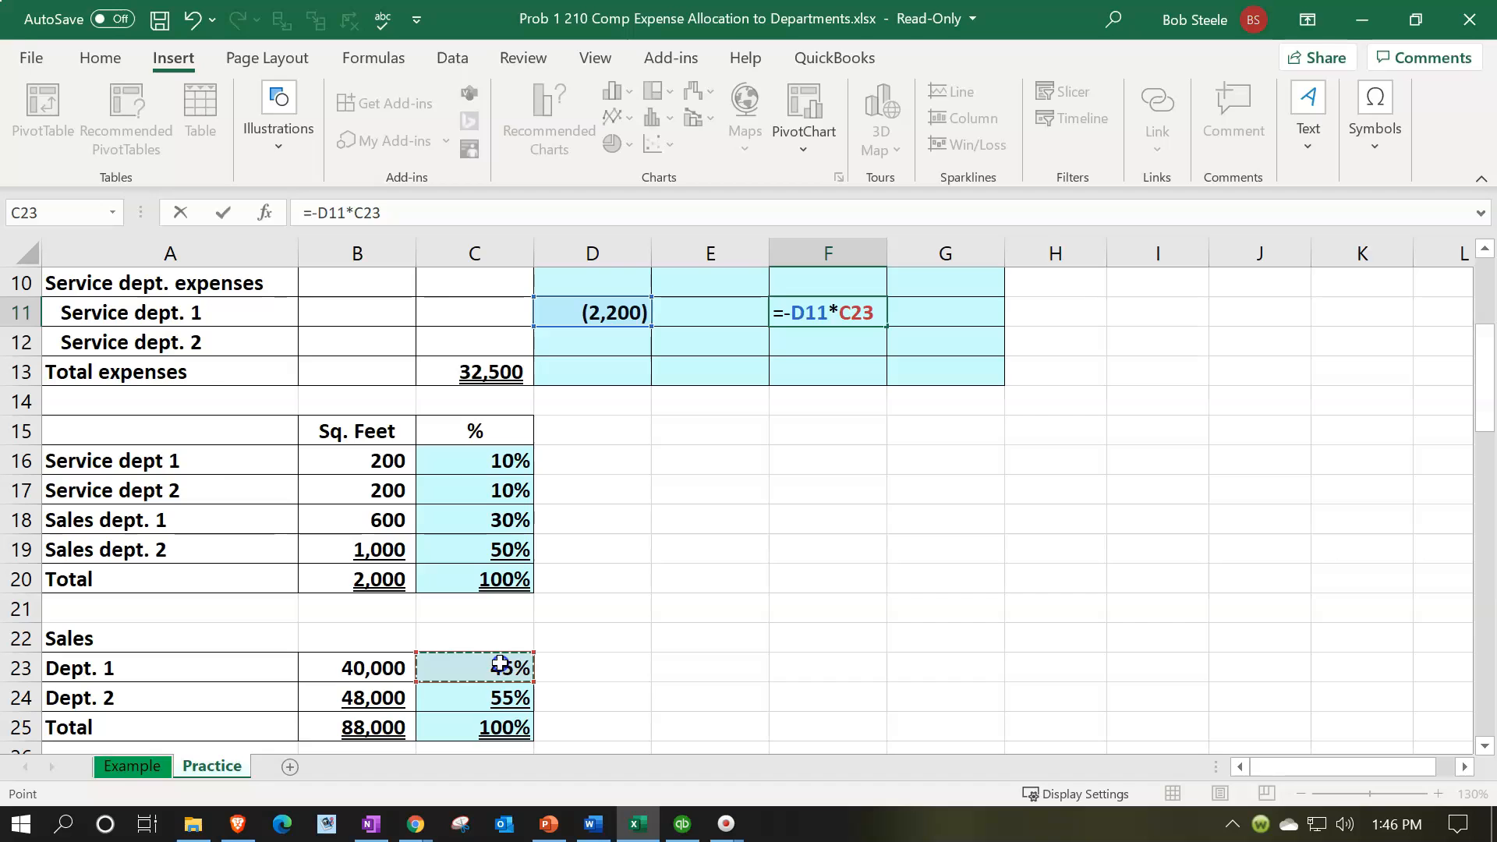
key("Tab")
Allocate Service dept. 1 expenses to Sales Dept 2 in cell G11 with the formula =-D11*C24.
scroll(619, 711, "up", 1)
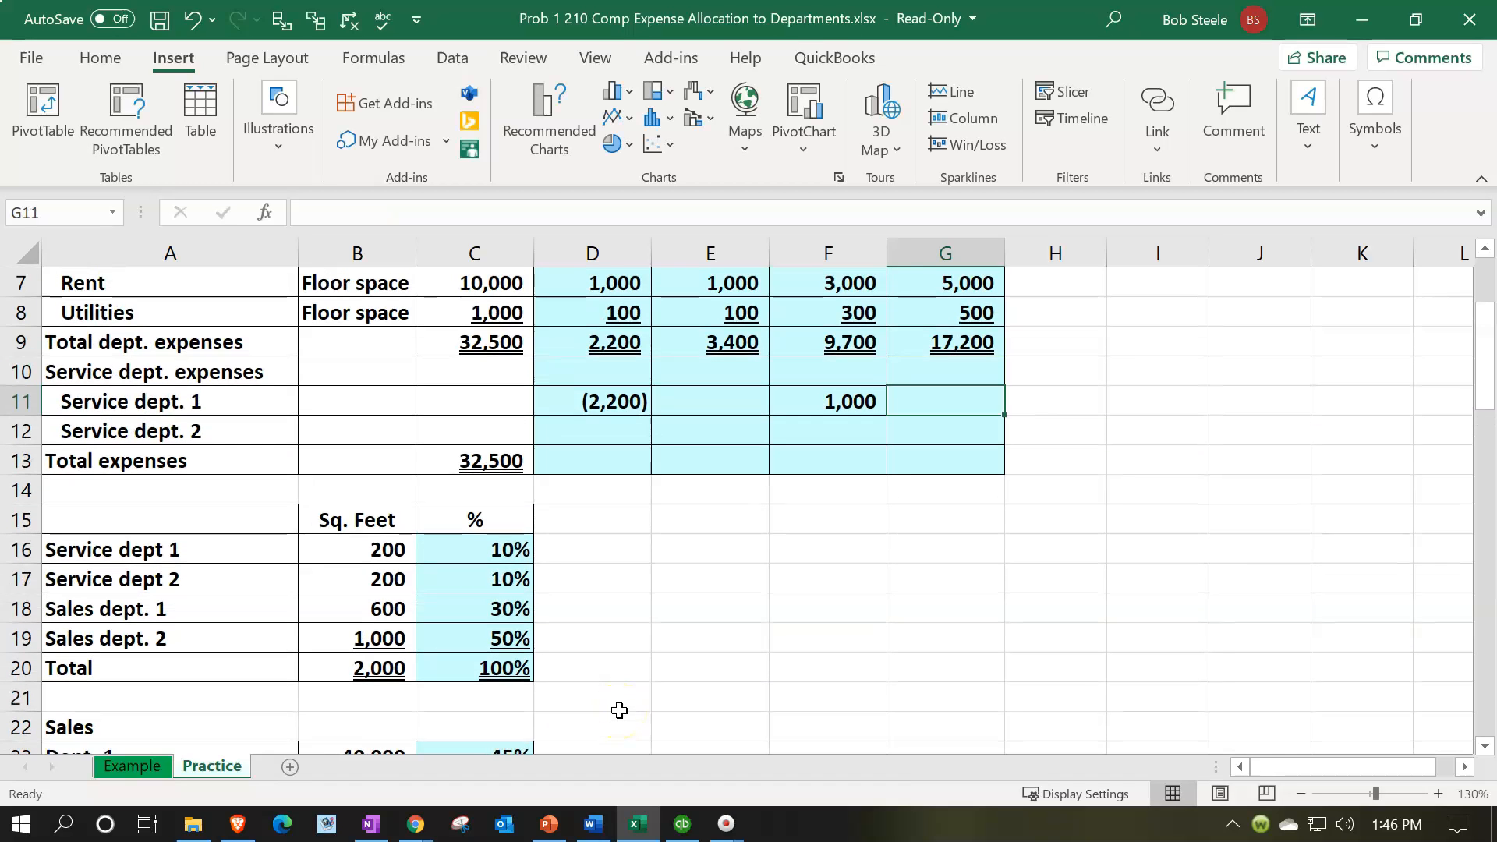
type("-")
left_click(561, 398)
type("*")
scroll(595, 559, "down", 1)
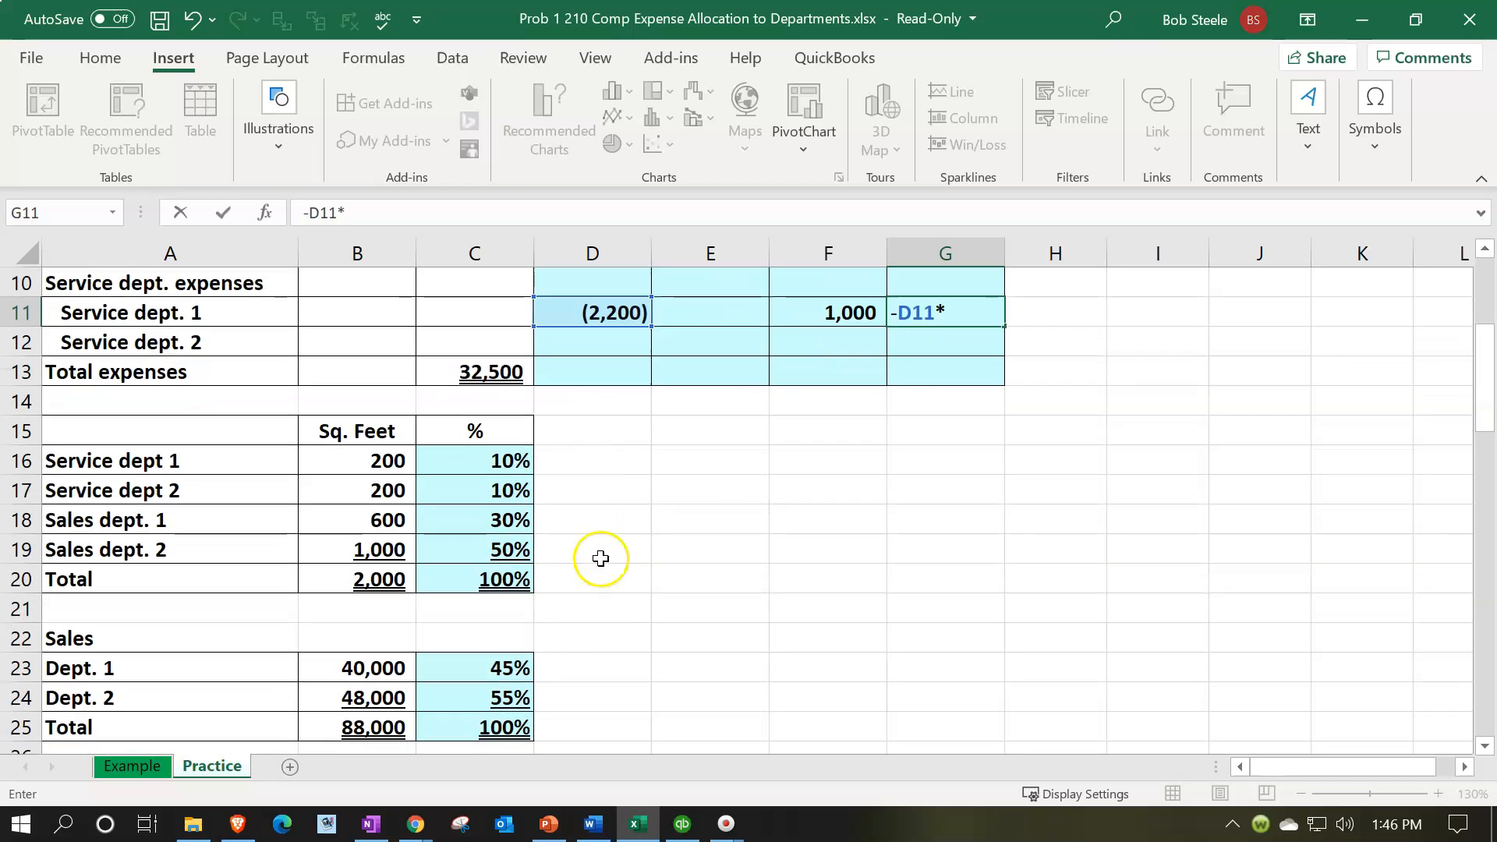
left_click(510, 695)
key("Return")
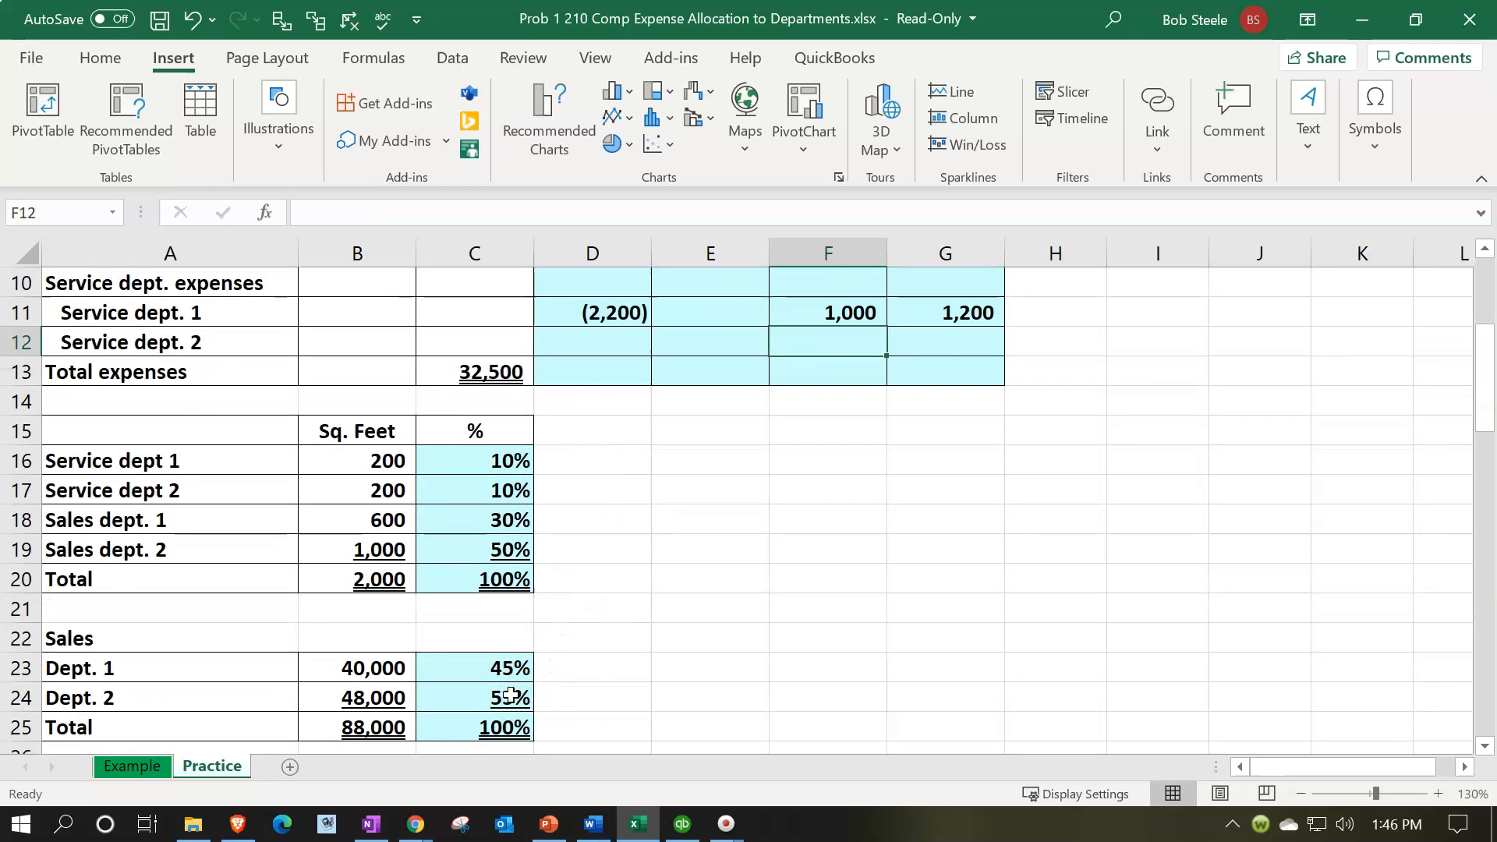
Calculate the total expenses of Sales Dept 1 in cell F13 with the formula =SUM(F9:F12).
scroll(640, 641, "up", 1)
left_click(654, 639)
scroll(642, 624, "up", 1)
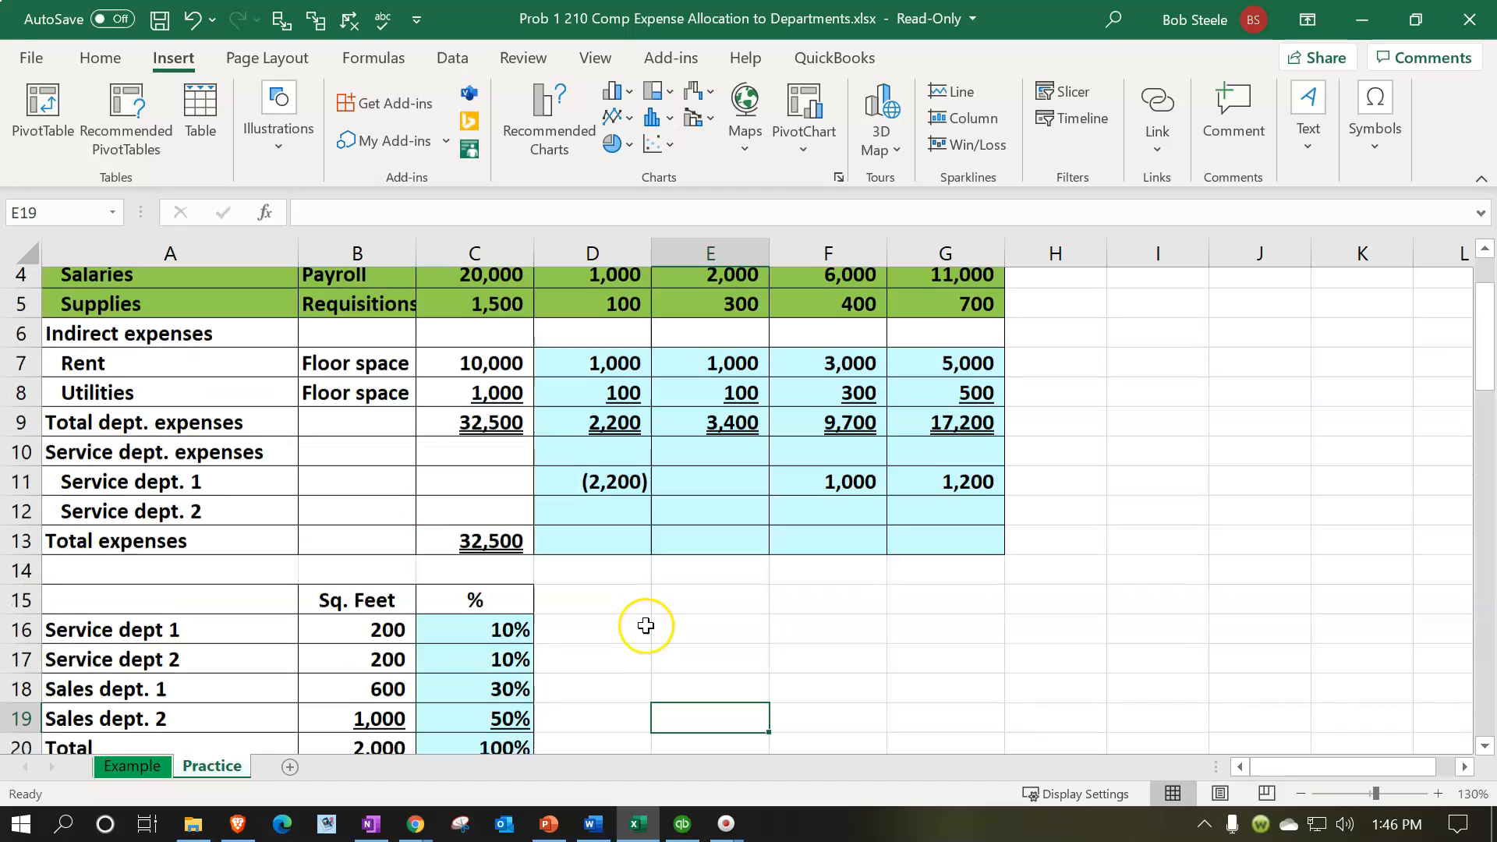
left_click(841, 546)
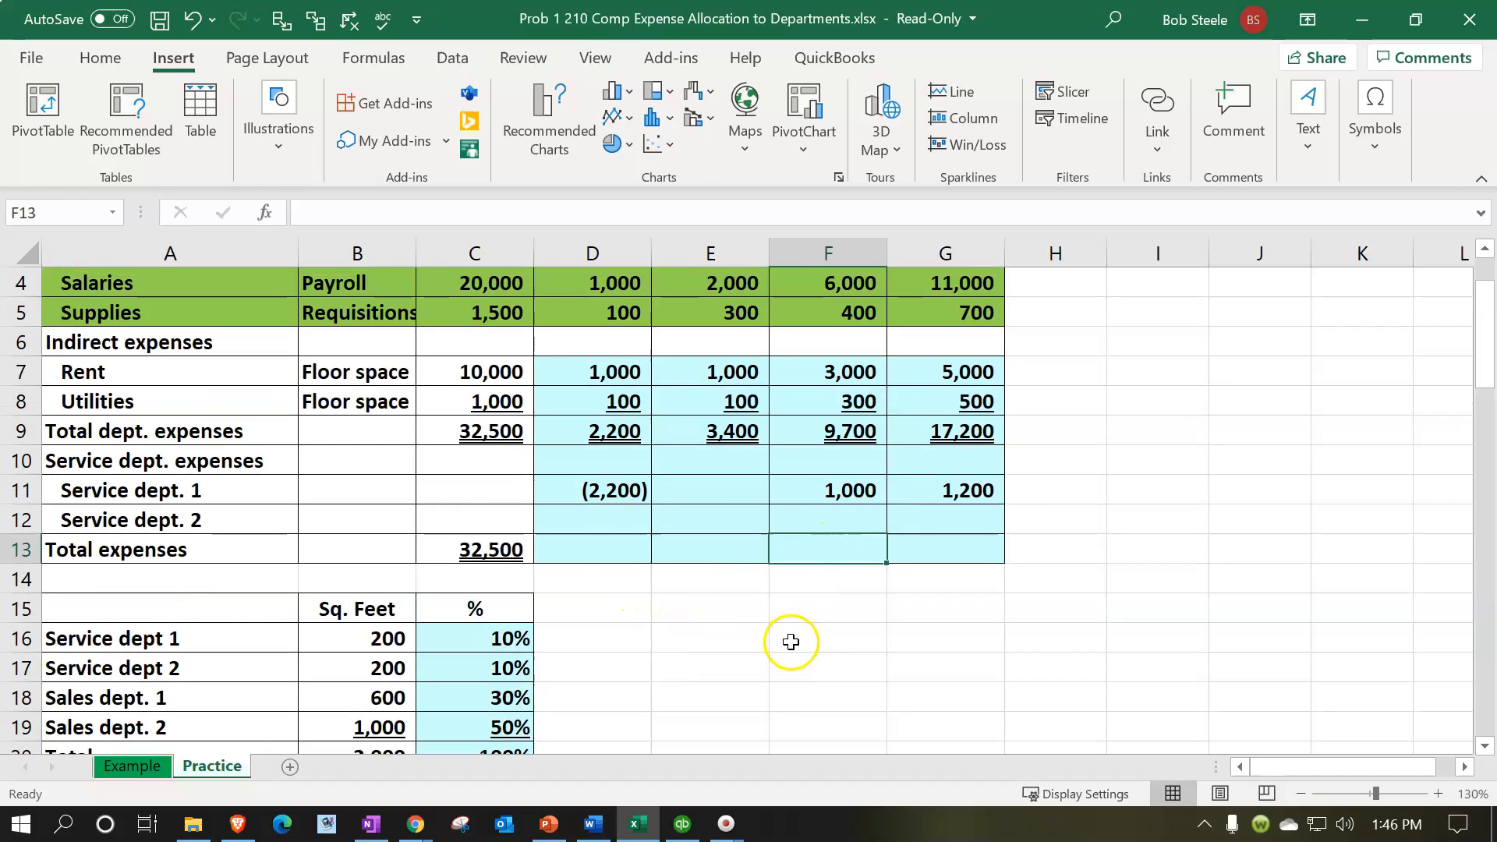
scroll(791, 647, "up", 1)
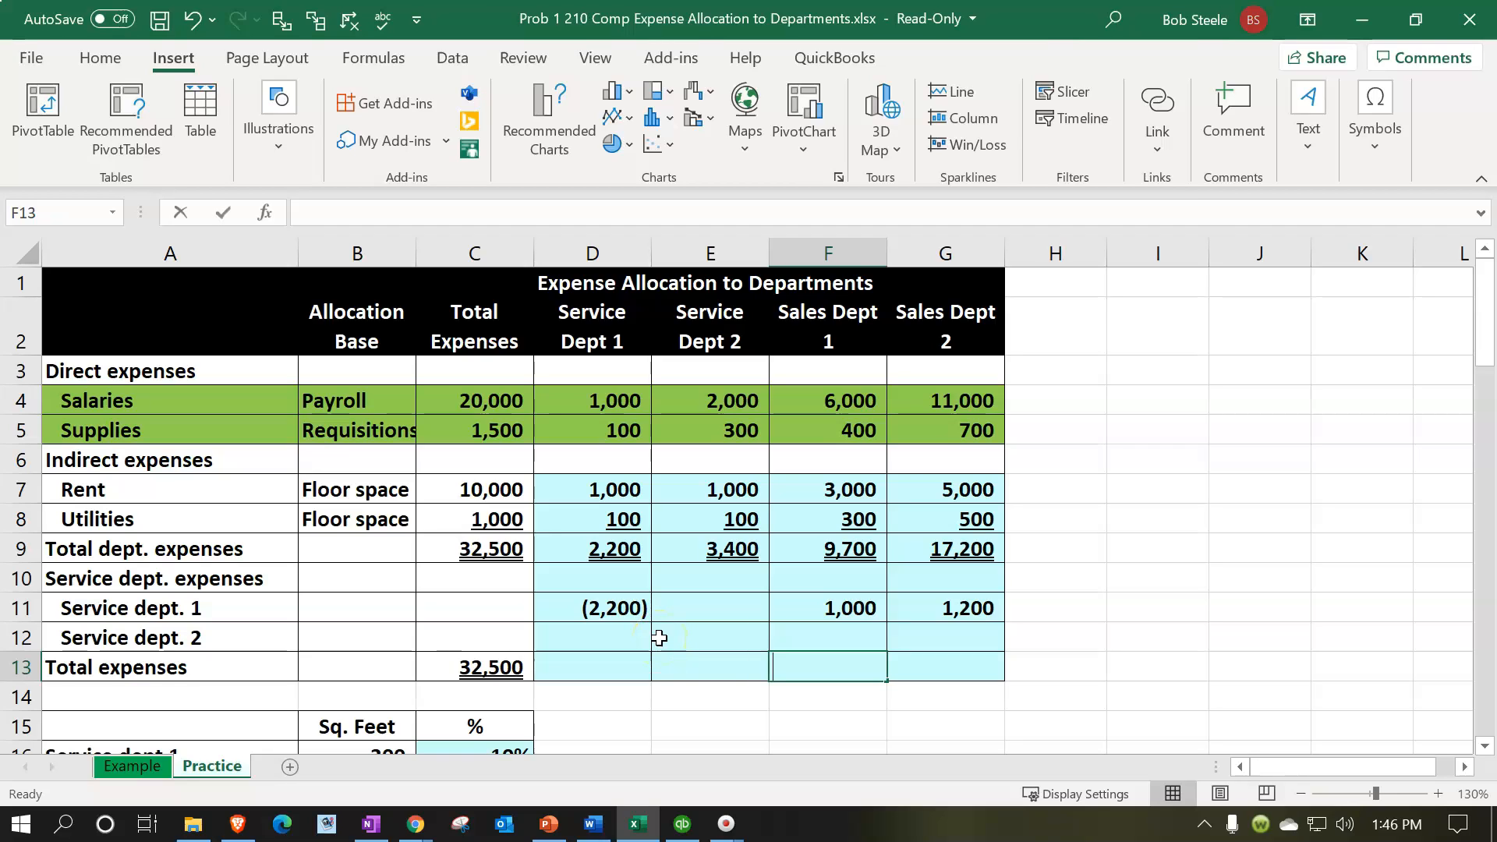
type("-sum(")
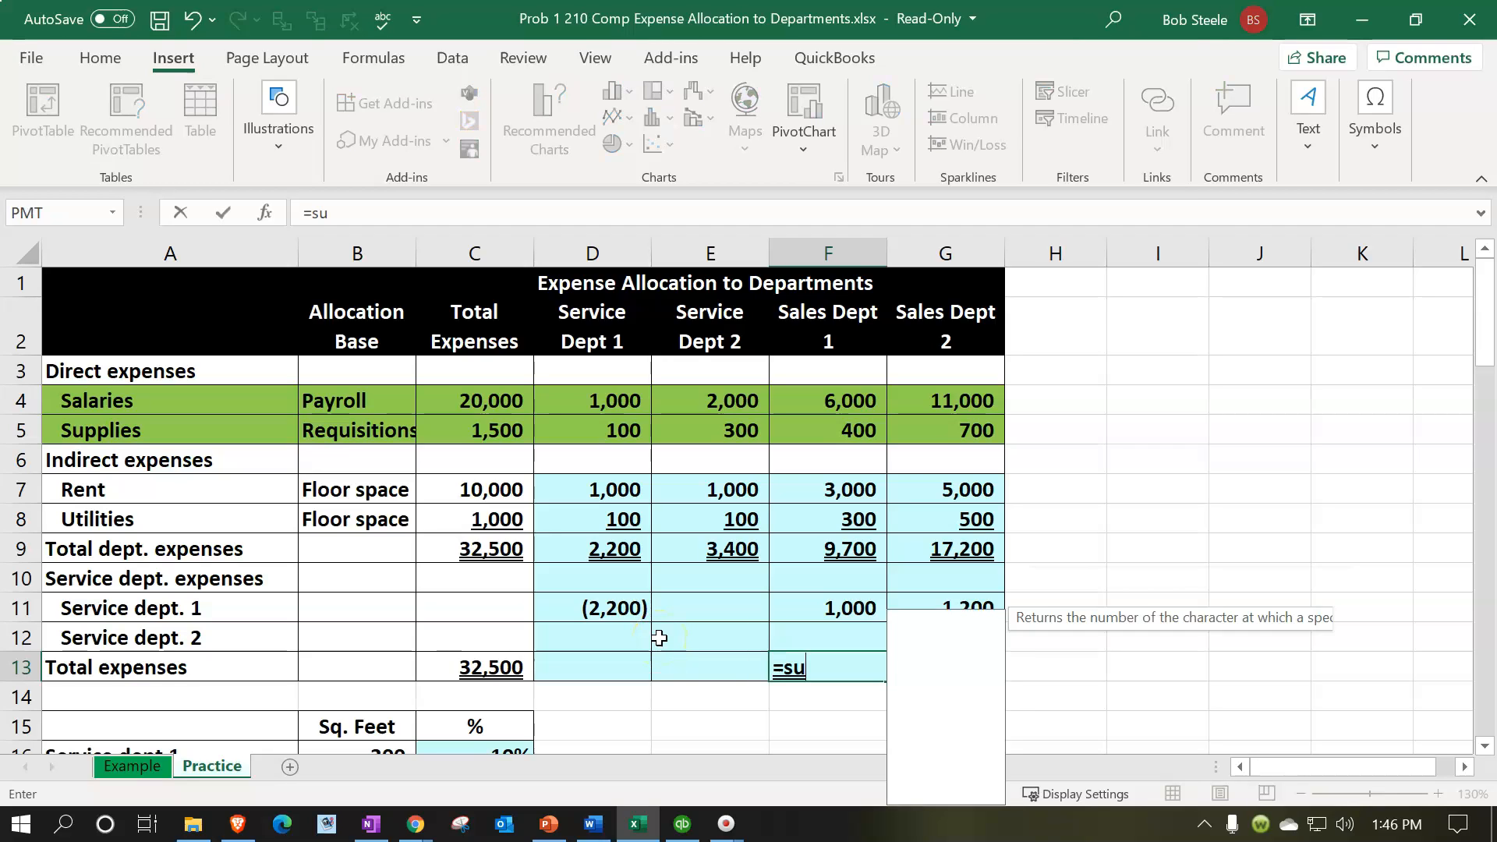
key("Up")
key("shift+Up")
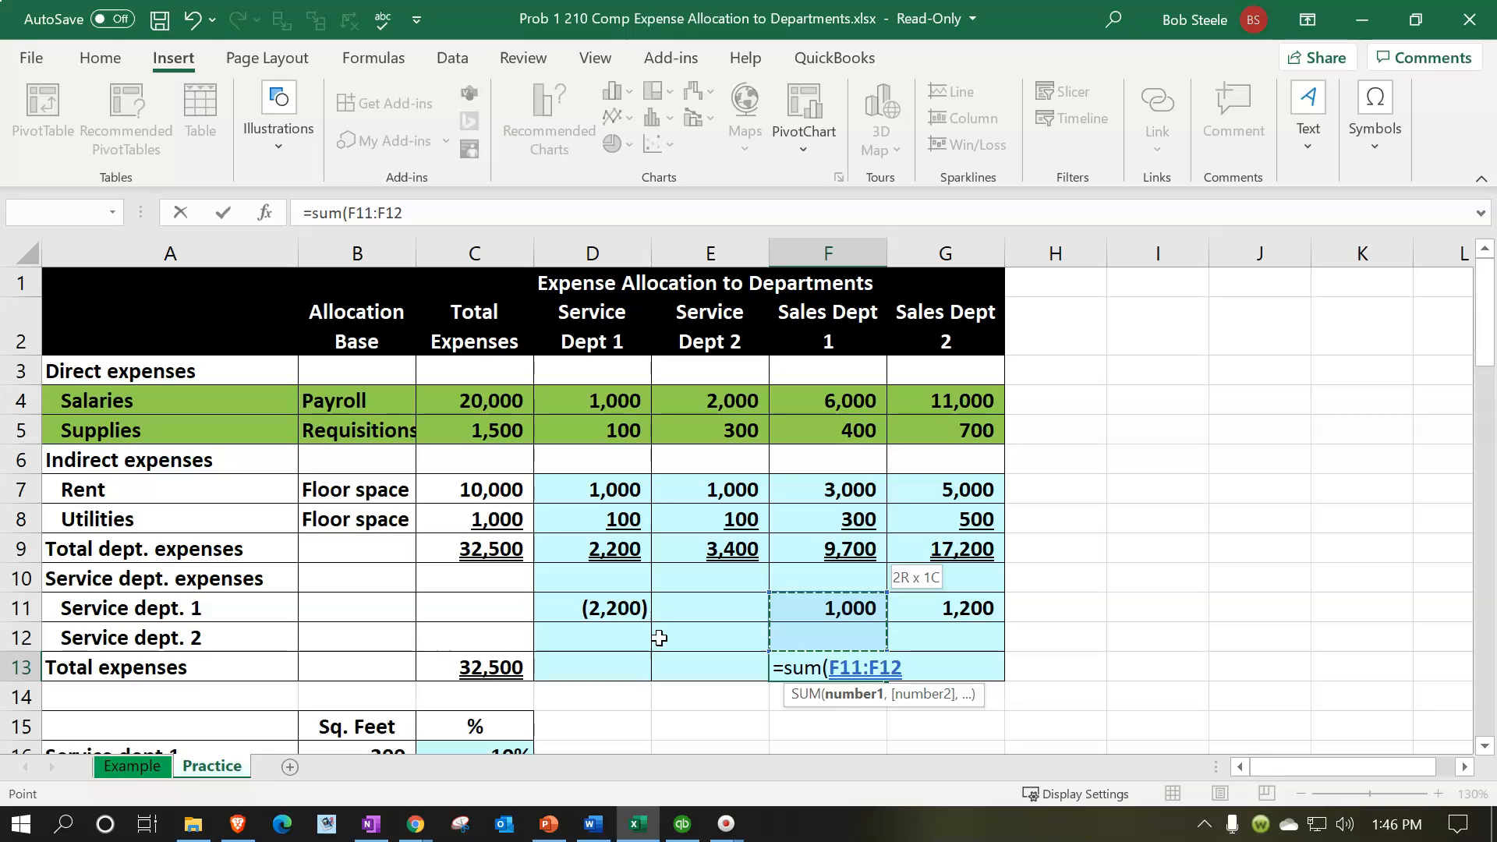
key("shift+Up")
key("shift+Up")
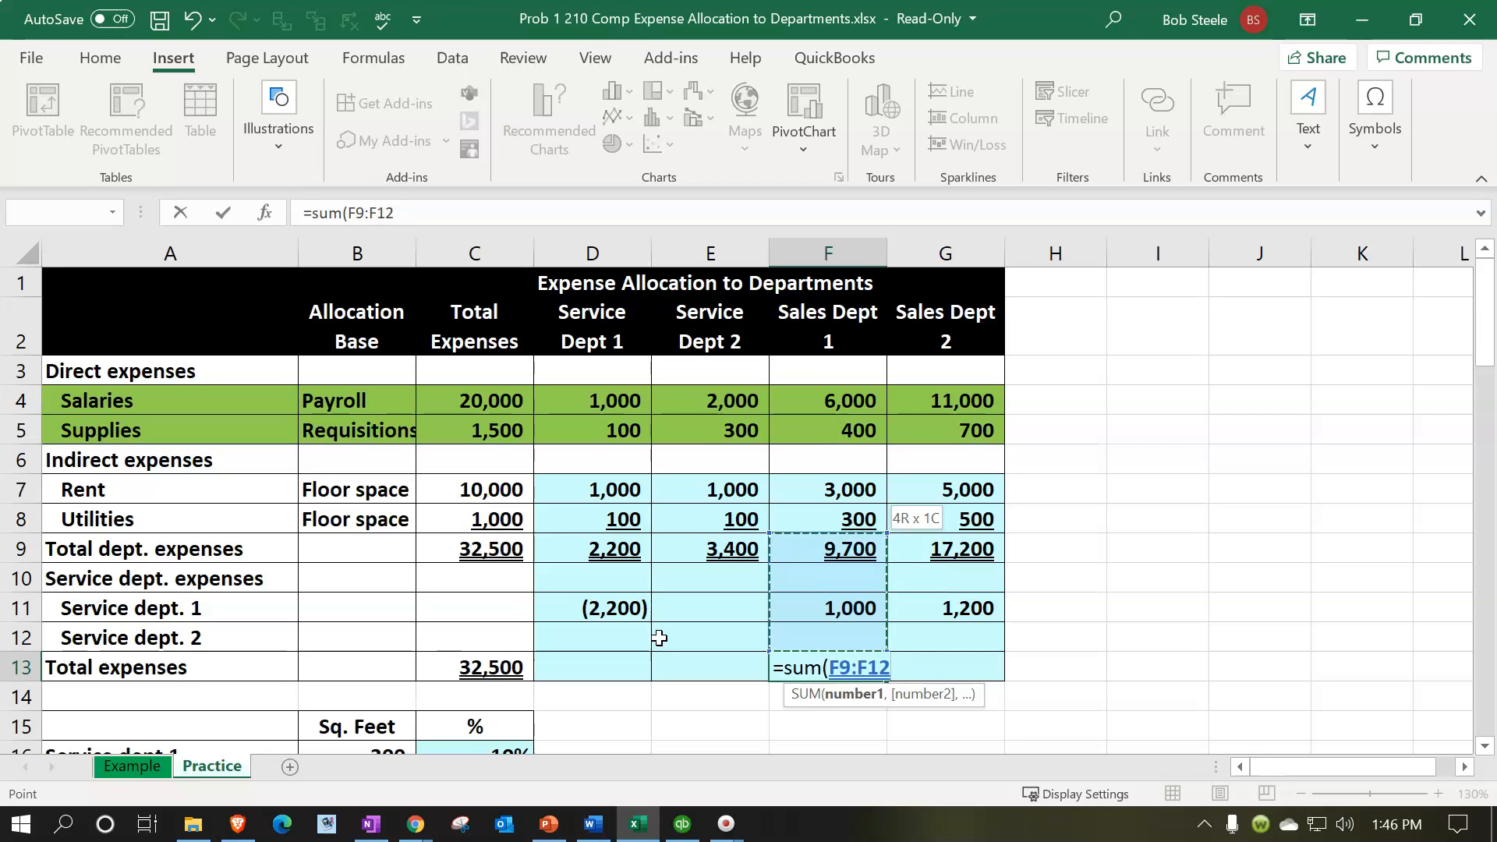
key("ctrl+Return")
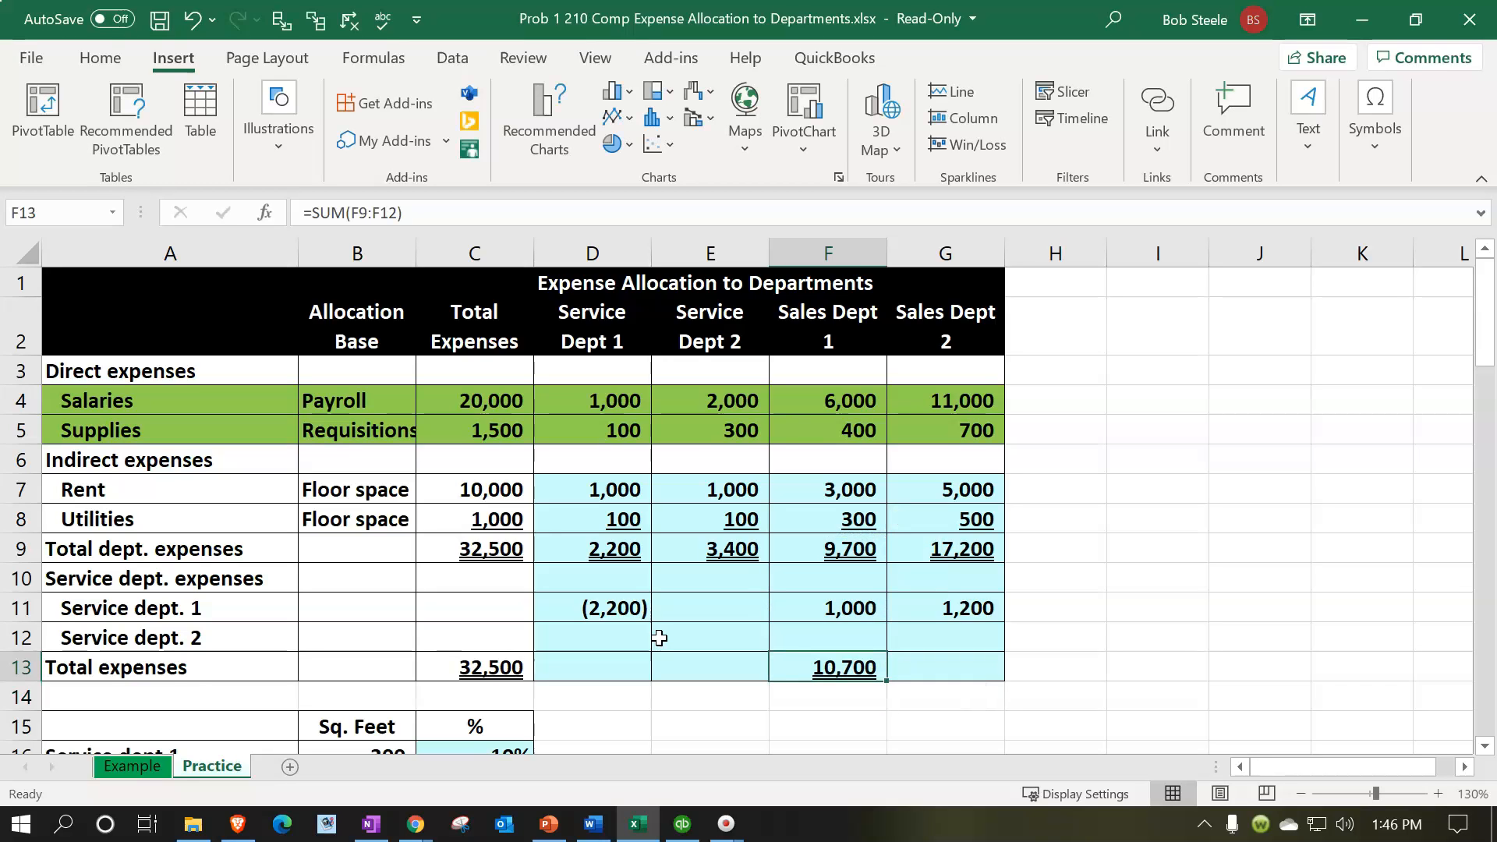
Calculate the total expenses of Service Dept 1 in cell D13 with the formula =SUM(D9:D12).
left_click(618, 656)
type("=sum(")
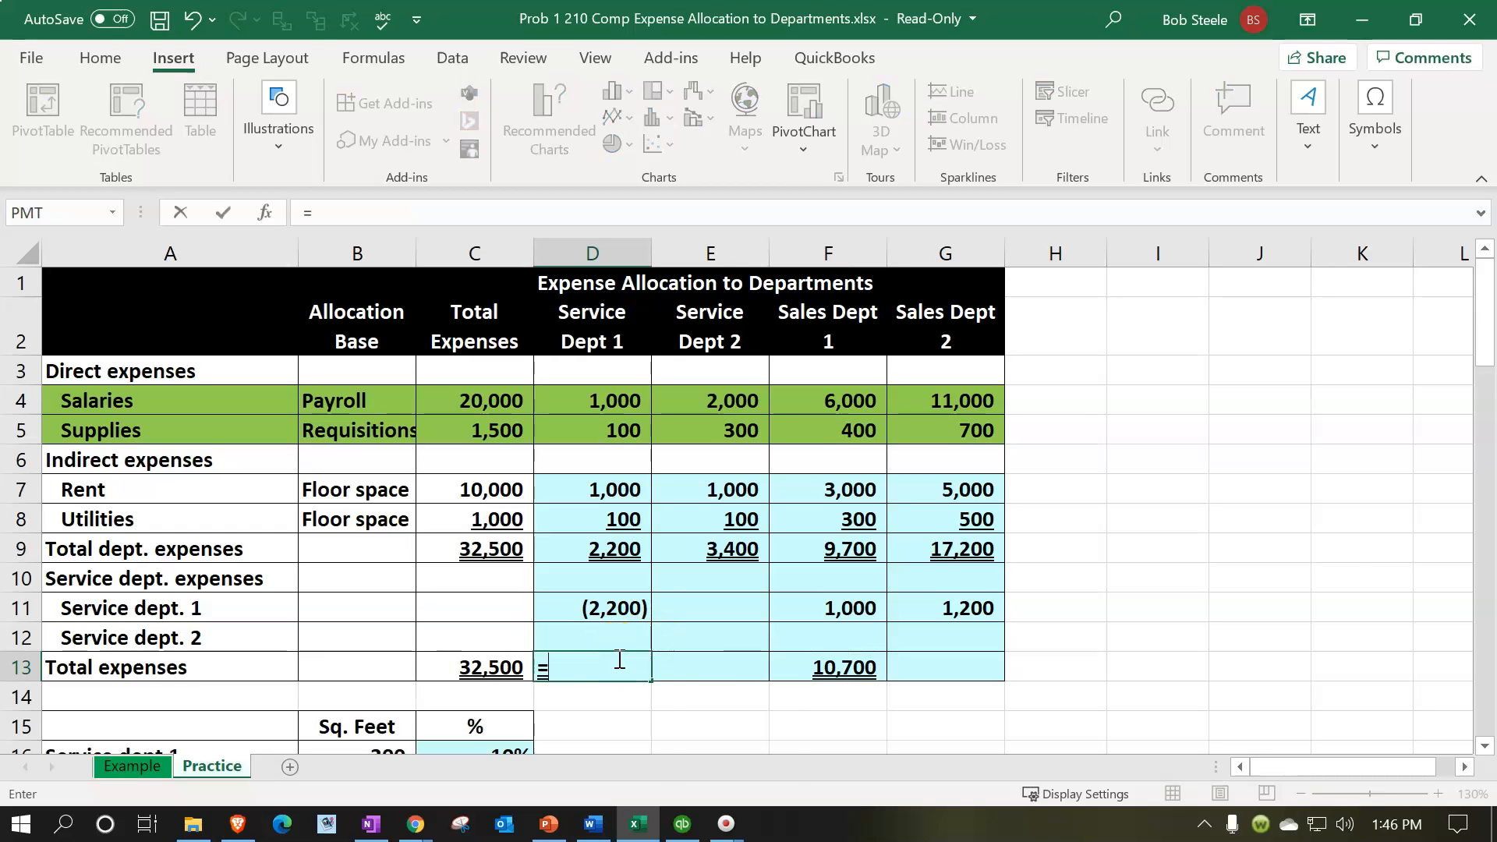
key("Up")
key("shift+Up")
key("shift+Up")
key("shift+Up")
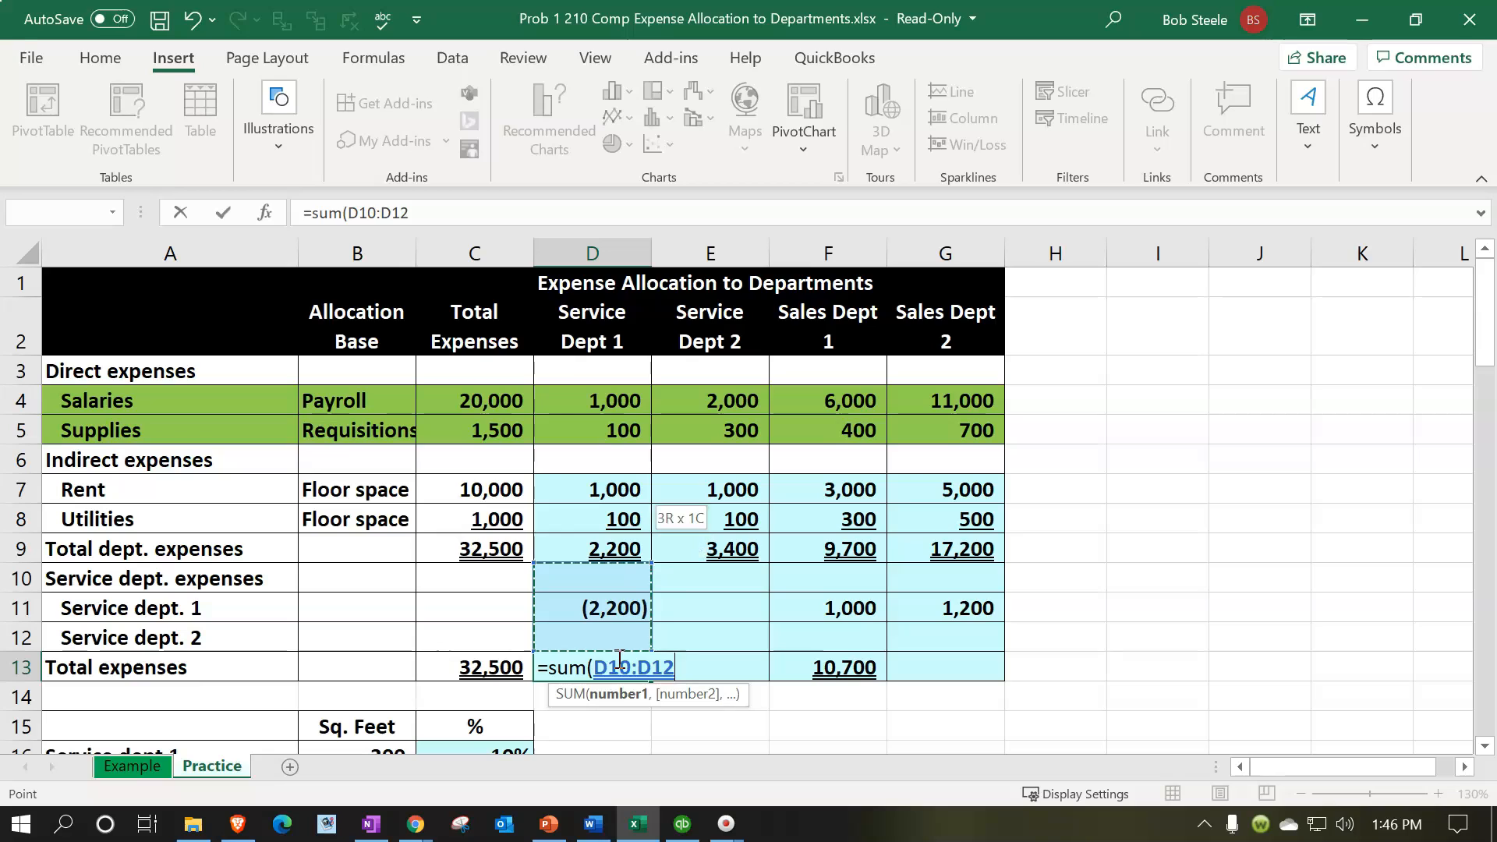
key("Return")
Examine the Service dept. 1 allocation entries and the square footage of the two sales departments.
left_click_drag(612, 485, 608, 532)
left_click(614, 608)
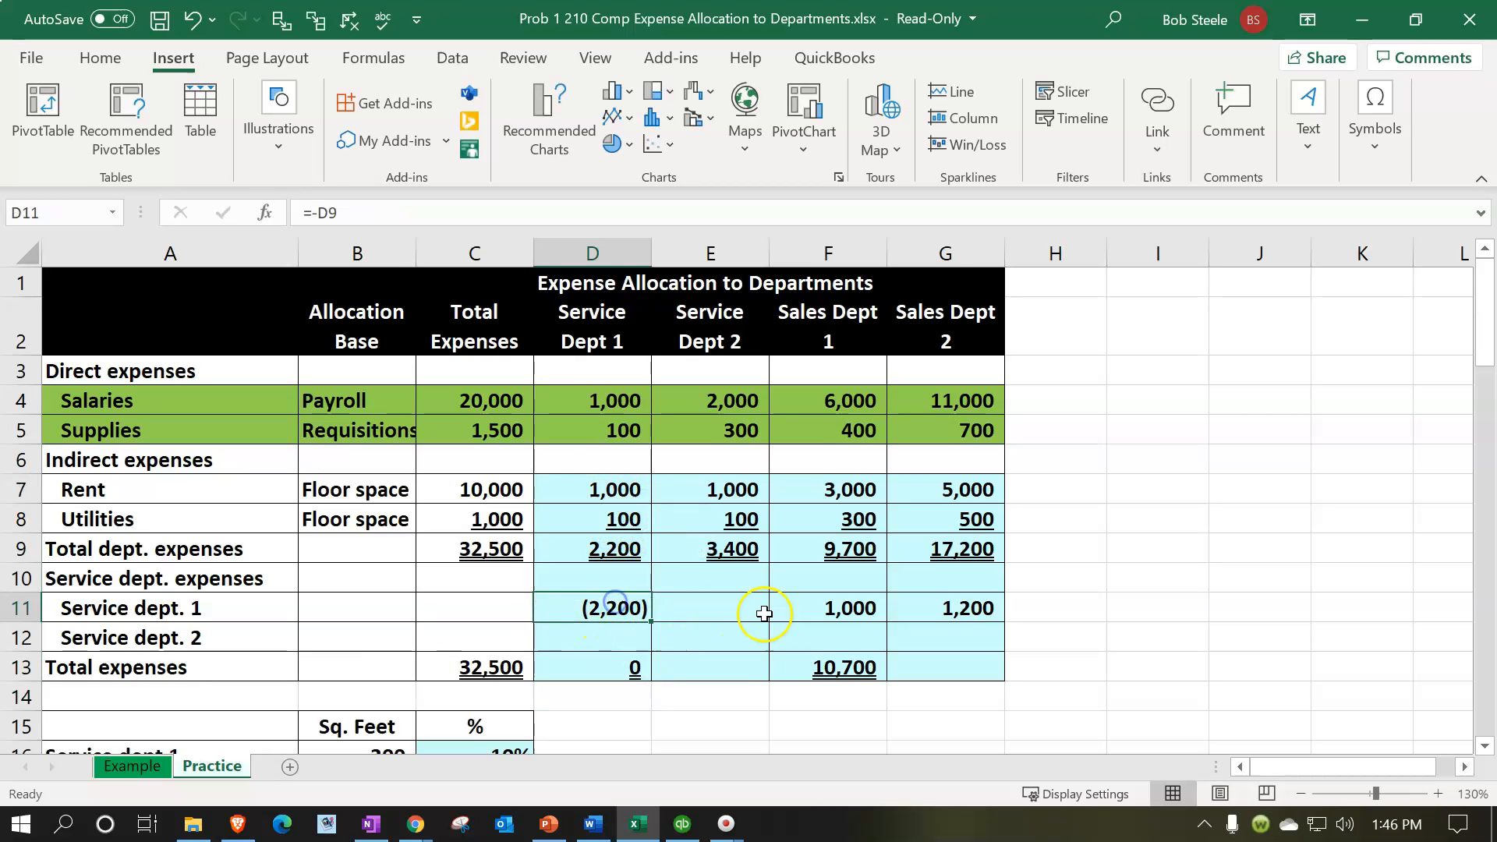
left_click(801, 610)
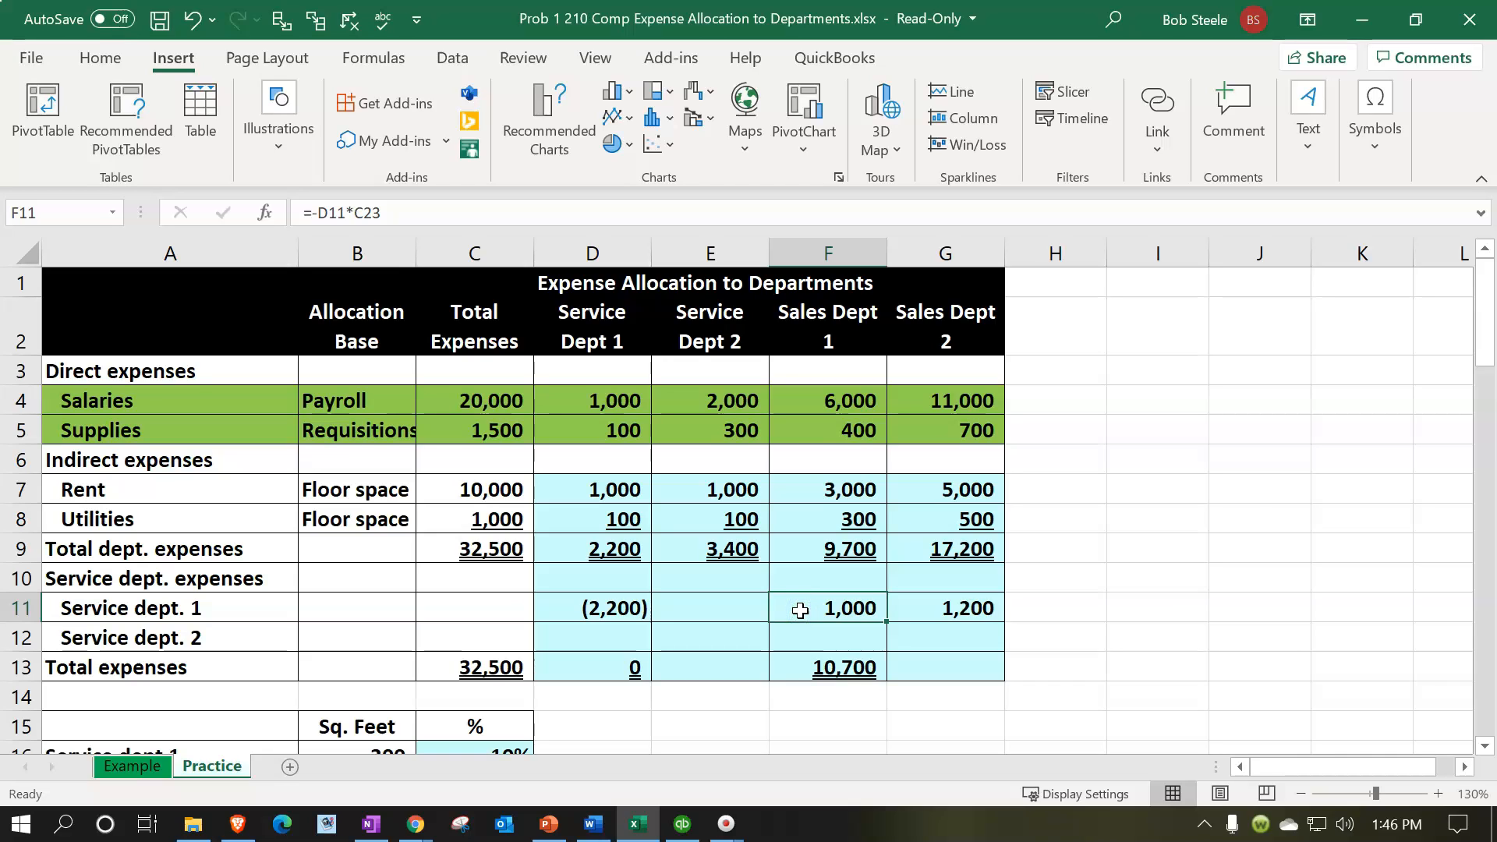
left_click(703, 616)
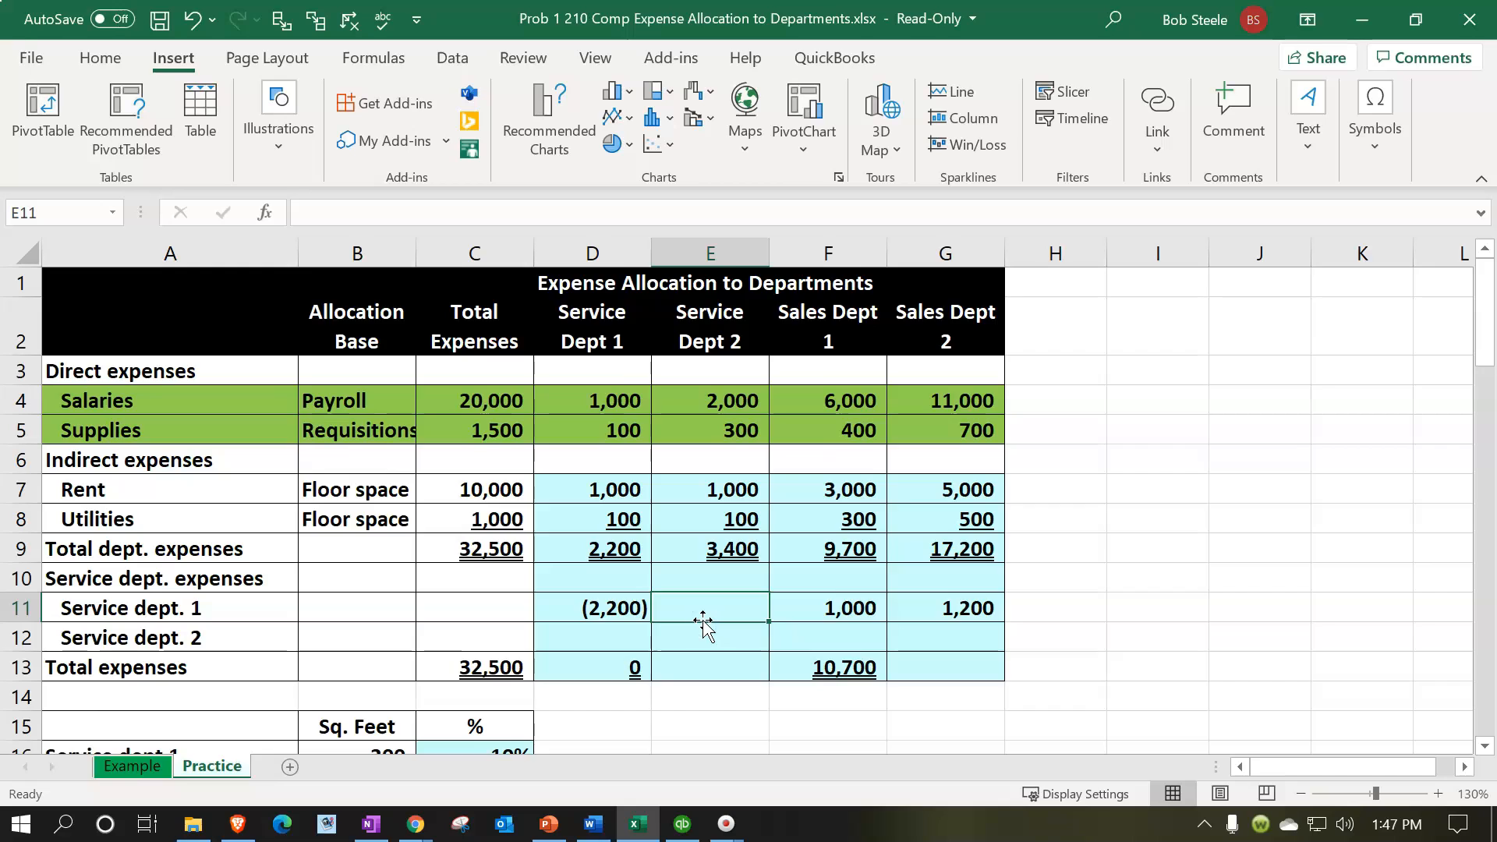
scroll(703, 622, "down", 2)
scroll(703, 622, "down", 3)
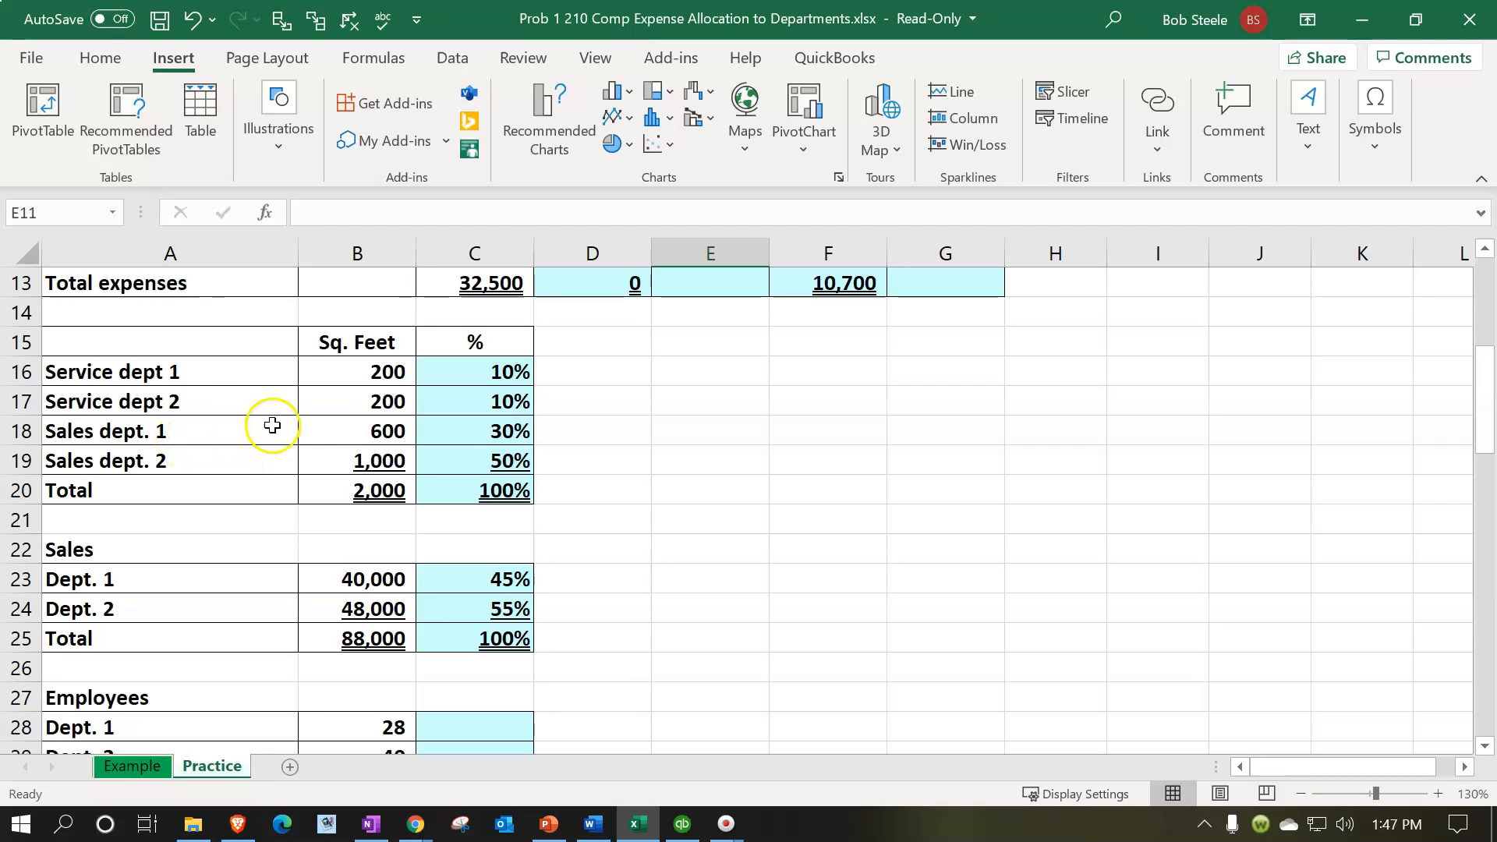
left_click(356, 435)
left_click_drag(356, 434, 351, 455)
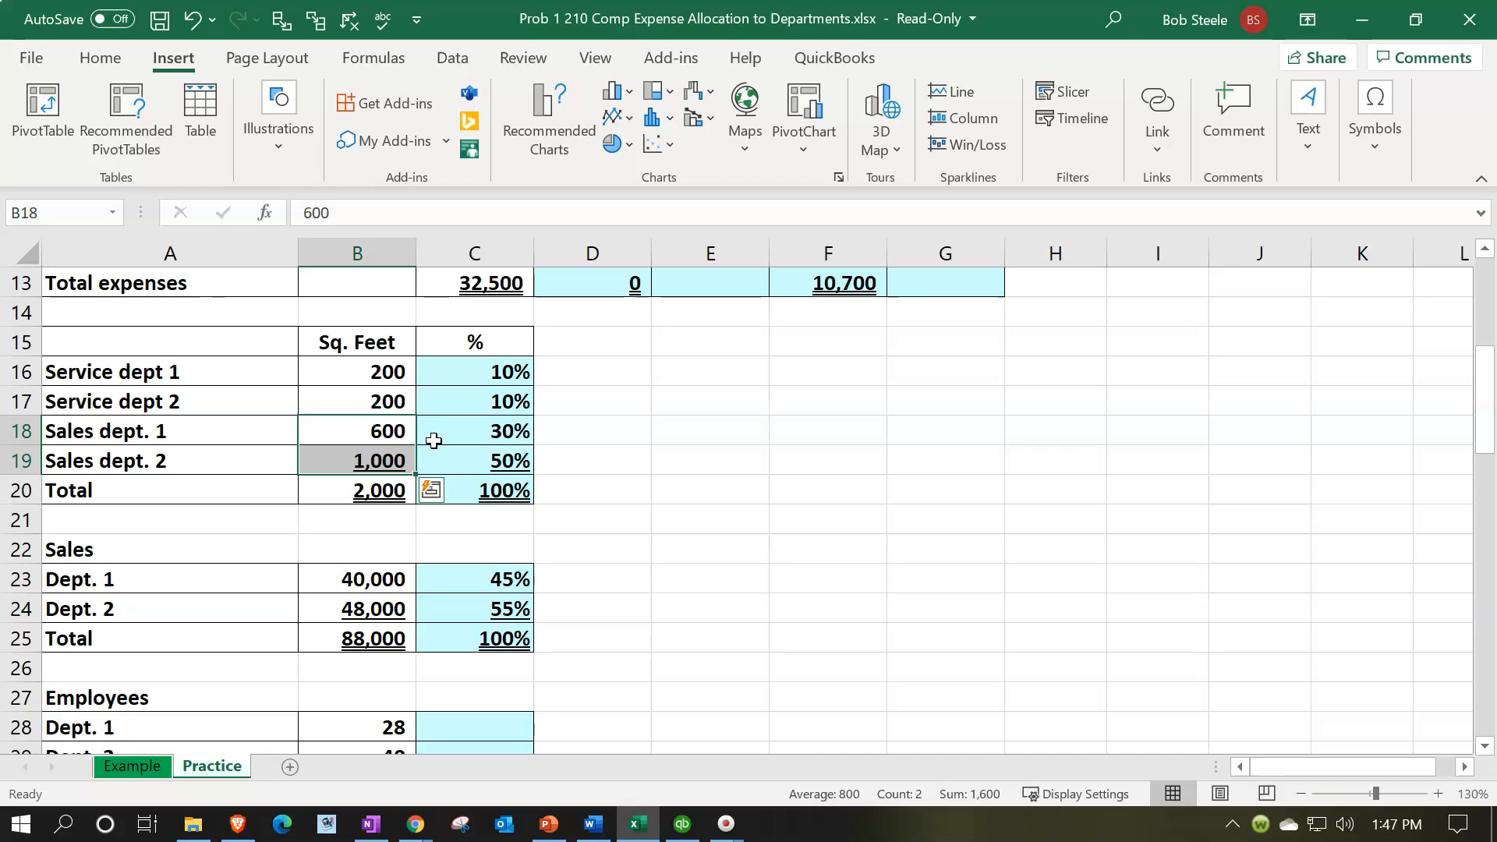
Calculate Dept. 1's share of total employees in cell C28 of the Employees table with the formula =B28/B30.
scroll(434, 439, "down", 2)
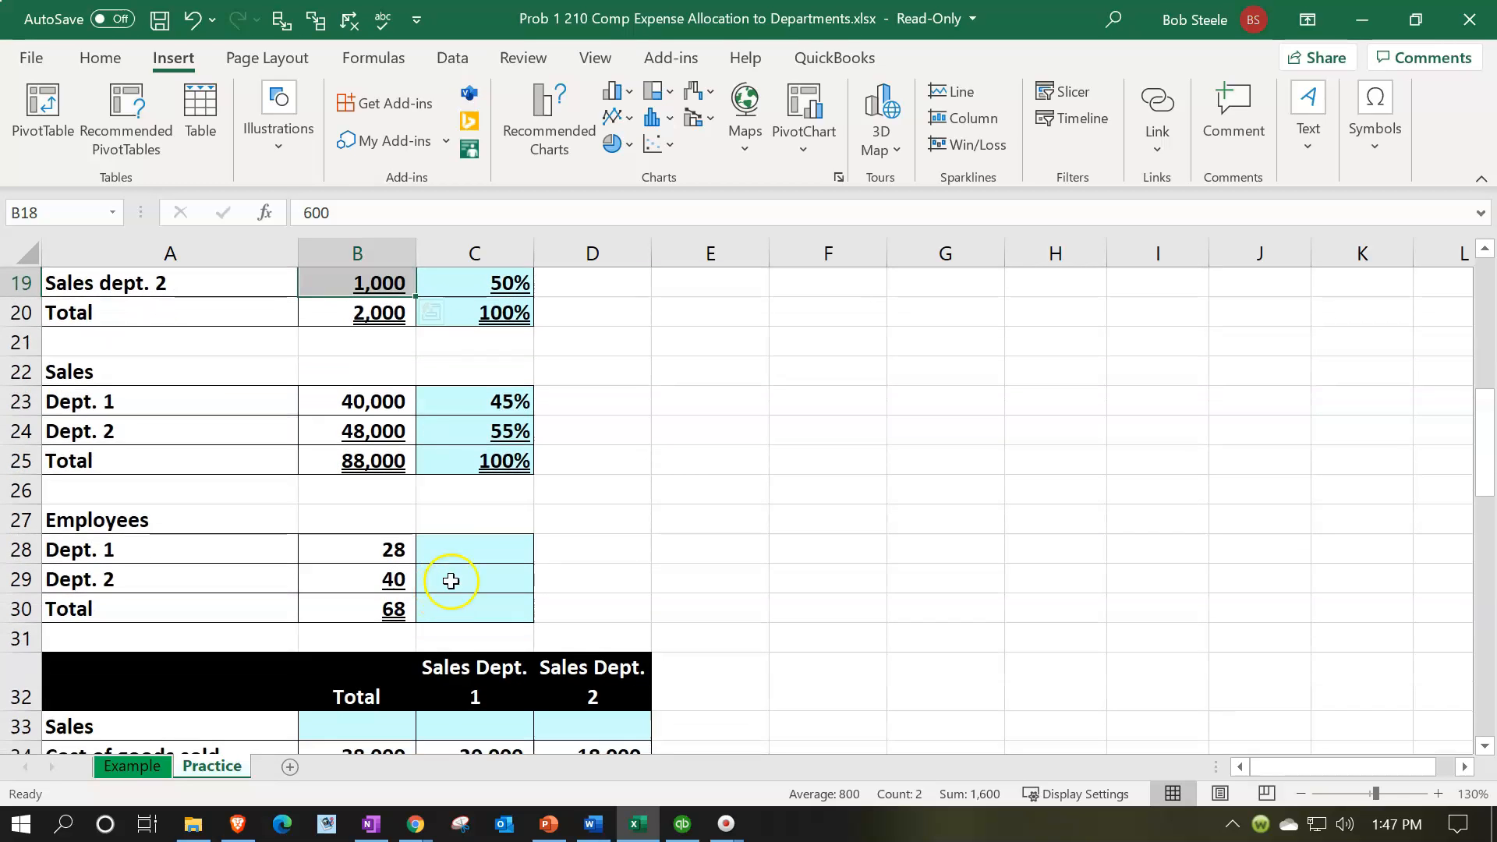
left_click(460, 554)
left_click(460, 555)
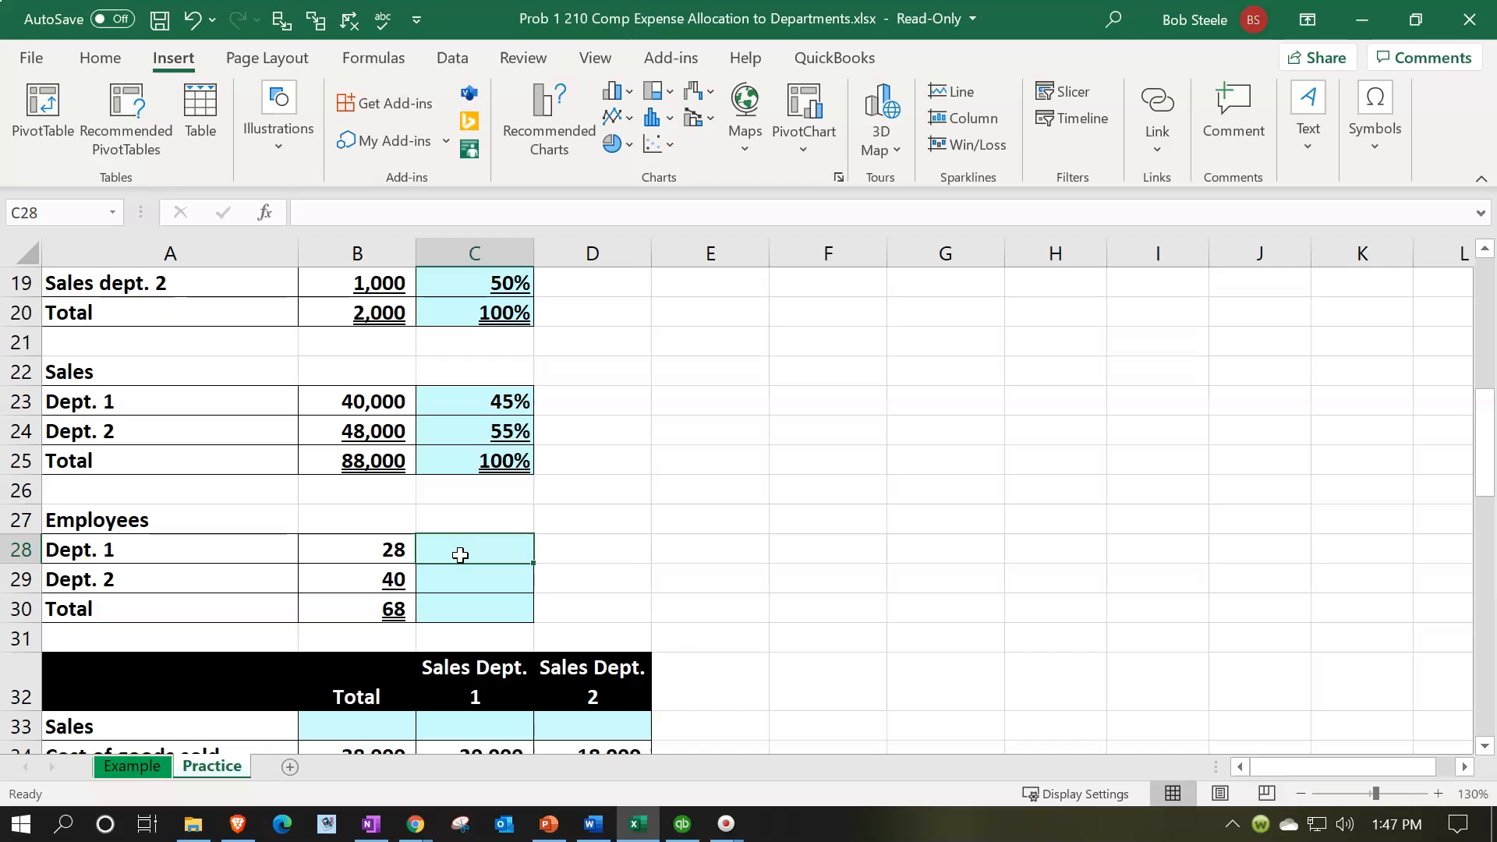
key("XF86Calculator")
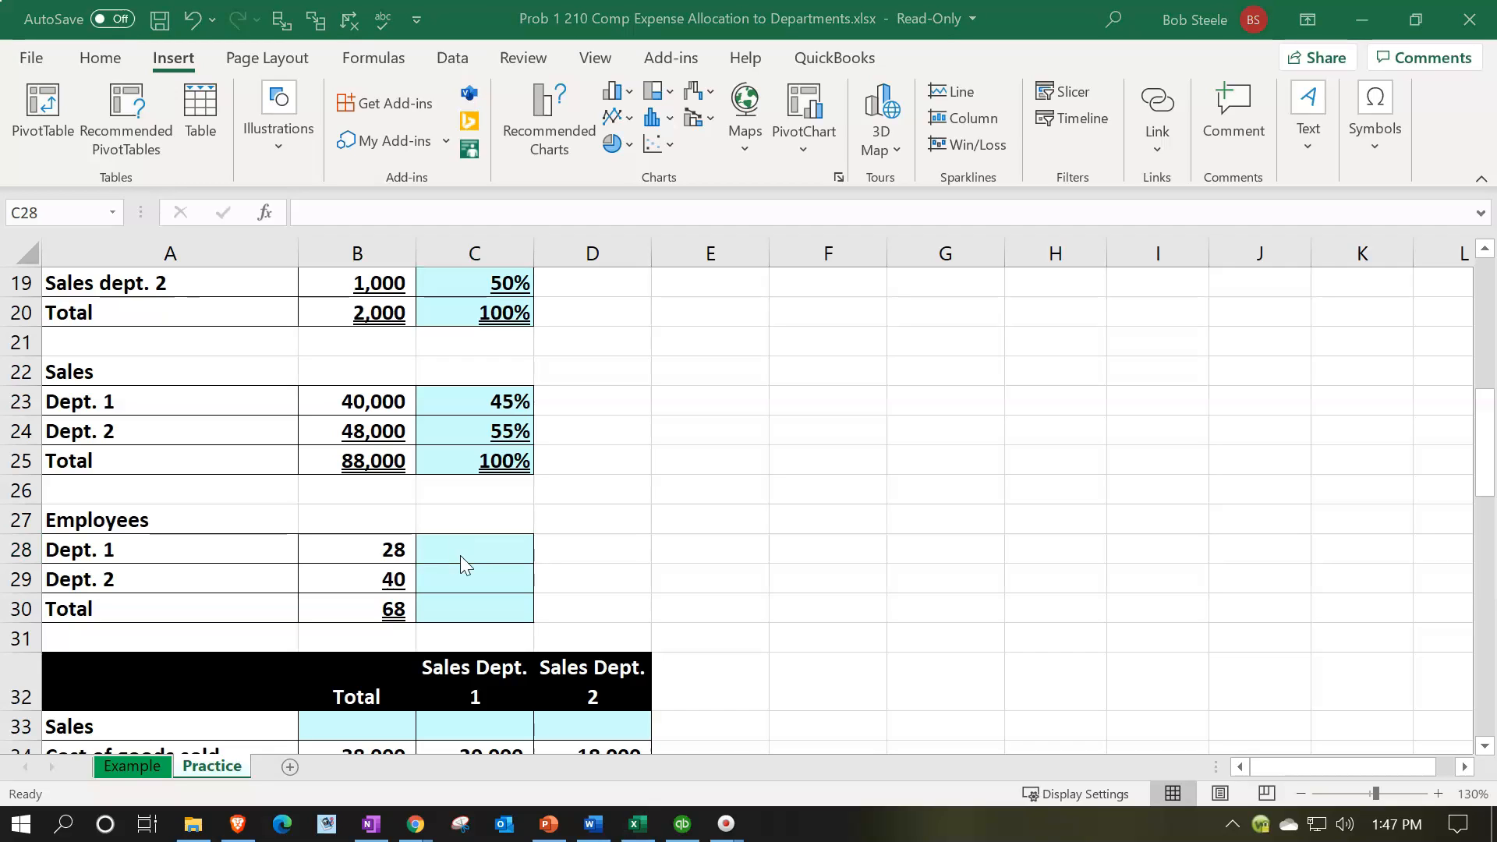
left_click(460, 555)
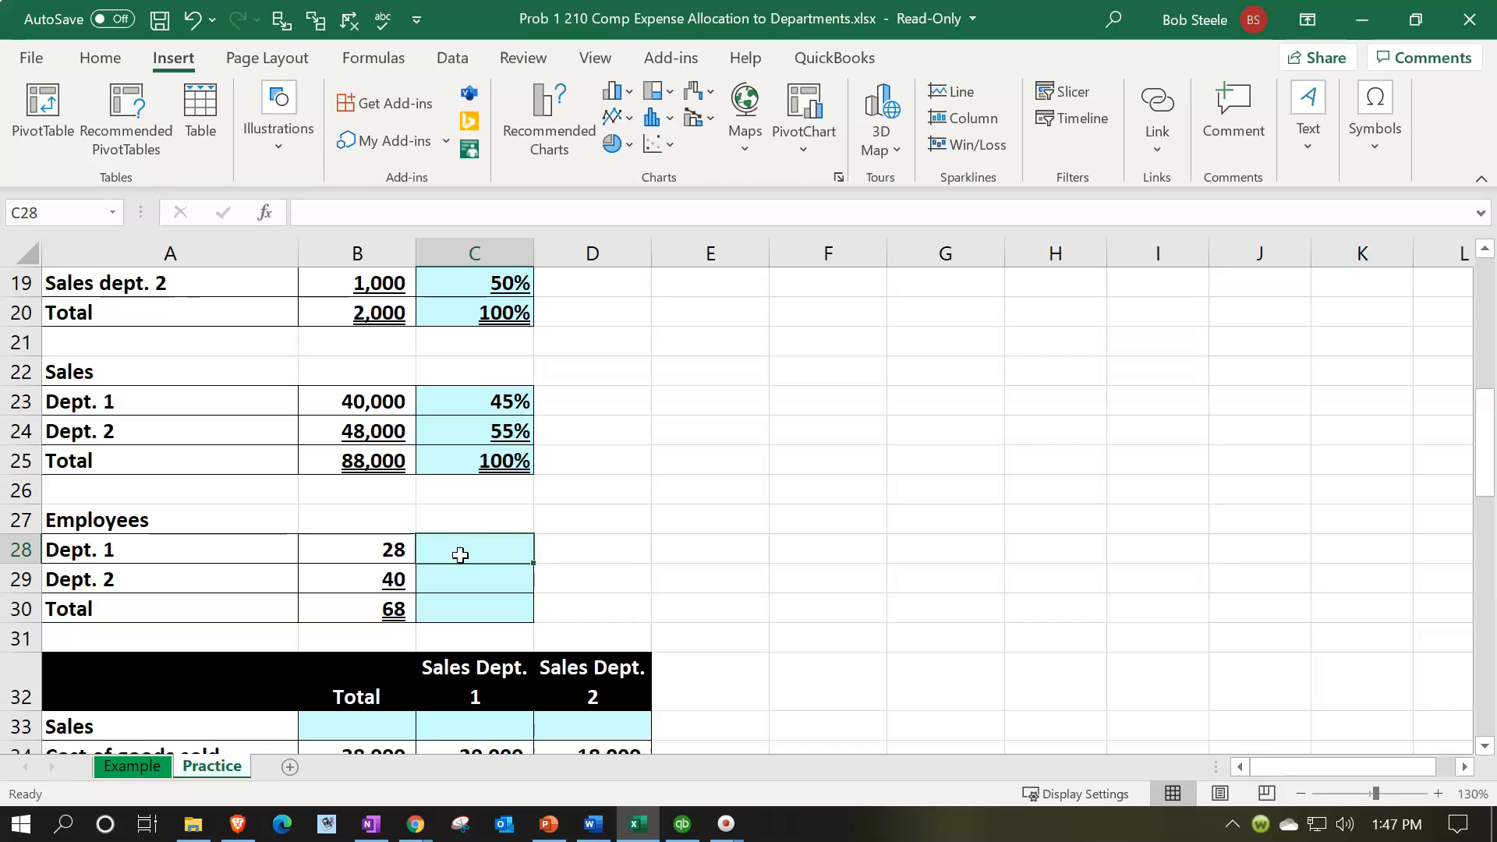
scroll(460, 556, "down", 1)
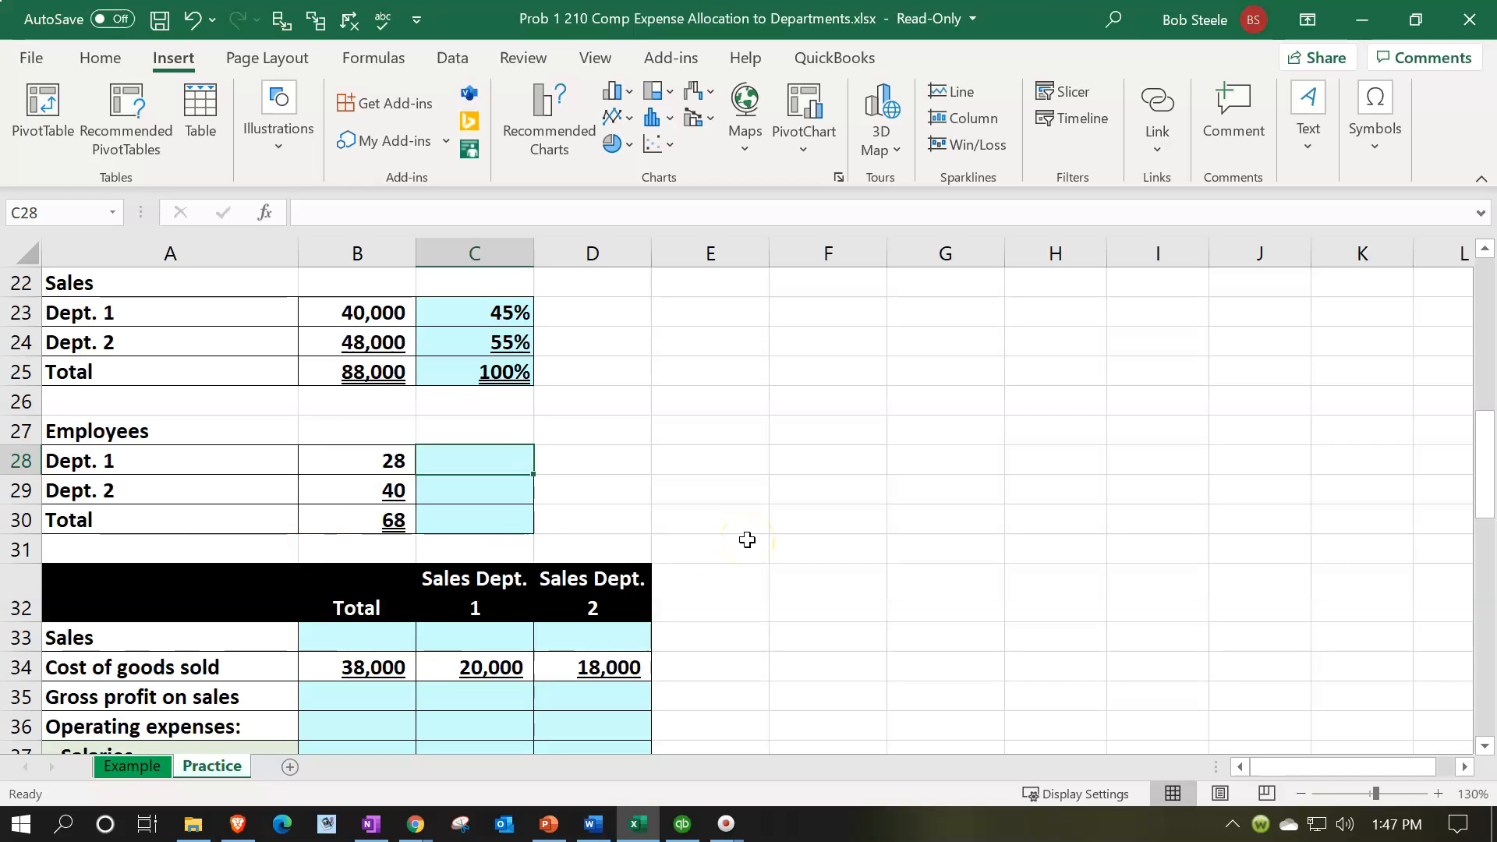
type("=")
key("Left")
type("/")
key("Down")
key("Down")
key("Left")
key("Return")
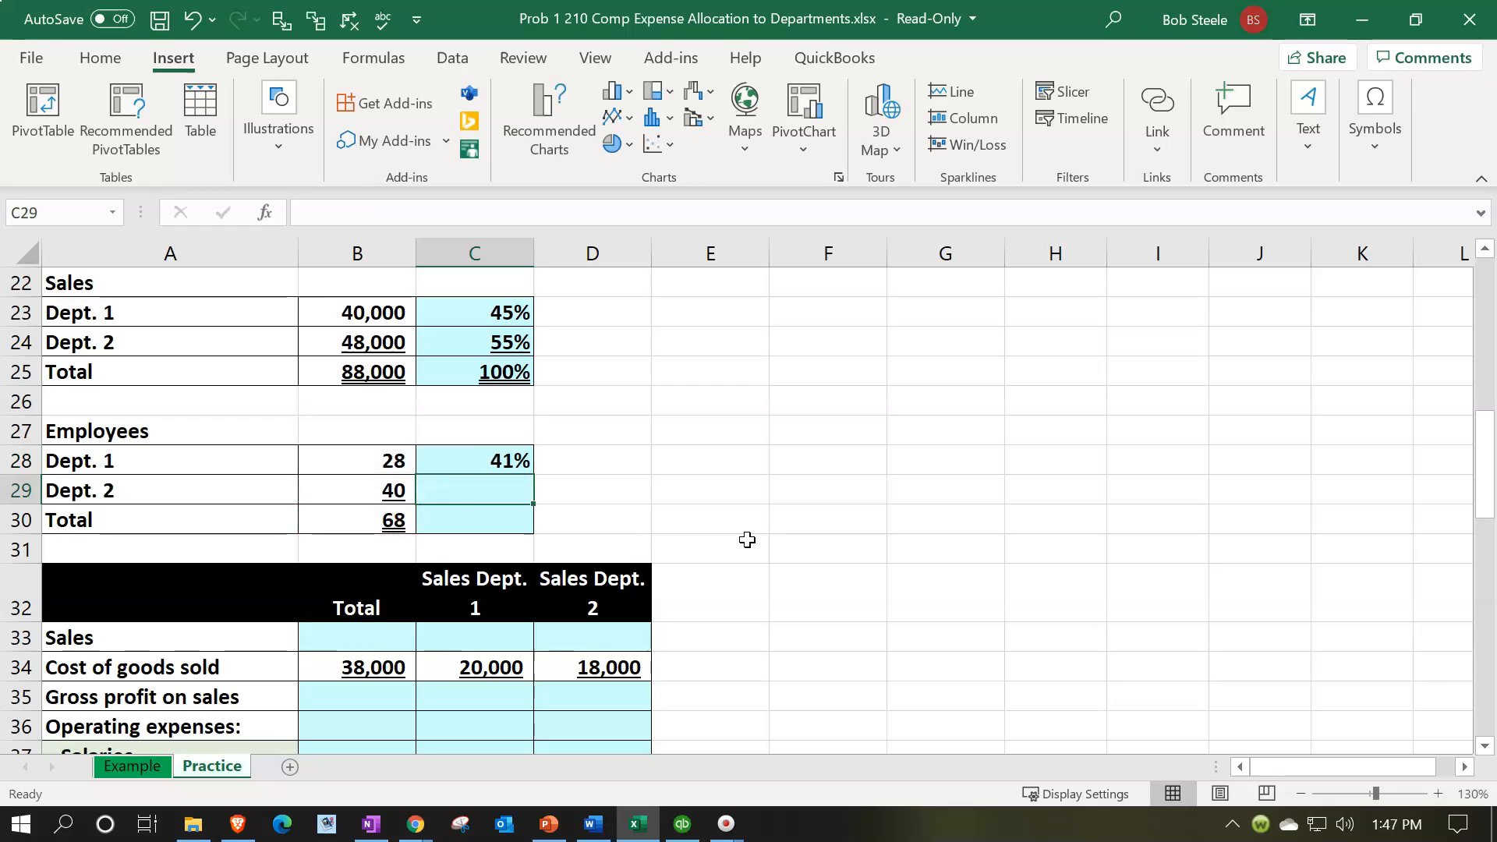
Calculate Dept. 2's share of total employees in cell C29 of the Employees table with the formula =B29/B30.
type("=")
key("Left")
type("/")
key("Down")
key("Left")
key("Return")
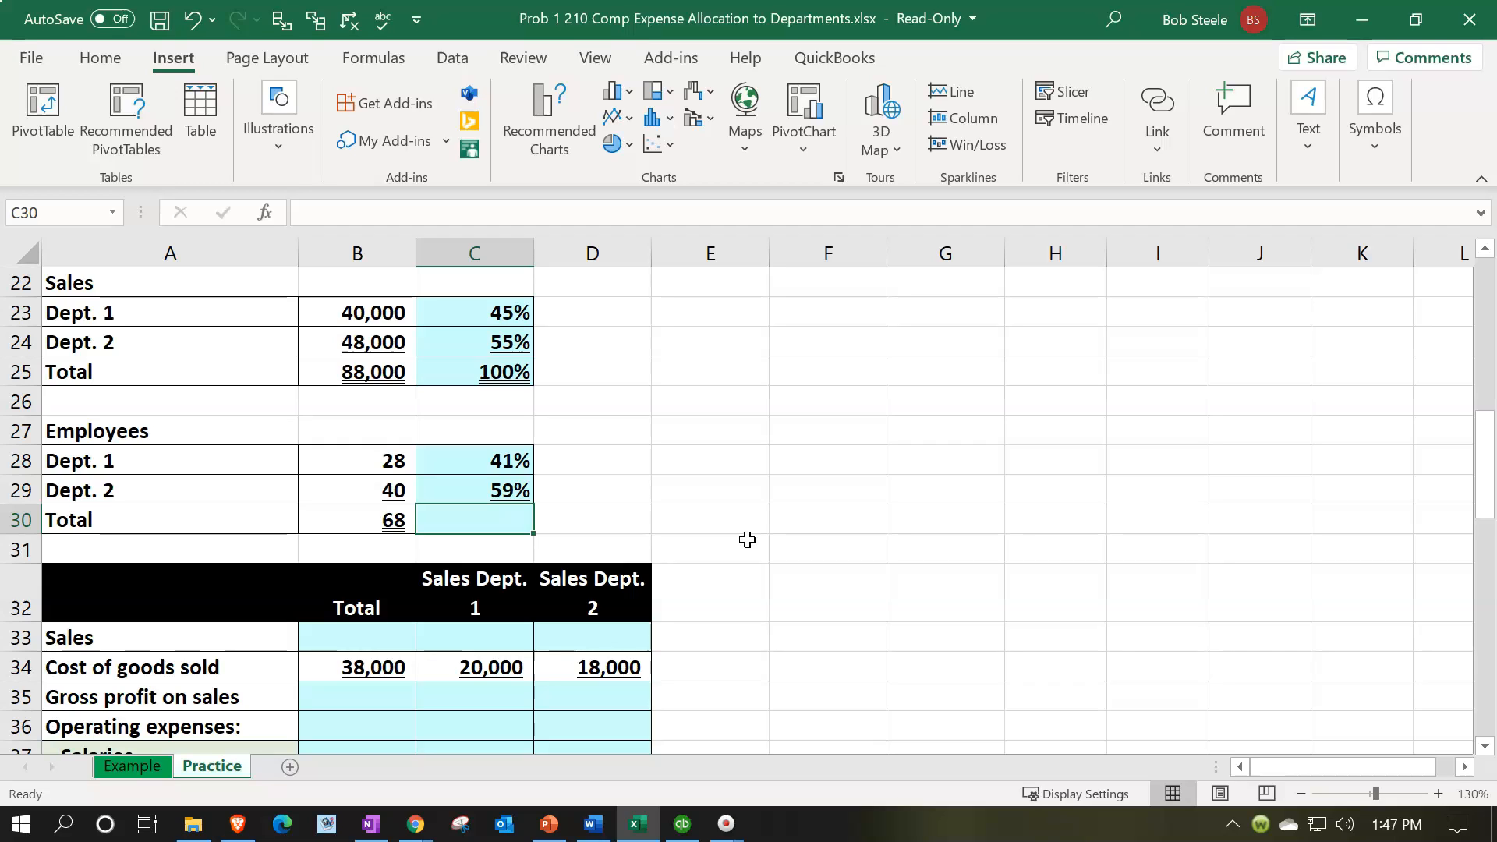
Add up the two employee percentages in cell C30 with the formula =SUM(C28:C29).
type("=")
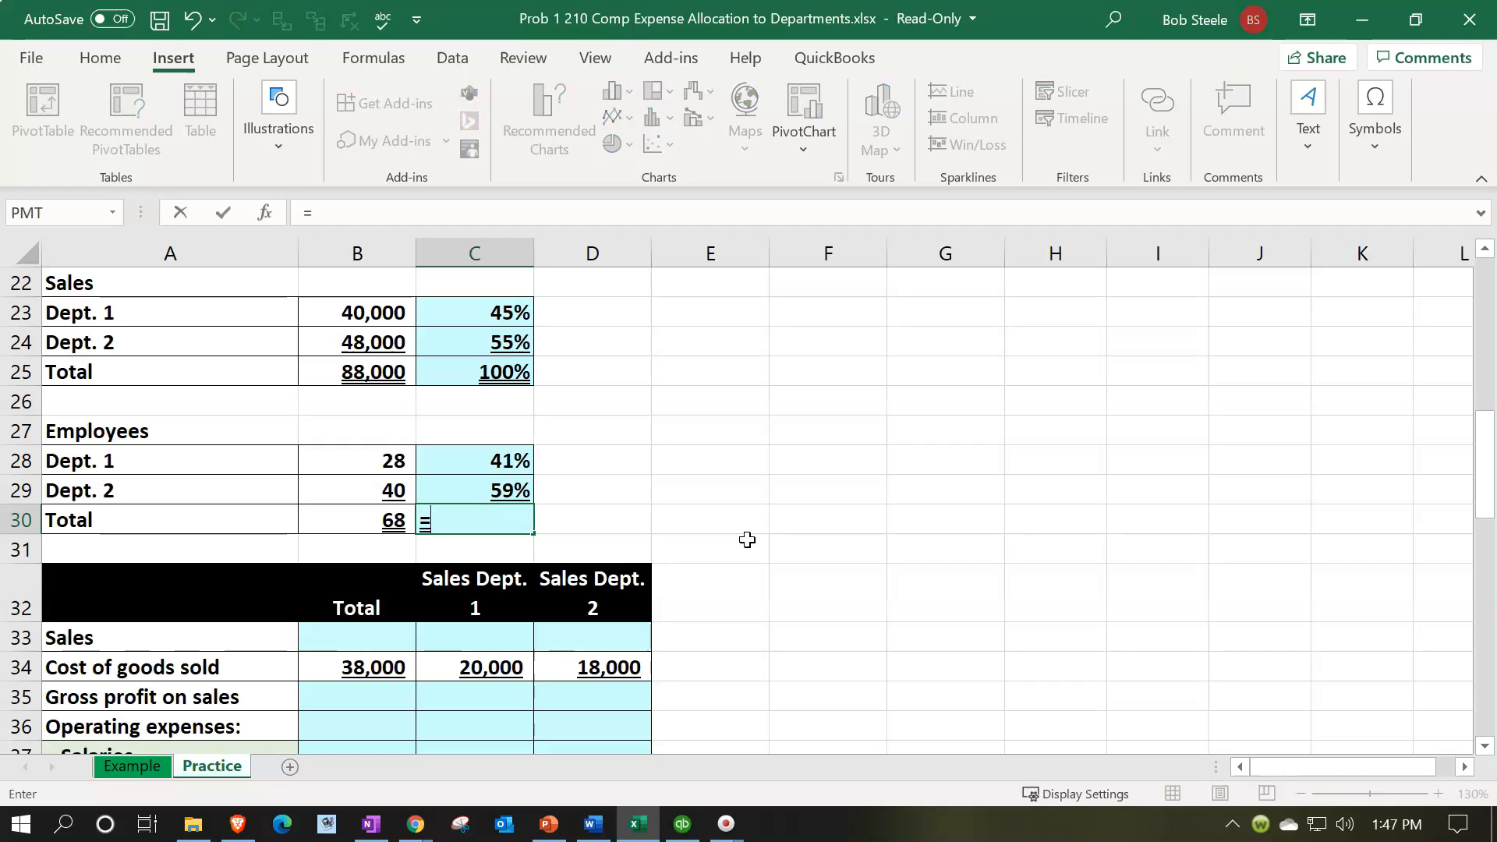
type("sum9")
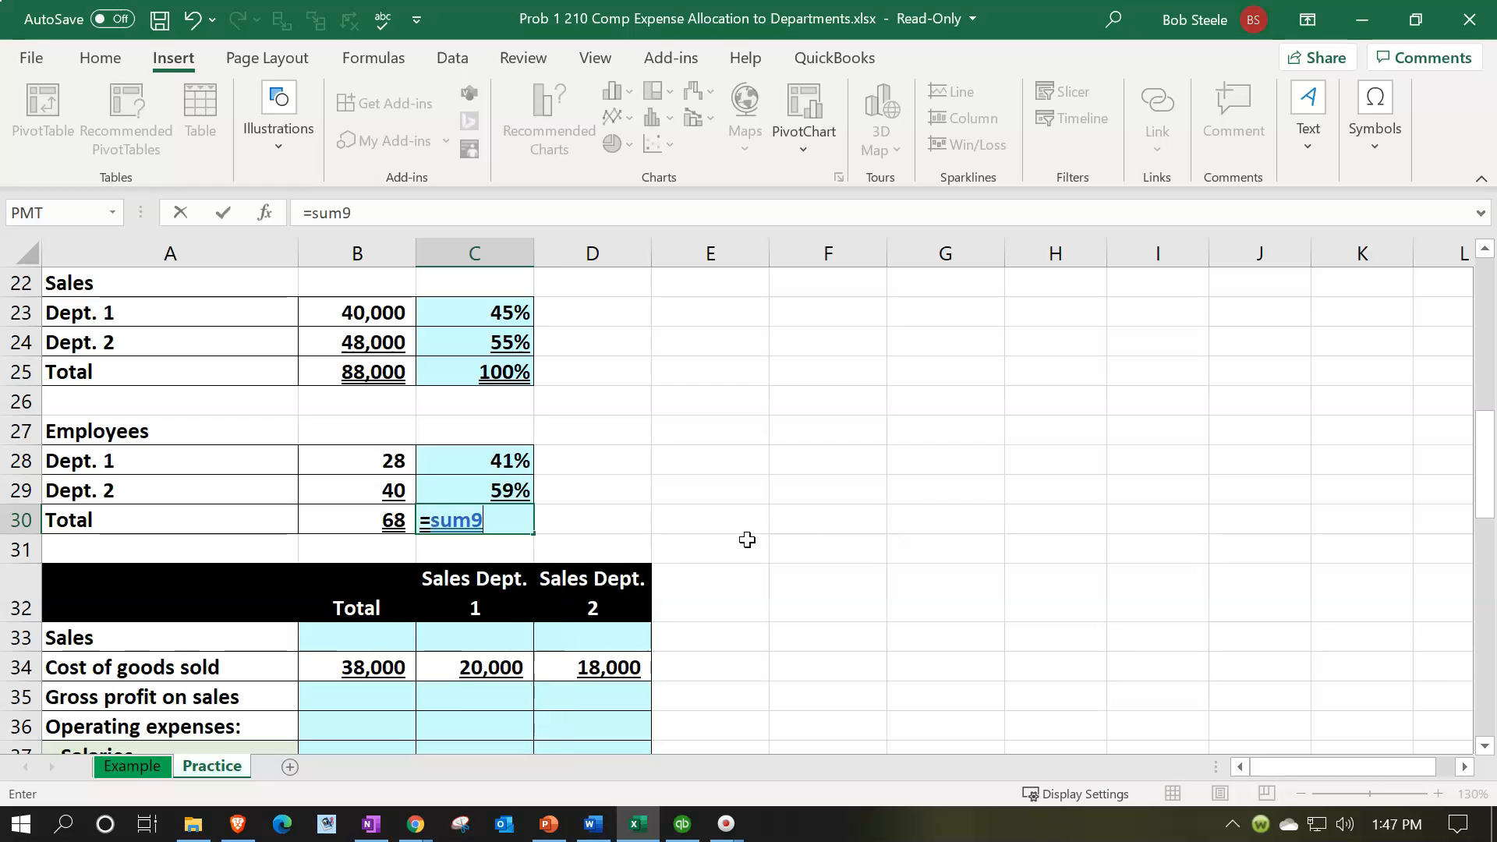
key("BackSpace")
type("(")
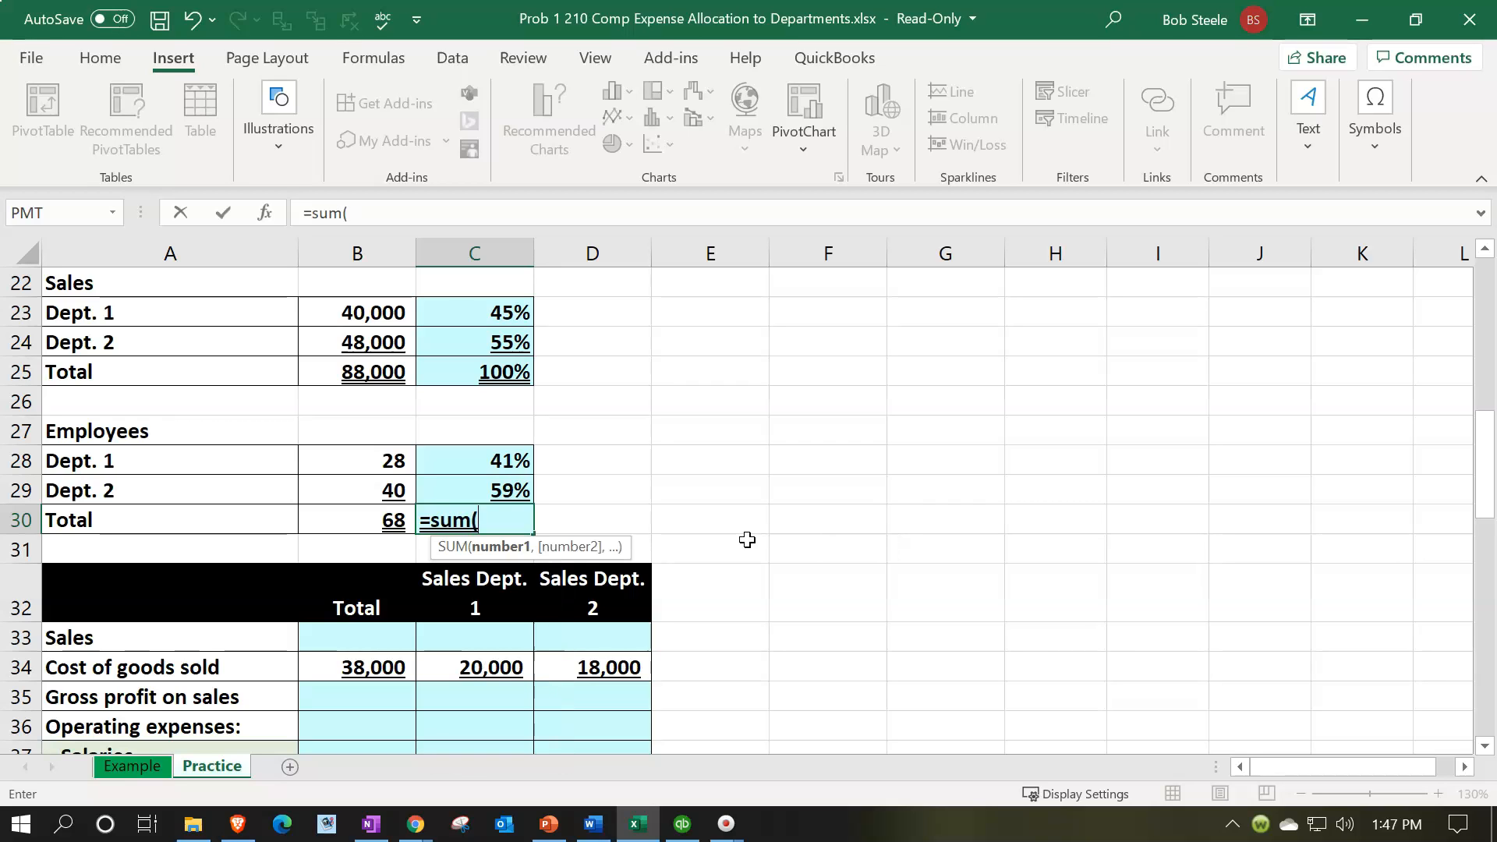
key("Up")
key("shift+Up")
key("Return")
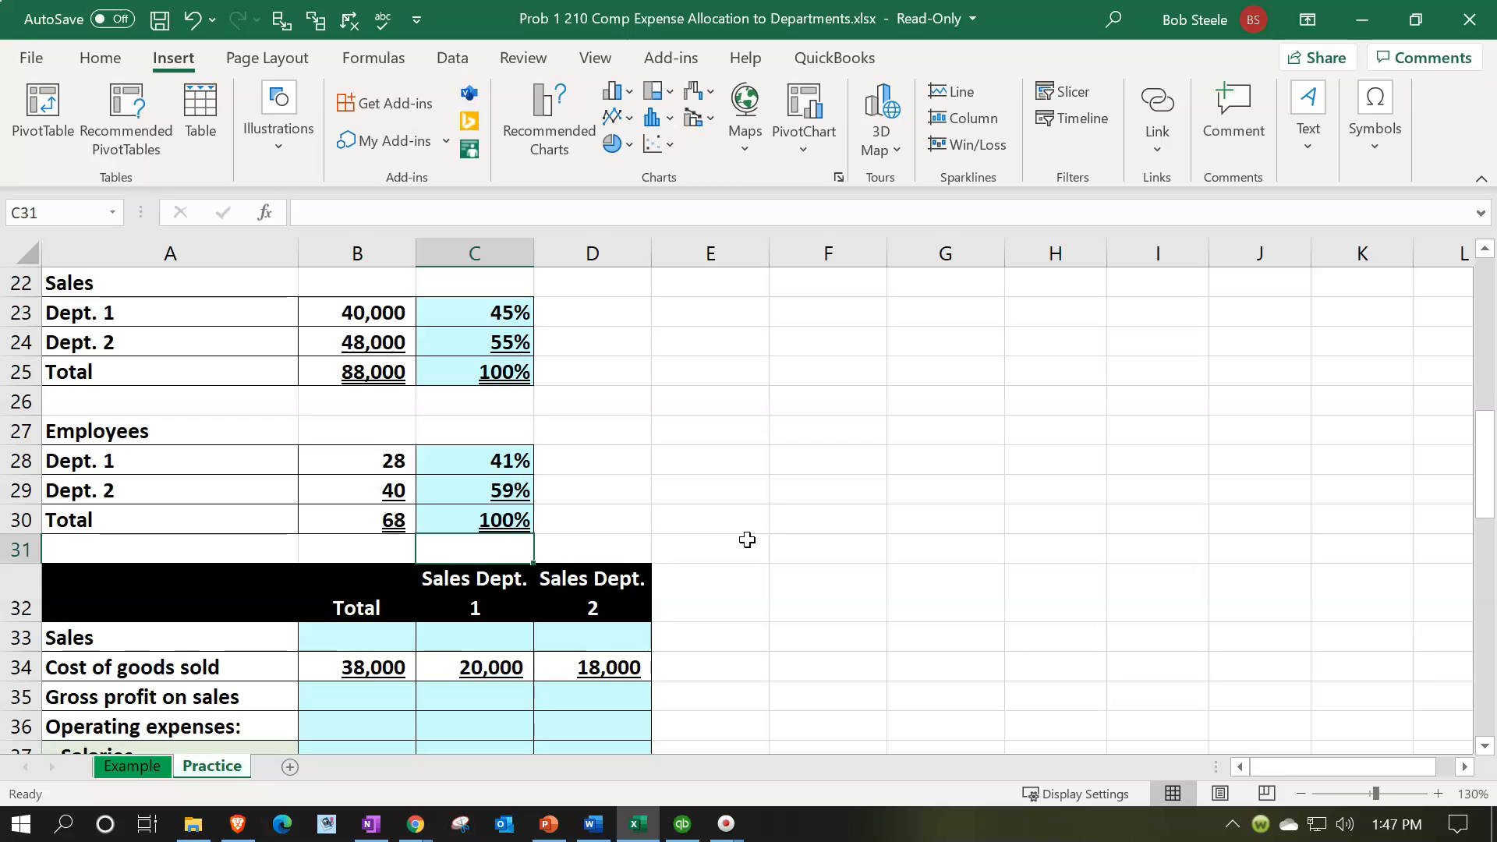
scroll(659, 468, "up", 3)
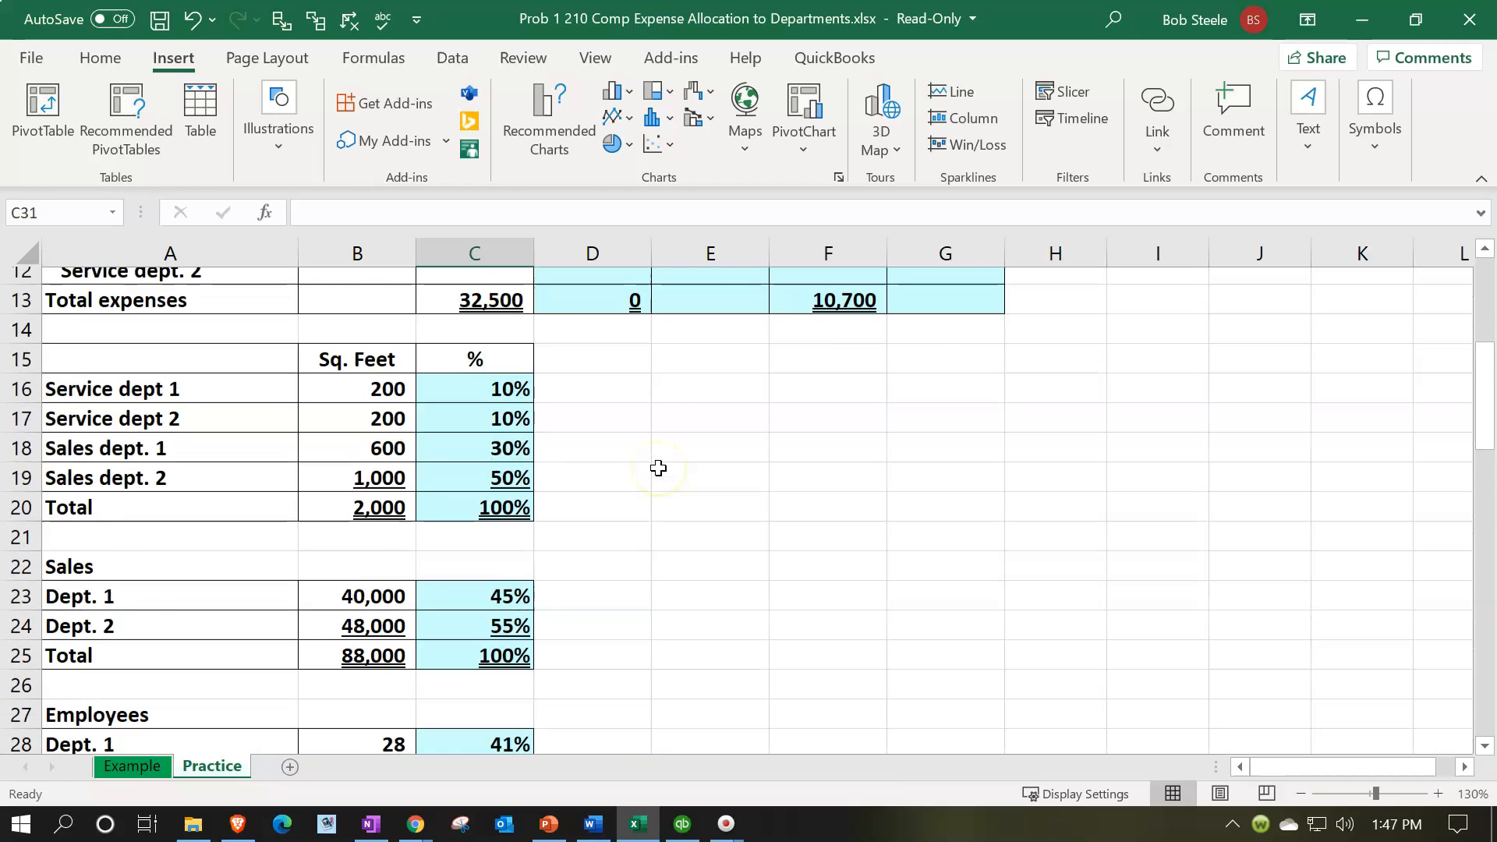
scroll(658, 468, "up", 2)
left_click(703, 407)
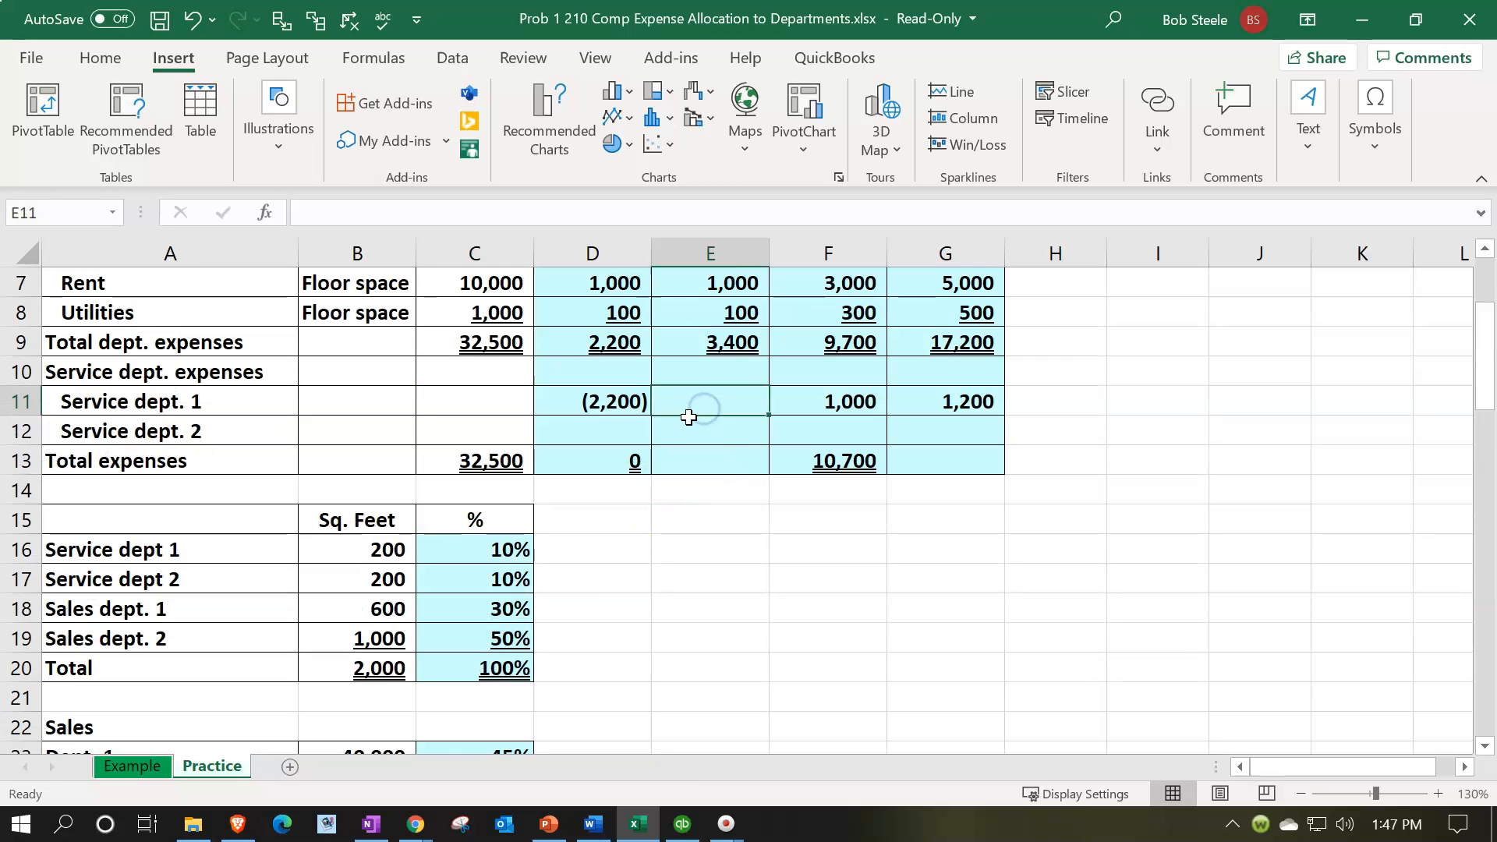
type("-")
key("Up")
key("Up")
key("Up")
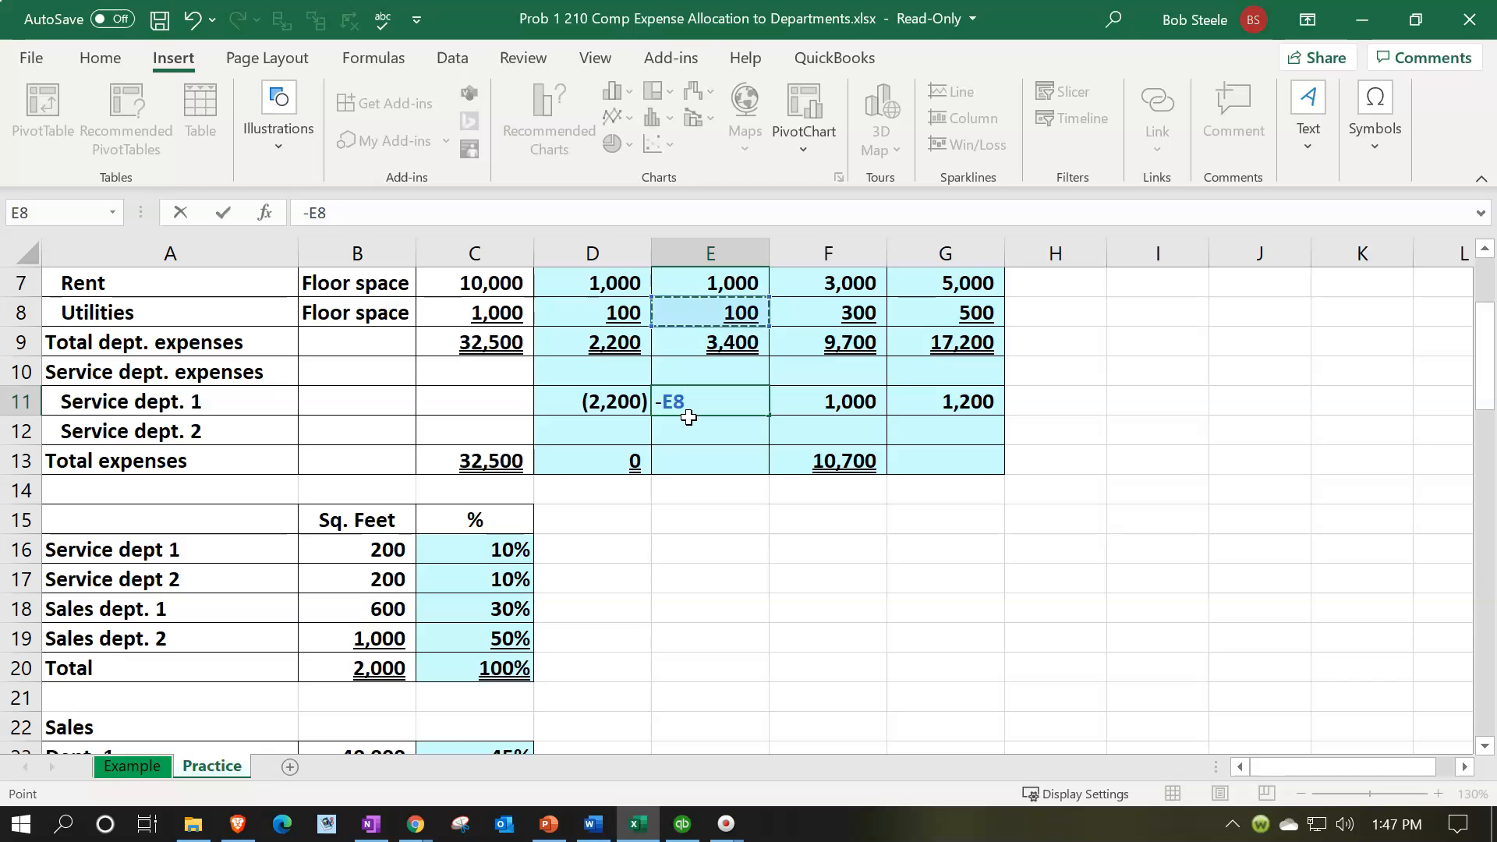
key("BackSpace")
key("BackSpace")
key("BackSpace")
key("Return")
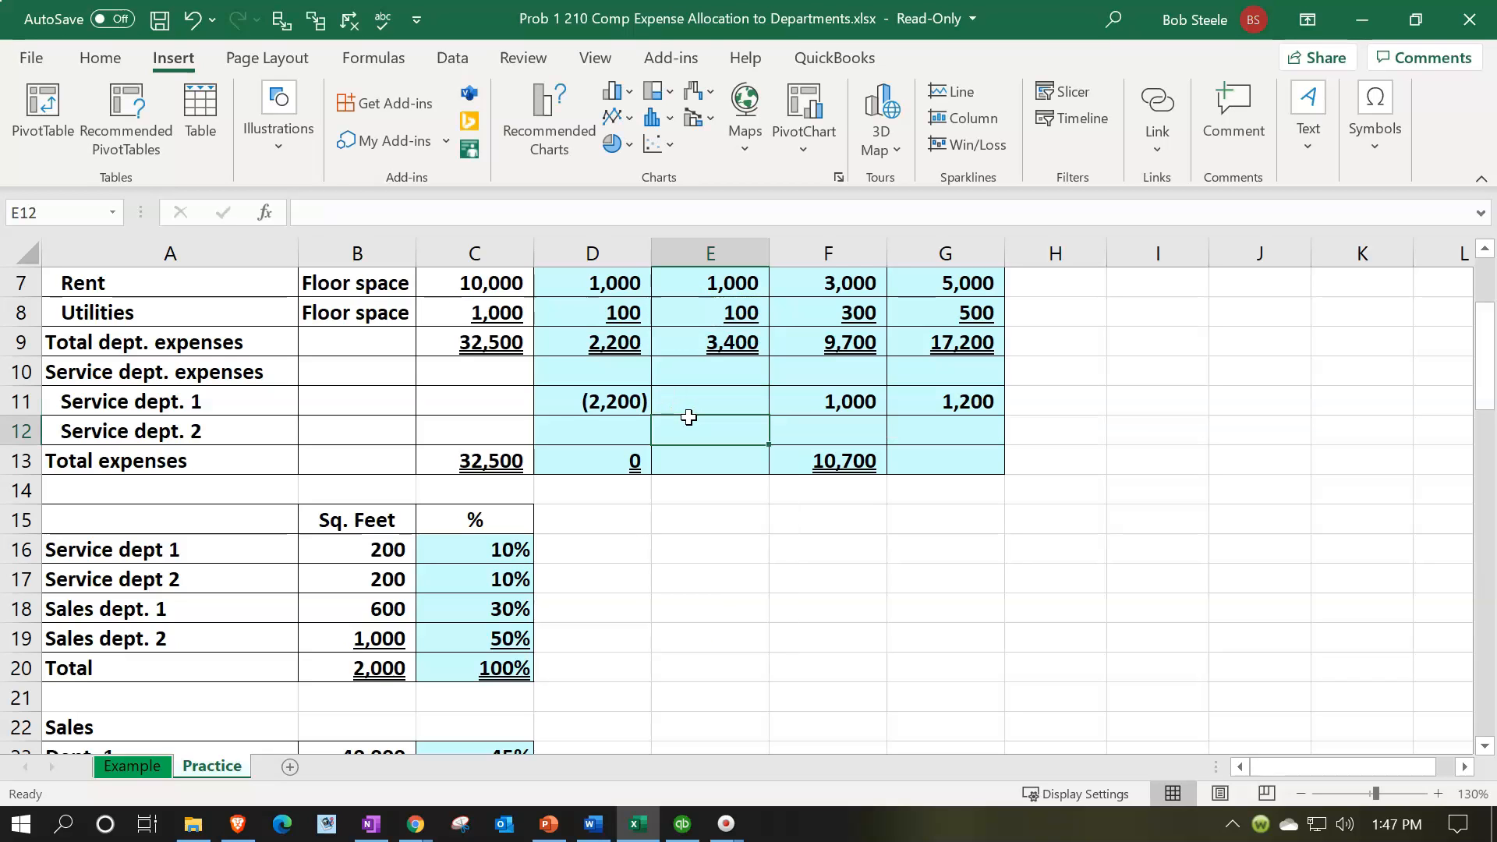
Enter =-E9 in cell E12 to allocate out the total departmental expenses of Service Dept 2.
type("-")
key("Up")
key("Up")
key("Up")
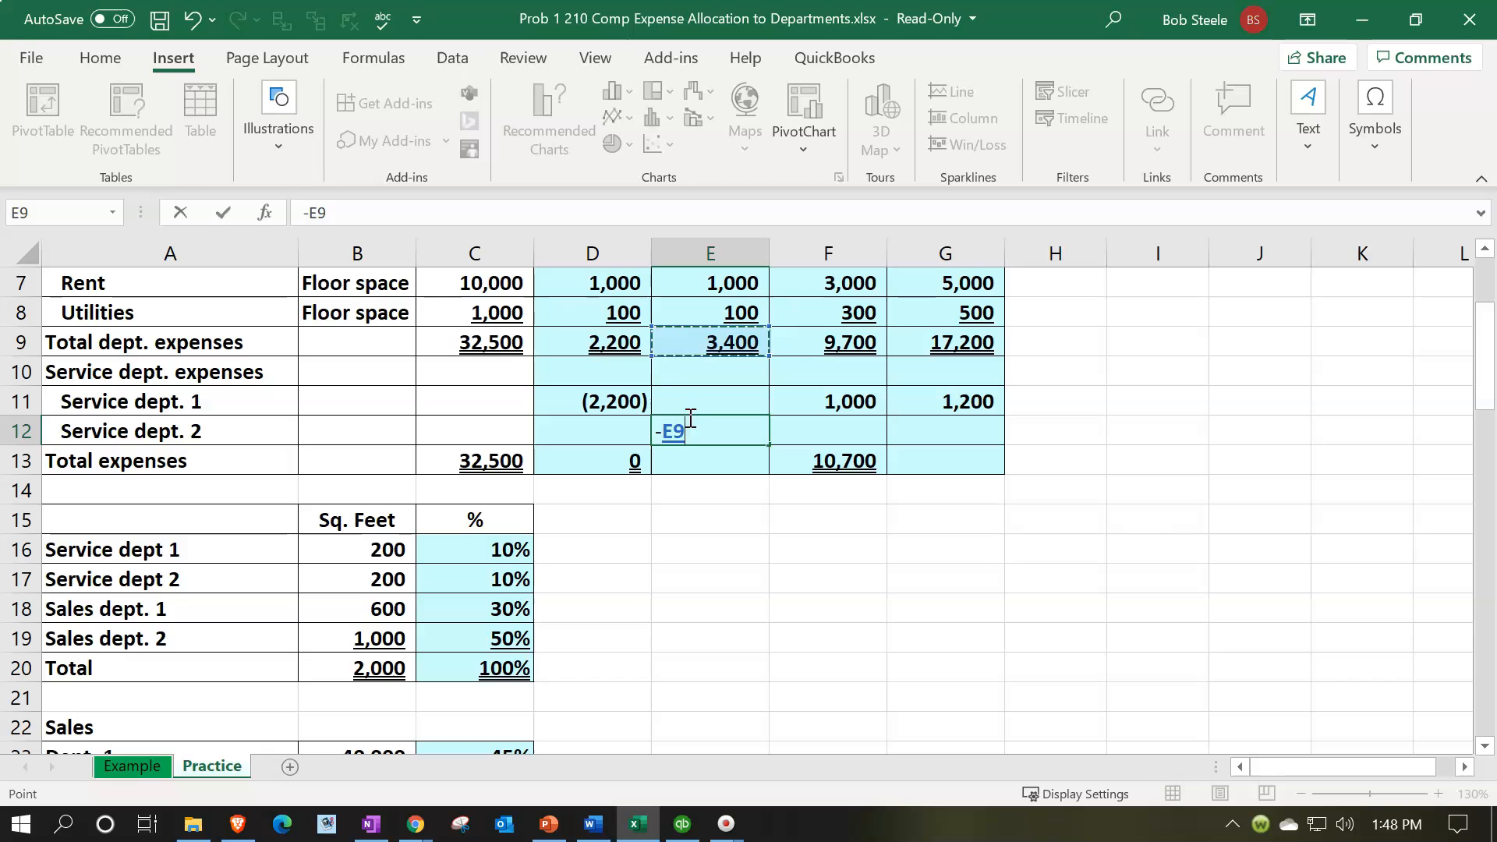
key("Return")
Allocate Service Dept 2's expenses to Sales Dept 1 in cell F12 by its employee share with =-E12*C28.
key("Up")
key("Right")
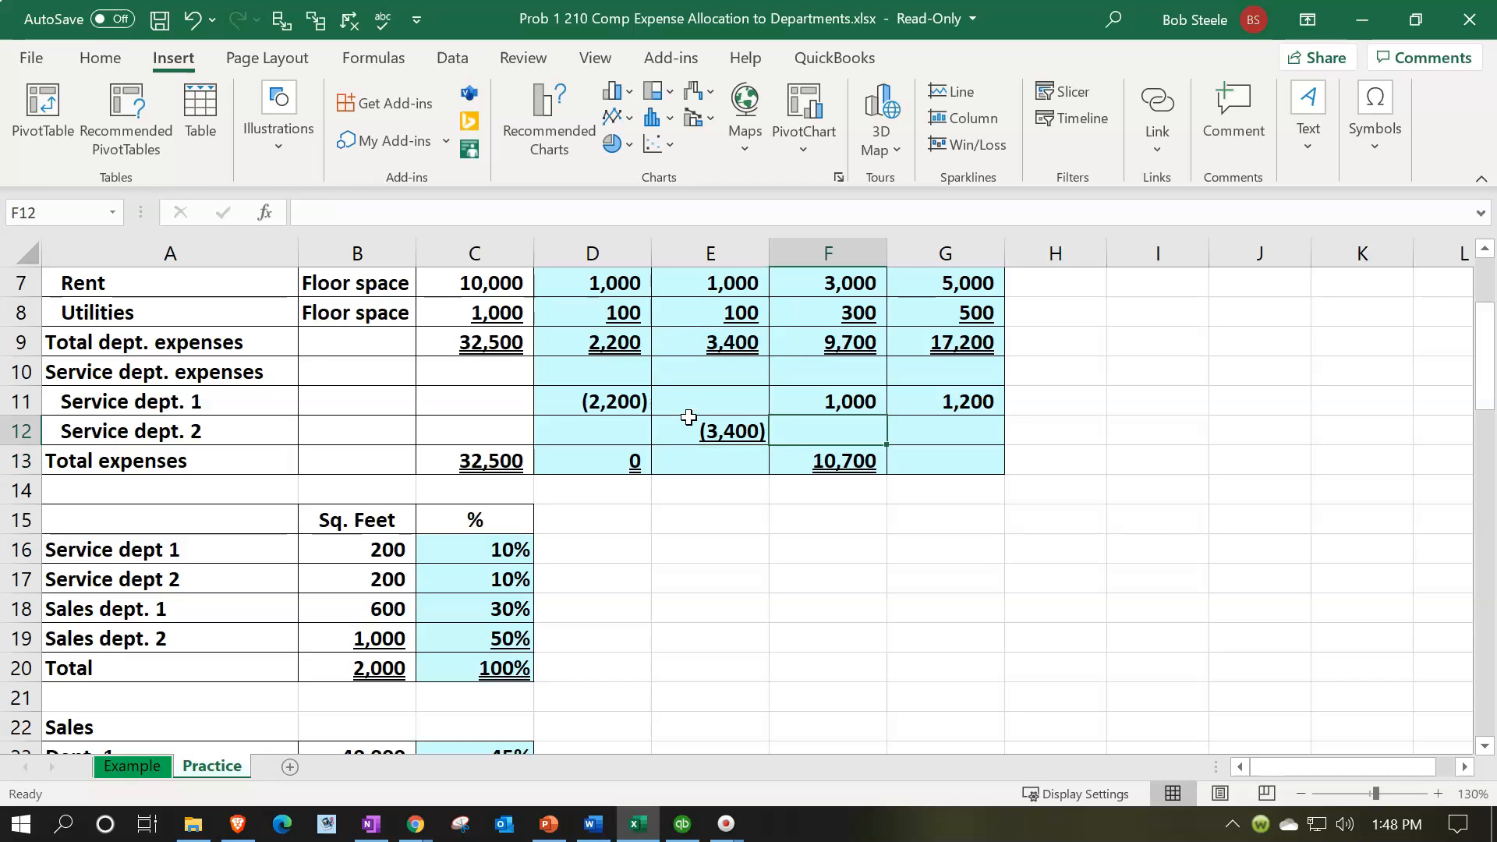
type("-")
key("Left")
type("*")
scroll(687, 419, "up", 2)
scroll(685, 425, "down", 5)
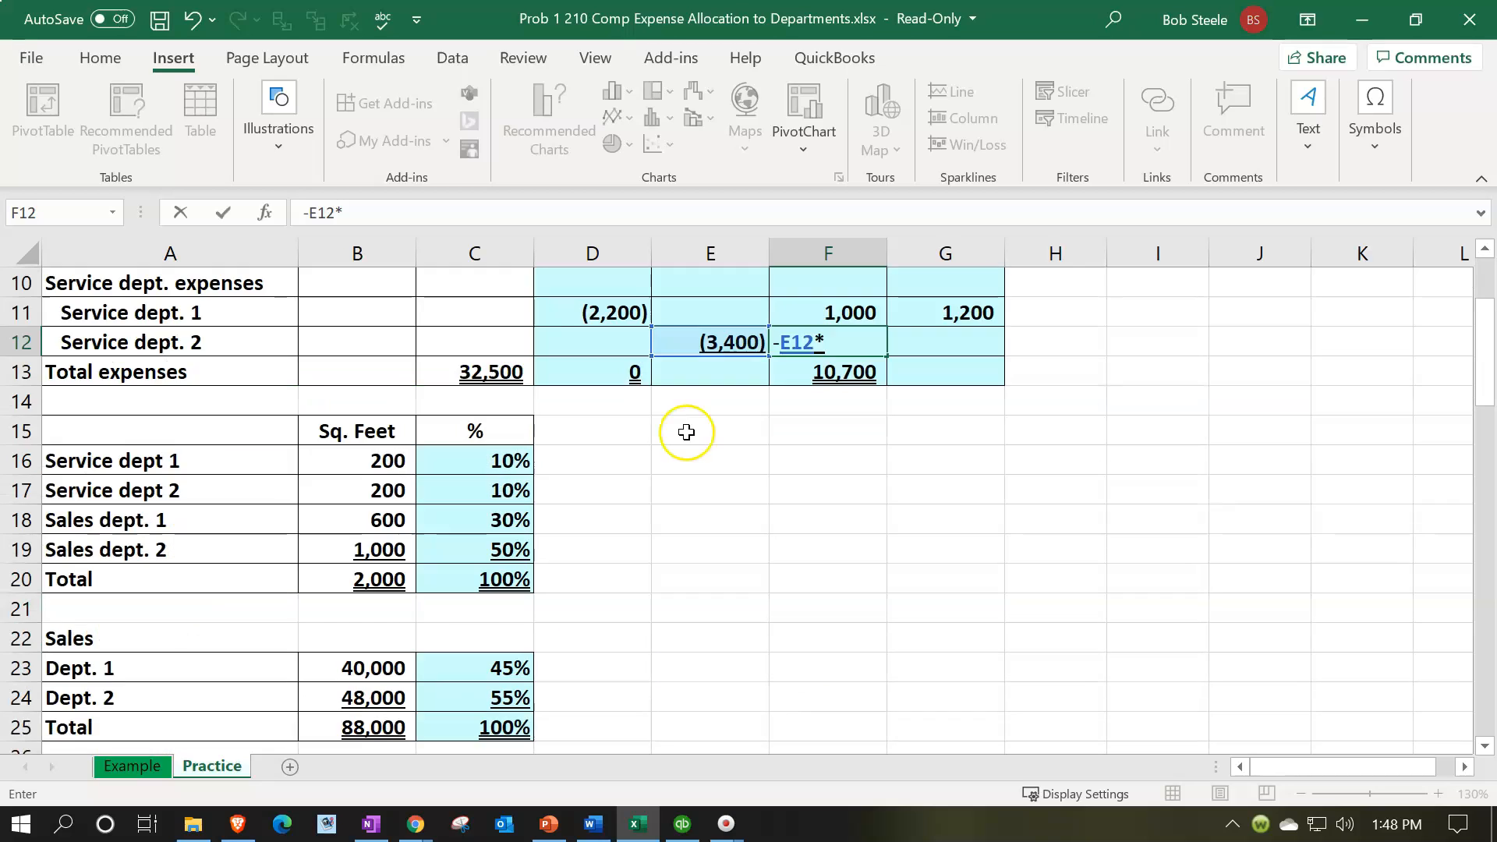
left_click(524, 638)
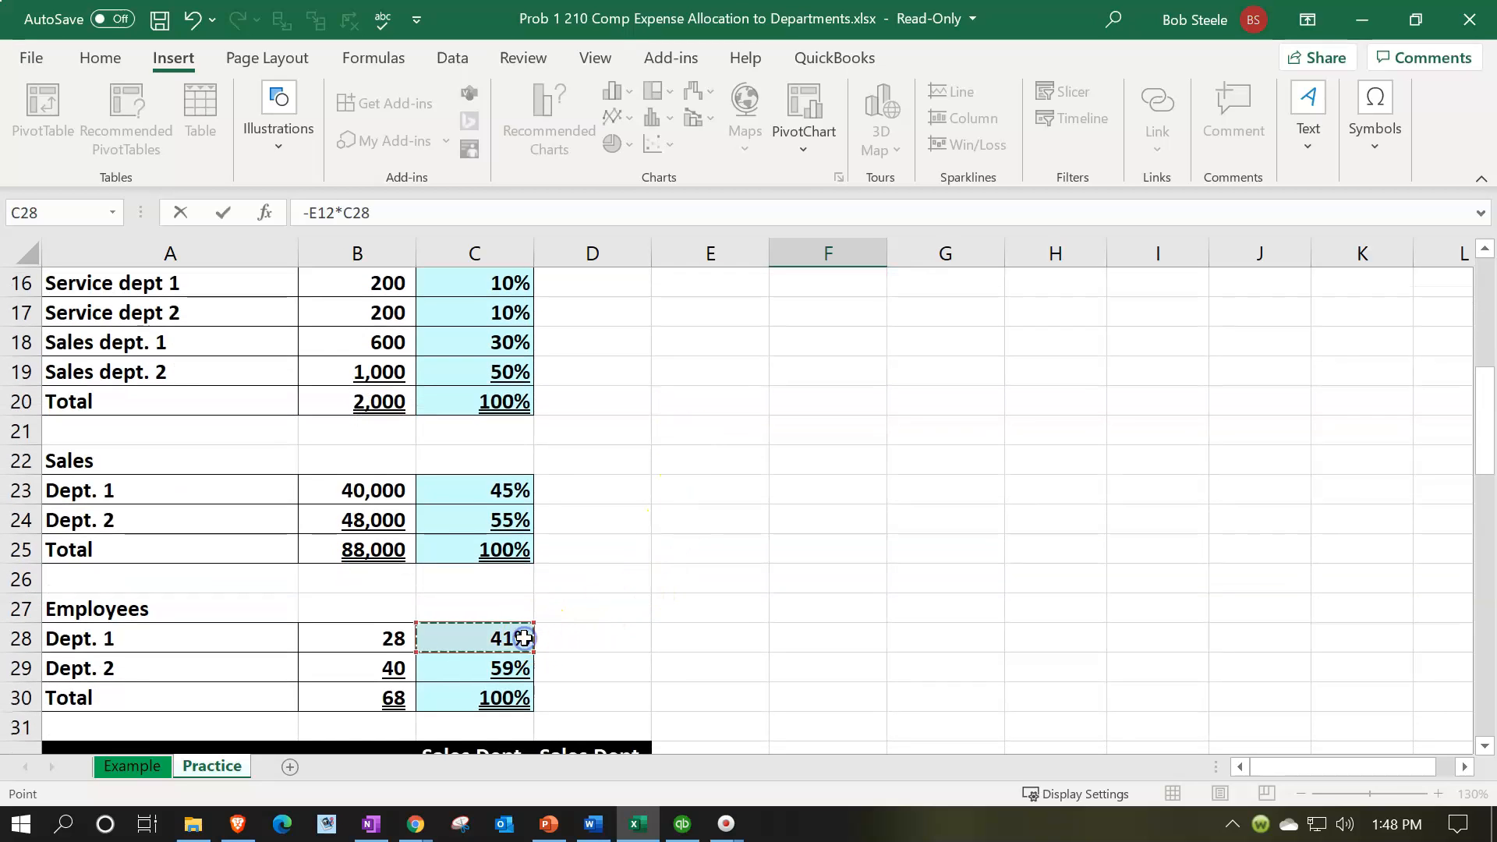
scroll(525, 455, "up", 3)
key("Tab")
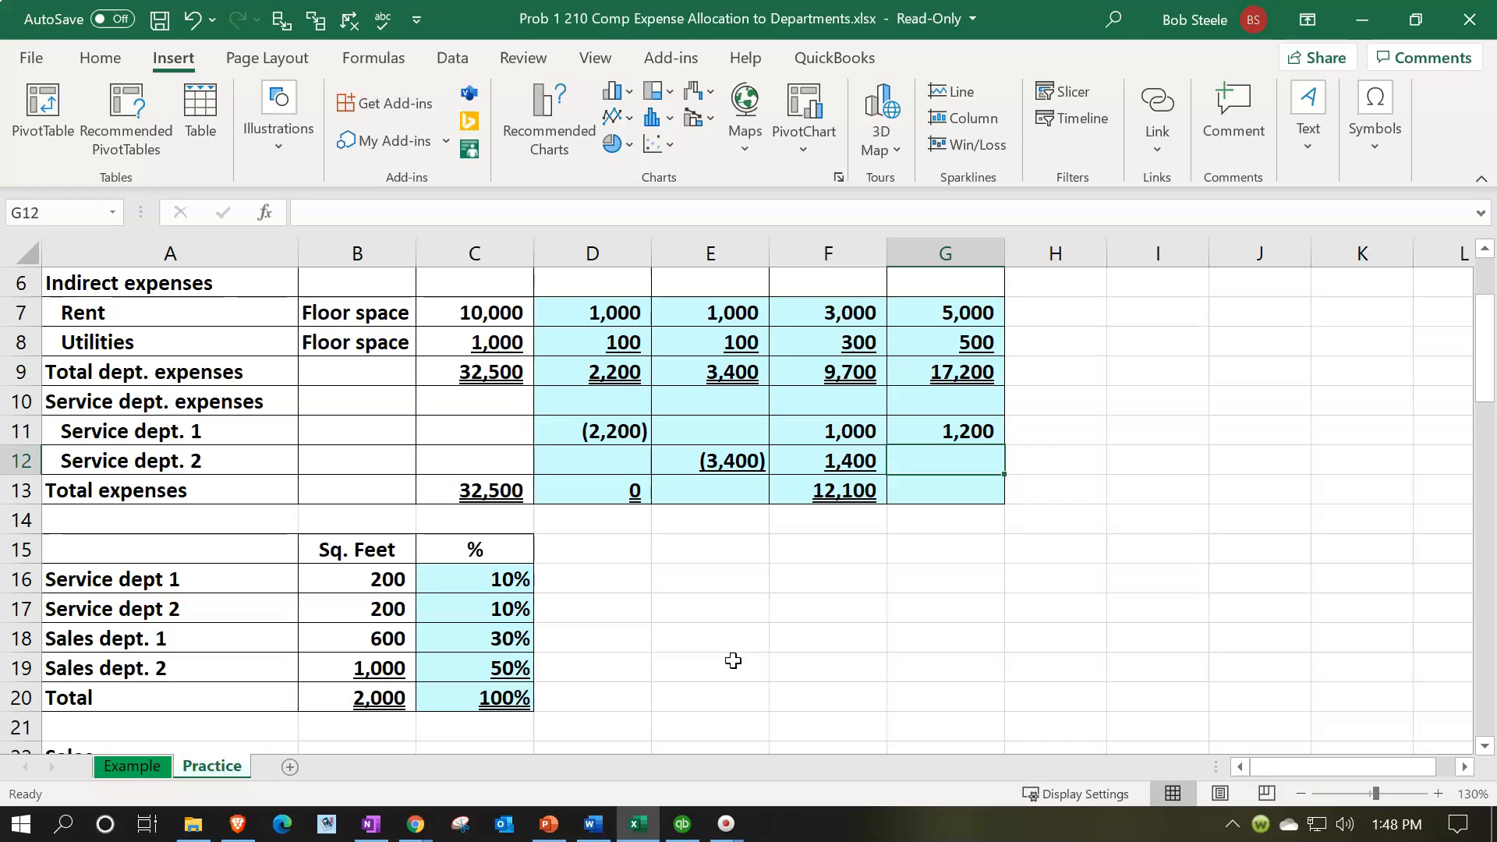
Allocate Service Dept 2's expenses to Sales Dept 2 in cell G12 with =-E12*C29 and check the sum of E12:G12.
type("-")
key("Left")
key("Left")
type("*")
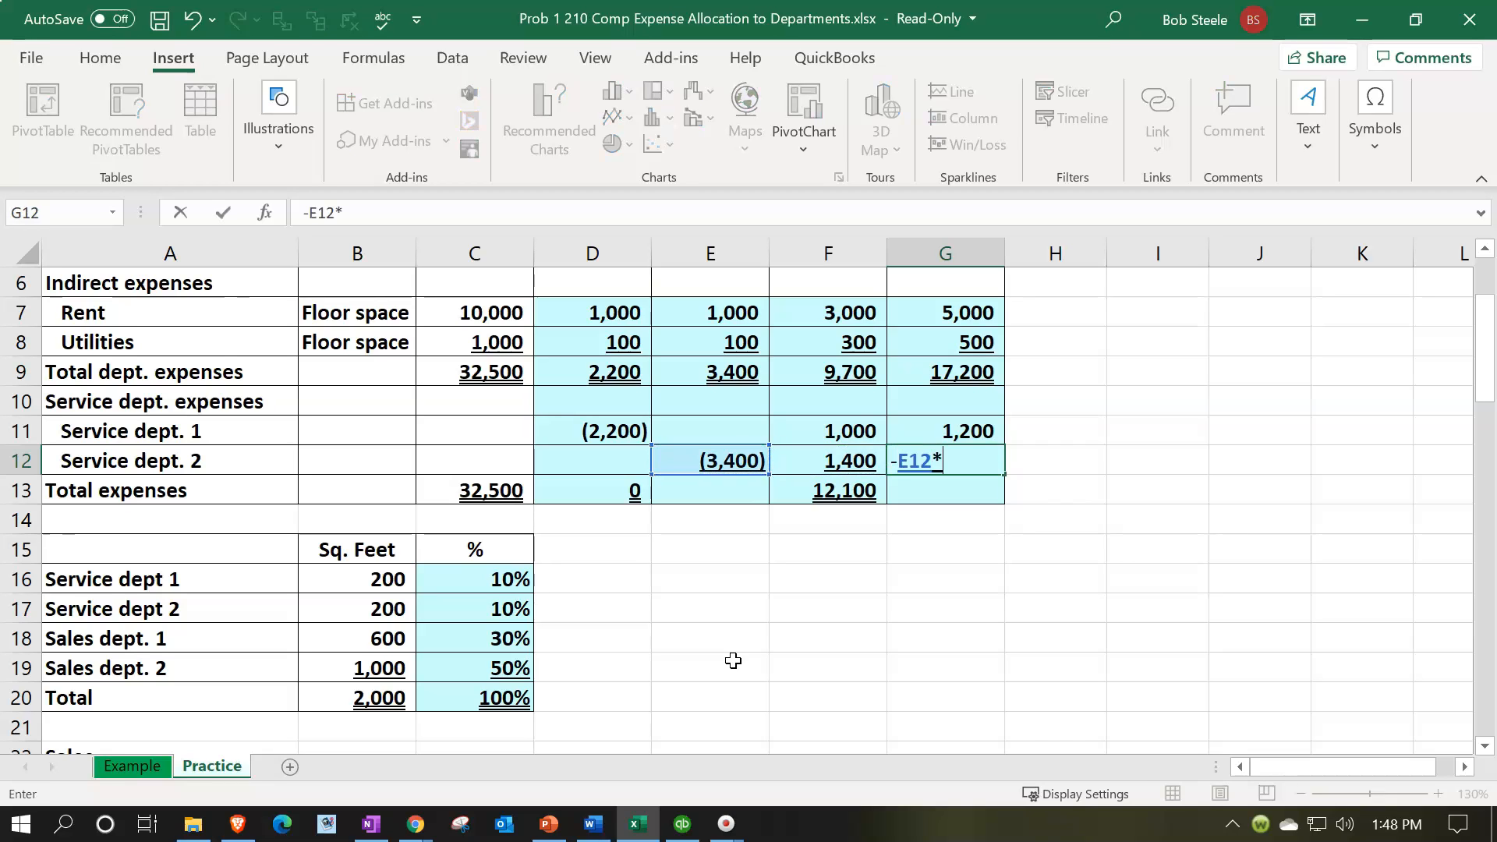
scroll(701, 659, "down", 4)
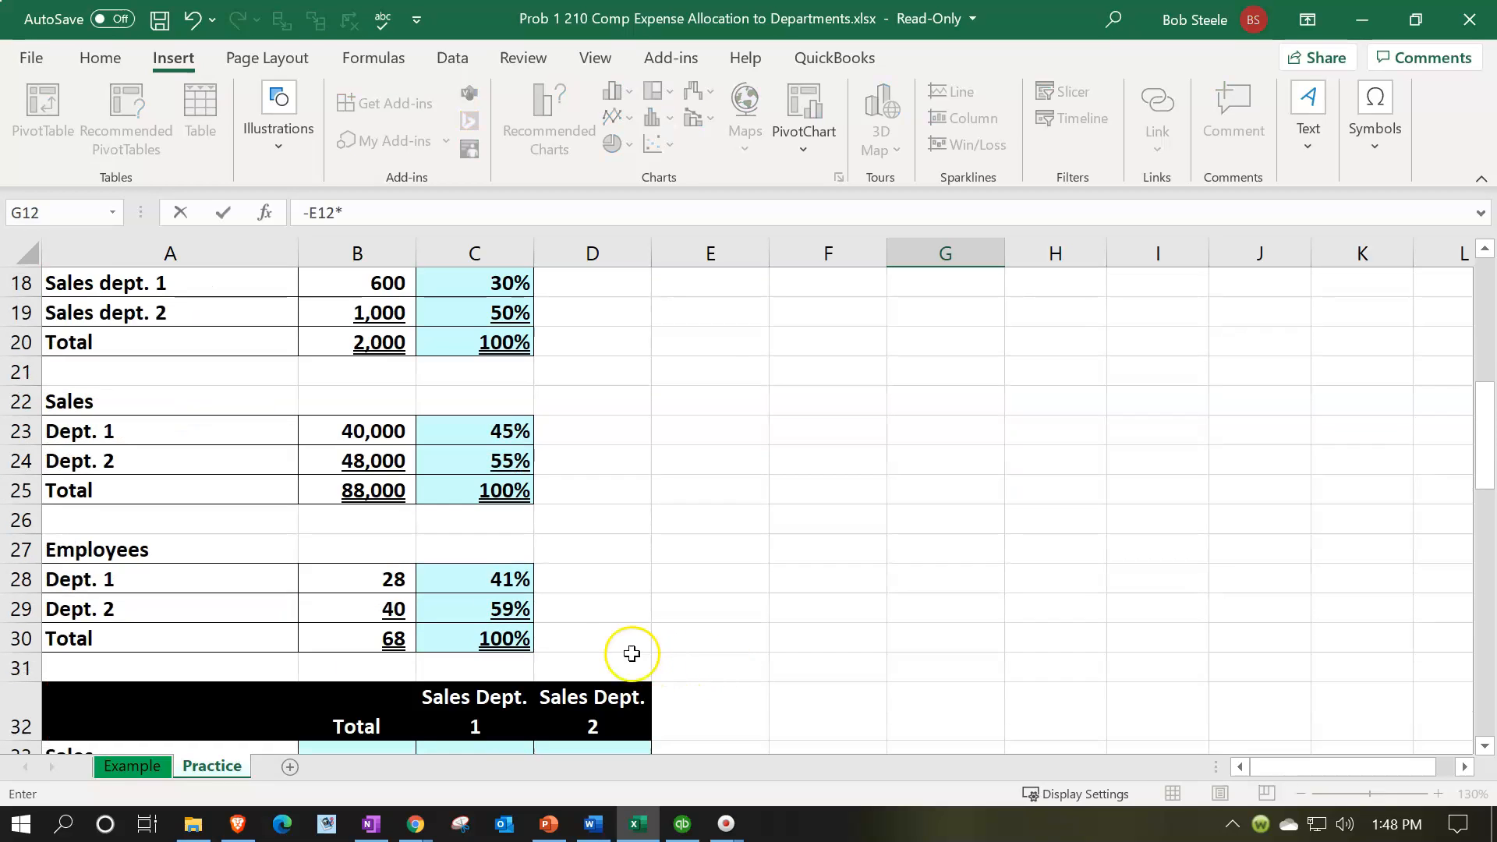
left_click(503, 609)
key("Return")
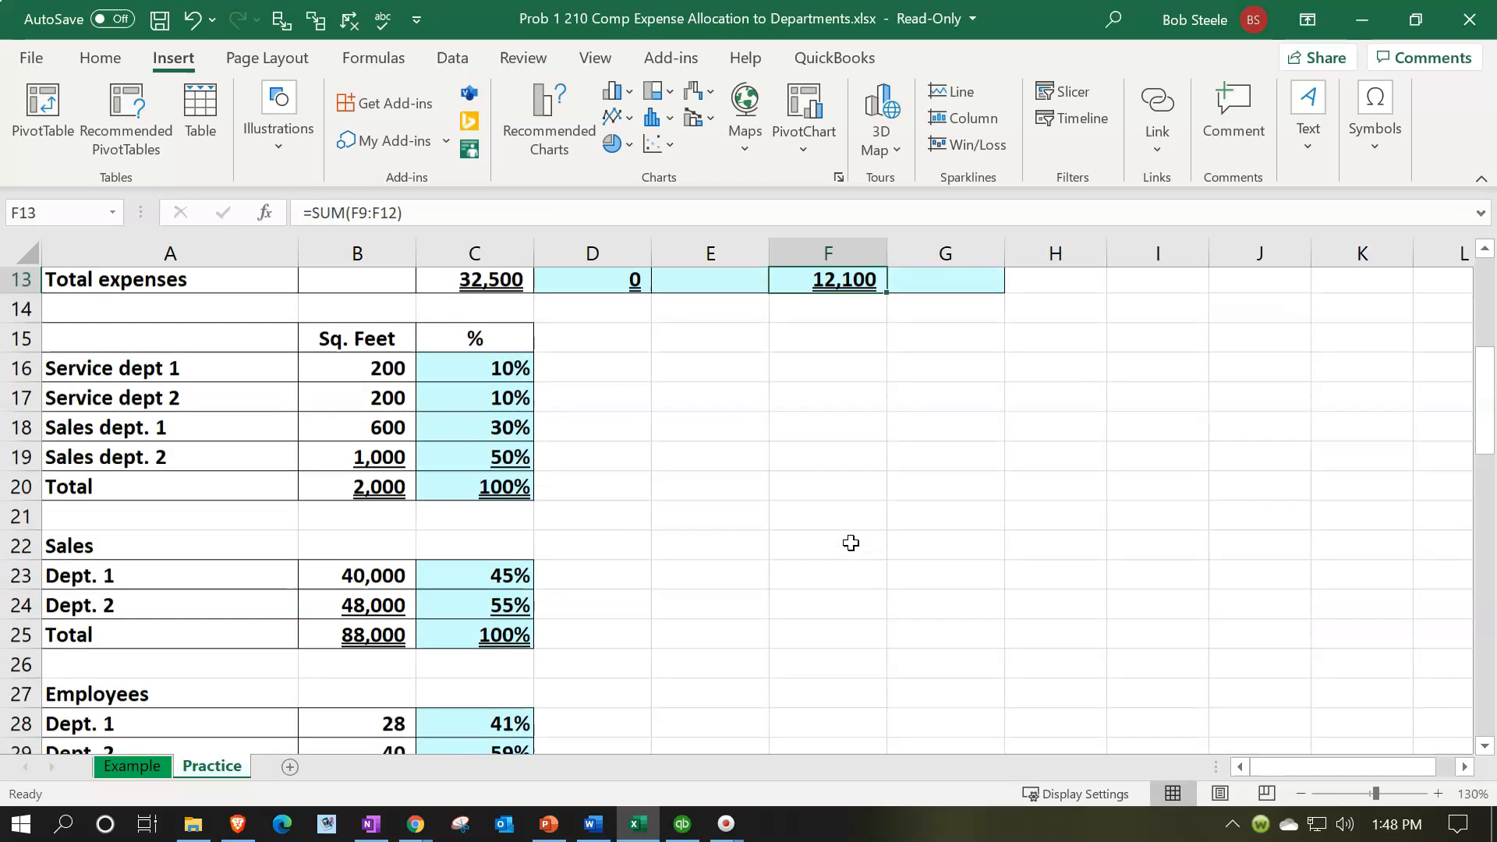
scroll(850, 543, "up", 3)
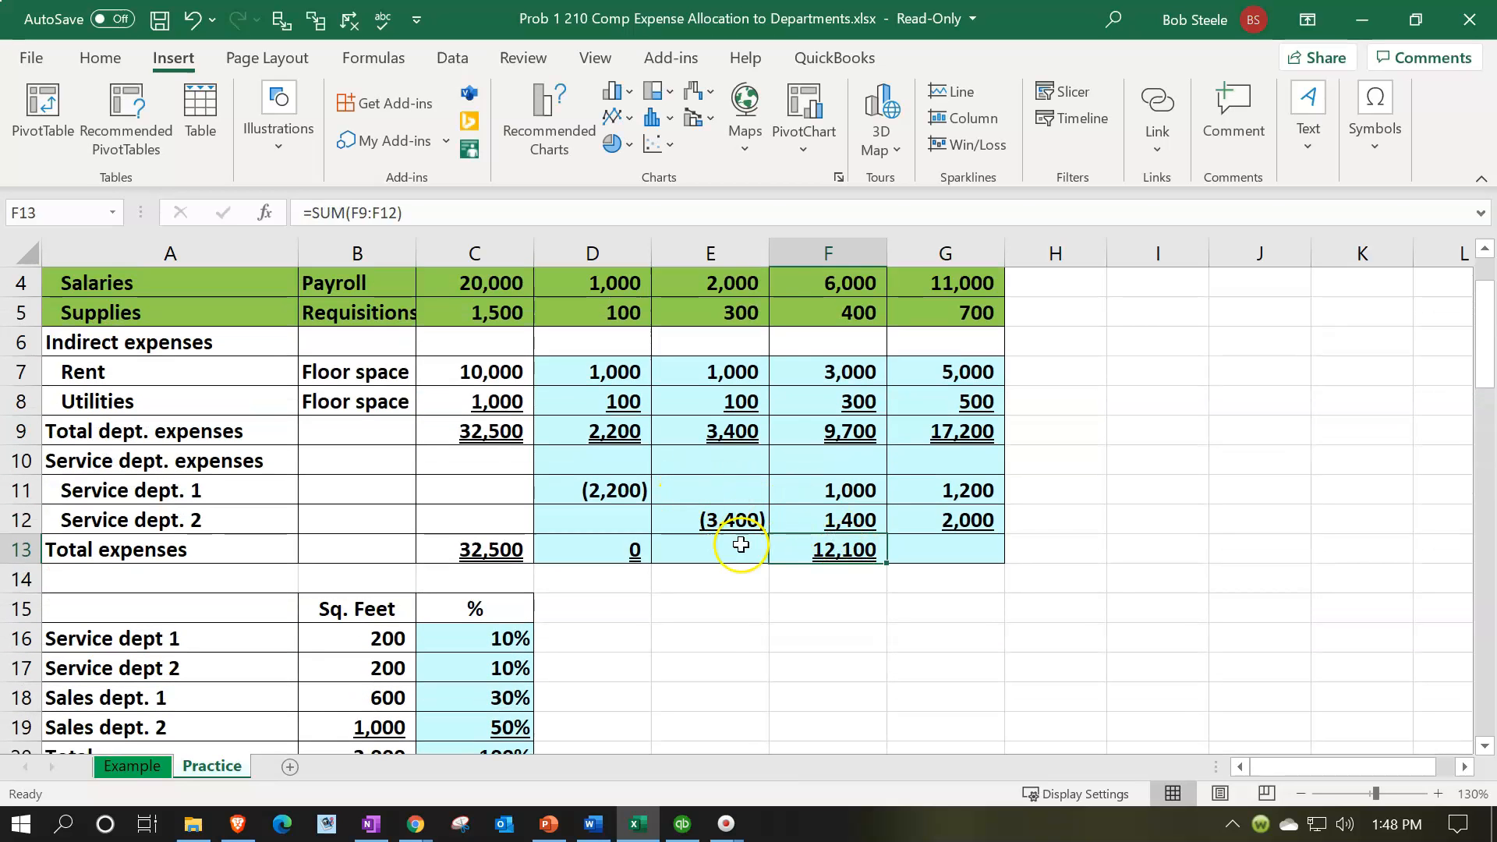
left_click_drag(728, 519, 964, 518)
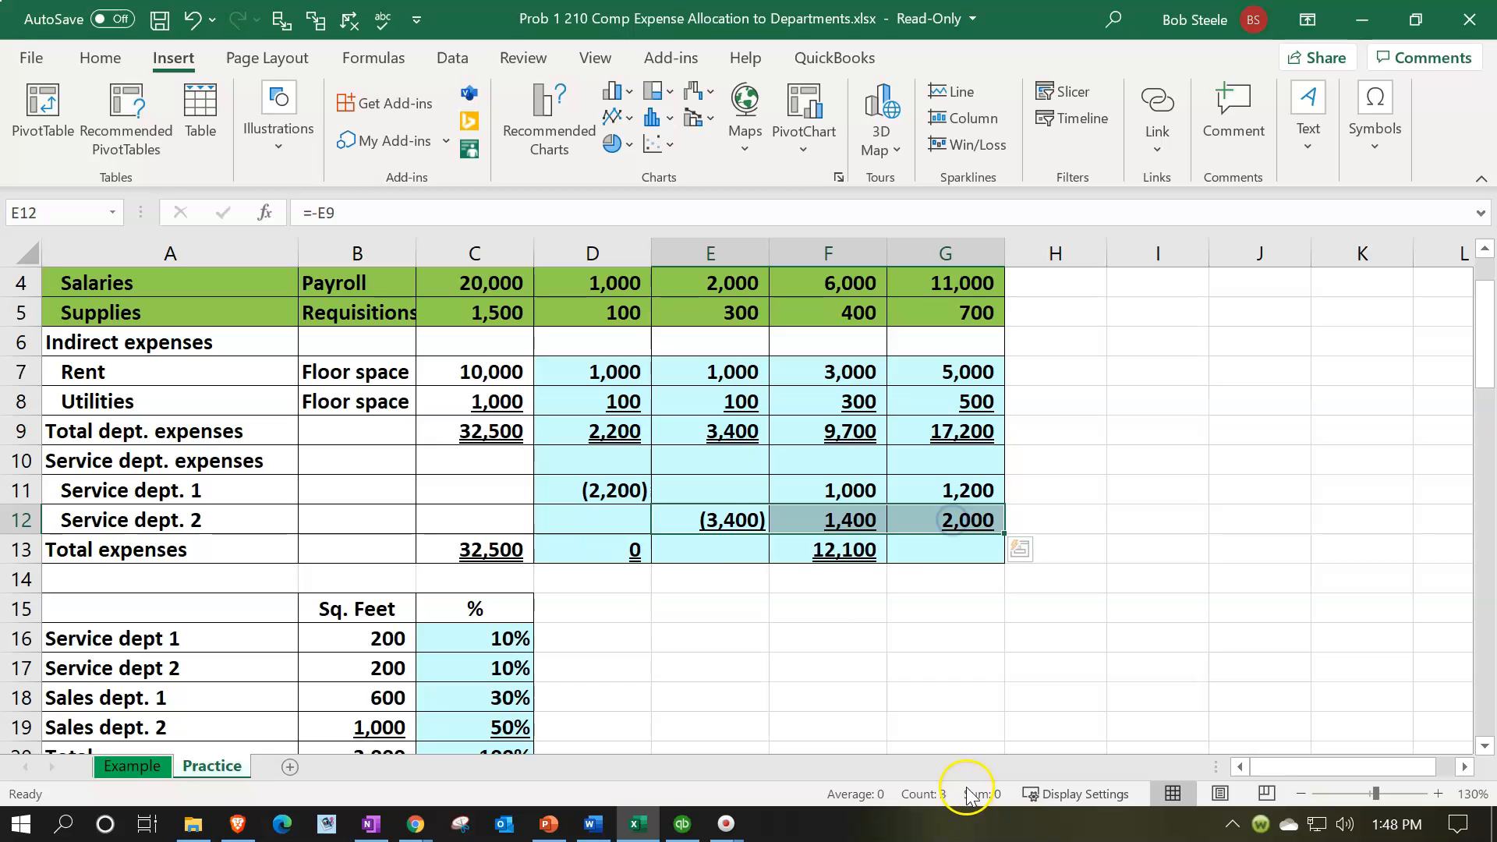
Calculate the total expenses of Service Dept 2 in cell E13 with =SUM(E9:E12) and copy the formula into F13.
left_click(732, 553)
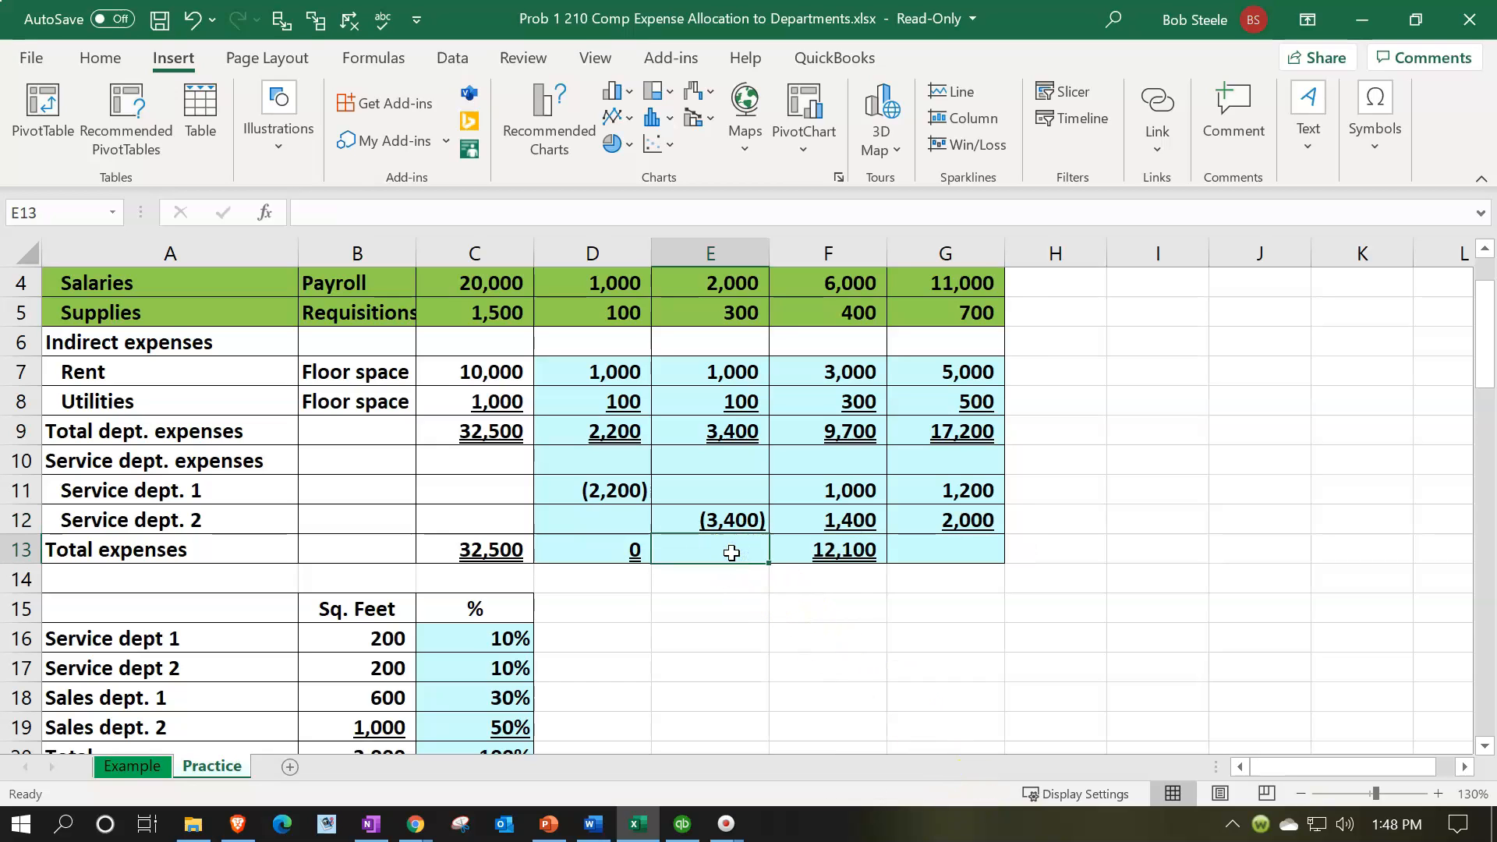
type("=sum(")
key("Up")
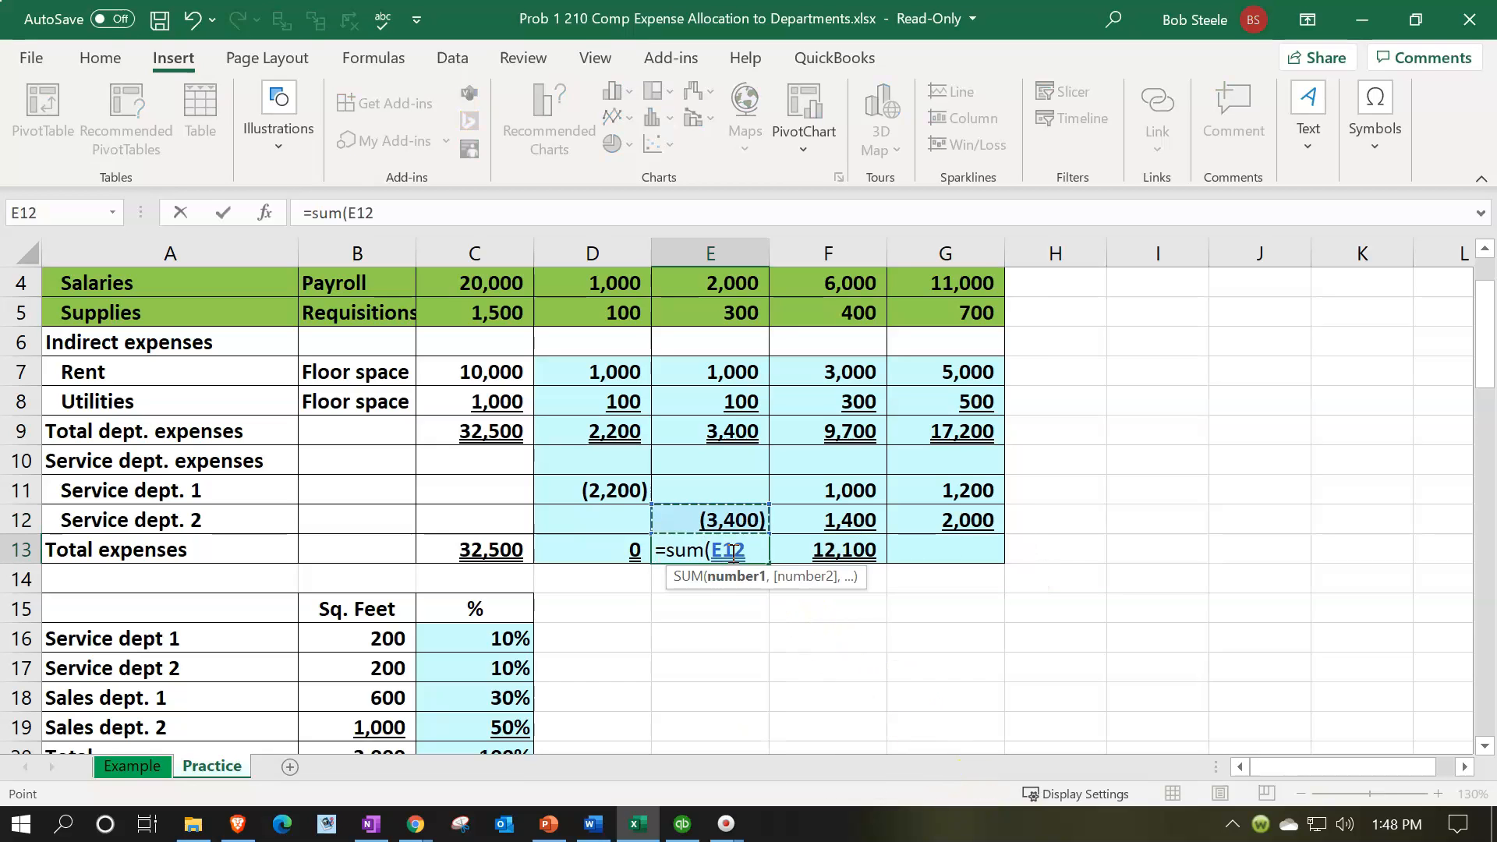
key("shift+Up")
key("shift+Up")
key("shift+Up")
key("Tab")
key("ctrl+r")
Calculate the total expenses of Sales Dept 2 in cell G13 with the formula =SUM(G9:G12).
key("Tab")
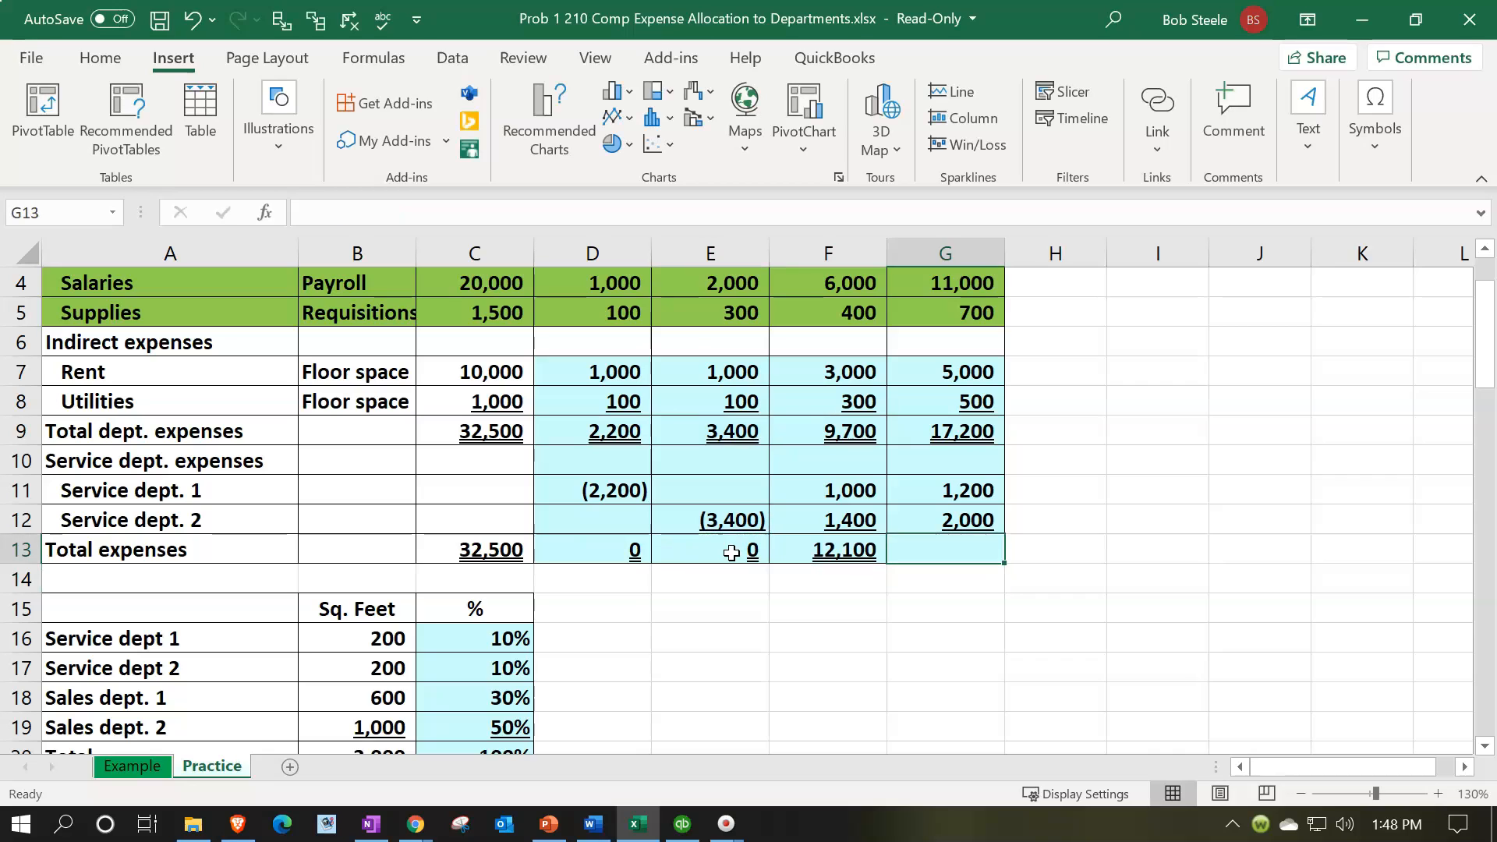
type("=sum(")
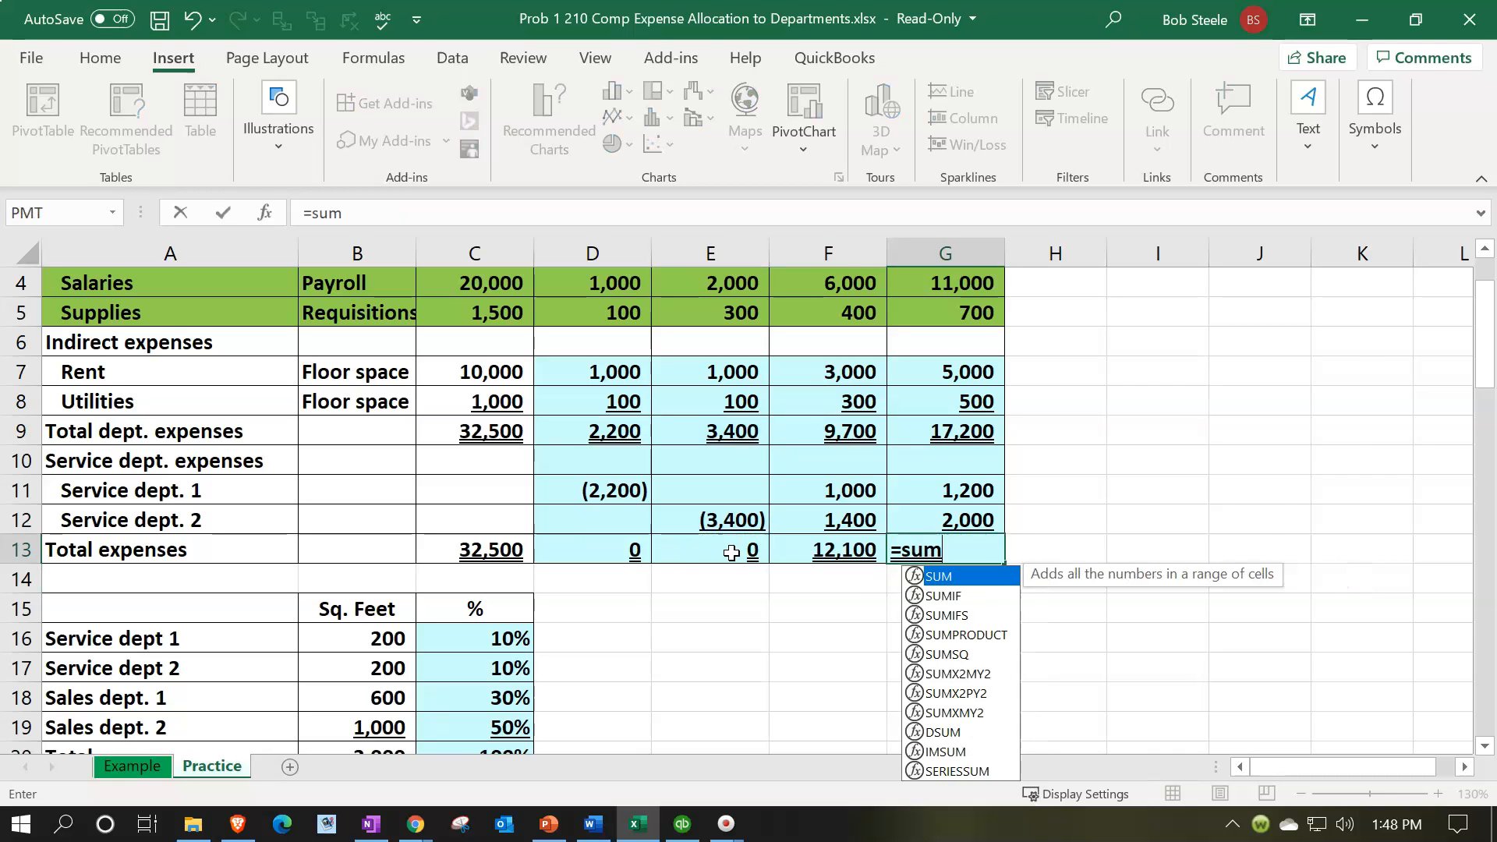
key("Up")
key("shift+Up")
key("shift+Up")
key("shift+Up")
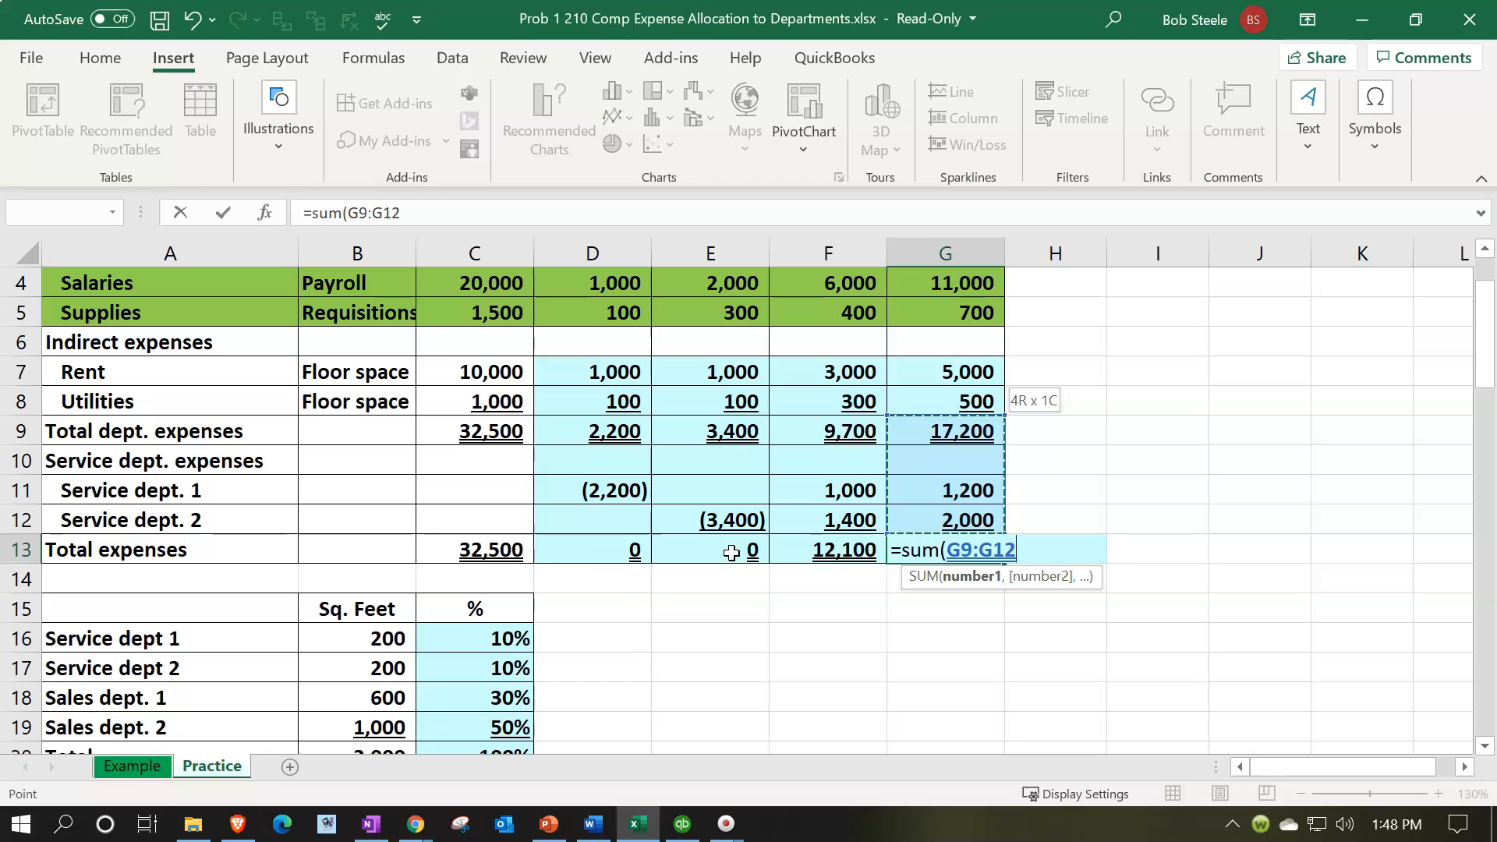
key("Return")
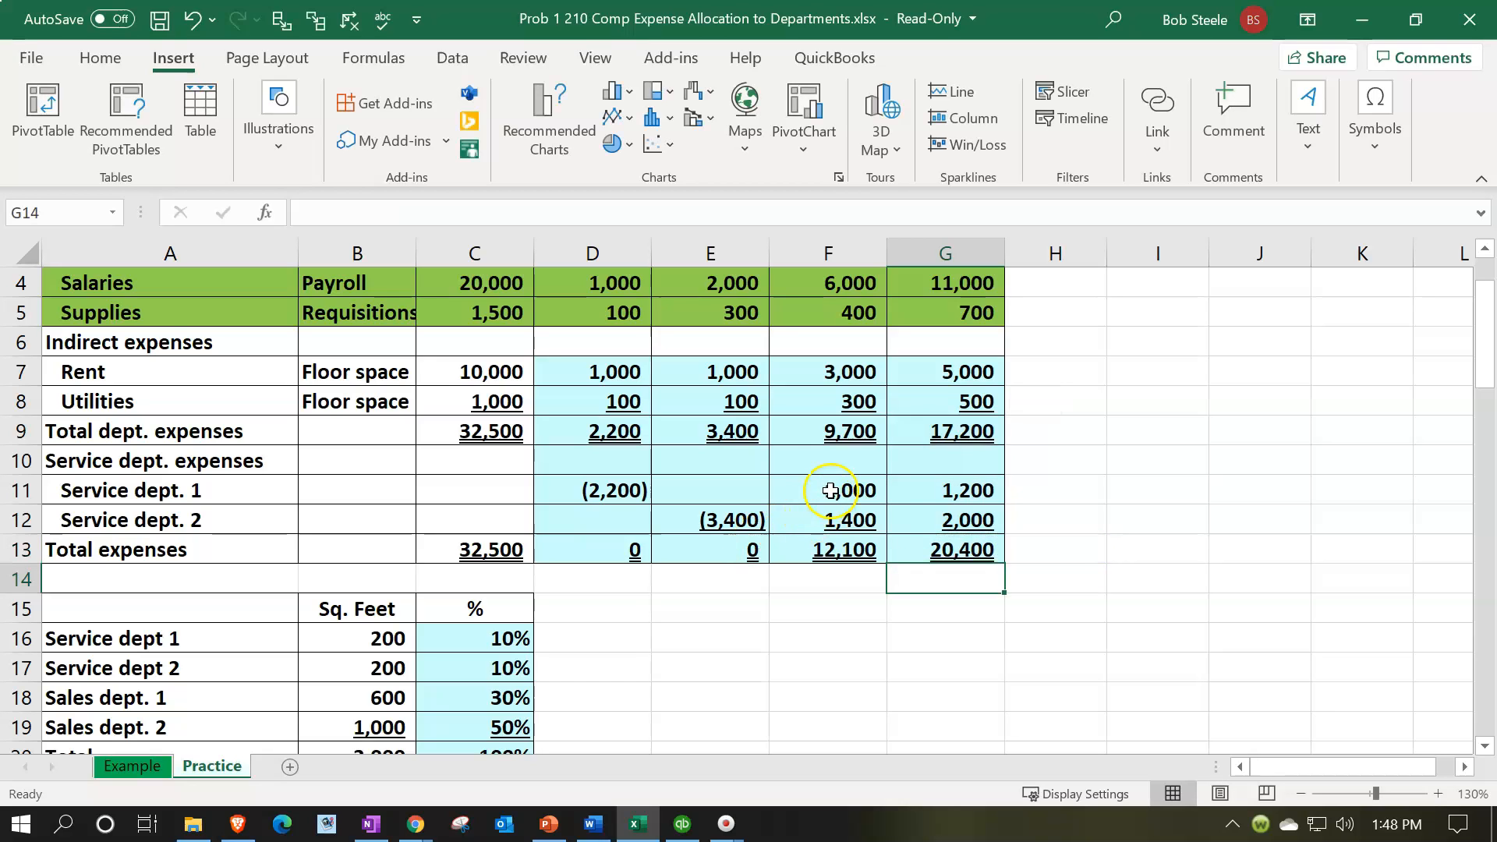
Examine the service department amounts allocated to both sales departments and Service Dept 1's rent, utilities and total departmental expenses.
left_click_drag(829, 491, 830, 520)
left_click_drag(967, 488, 936, 515)
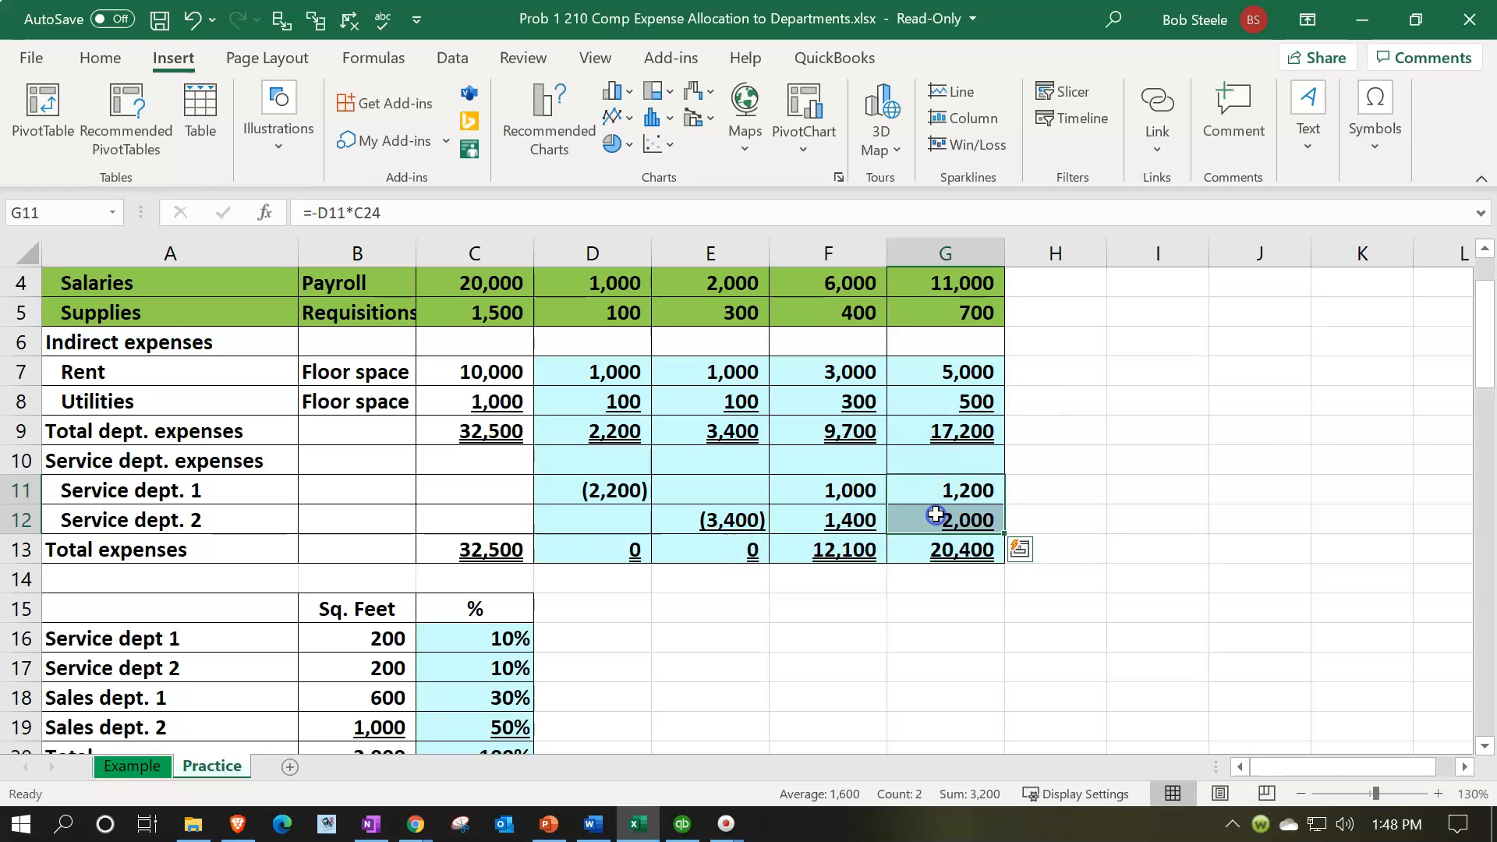
left_click(1043, 484)
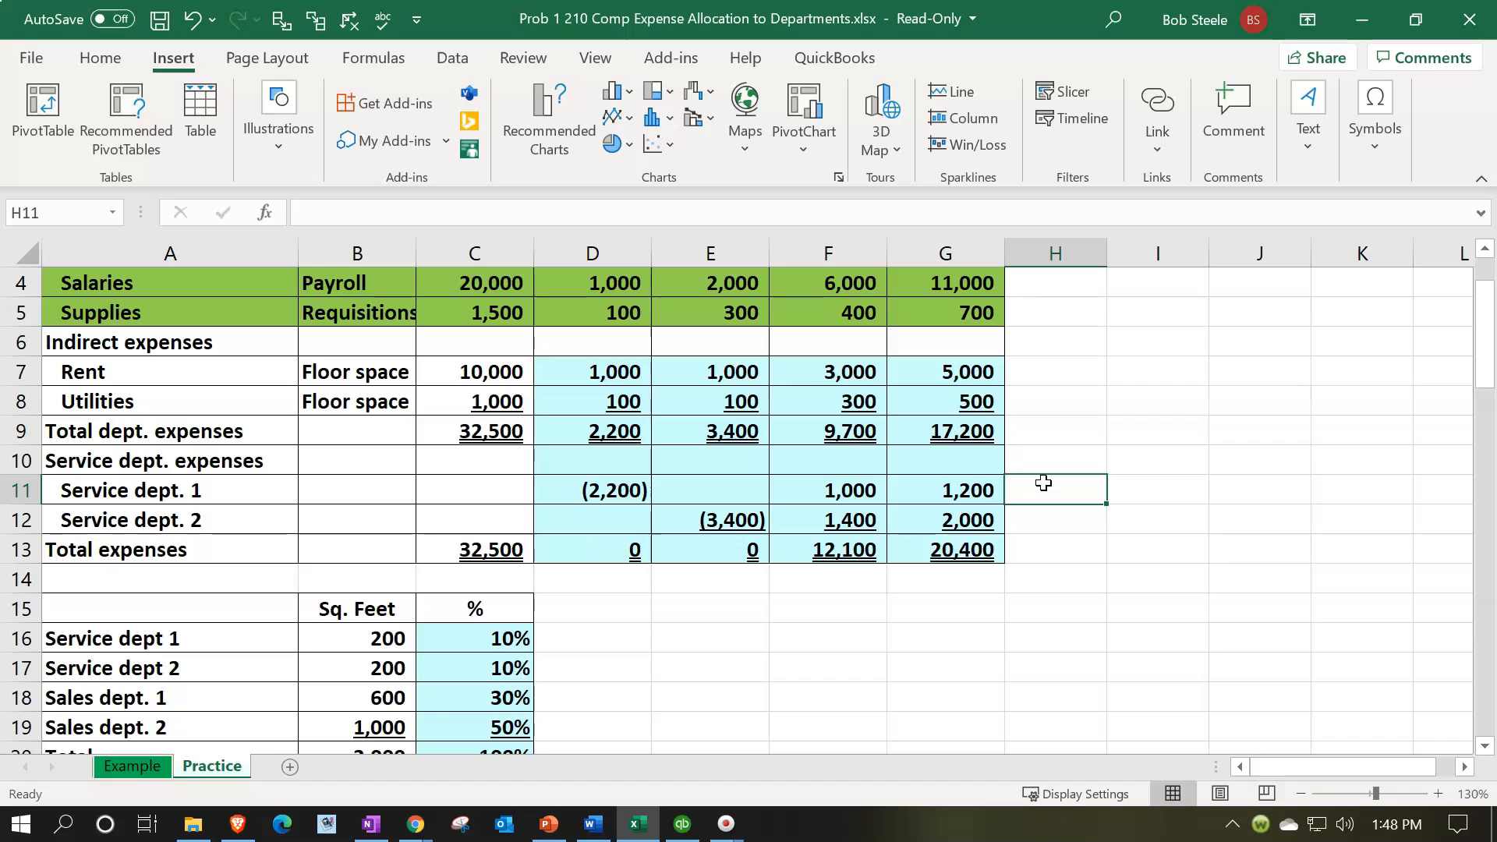
scroll(1043, 484, "up", 1)
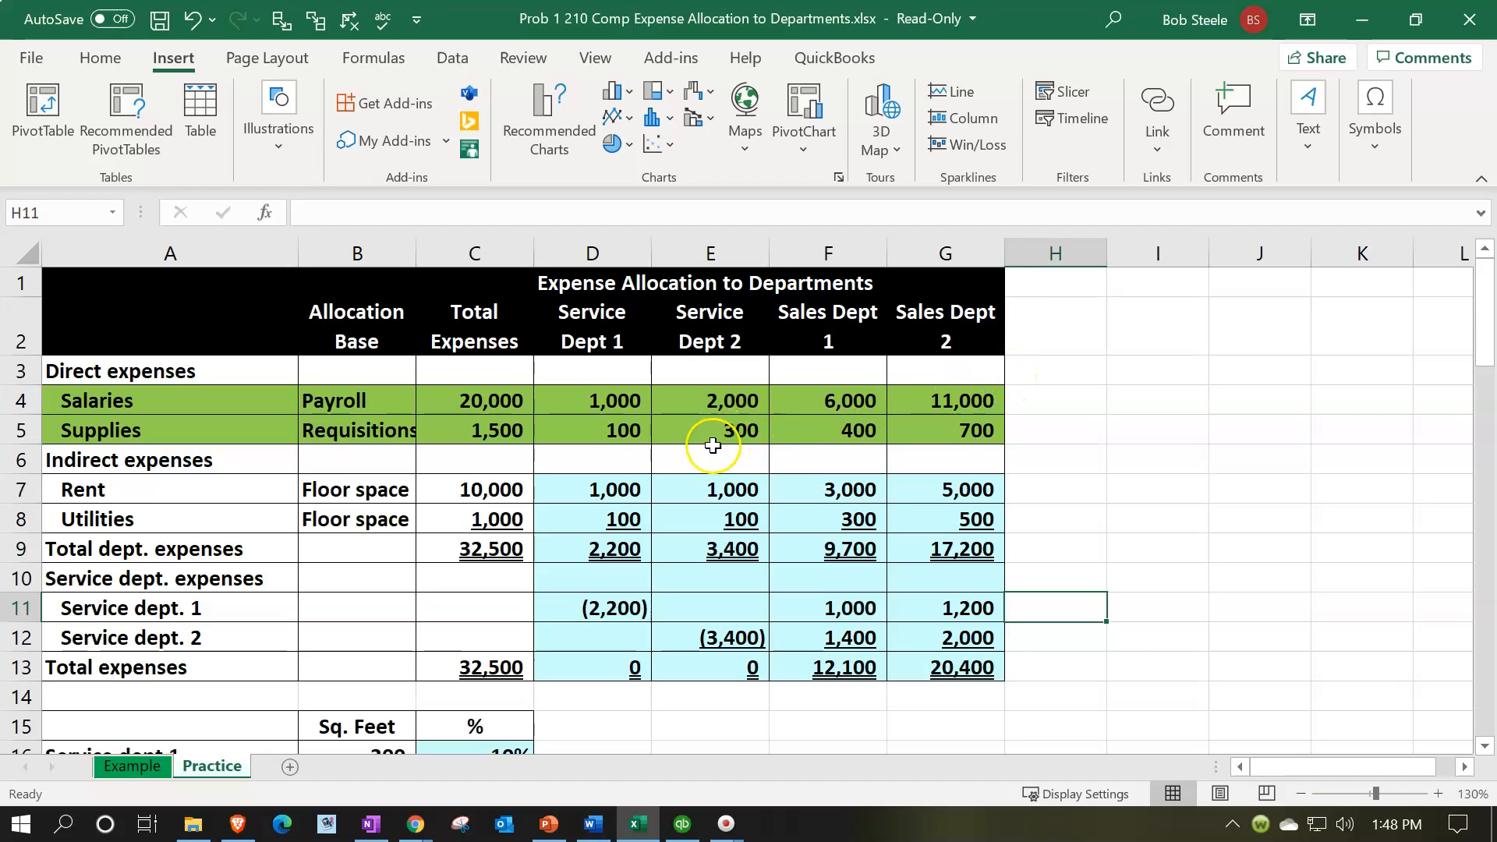
left_click_drag(612, 486, 620, 553)
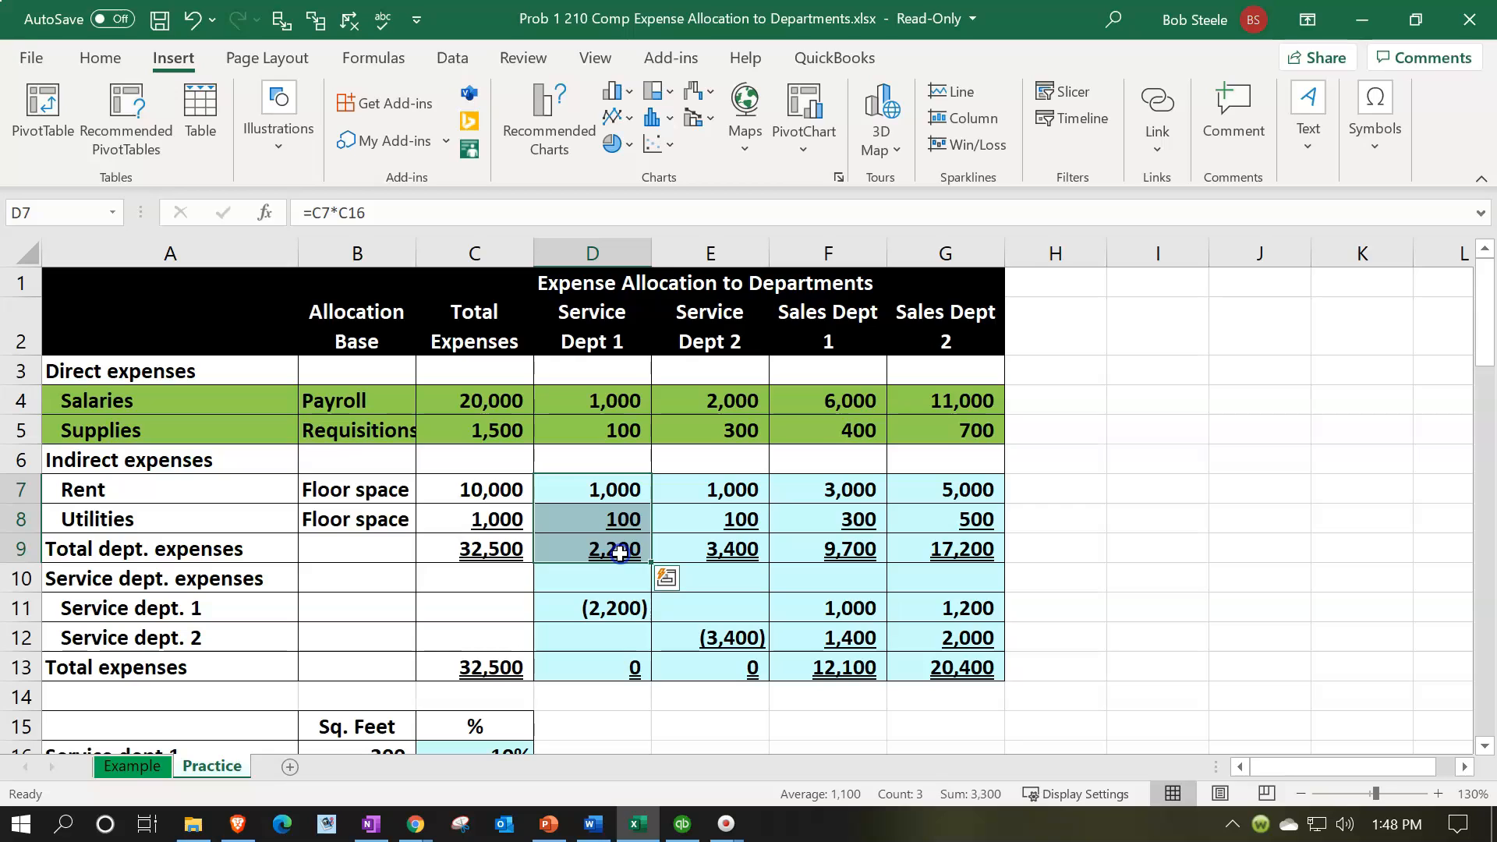
Link Sales Dept. 1's sales in cell C33 of the departmental income statement to the Sales table with =B23.
scroll(632, 524, "down", 9)
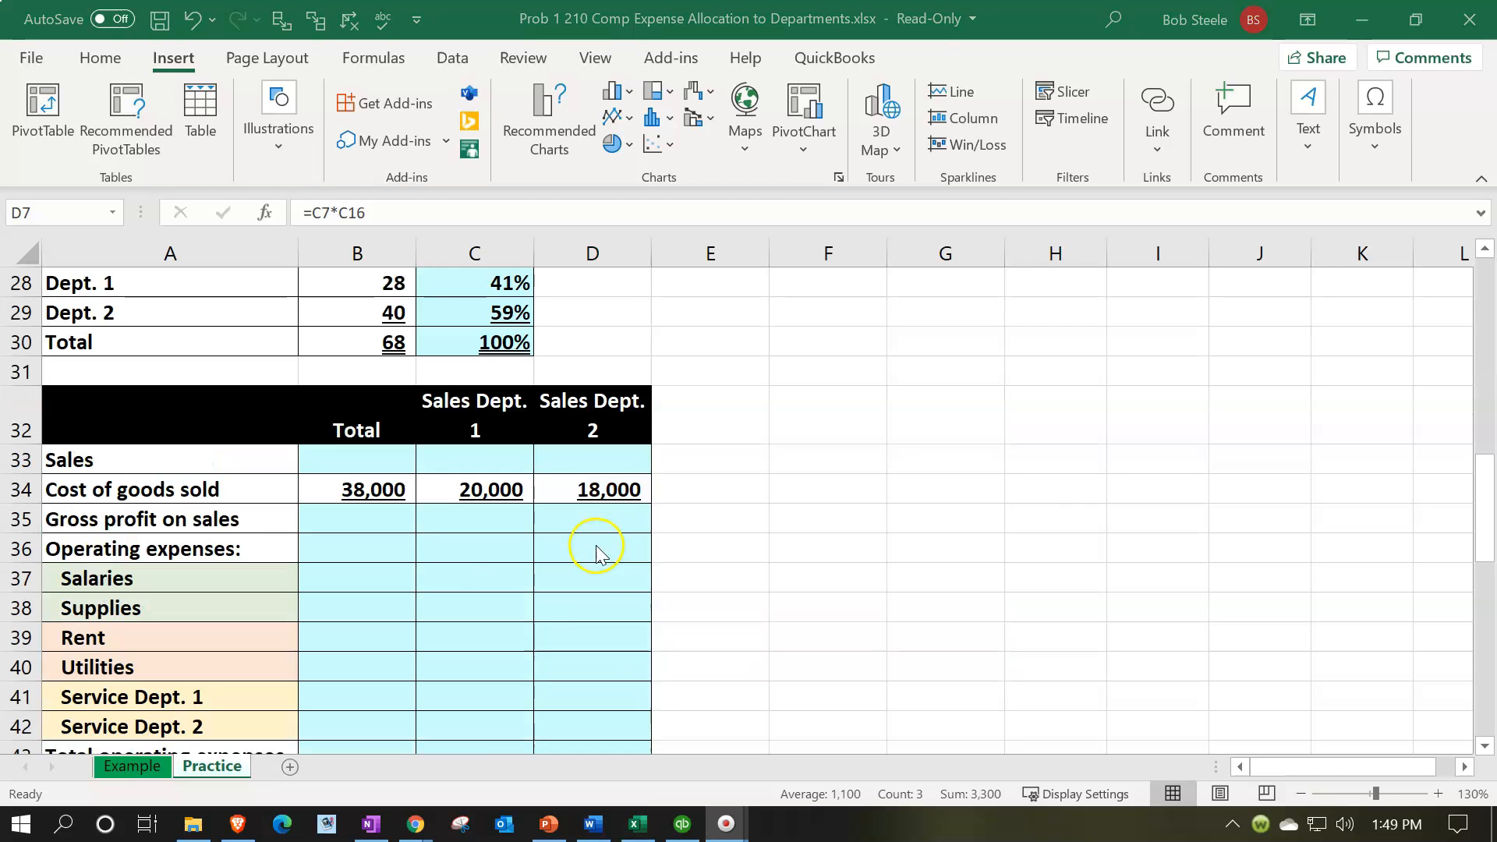
left_click(361, 449)
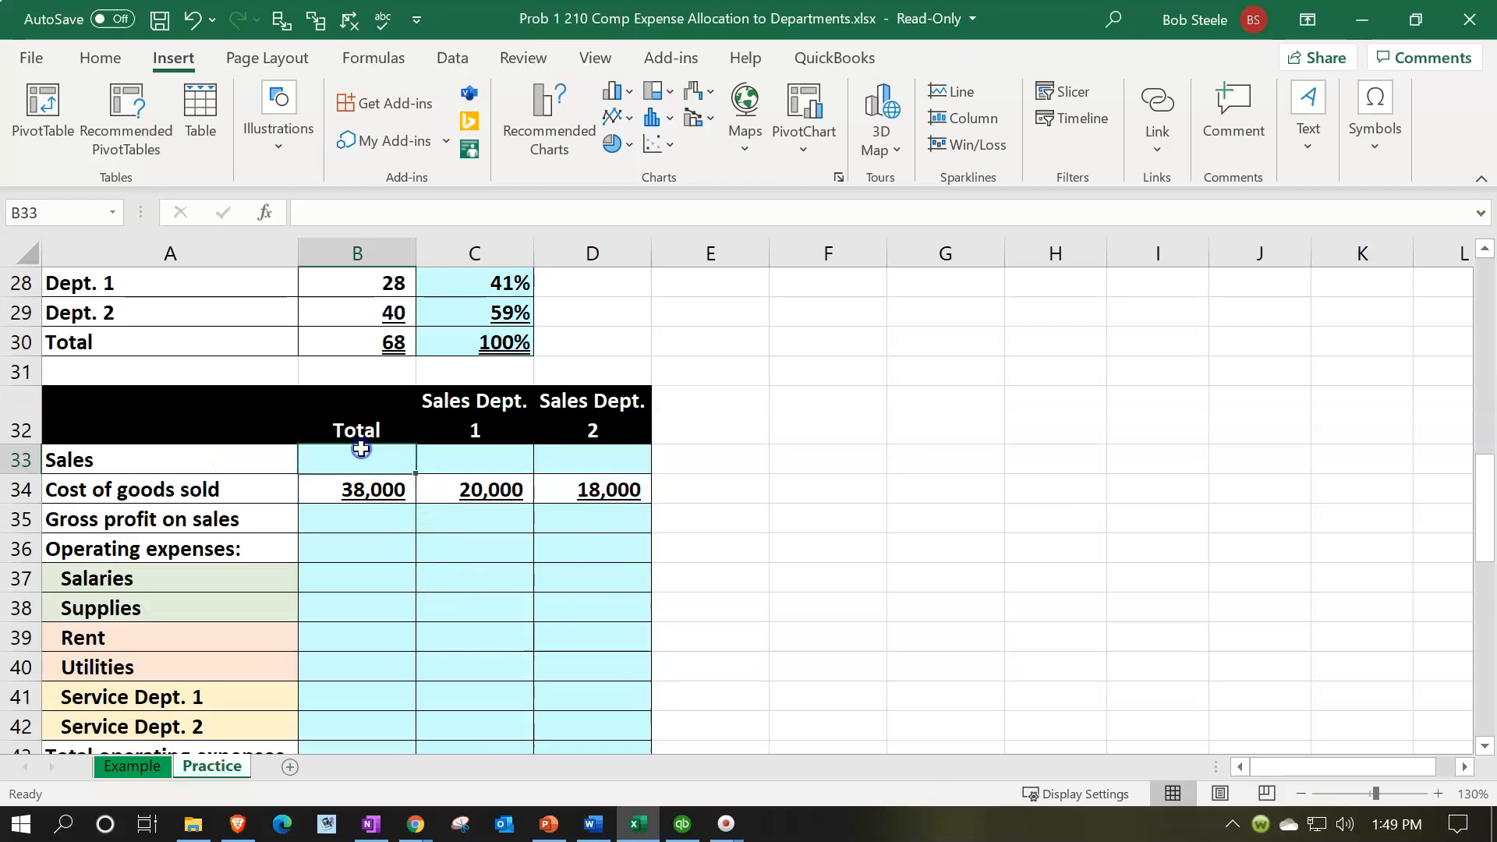
left_click(478, 468)
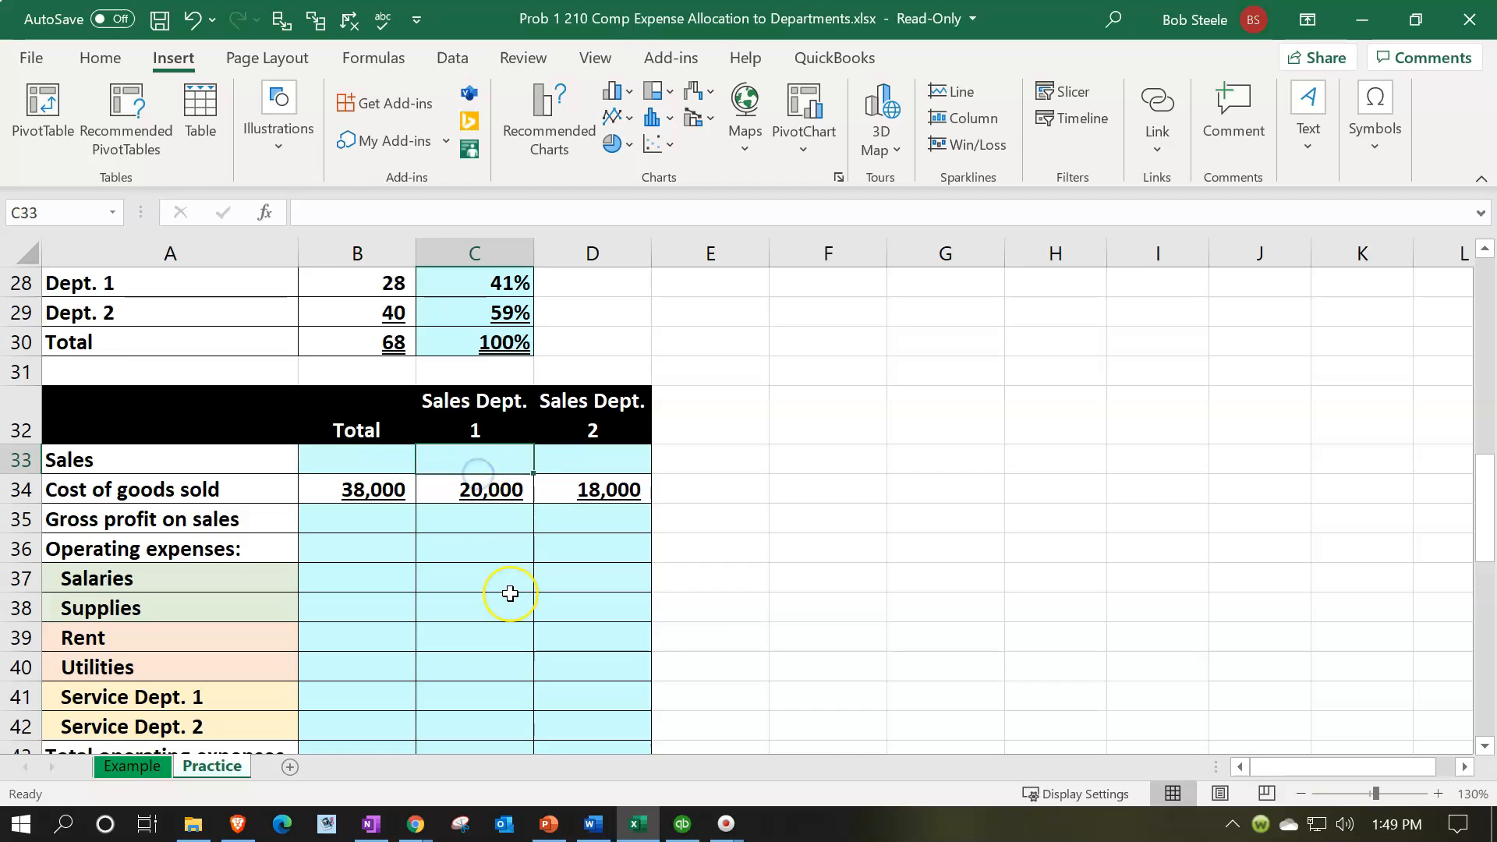
scroll(509, 592, "up", 1)
type("=")
key("Up")
key("Up")
key("Up")
key("Up")
key("Up")
key("Up")
key("Up")
key("Up")
key("Up")
key("Left")
key("Up")
scroll(510, 594, "up", 1)
key("Return")
Link Sales Dept. 2's sales in cell D33 with +B24 and check both departments' cost of goods sold in C34:D34.
key("Up")
key("Right")
type("+")
key("Up")
key("Up")
key("Up")
key("Up")
key("Up")
key("Up")
key("Up")
key("Up")
key("Up")
key("Left")
key("Left")
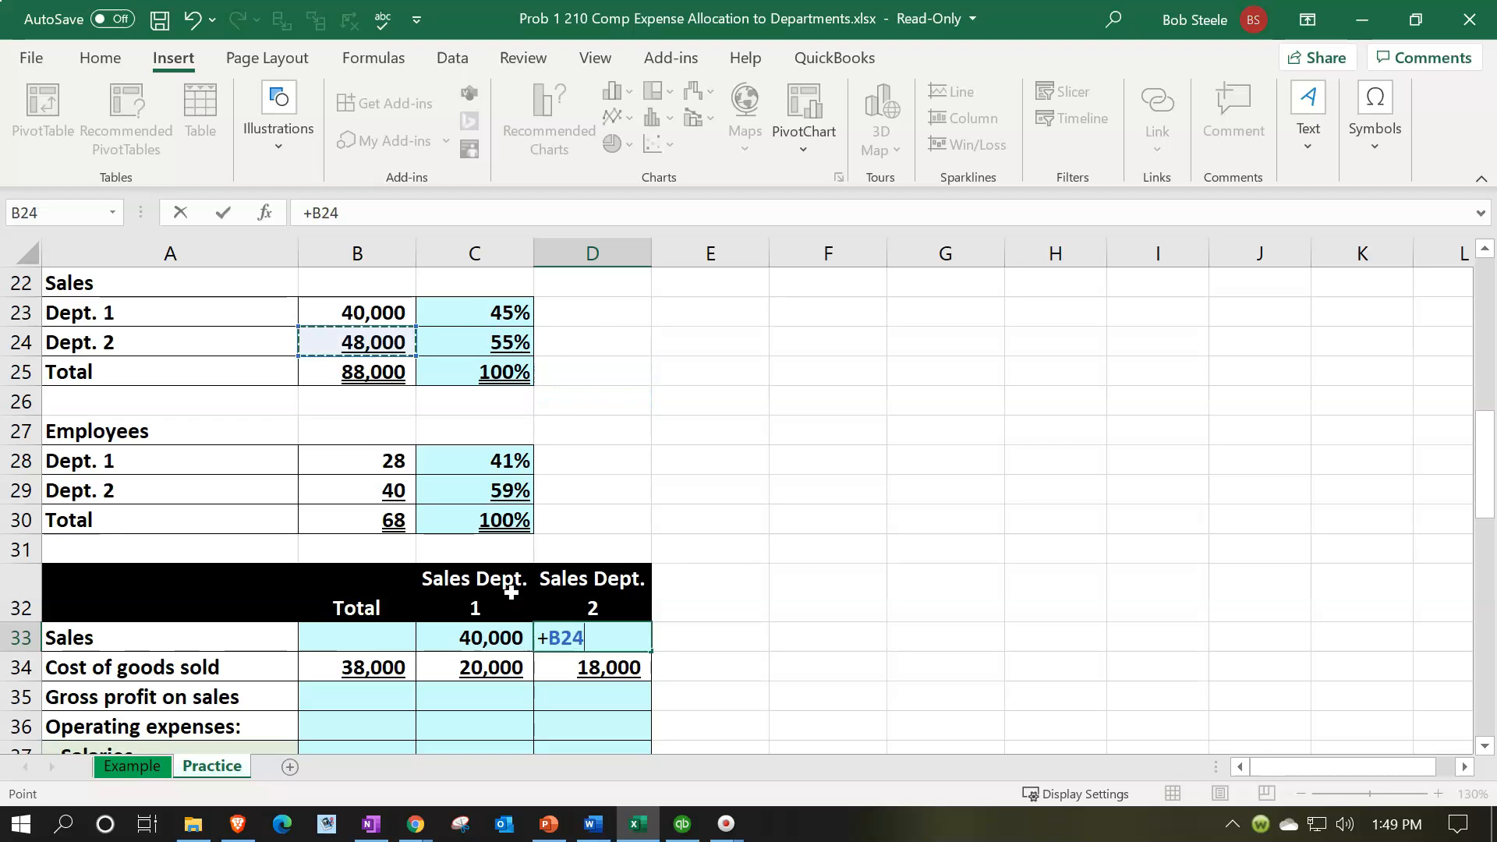
key("Return")
scroll(511, 593, "down", 1)
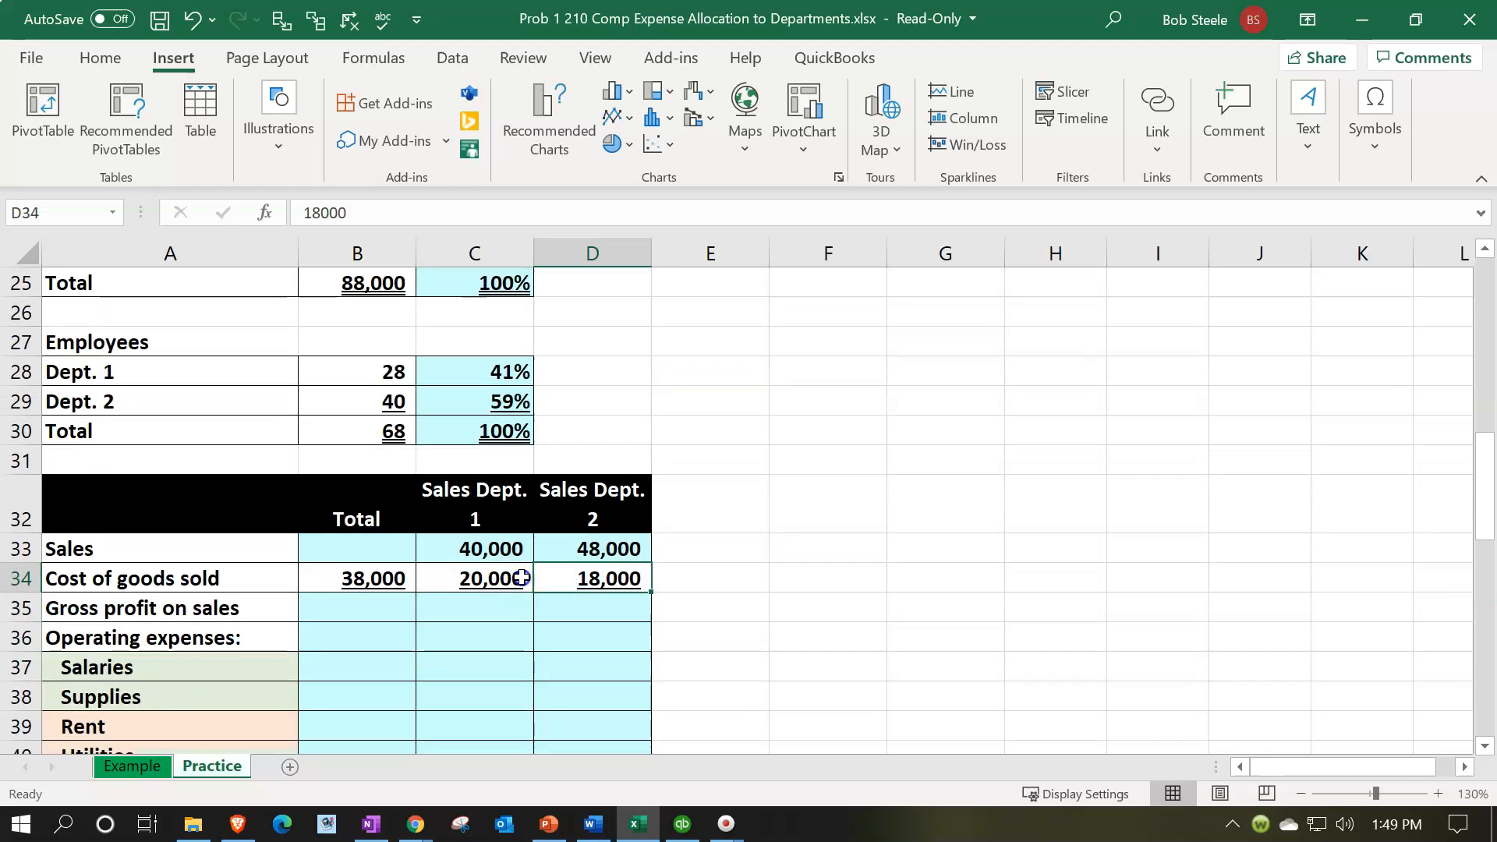
left_click_drag(521, 578, 561, 578)
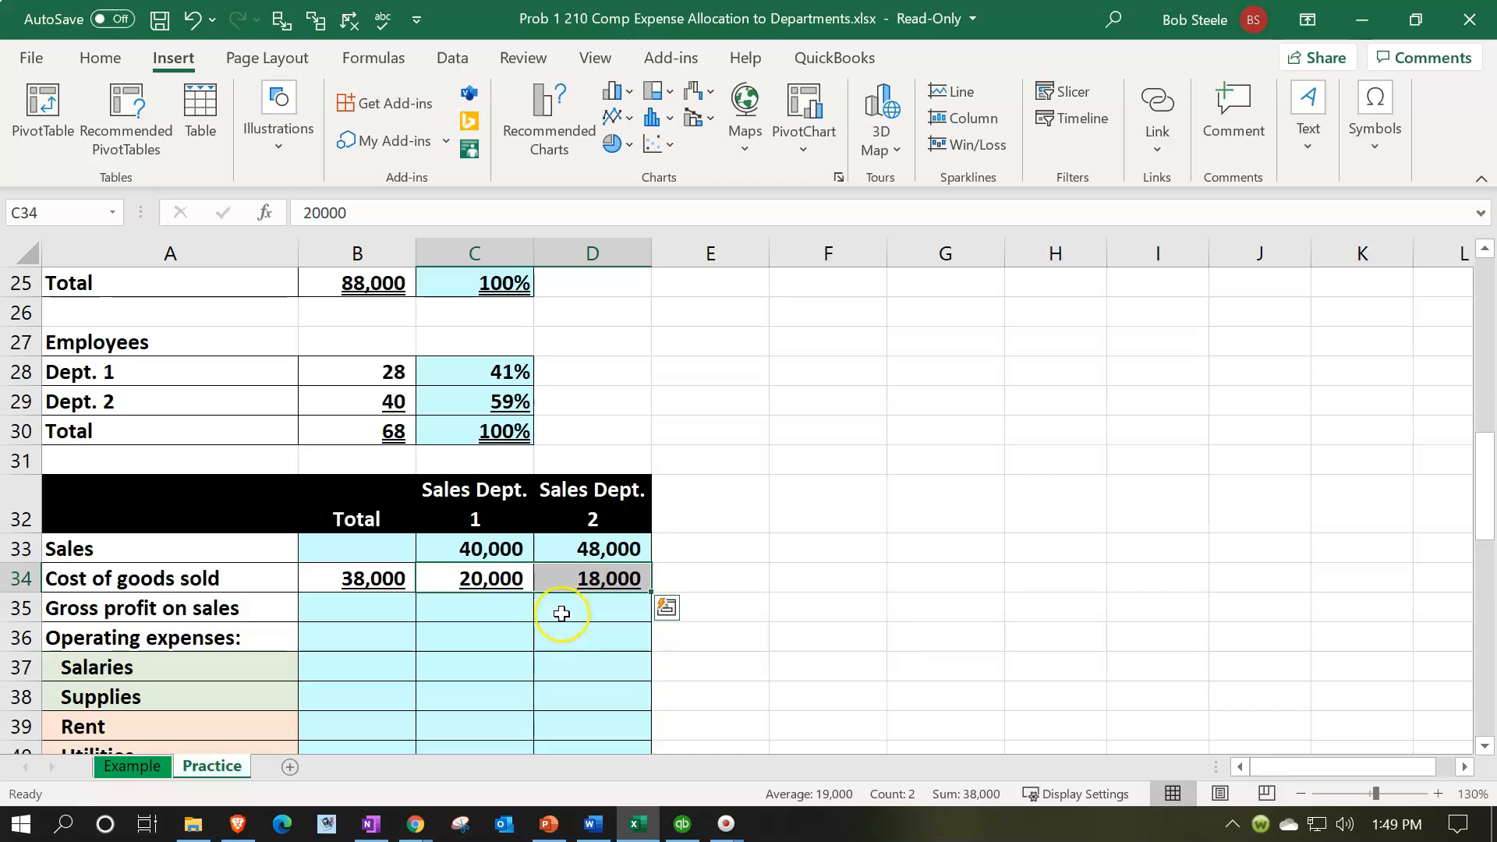
Review both departments' cost of goods sold in C34:D34, switch to QuickBooks and start a new vendor bill.
left_click(551, 638)
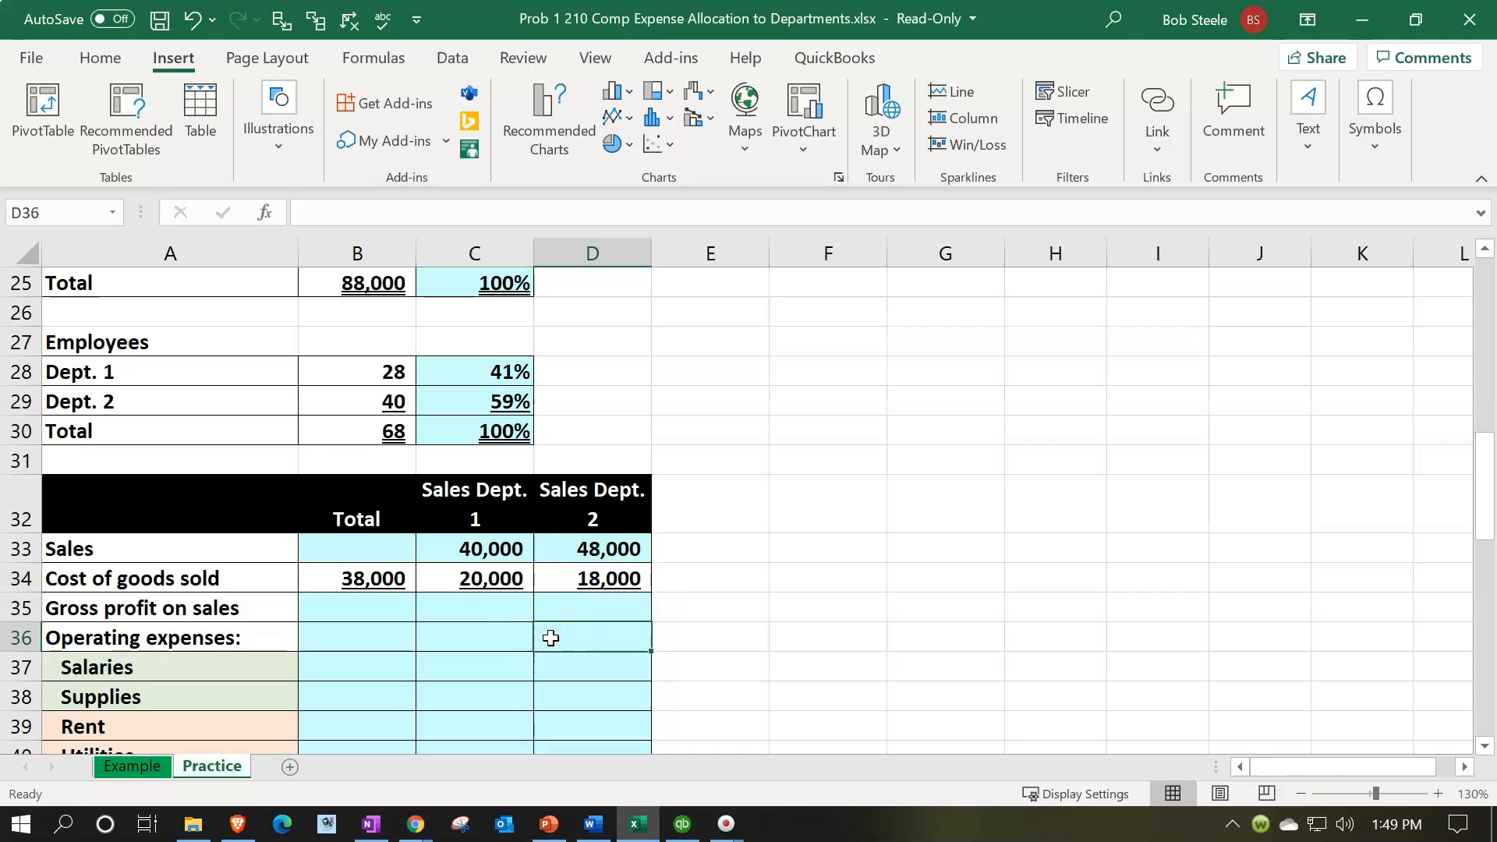
left_click_drag(489, 575, 558, 571)
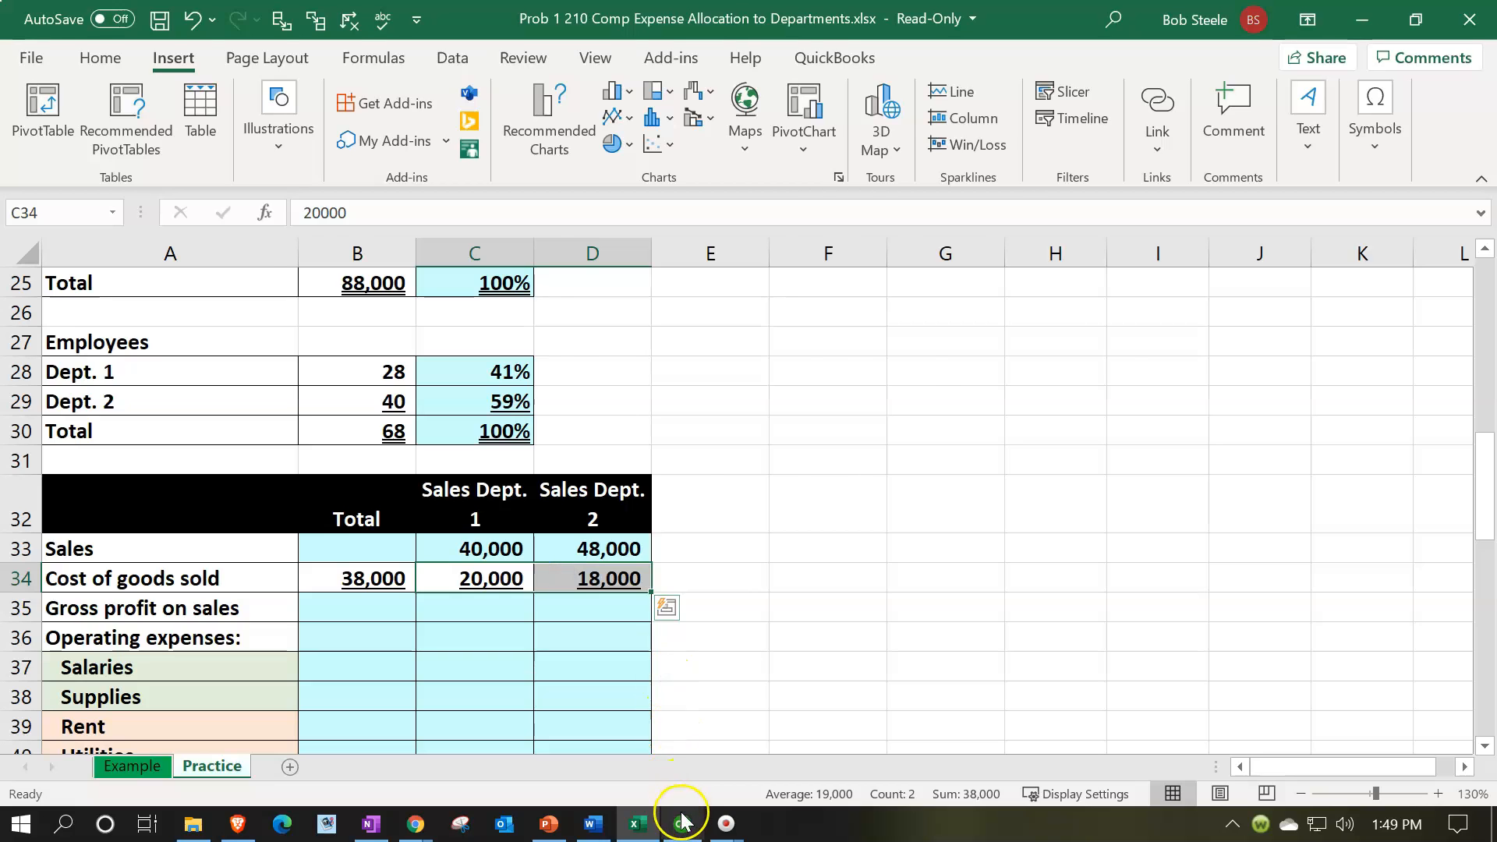
left_click(682, 825)
left_click(81, 215)
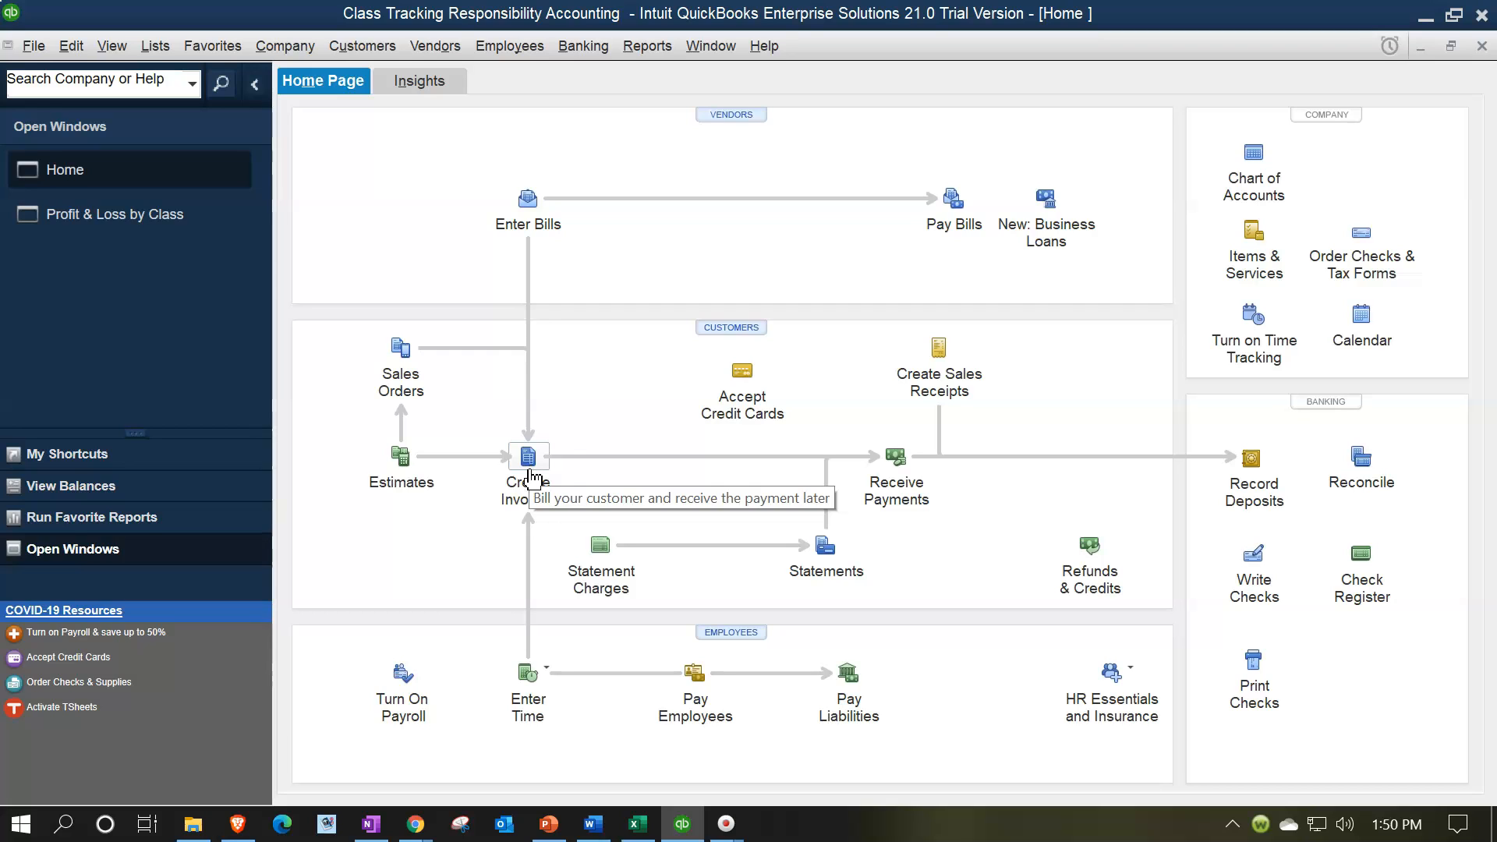
left_click(545, 209)
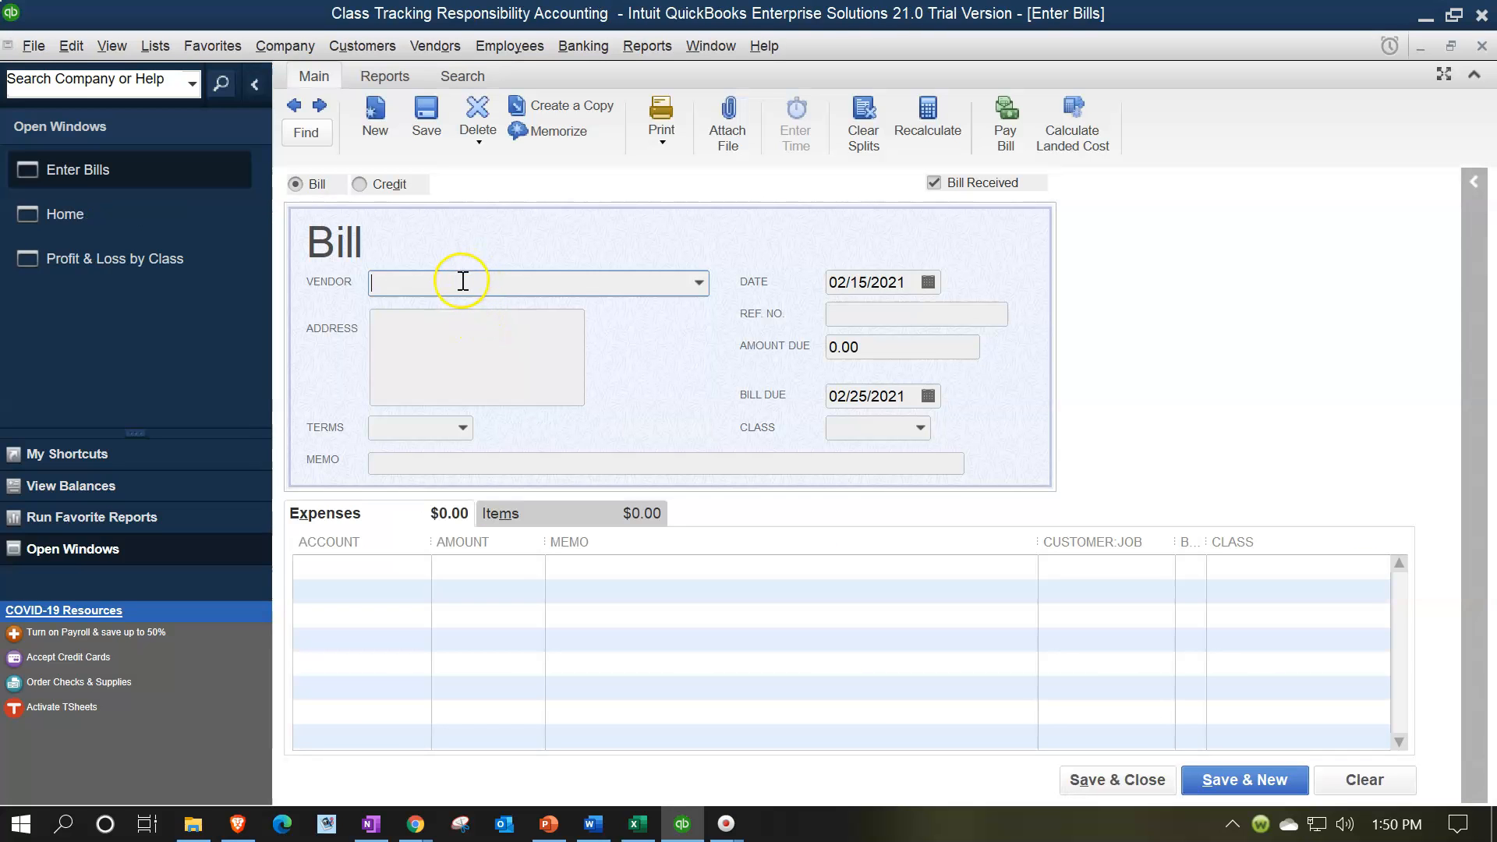
Enter Inventory Vendor 1 as the bill's vendor and set it up as a new vendor with the class Sales D1.
type("Inventory Vendor 1")
key("Tab")
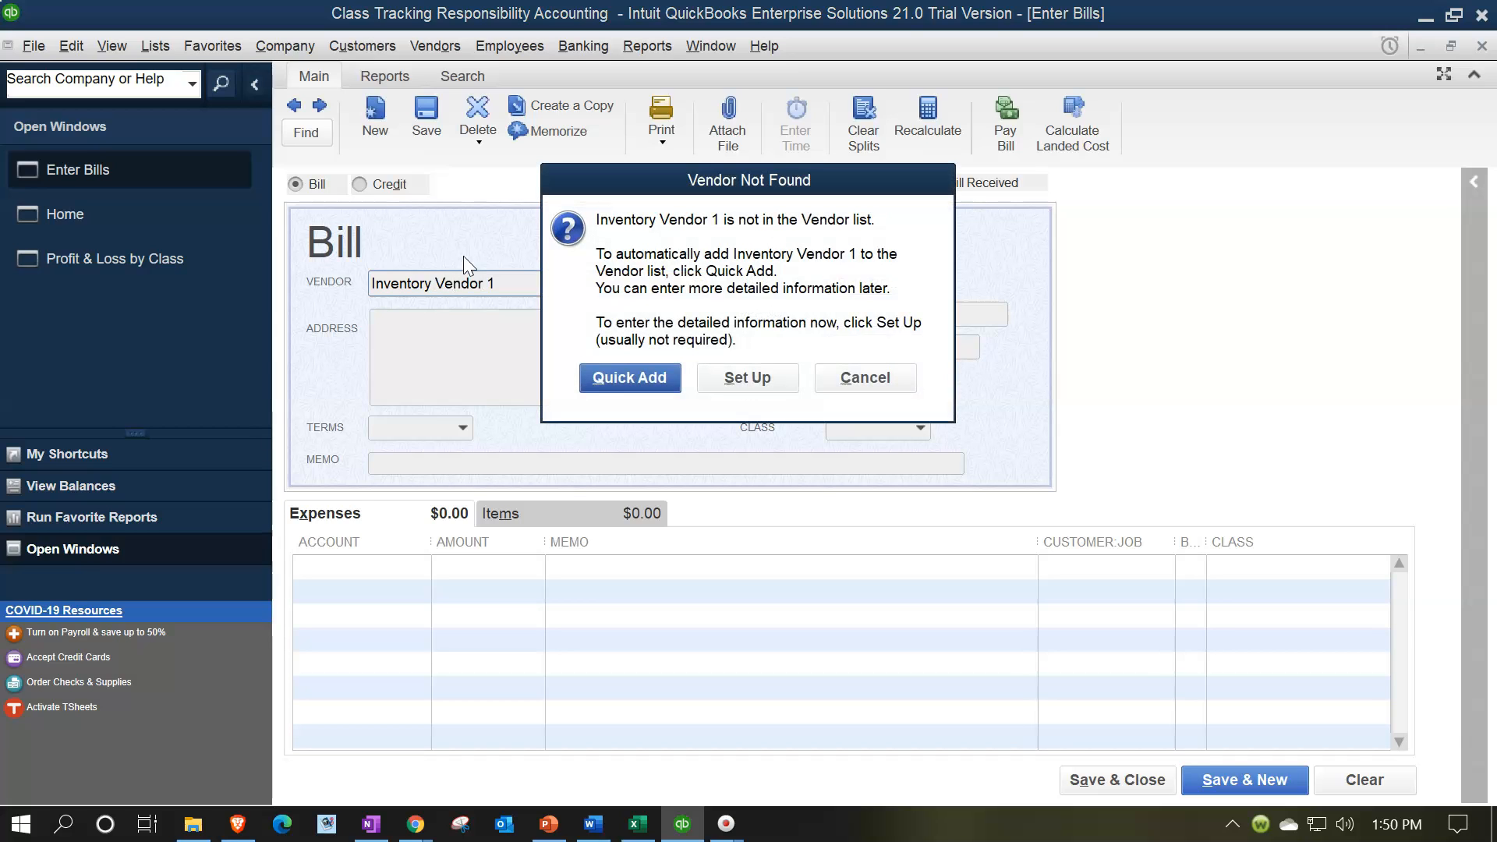
left_click(745, 370)
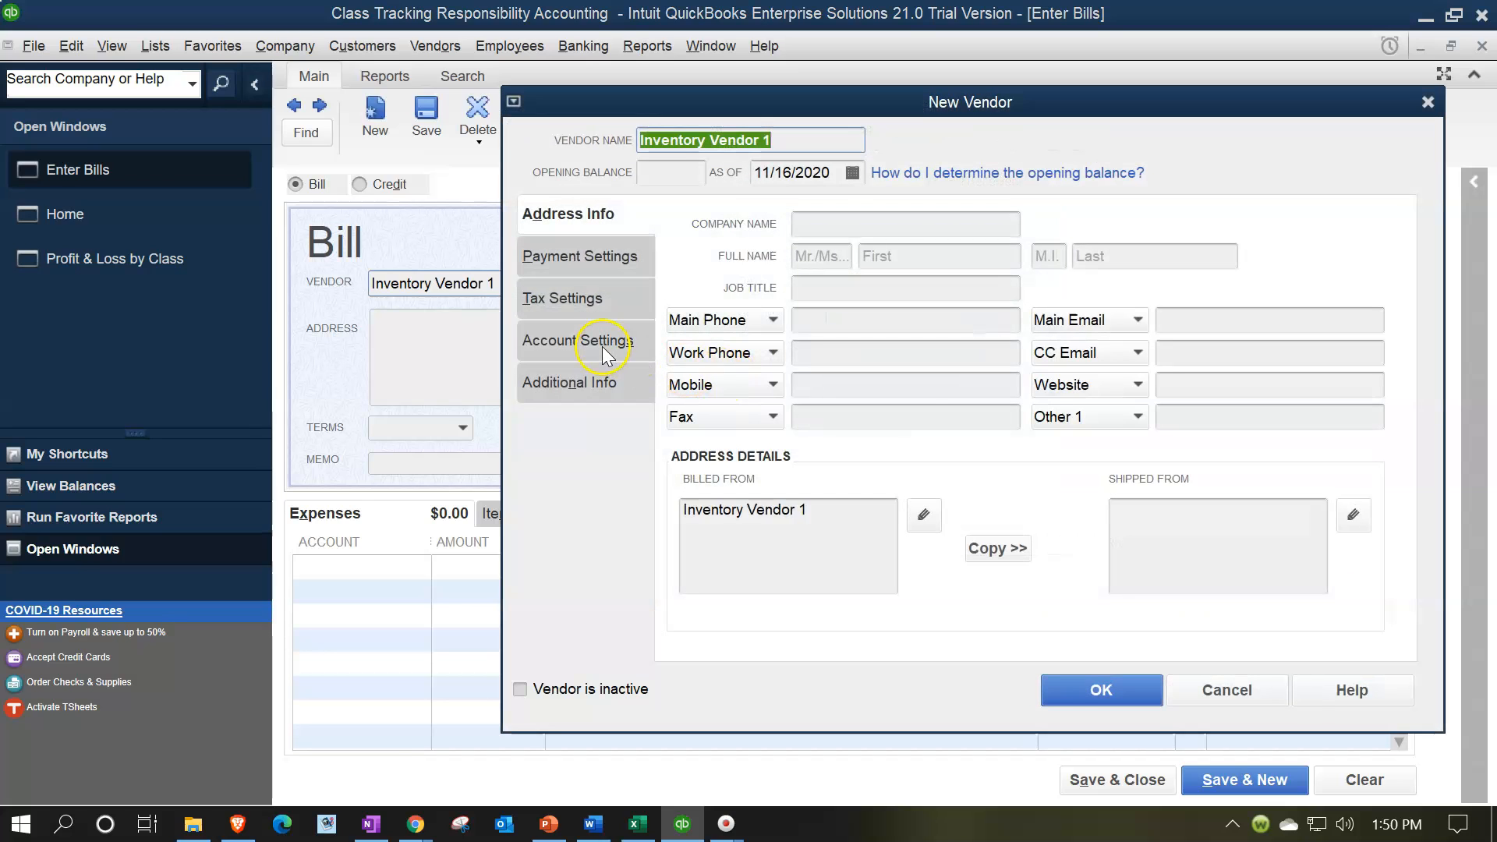
left_click(604, 352)
left_click(586, 386)
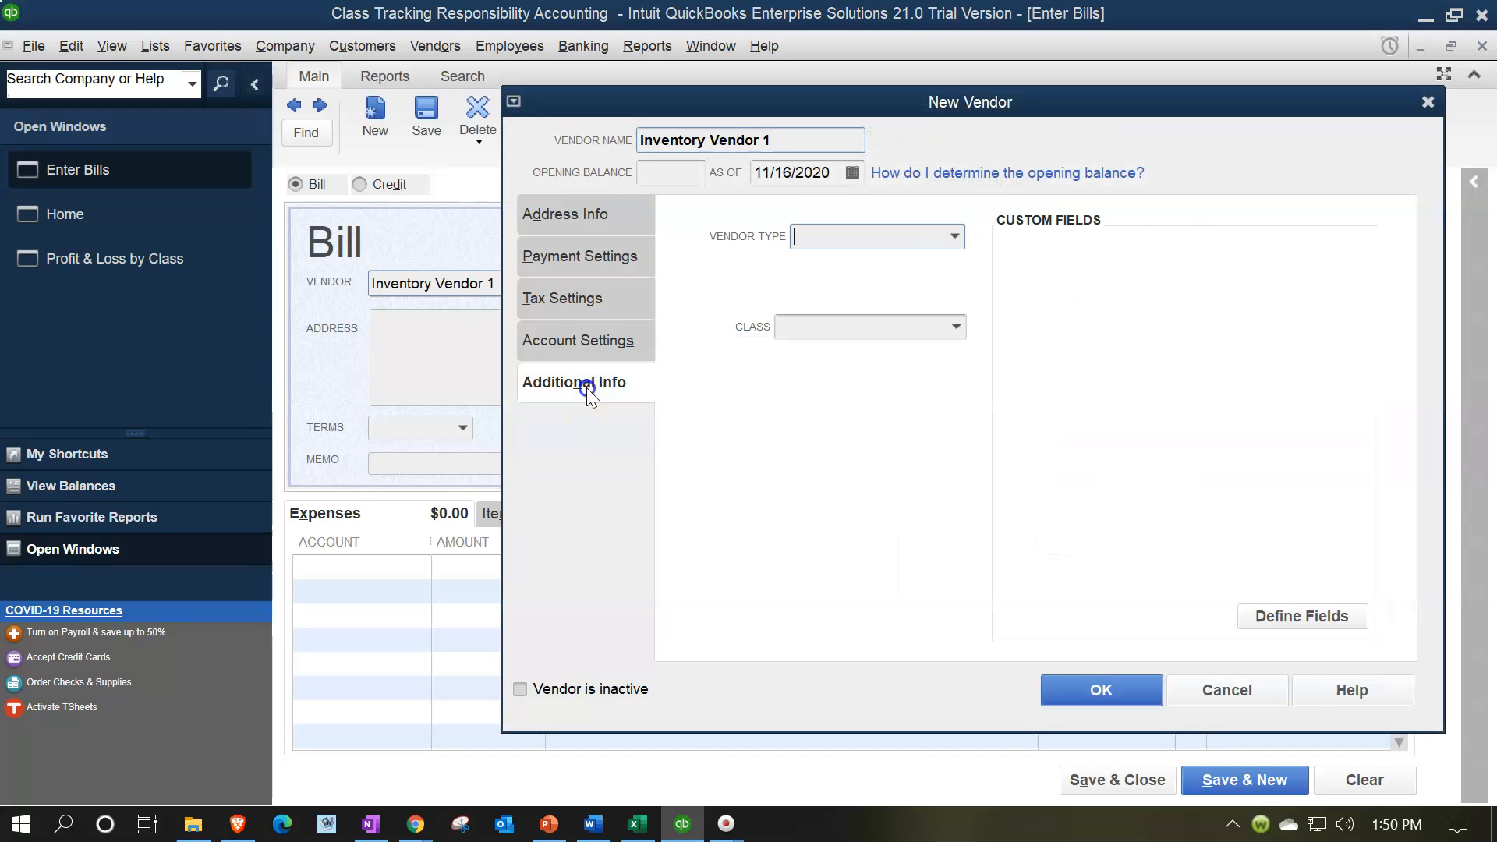
left_click(956, 327)
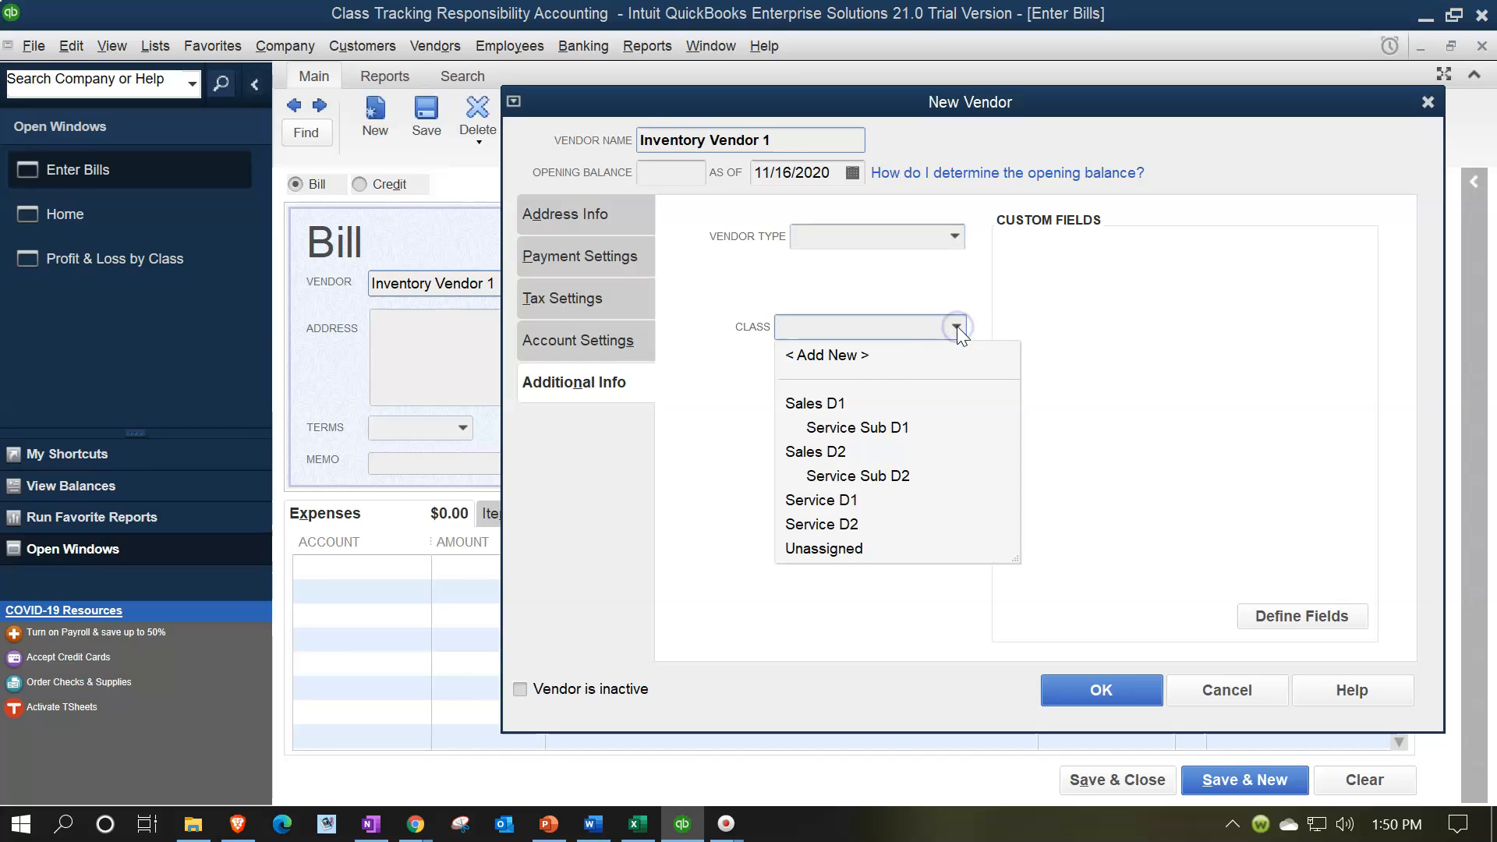
left_click(820, 405)
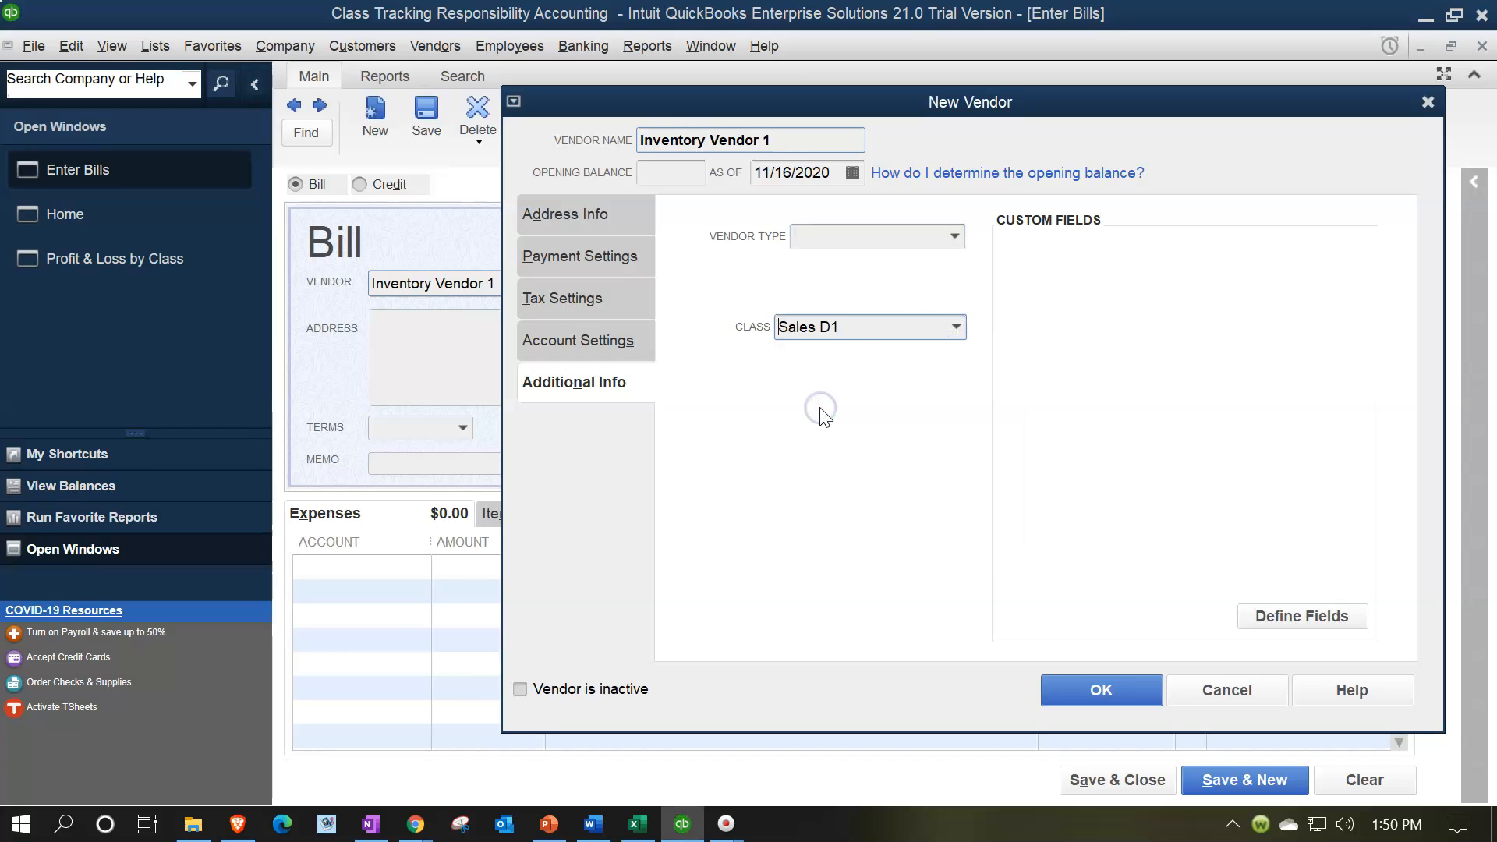
left_click(1079, 693)
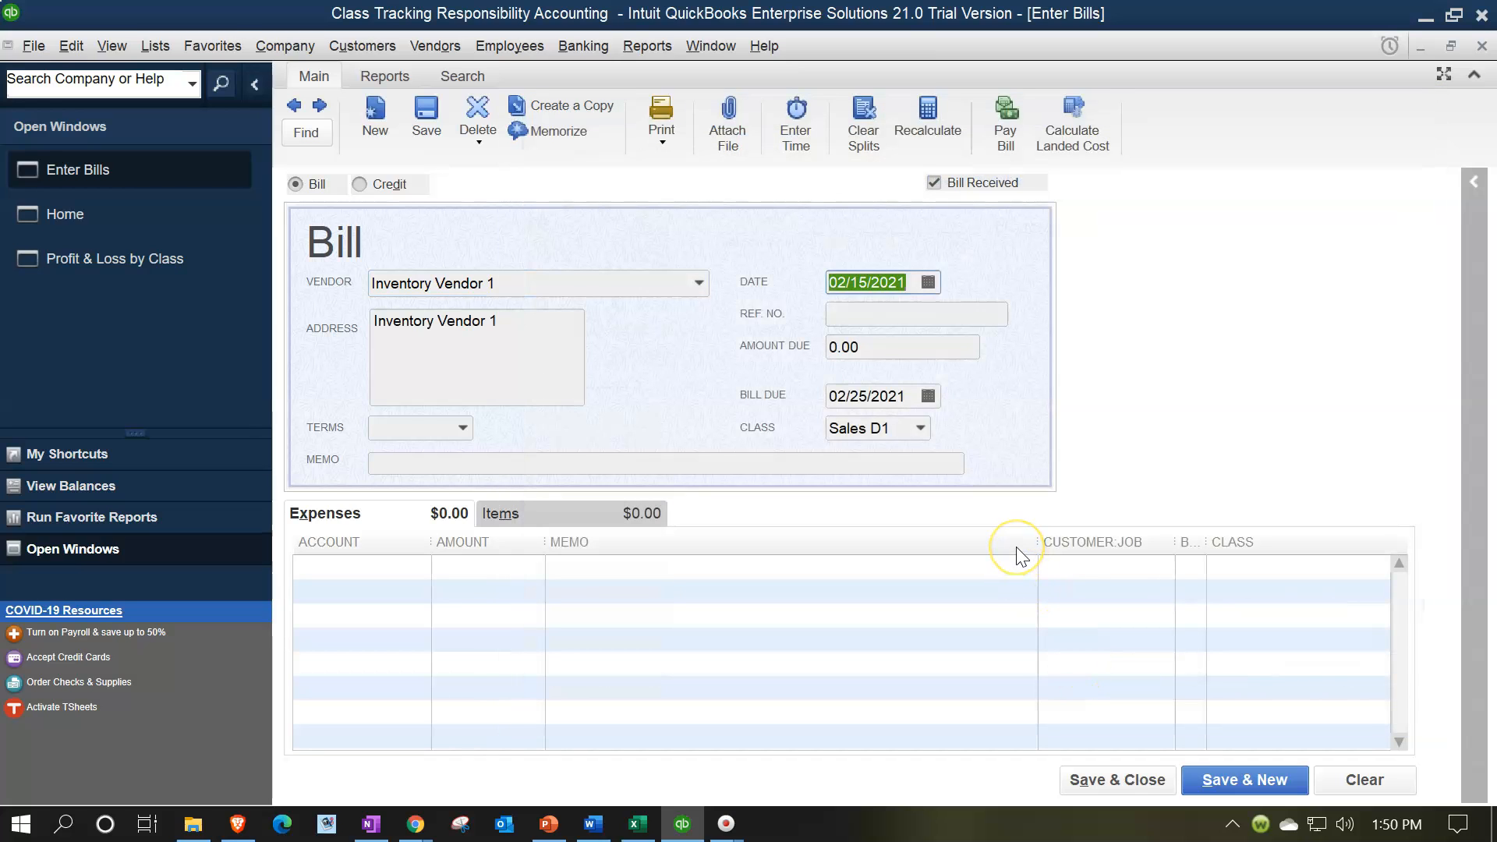
Set the bill's amount due to 20,000, checking Sales Dept. 1's cost of goods sold in the Excel worksheet.
key("Tab")
key("Tab")
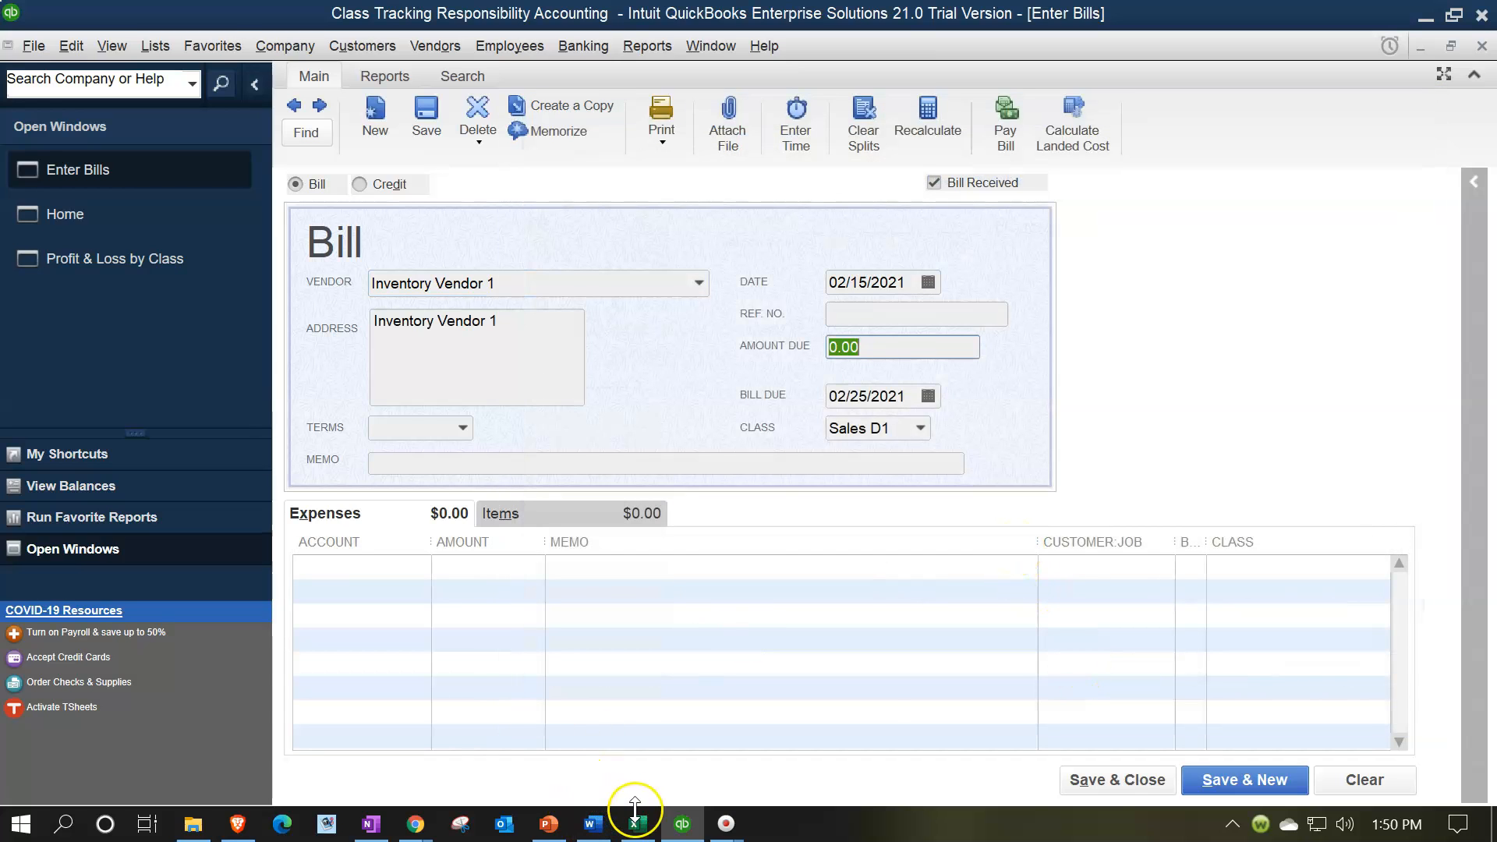
left_click(636, 824)
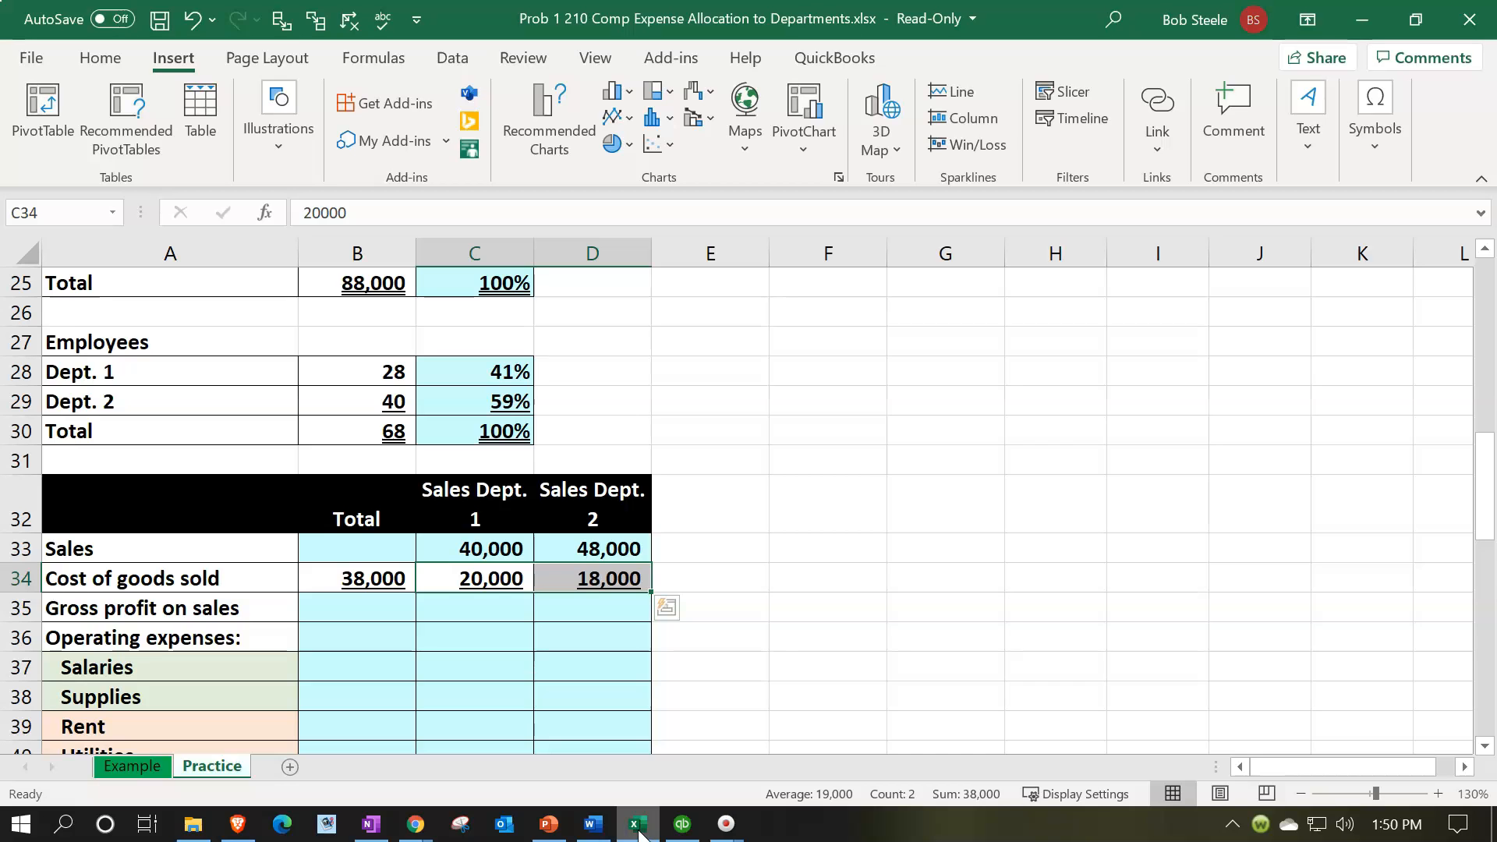
left_click(682, 823)
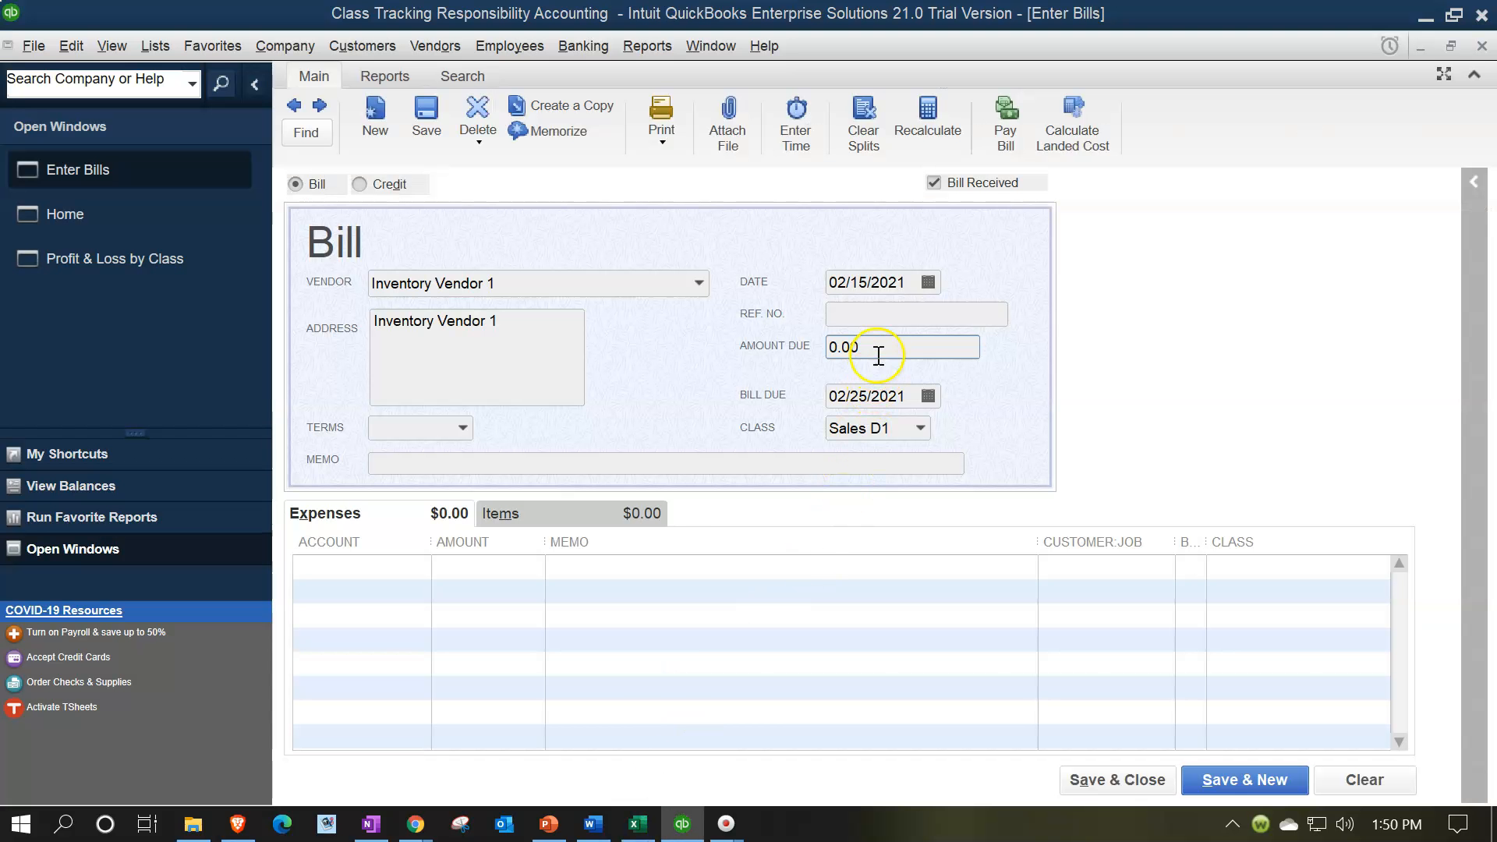
type("20,0")
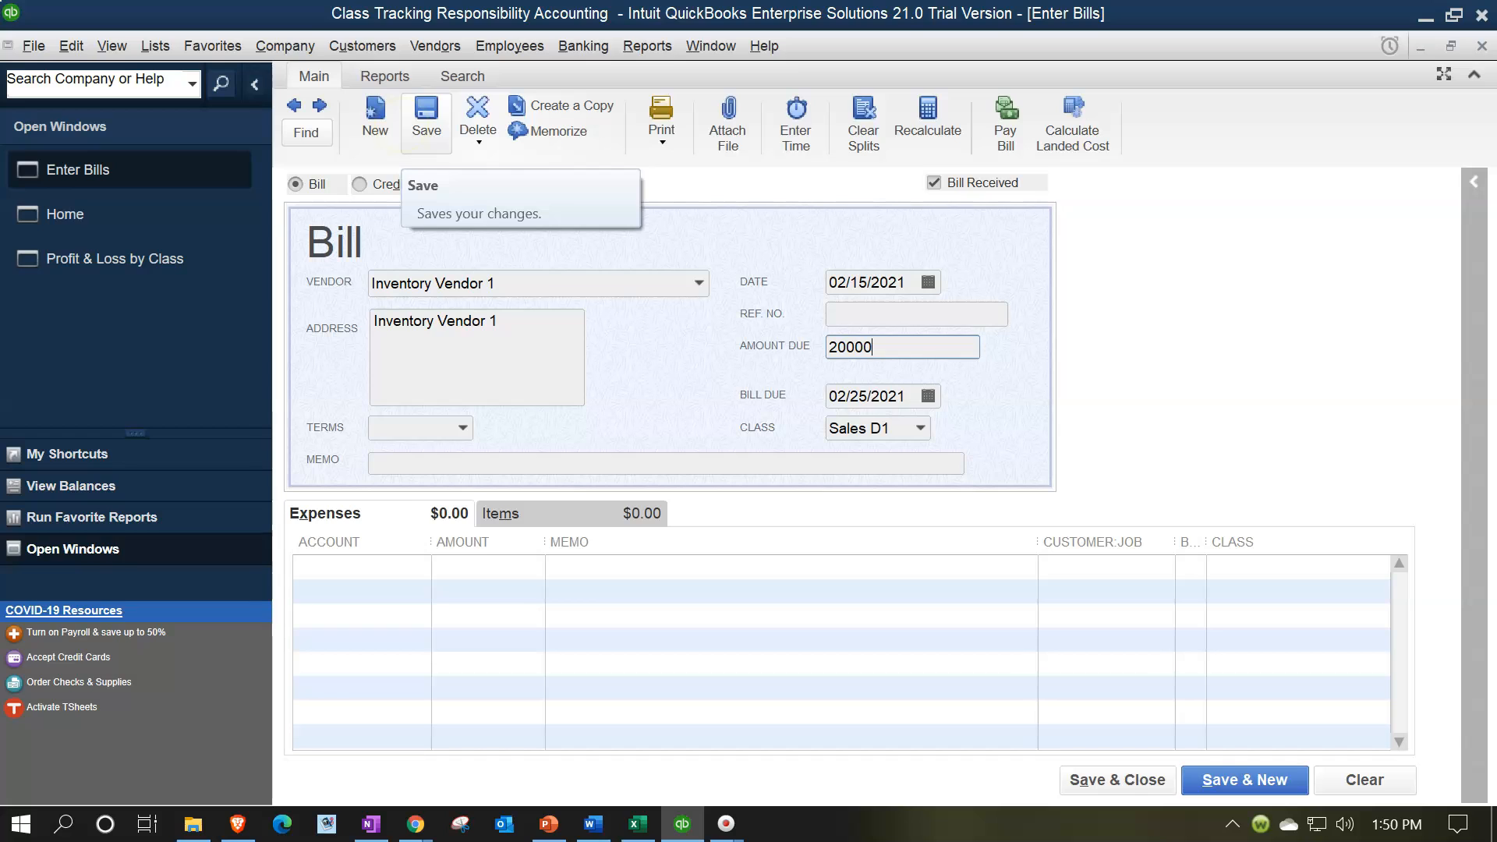
type("00")
Enter Cost of Goods Sold as the account on the first expense line of the Inventory Vendor 1 bill.
key("Tab")
key("Tab")
key("Tab")
key("Tab")
key("Tab")
type("Cos")
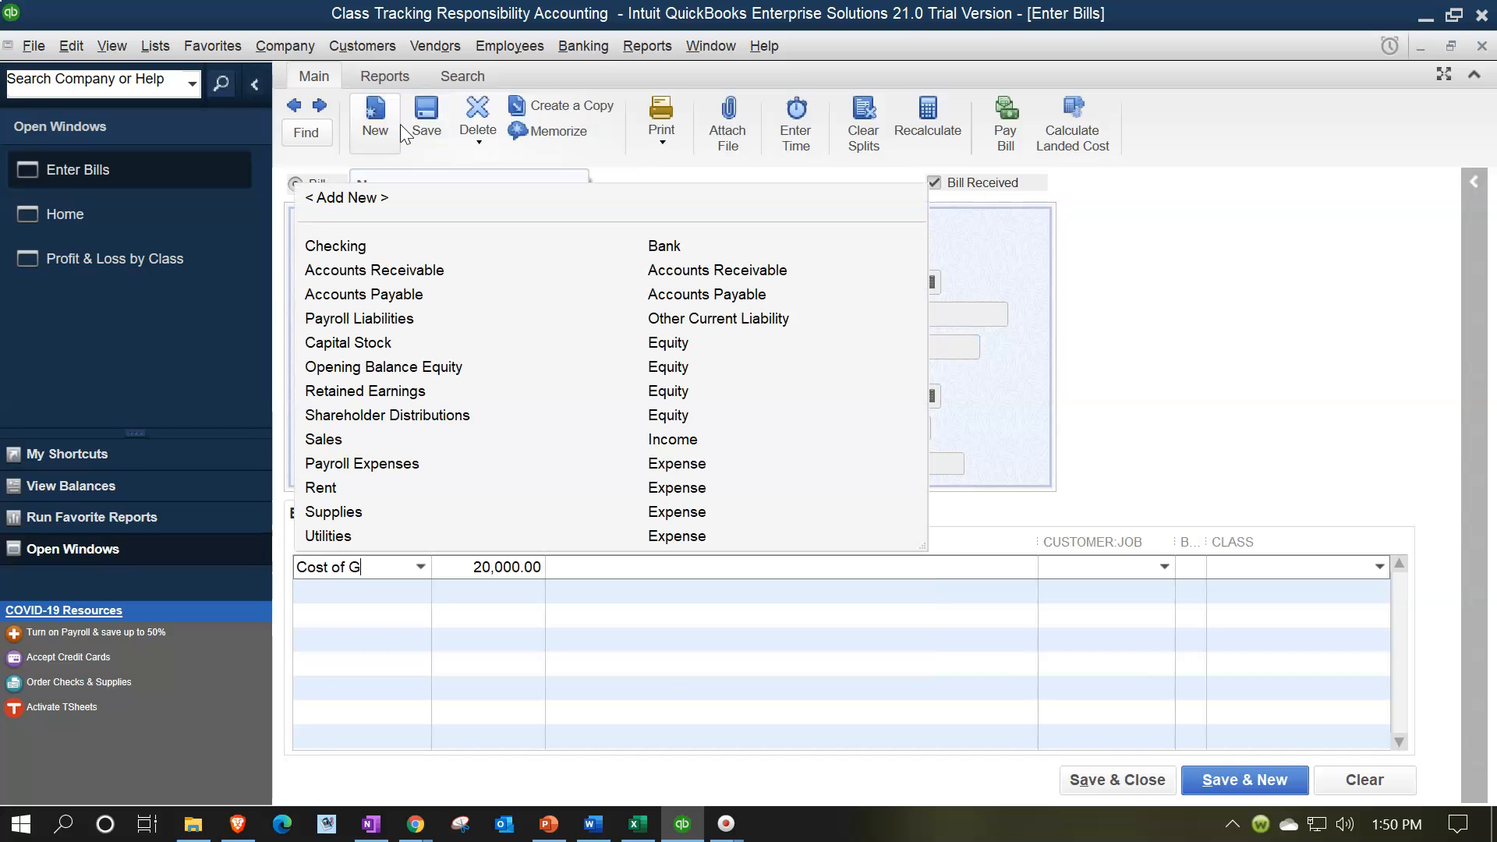
type("t of Goods Sold")
key("Tab")
Create the new account with the type Cost of Goods Sold, save the Sales D1 bill and start another bill.
left_click(686, 263)
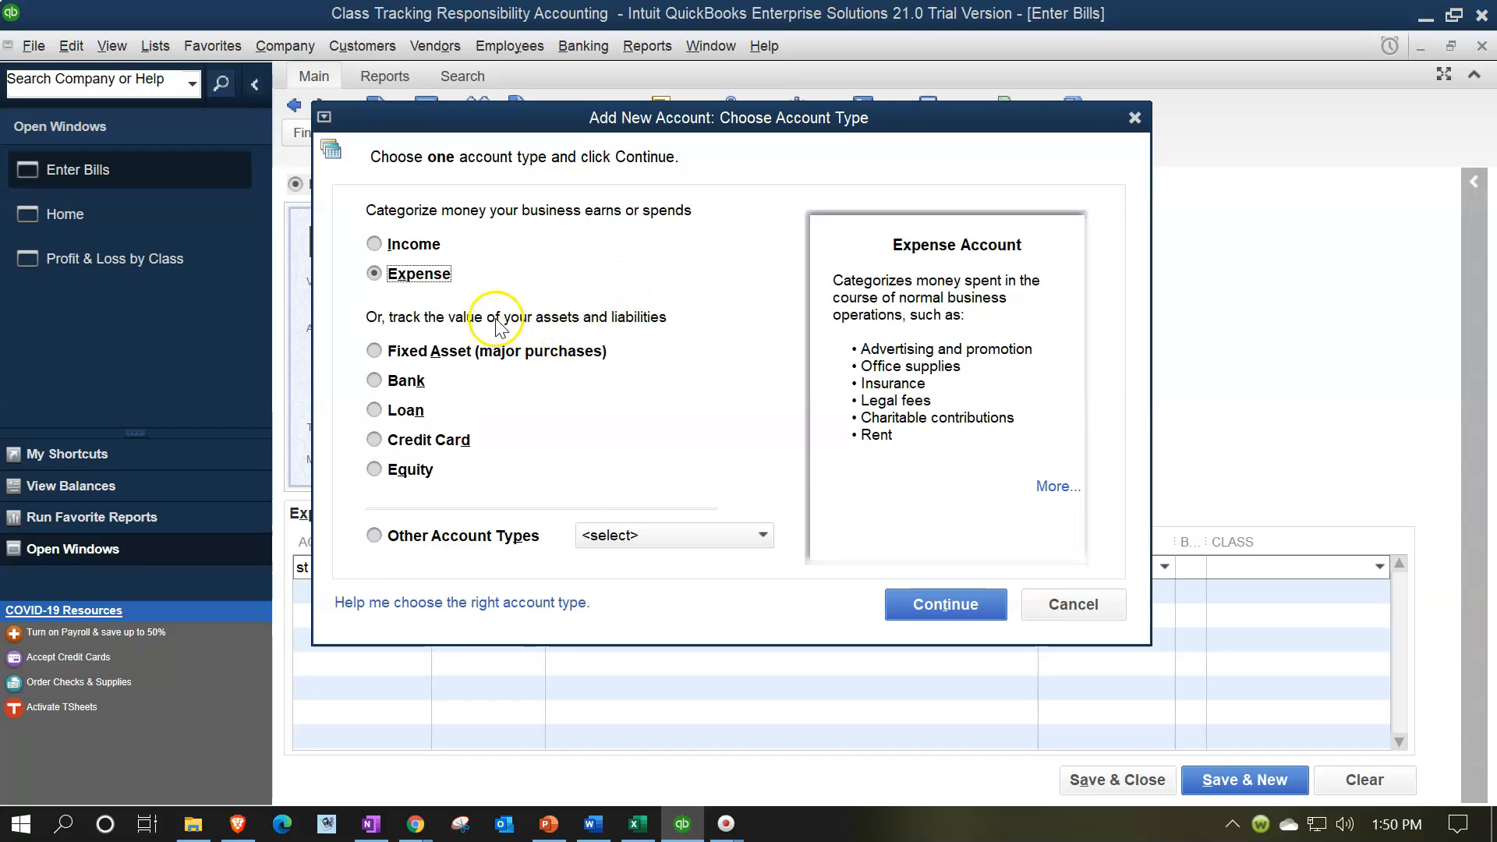
left_click(671, 535)
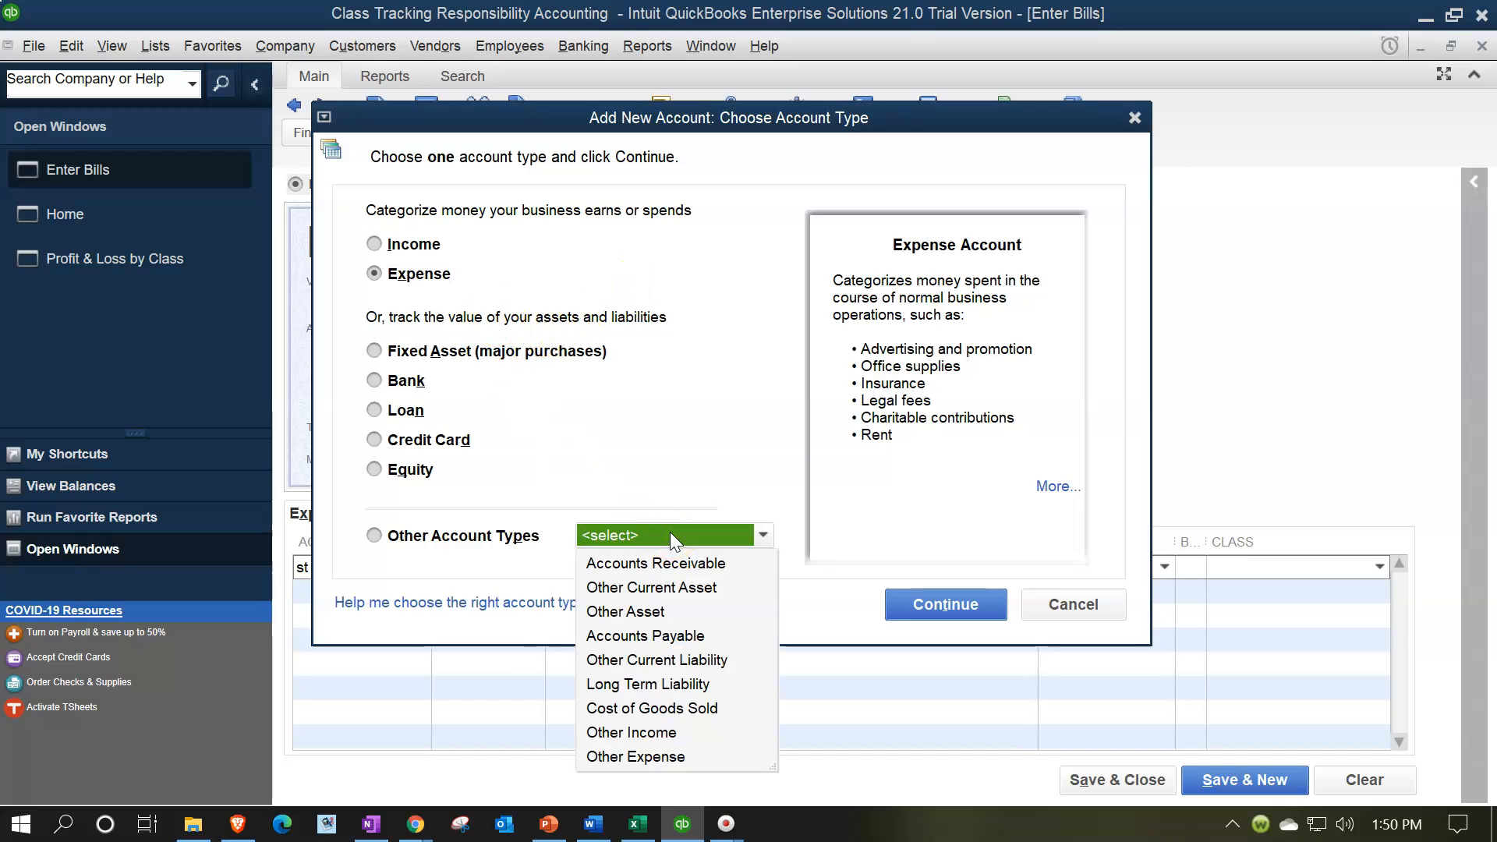
left_click(676, 707)
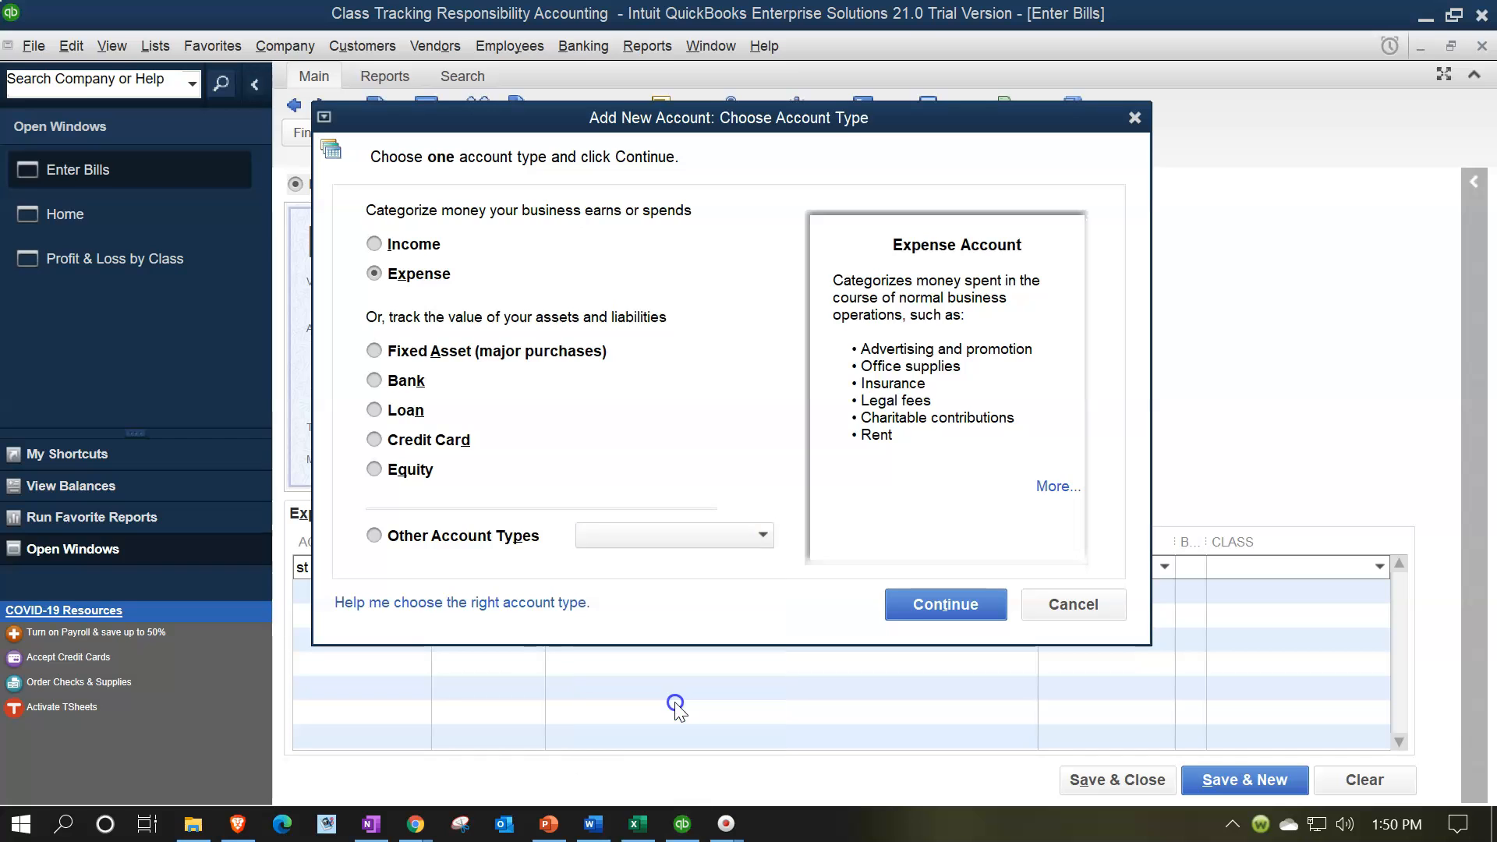
left_click(940, 607)
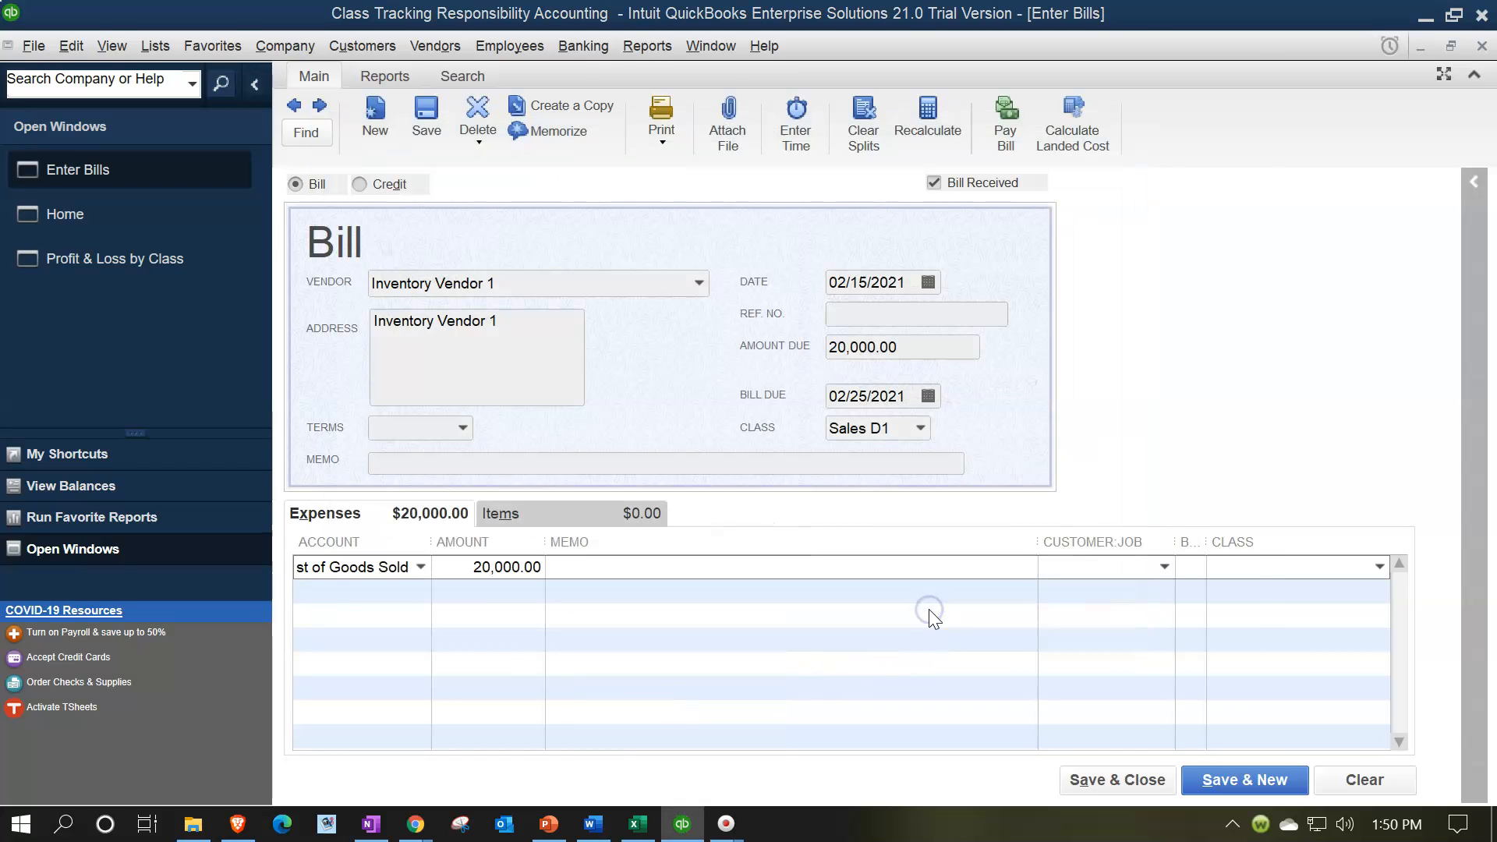
left_click(1011, 637)
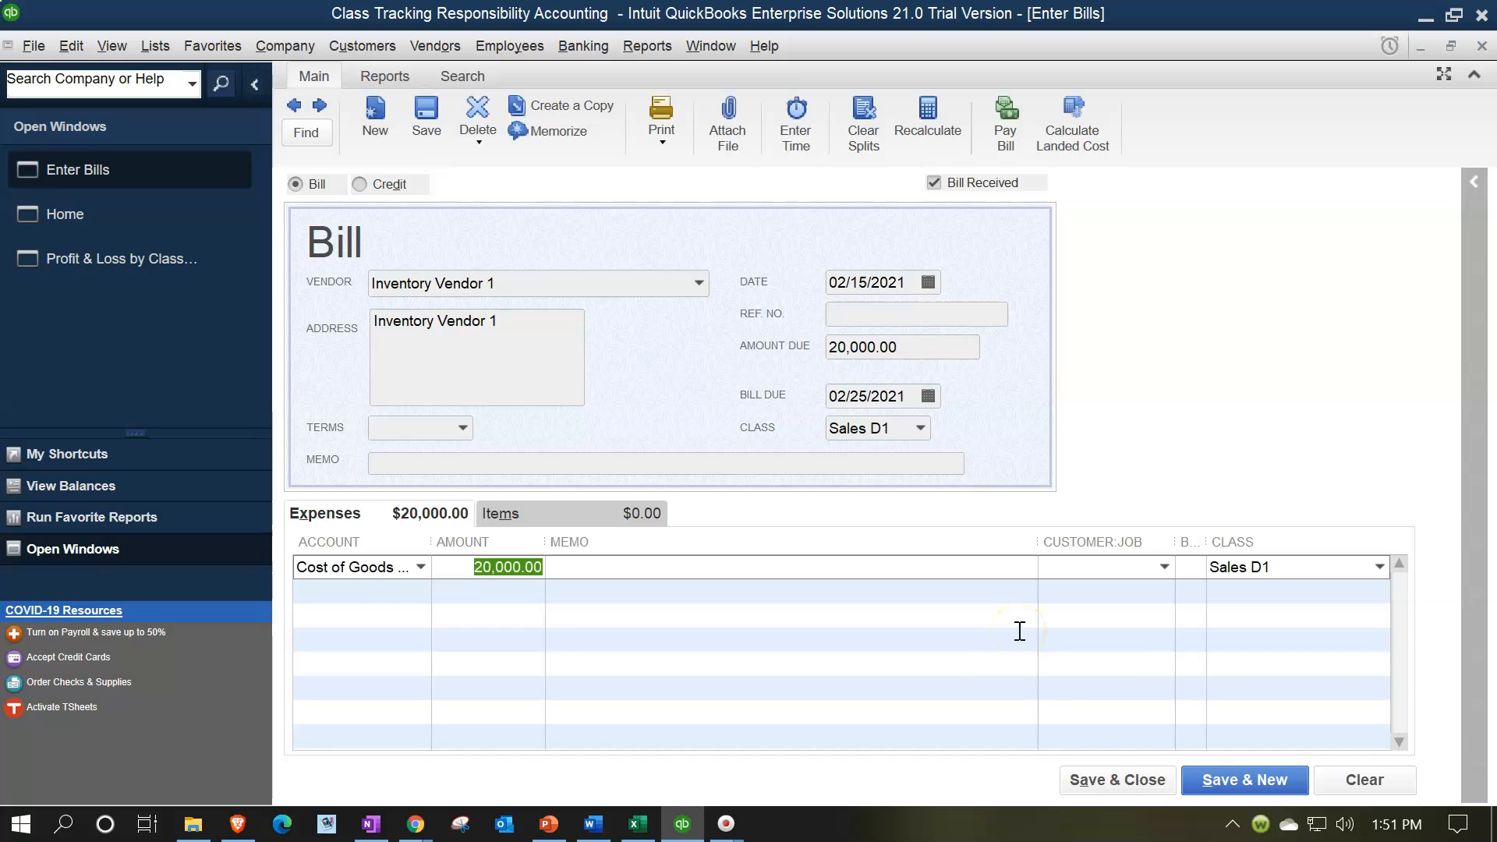
left_click(1233, 783)
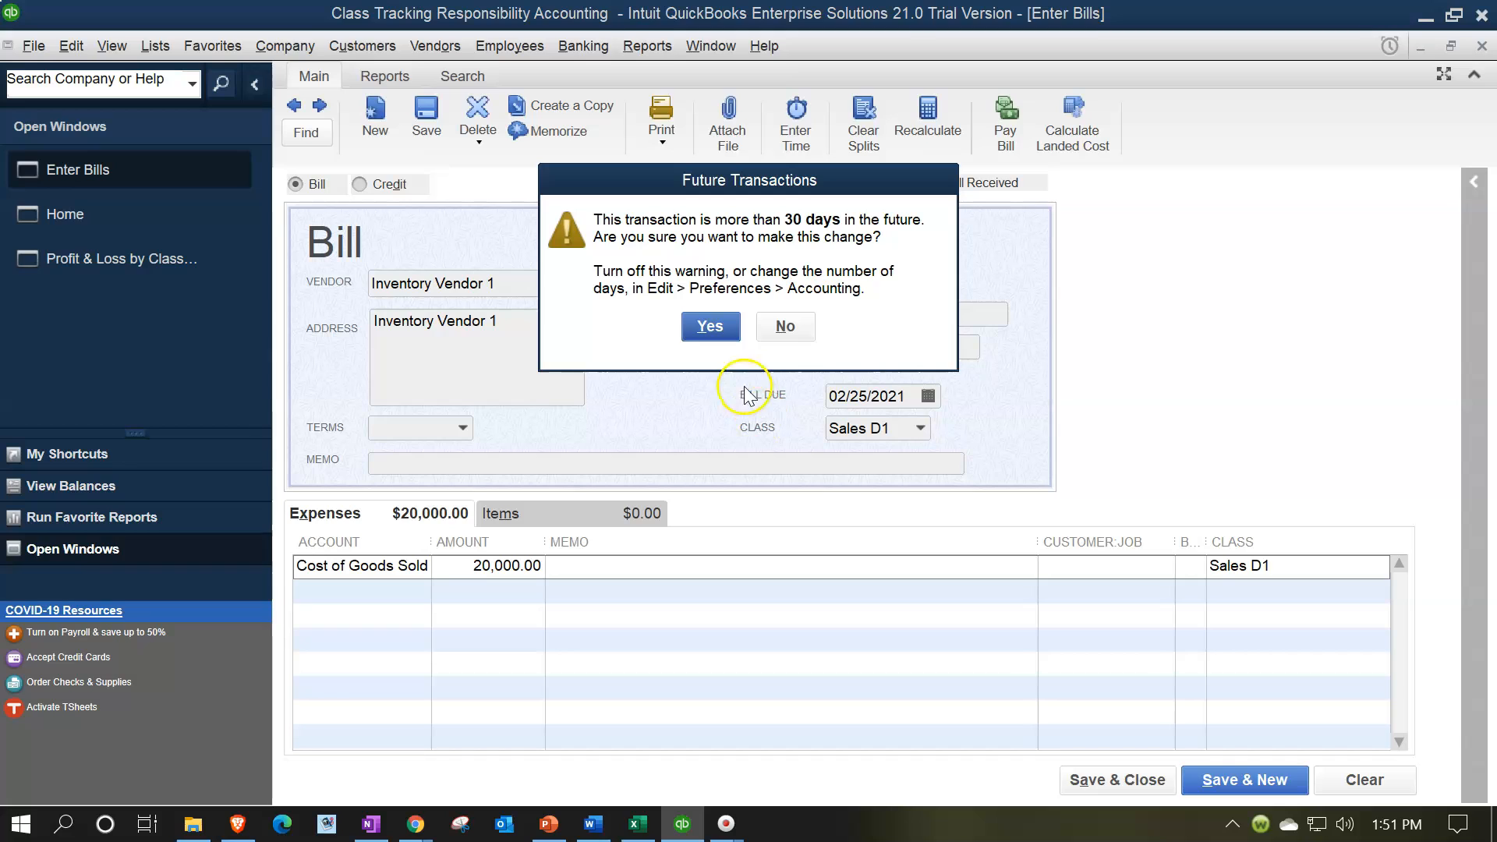
left_click(723, 340)
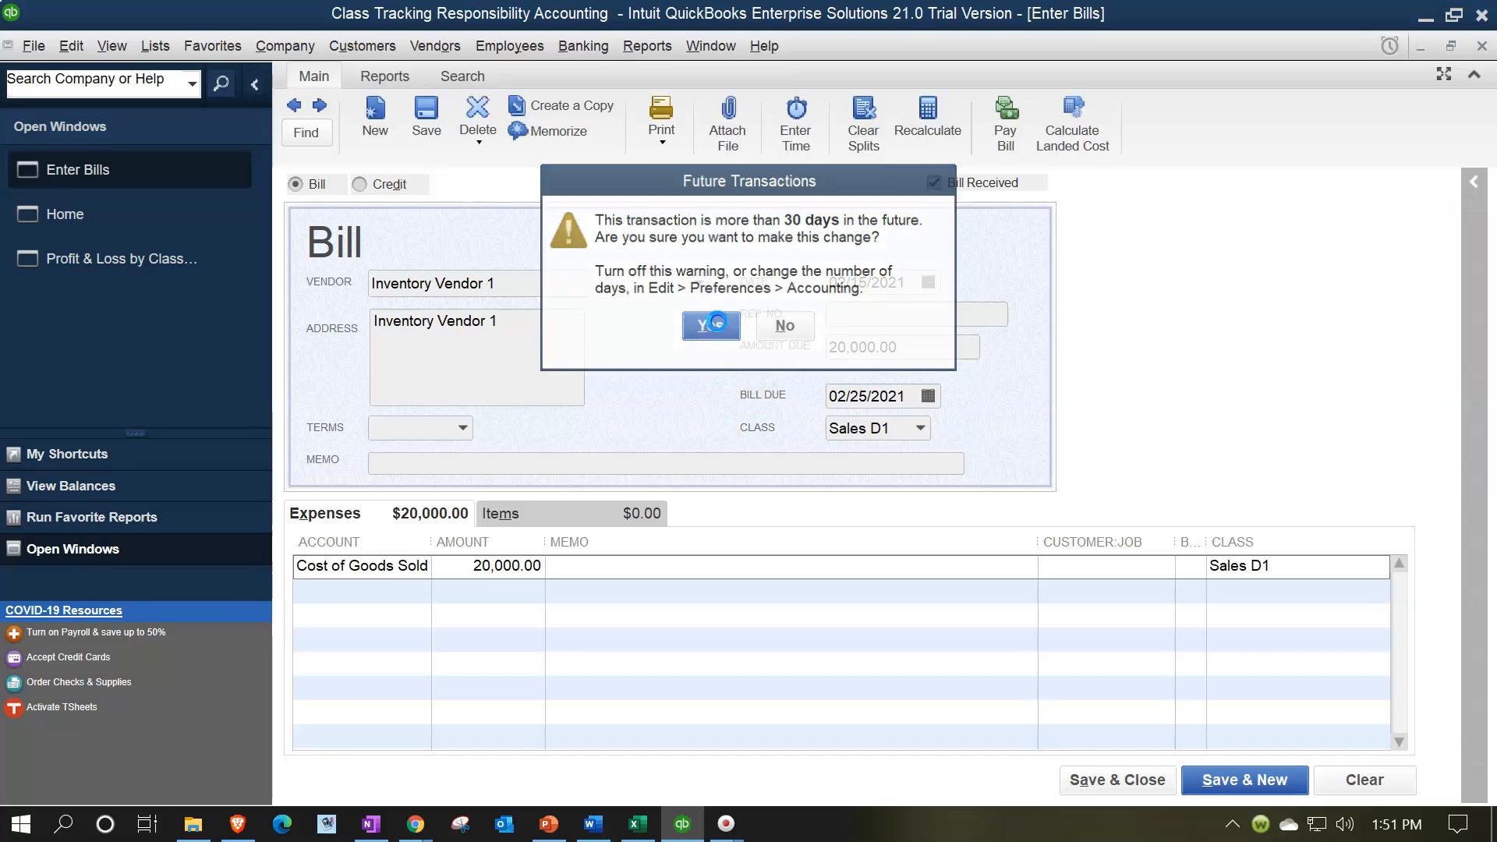
Enter In2 as the new bill's vendor and set it up as a vendor with the class Sales D2.
type("In")
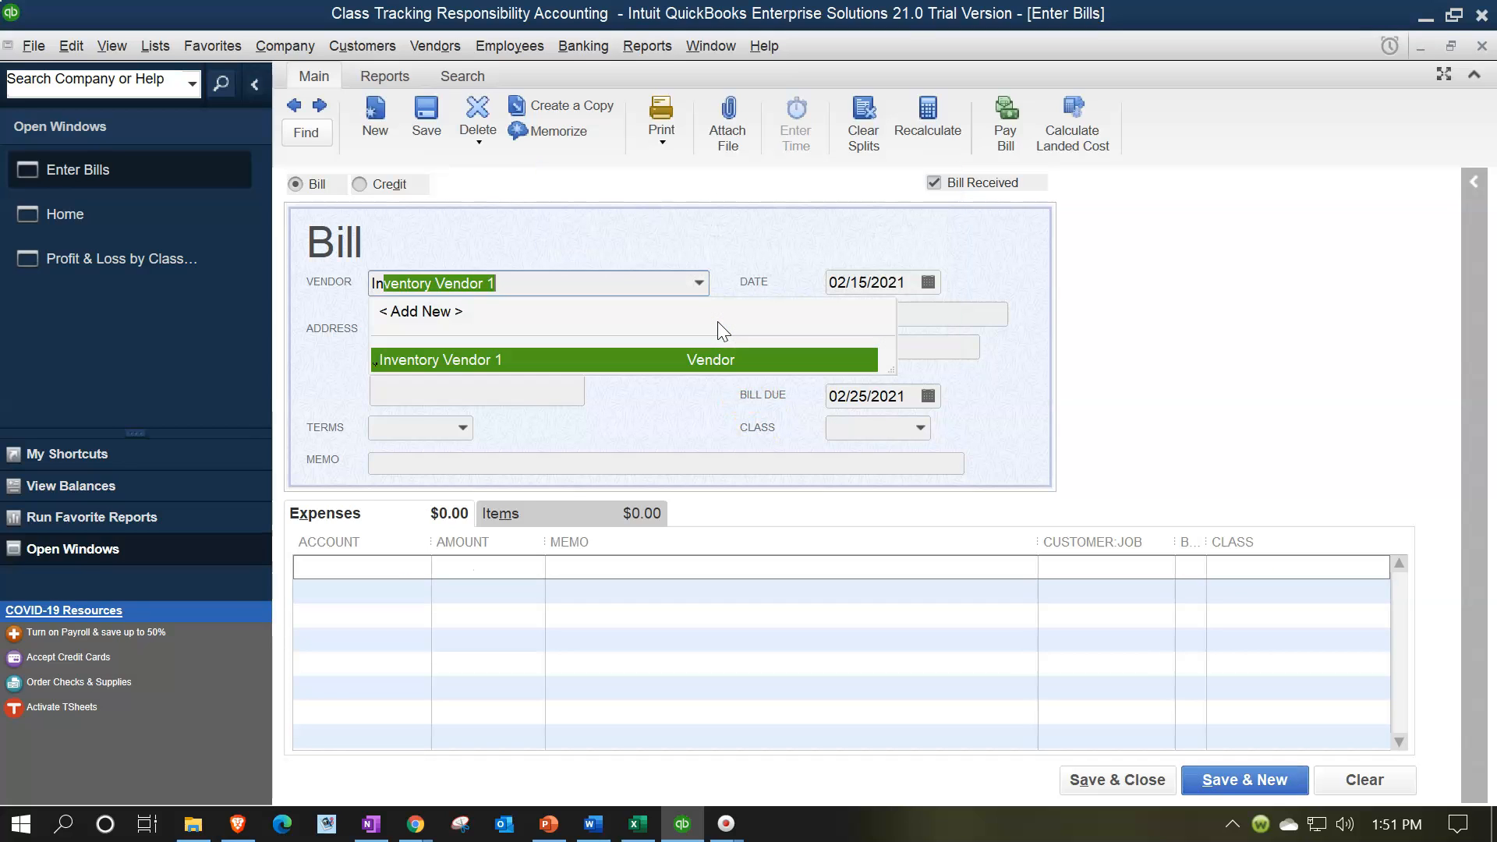
type("v")
left_click(587, 285)
type("2")
key("Tab")
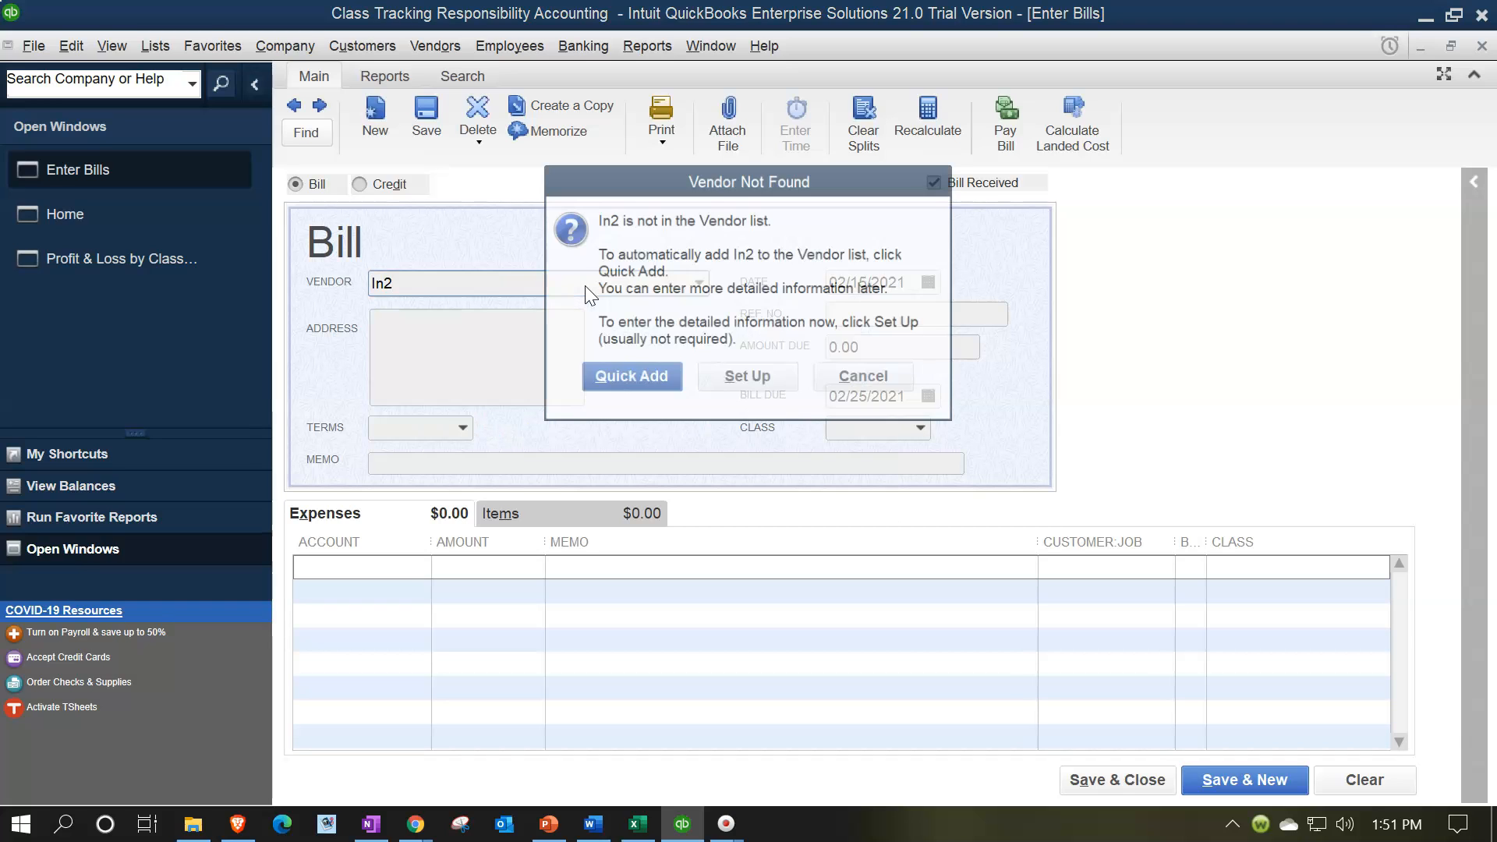
left_click(737, 379)
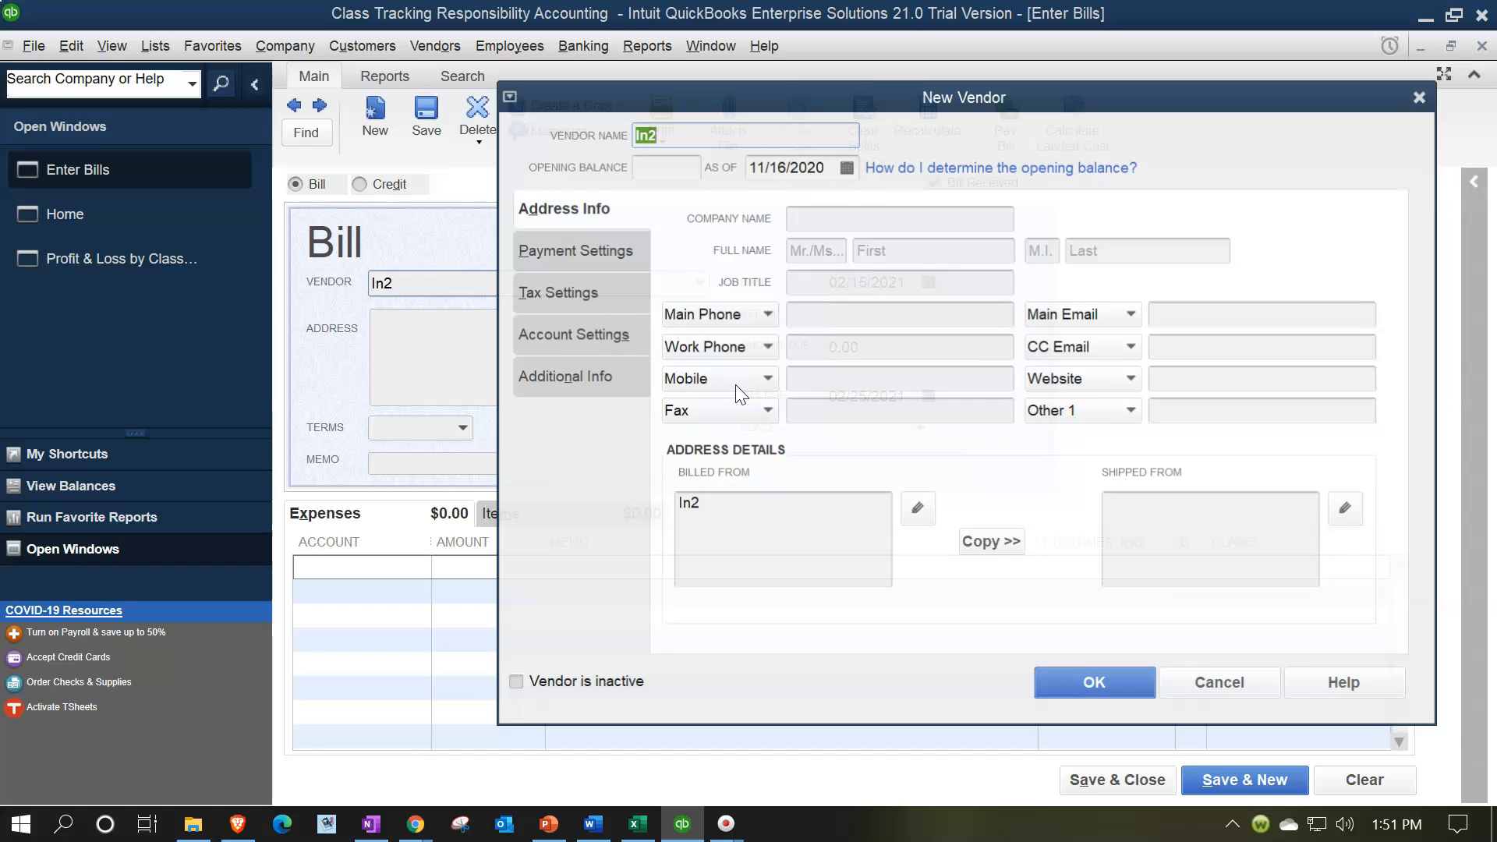
left_click(575, 331)
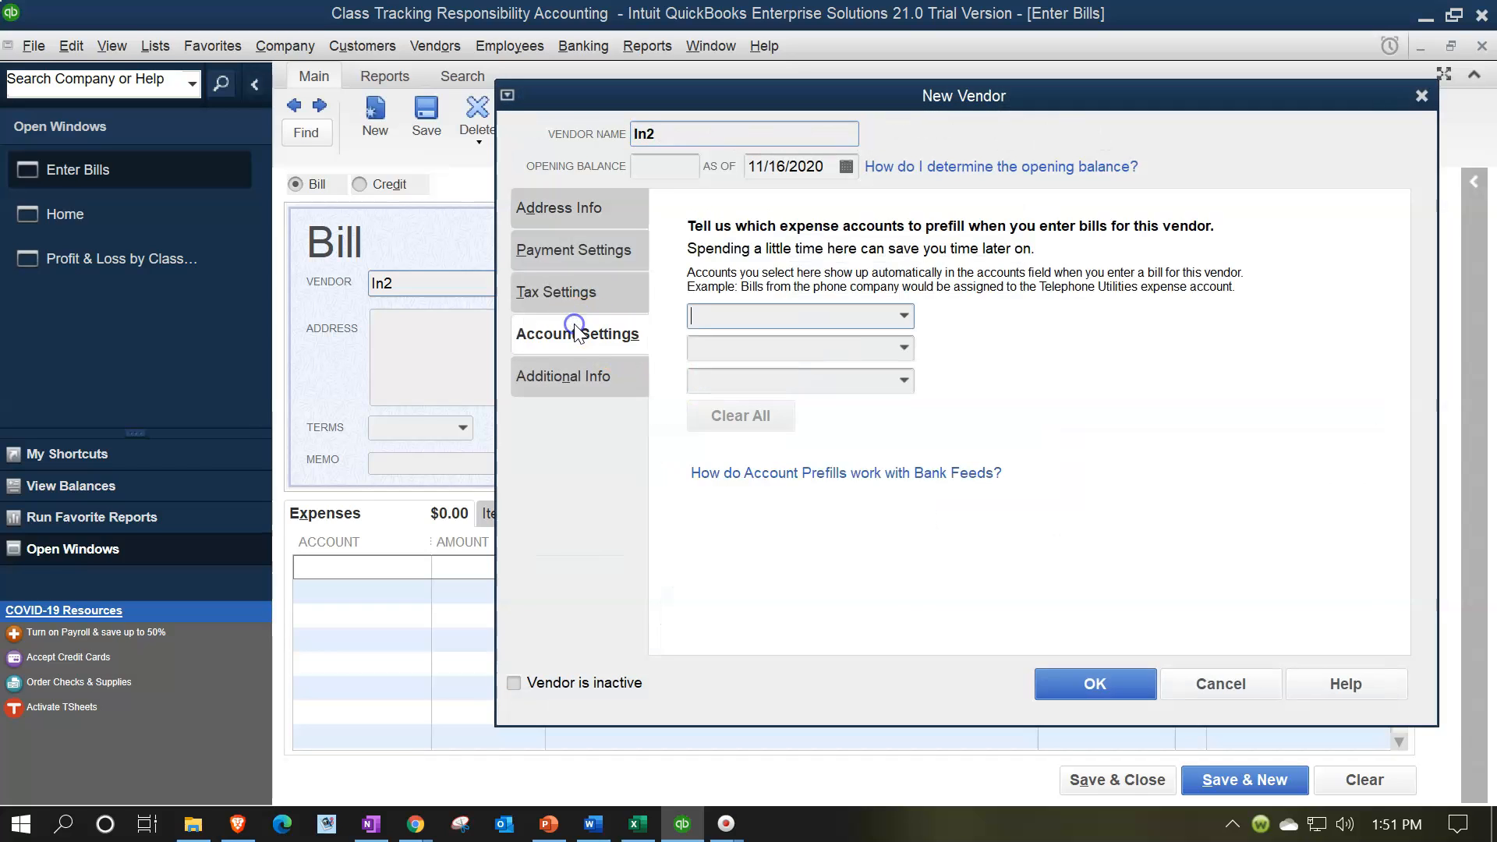
left_click(564, 379)
left_click(947, 322)
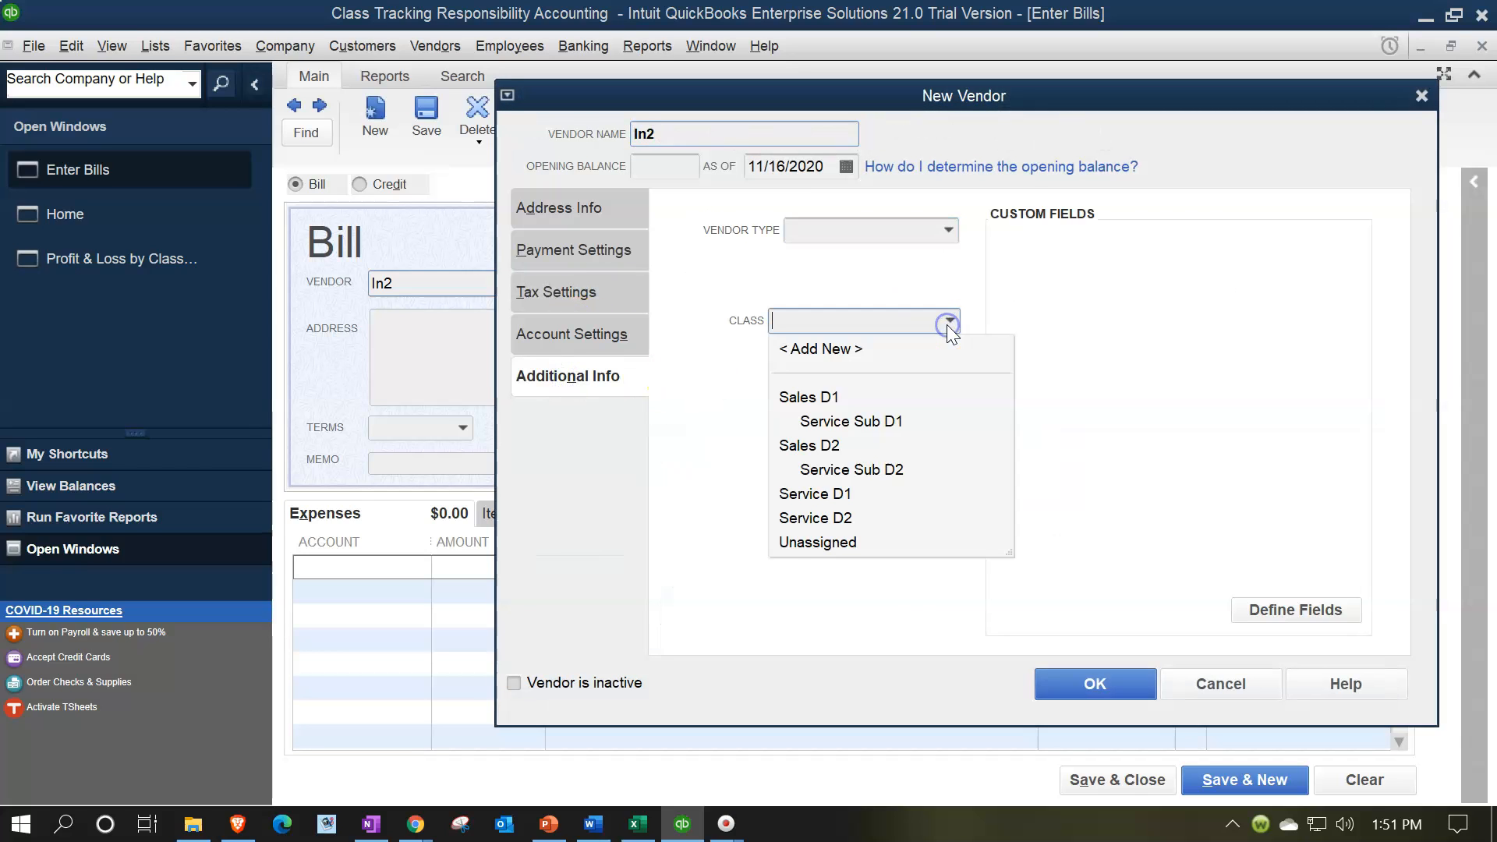
left_click(824, 448)
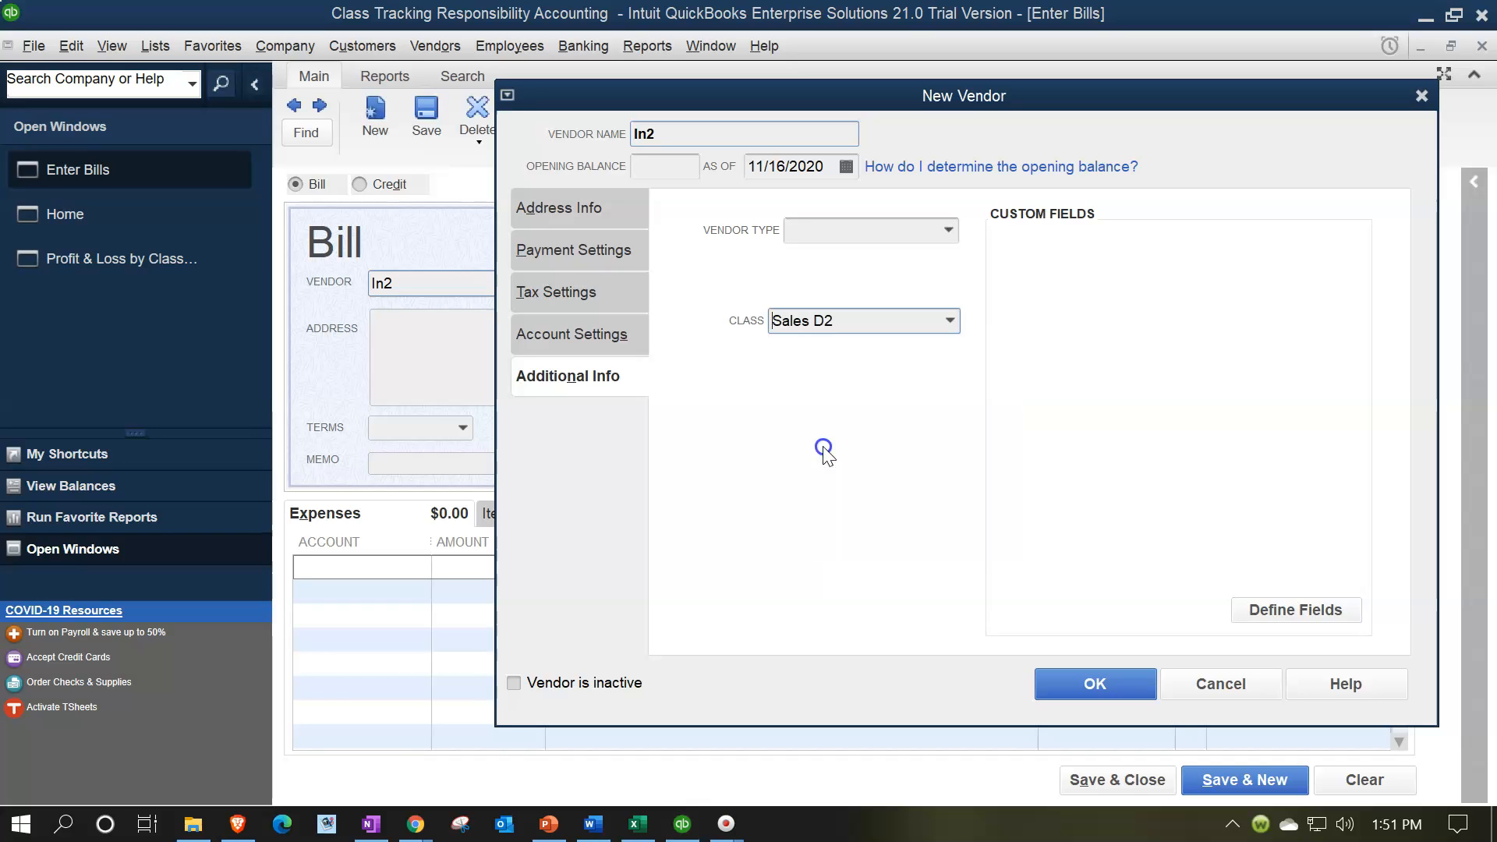
left_click(1064, 690)
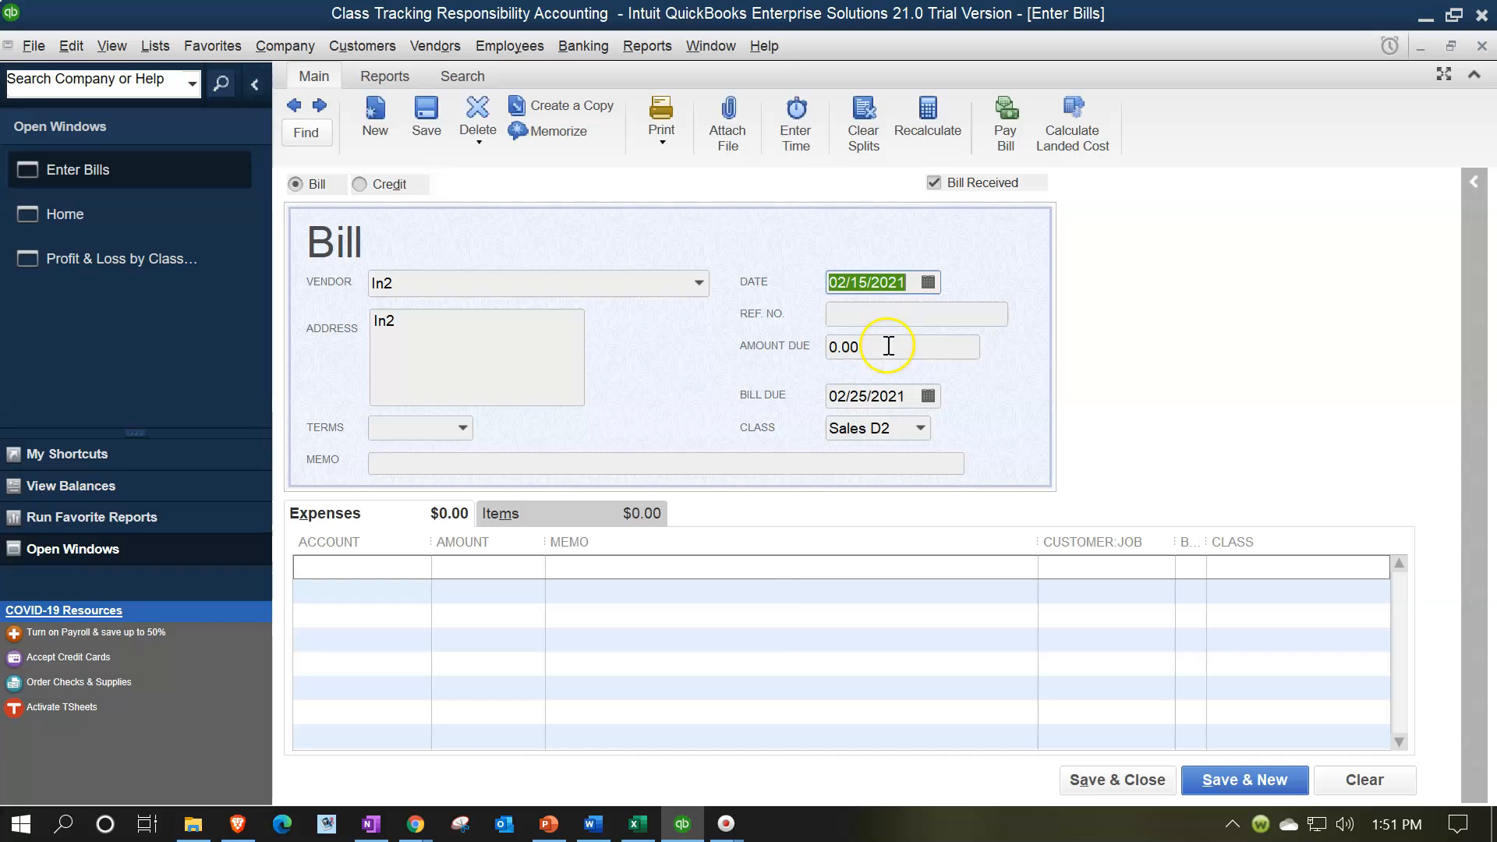
Check Sales Dept. 2's cost of goods sold in the Excel worksheet and set the In2 bill's amount due to 18,000.
left_click(636, 825)
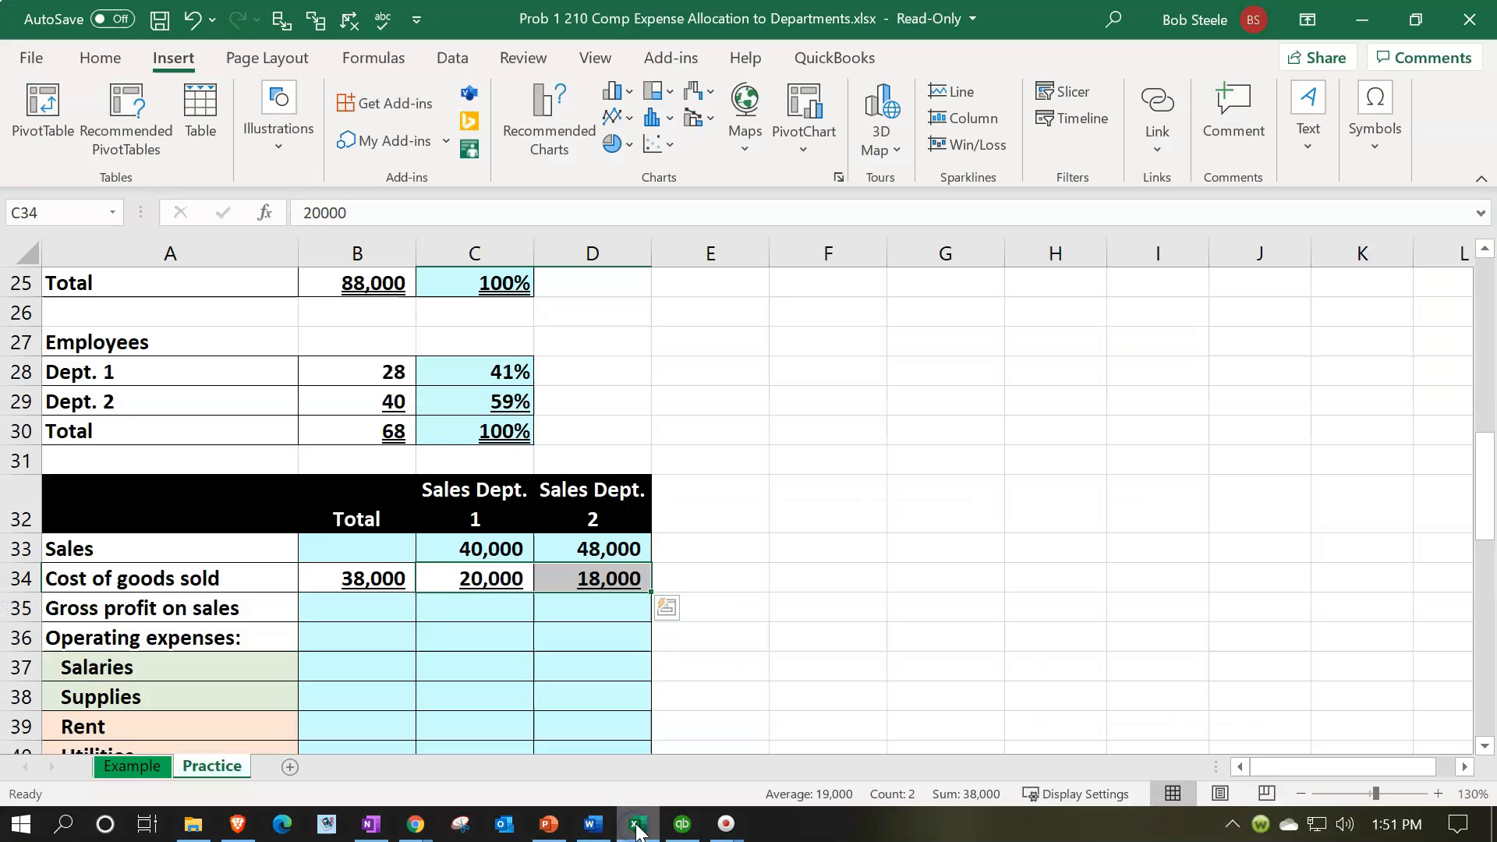
left_click(636, 826)
left_click(928, 344)
type("18,00")
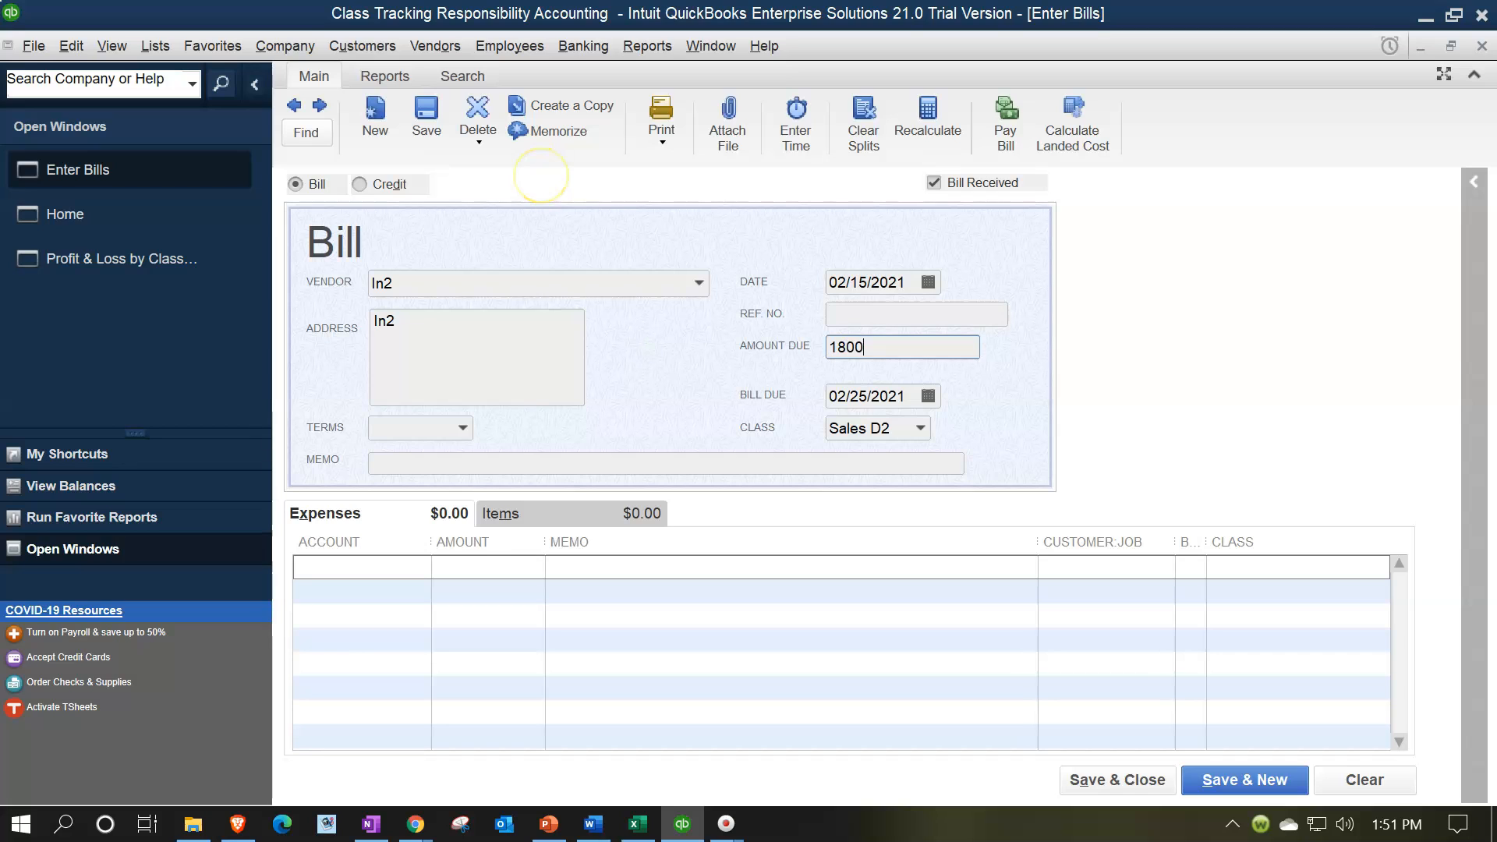
type("0")
Assign the In2 bill's expense line to Cost of Goods Sold, save and close the bill, and accept its future date.
key("Tab")
key("Tab")
key("Tab")
key("Tab")
key("Tab")
type("Co")
key("Tab")
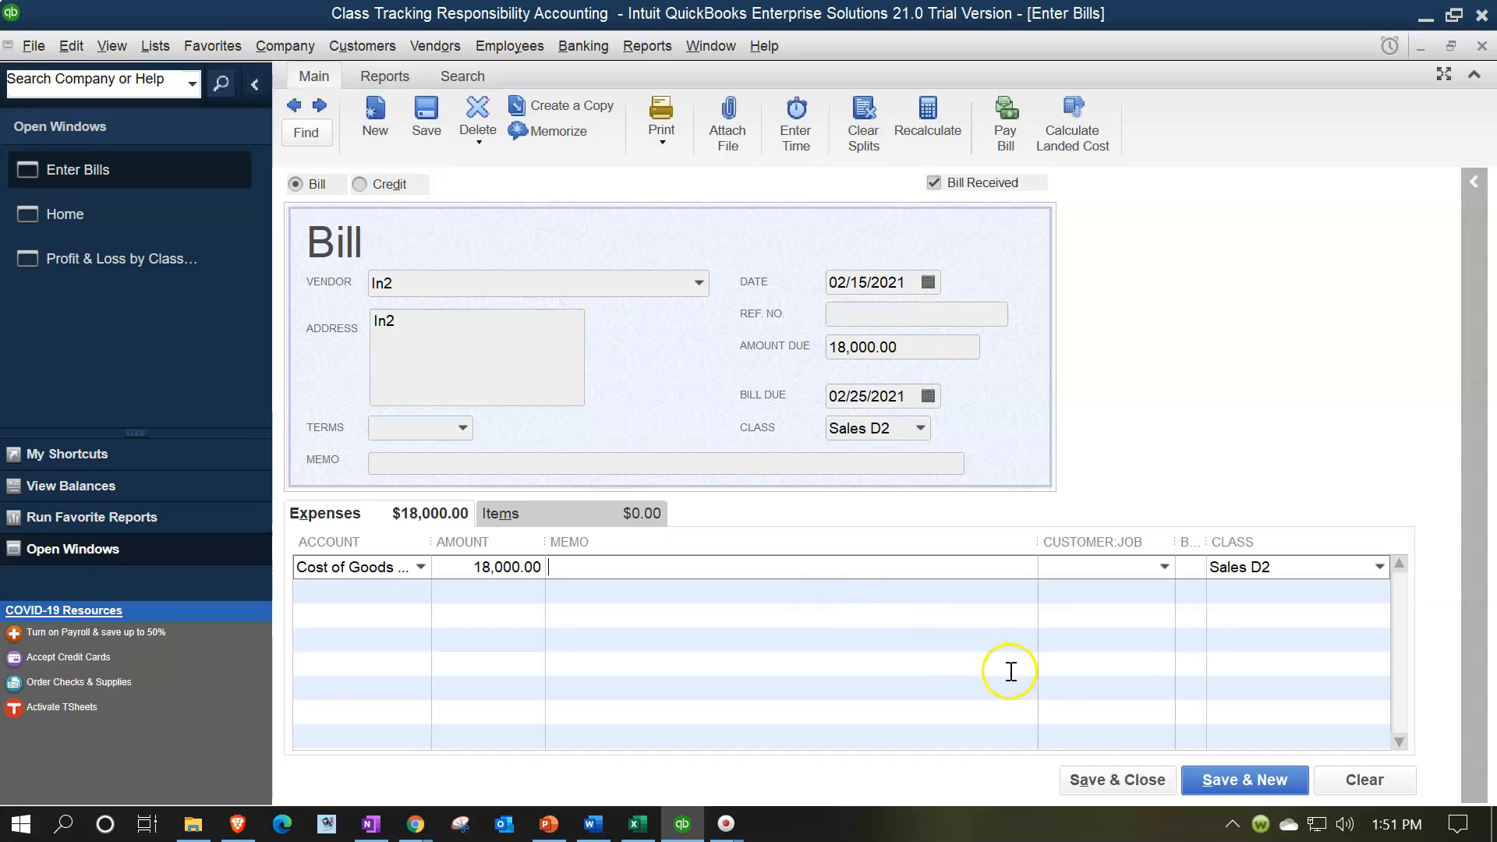
left_click(1115, 783)
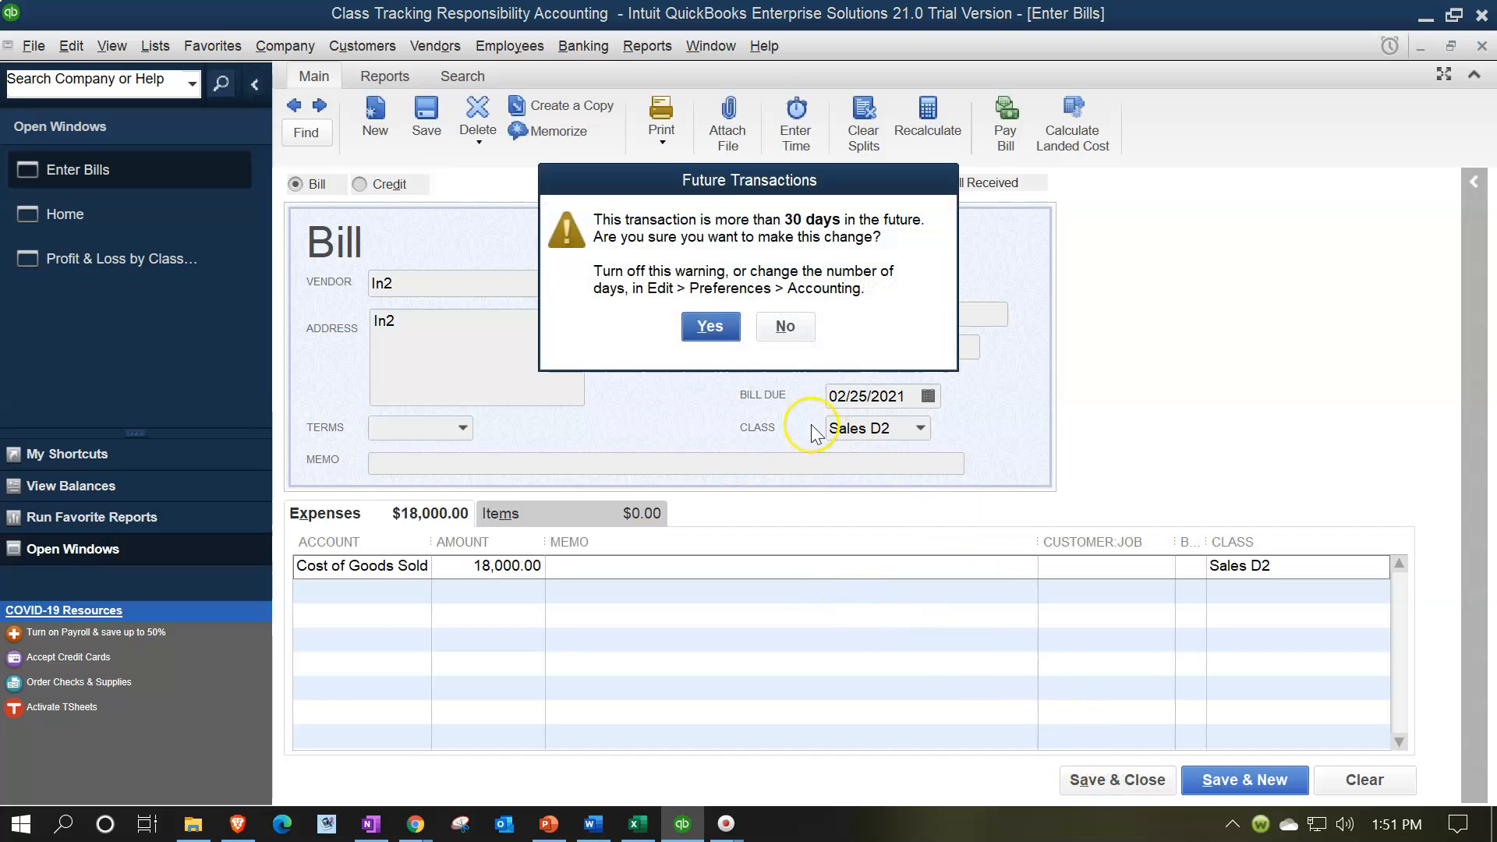
left_click(710, 328)
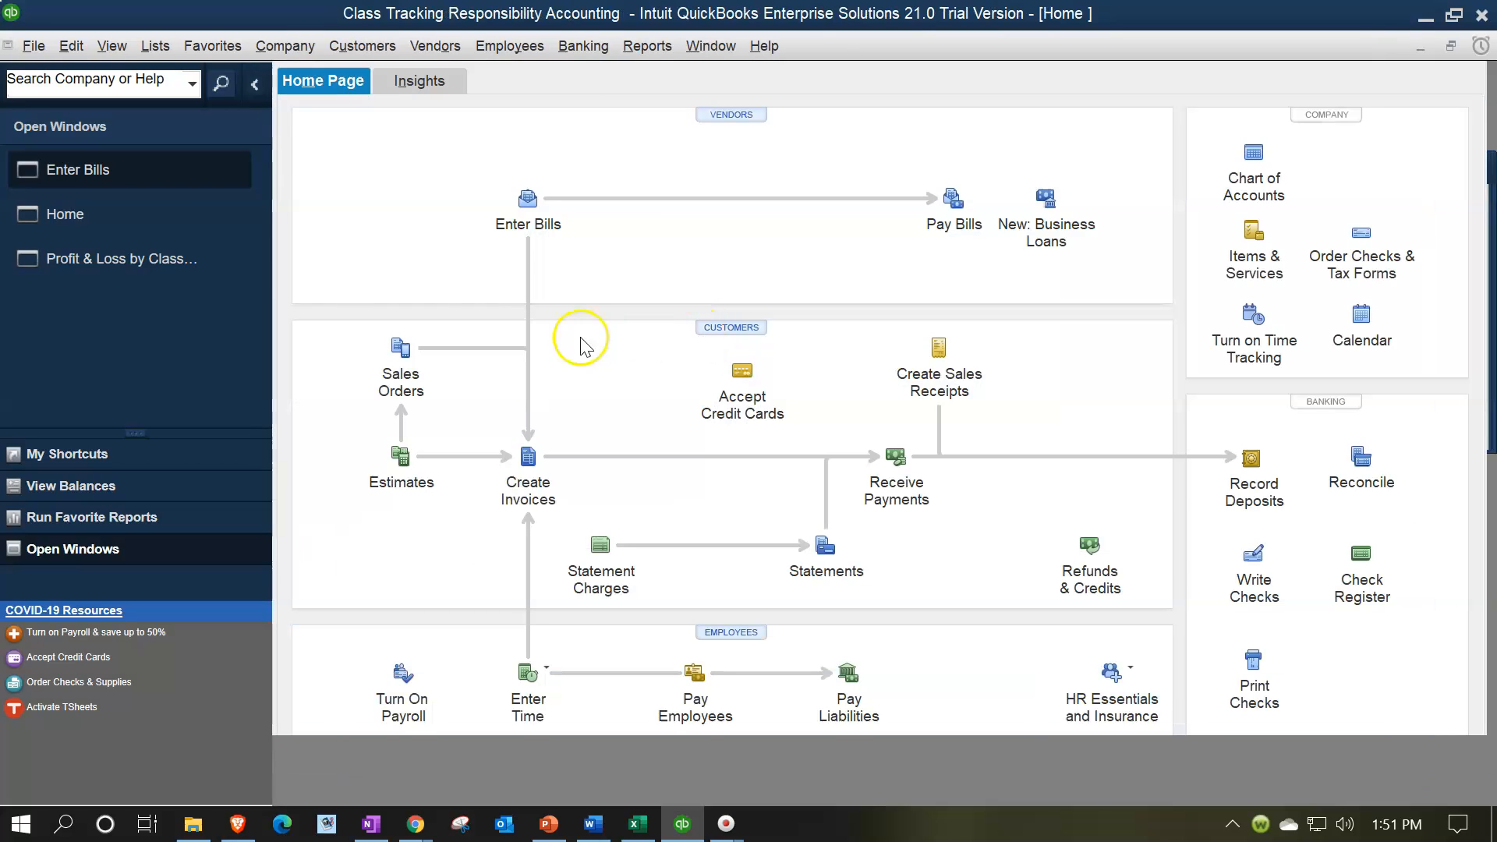
Open the Profit & Loss by Class report and refresh it, suppressing the refresh prompt for all reports and graphs.
left_click(103, 207)
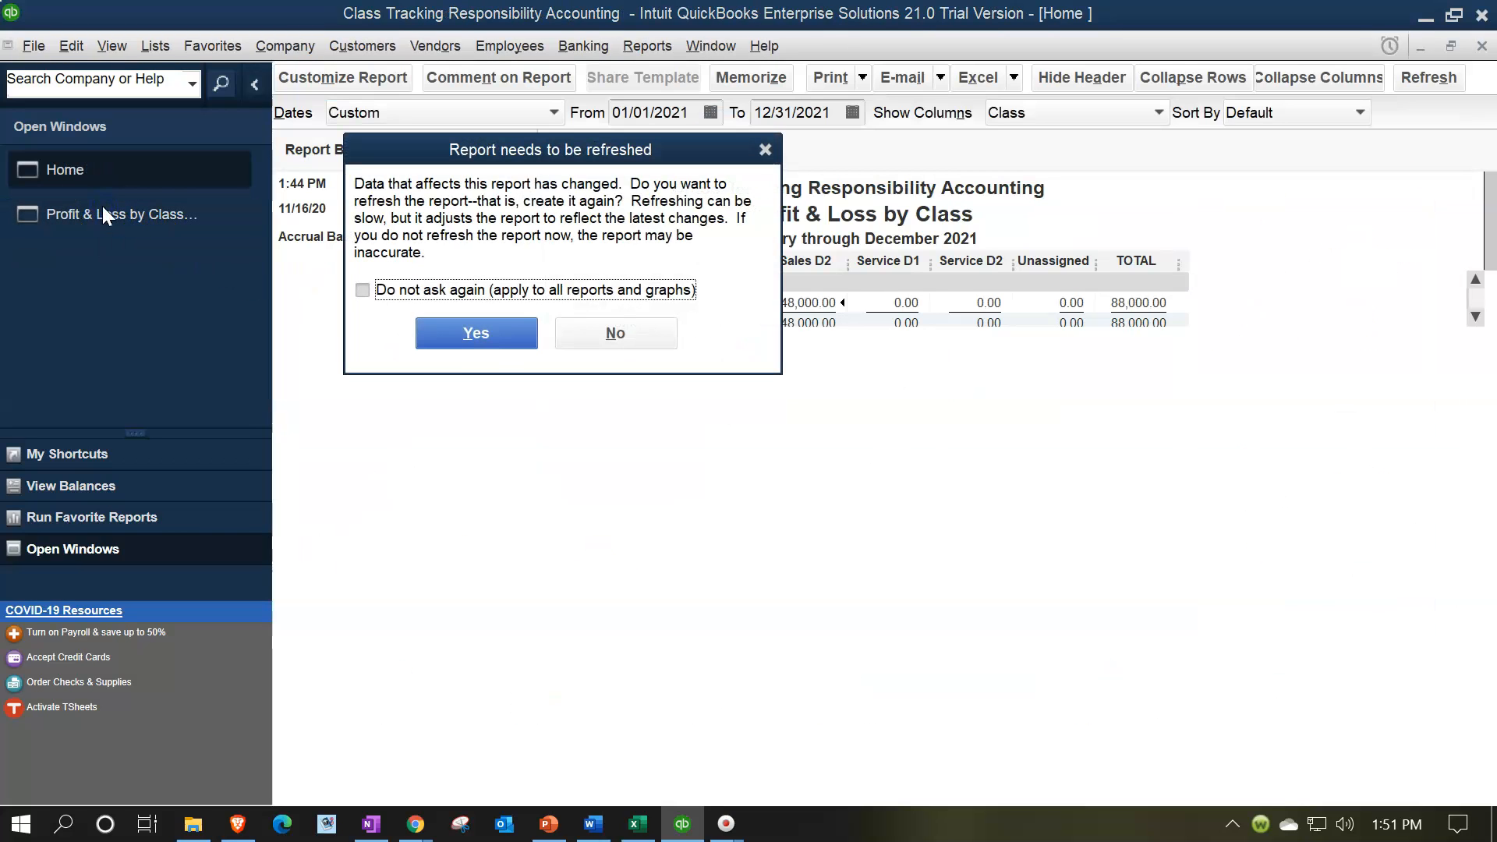
left_click(365, 290)
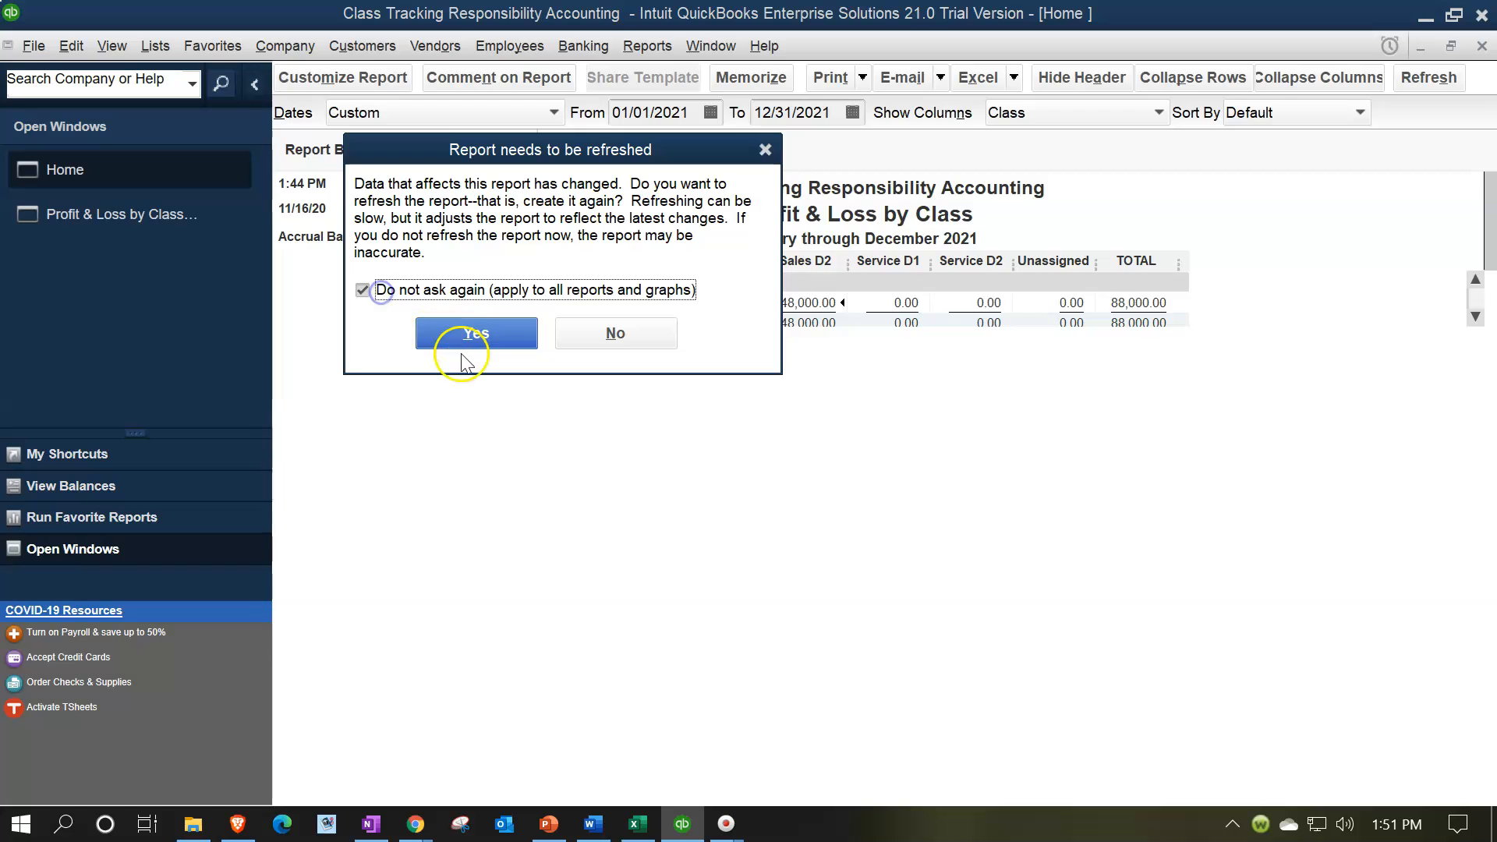
left_click(478, 334)
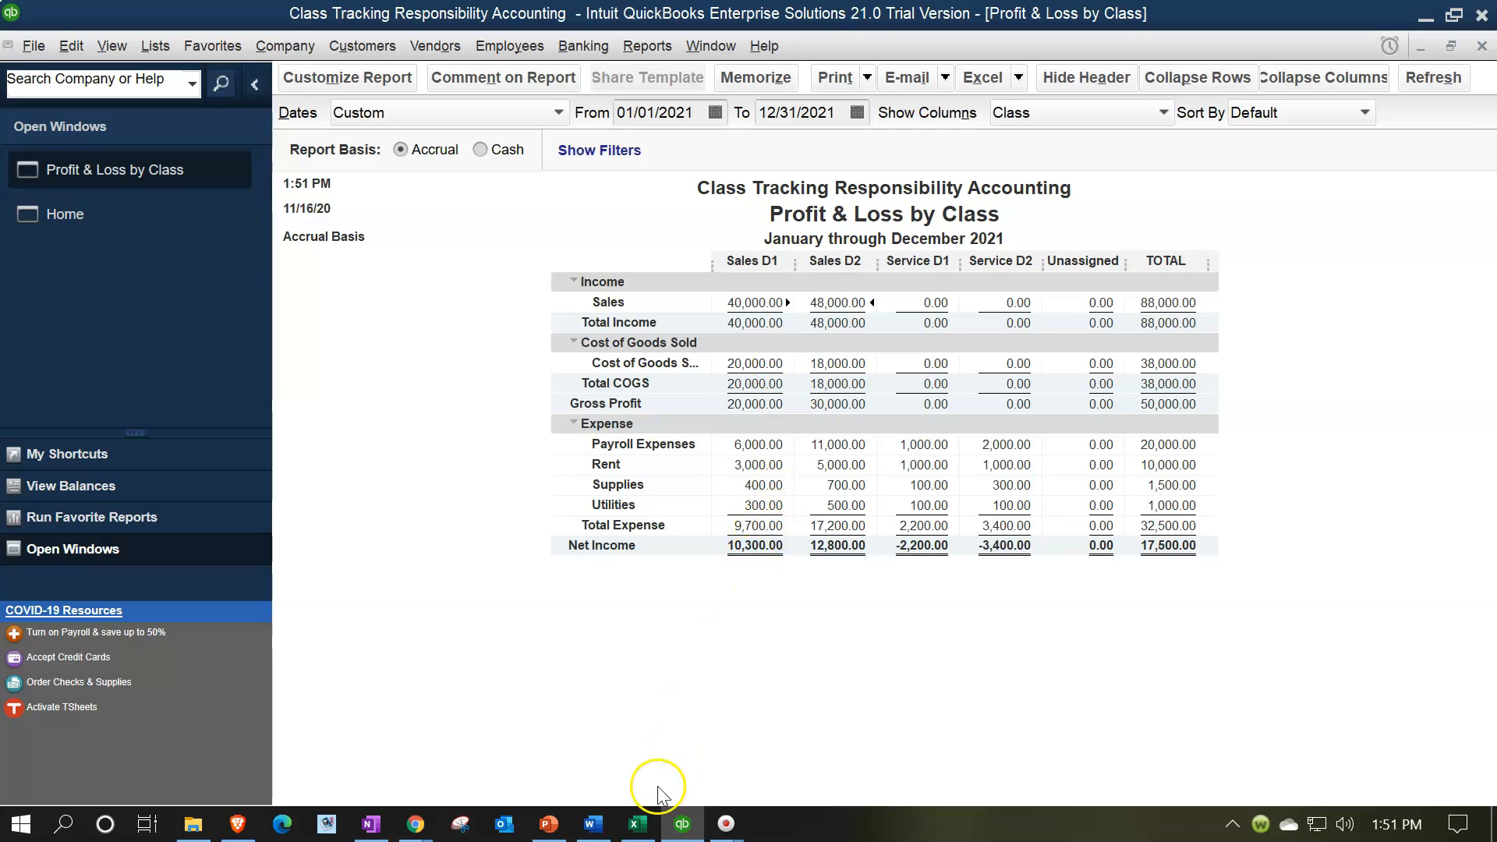
Switch to the Excel worksheet and total the two departments' sales in B33 with a SUM of C33:D33.
left_click(639, 825)
left_click(592, 706)
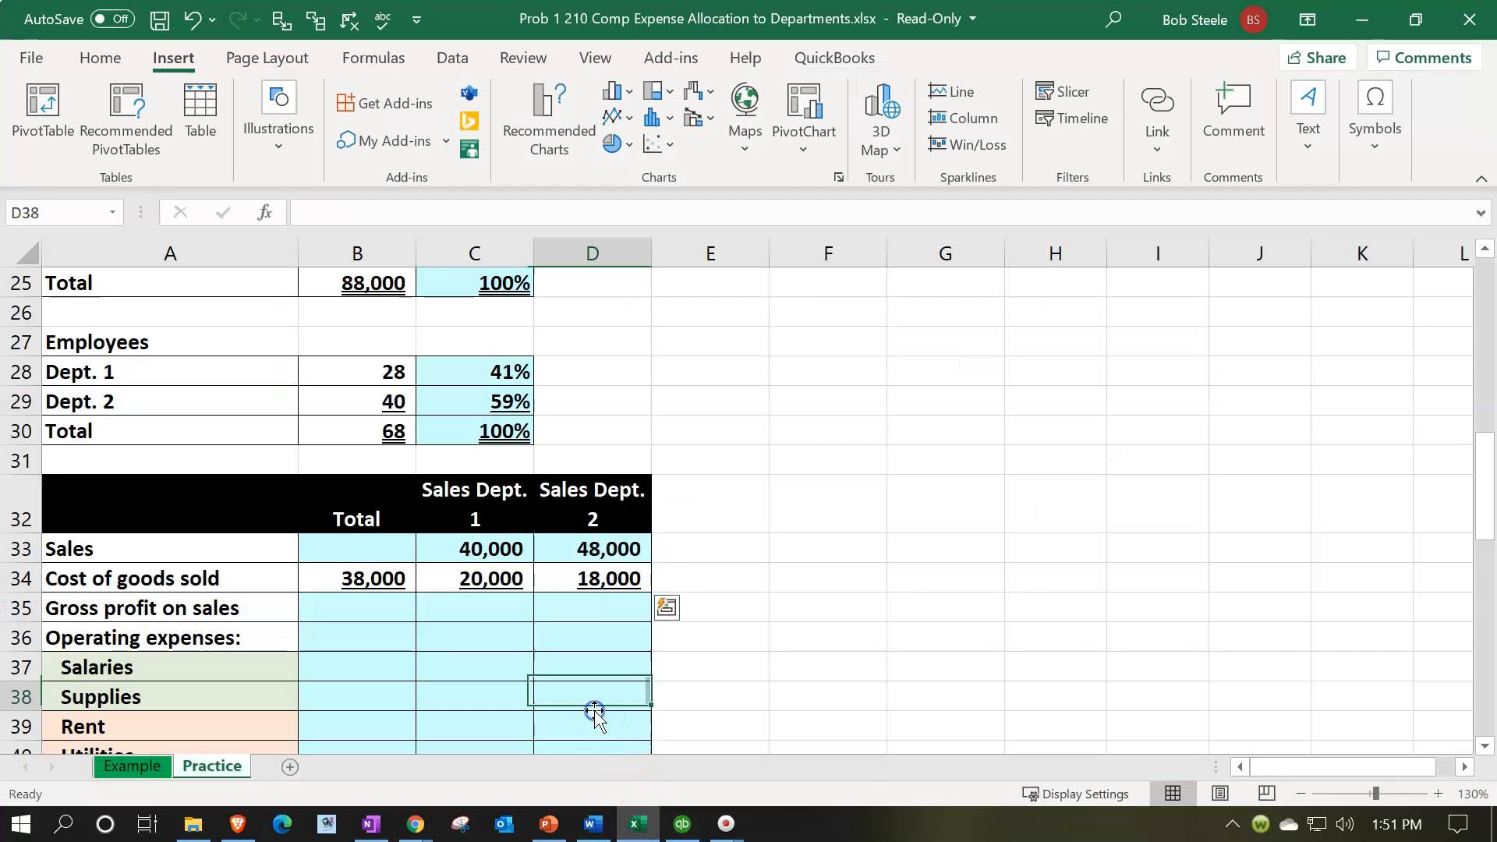
scroll(592, 702, "down", 2)
left_click(401, 469)
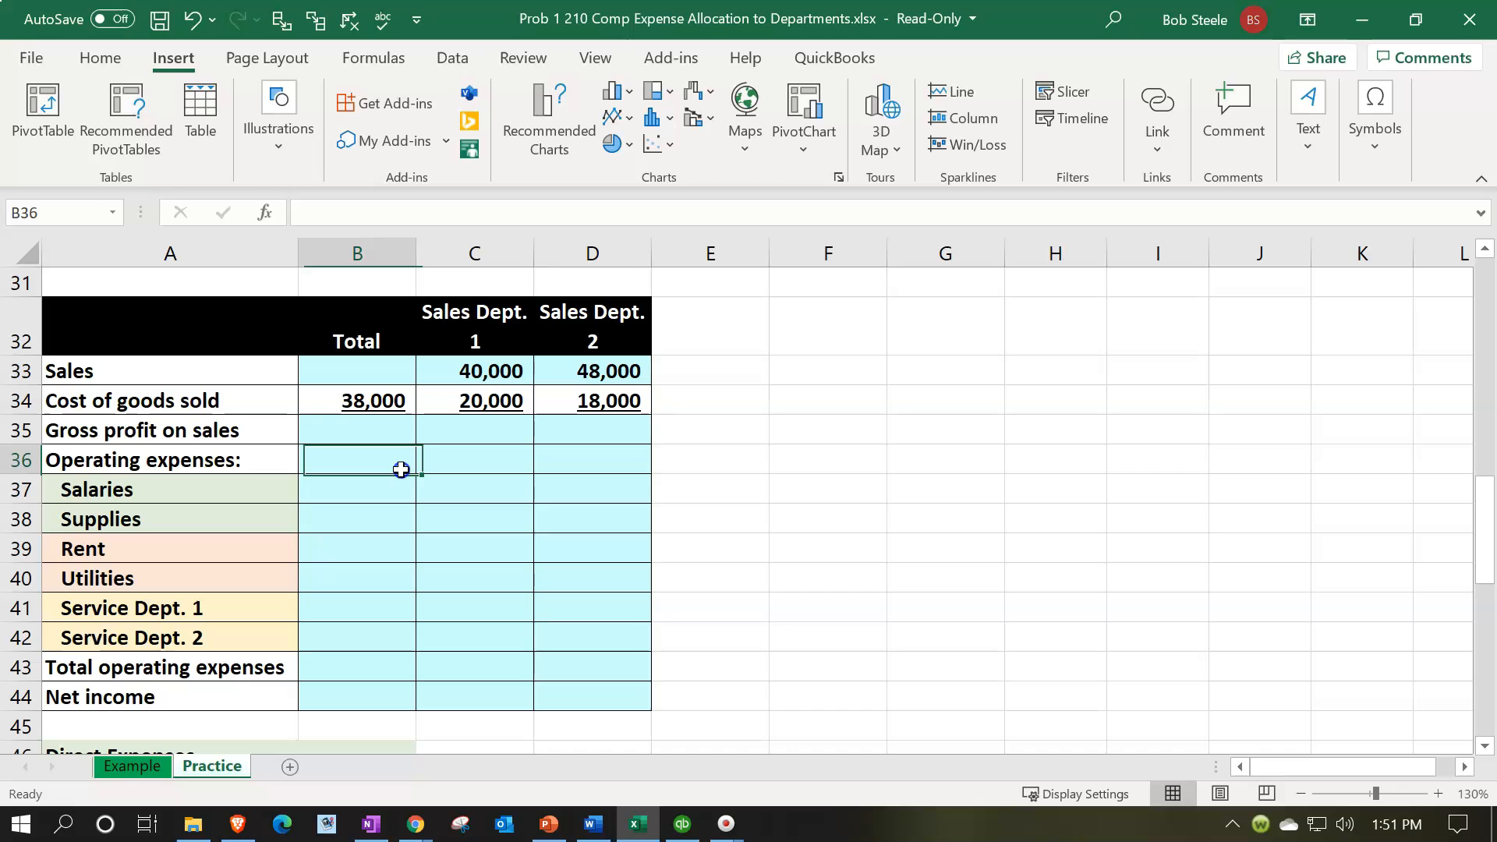
key("Up")
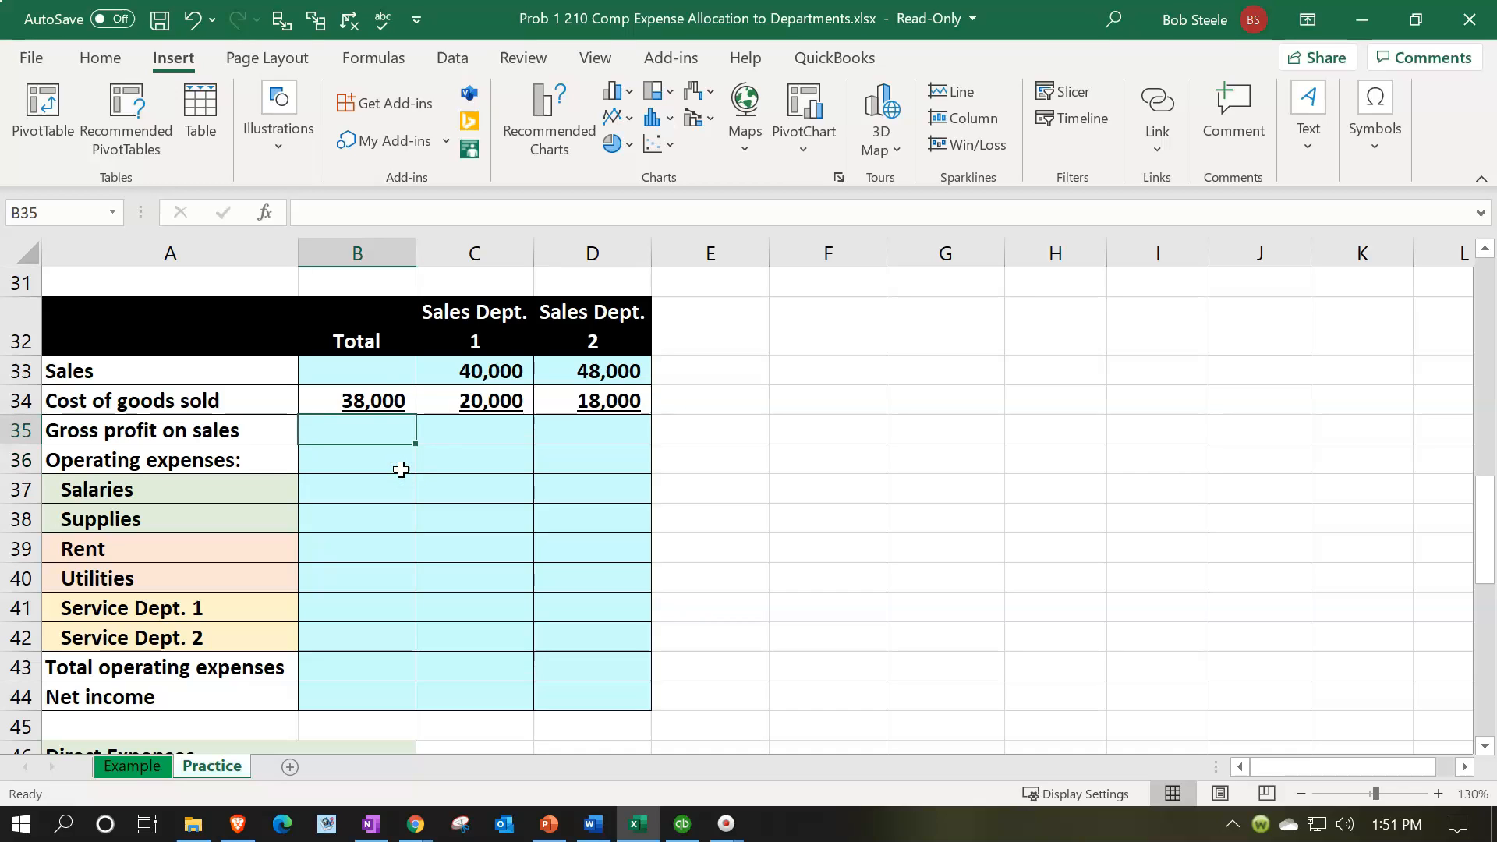
left_click(367, 373)
type("=sum(")
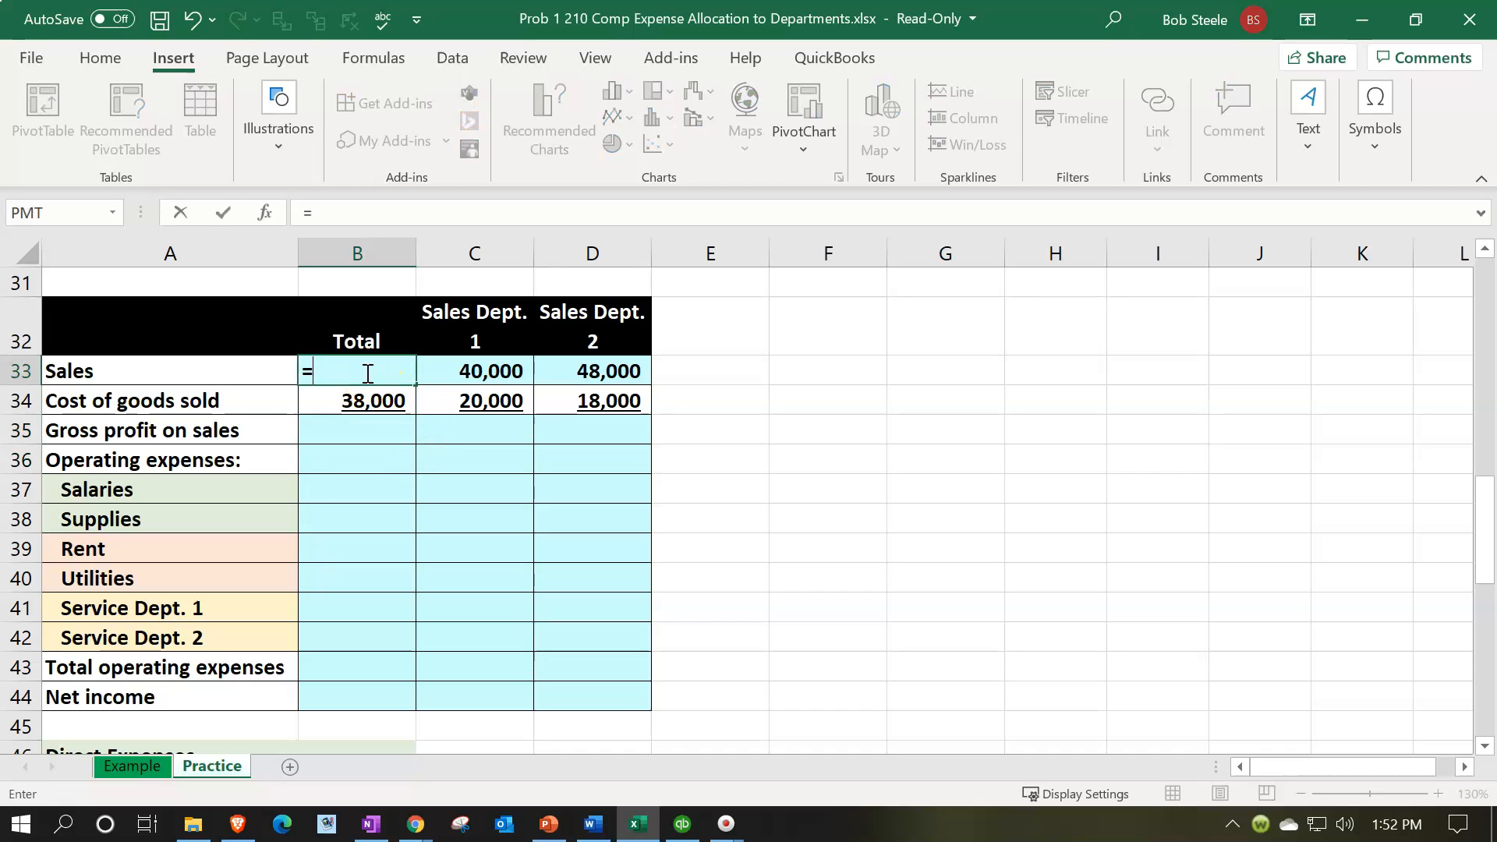
key("Right")
key("shift+Right")
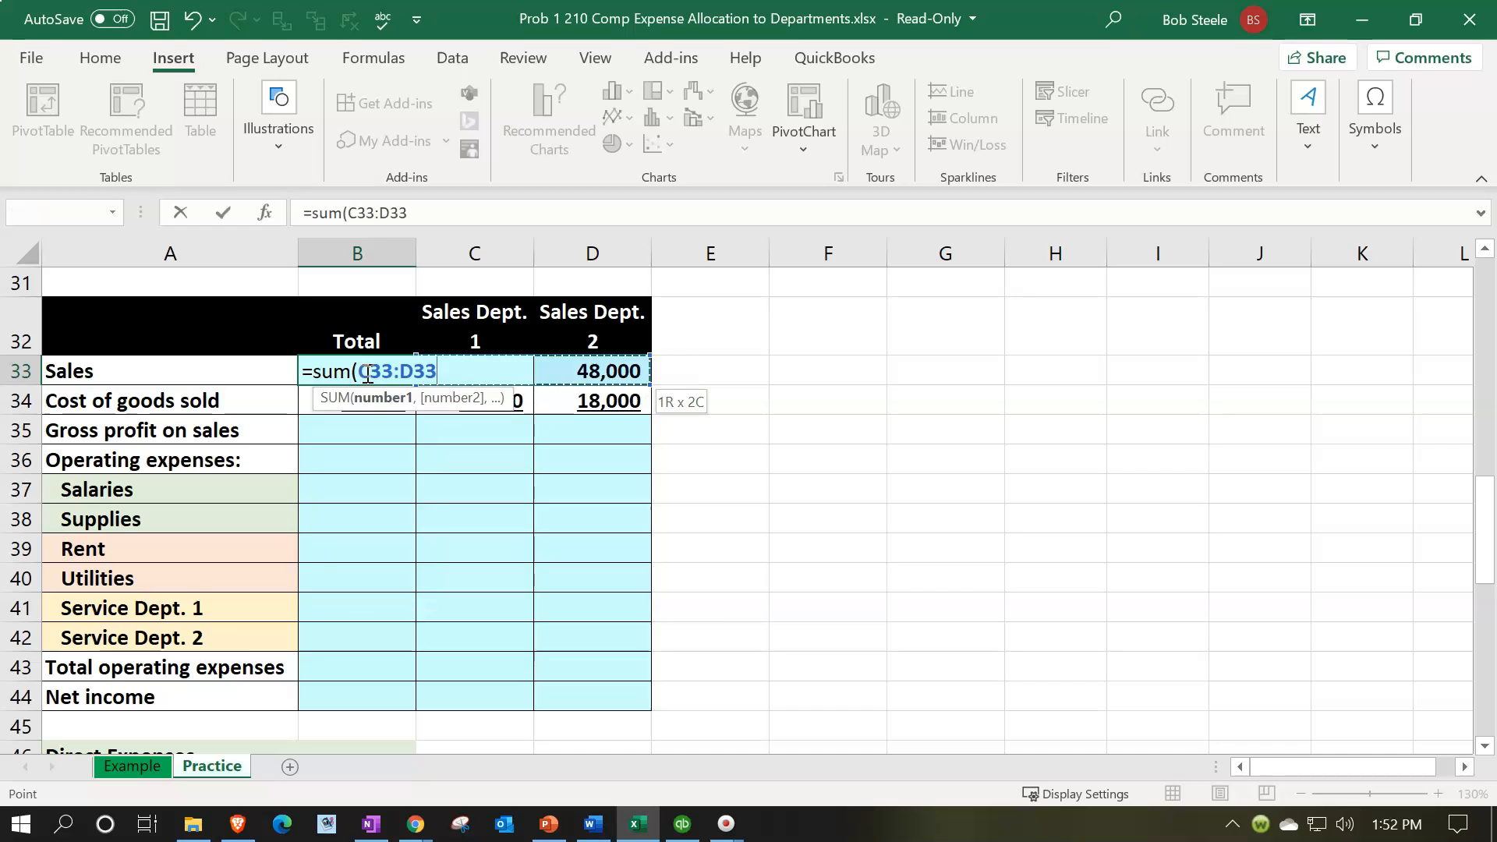
key("Return")
Calculate gross profit on sales in B35 as B33-B34 and fill the formula across to both sales departments.
key("Down")
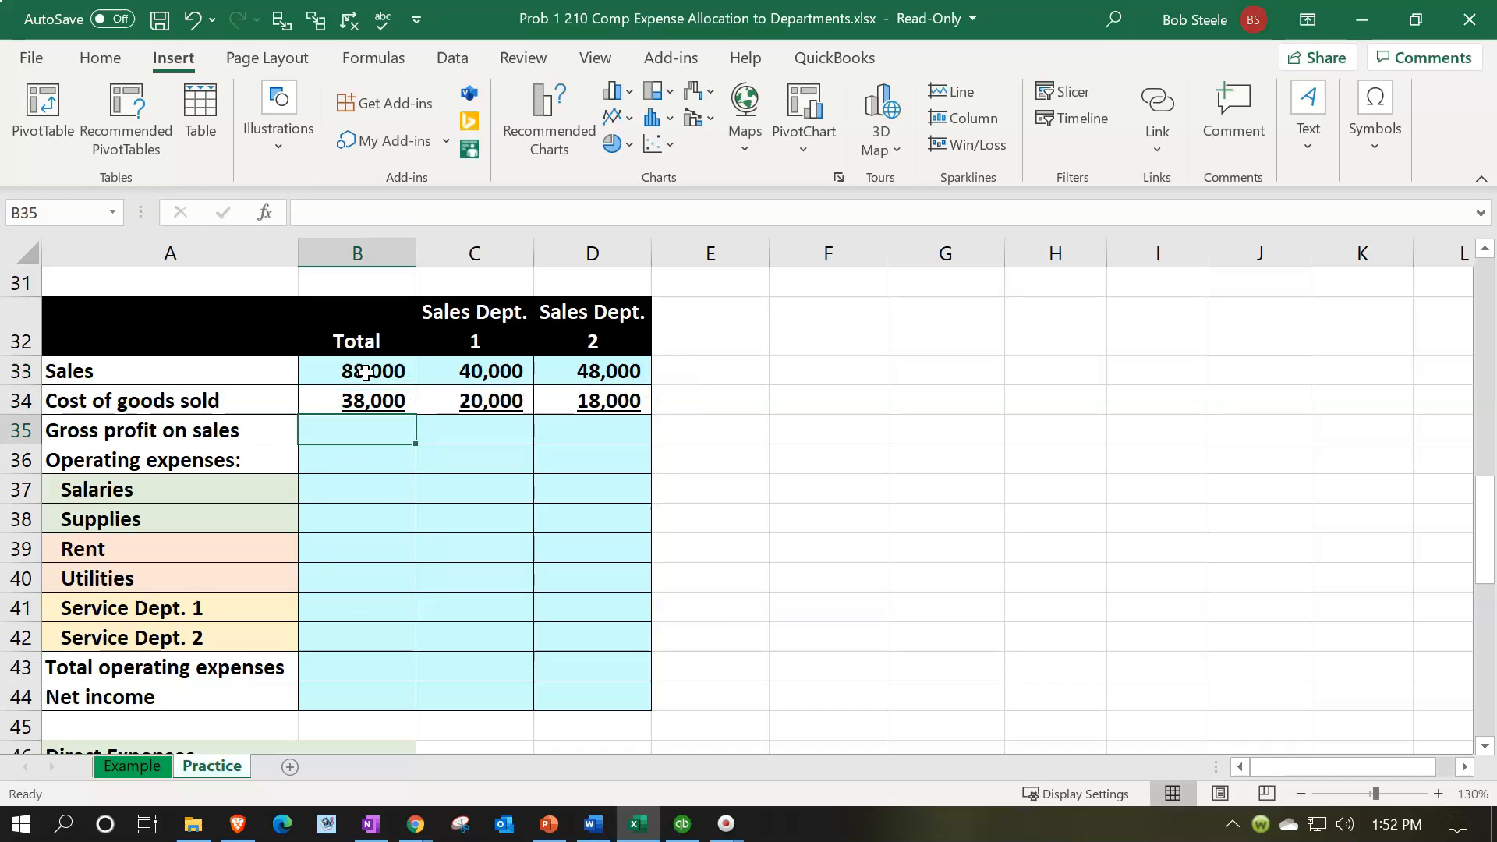
type("=")
key("Up")
key("Up")
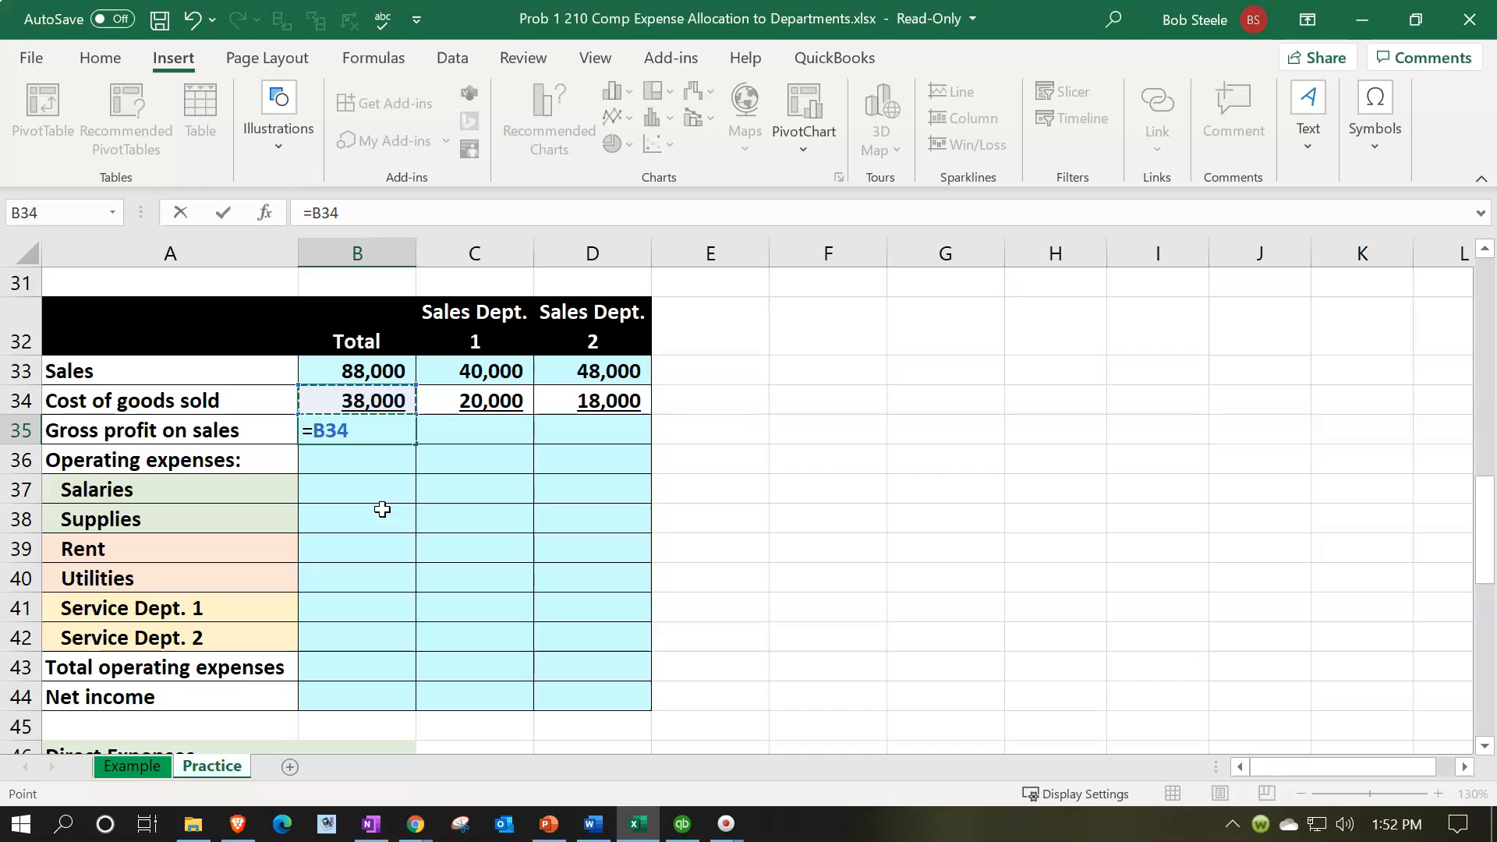
type("-")
key("Up")
key("Return")
key("Up")
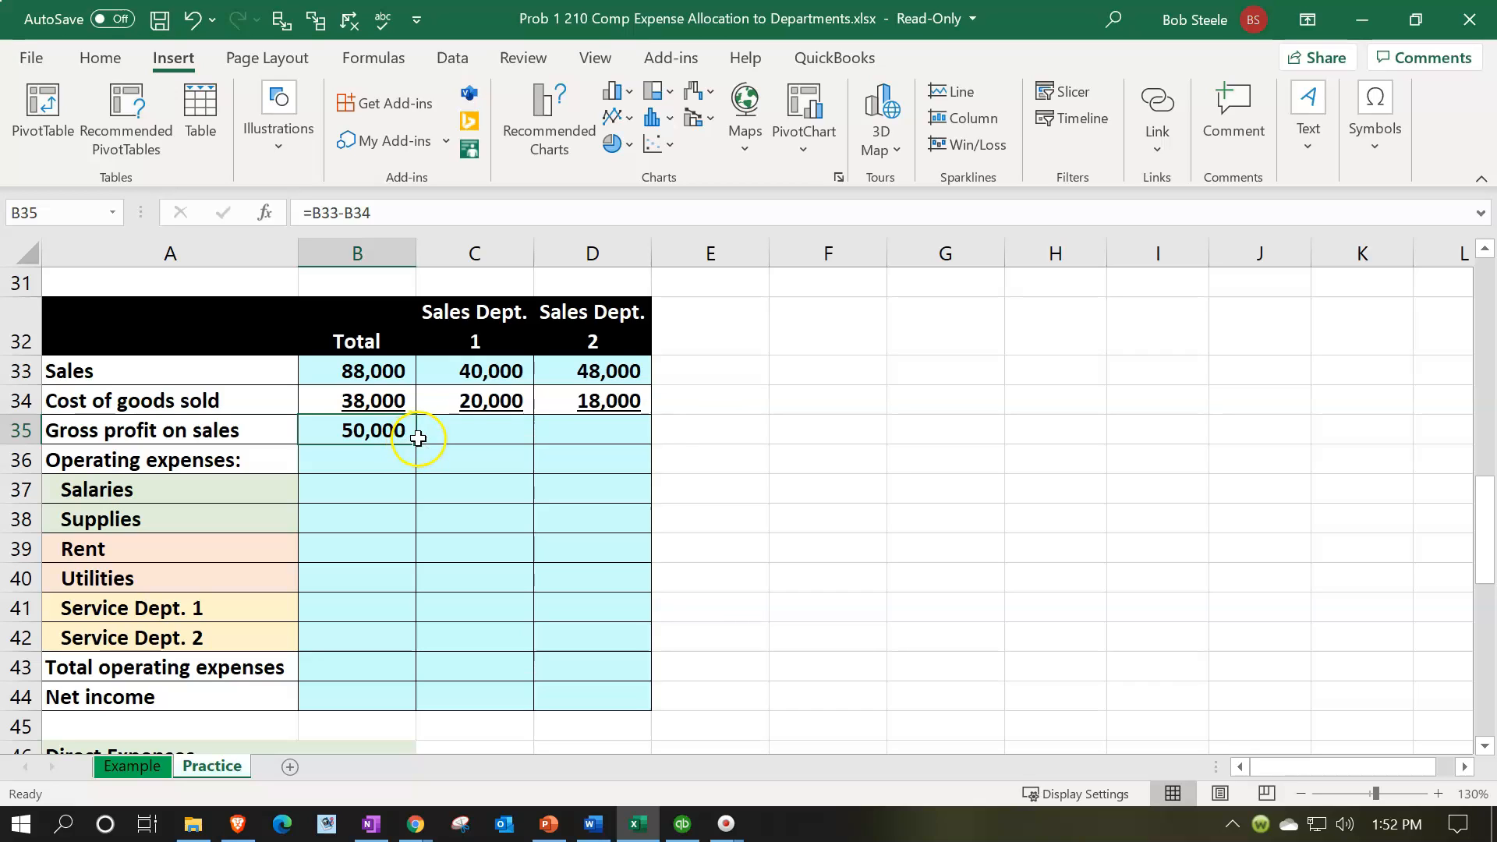
left_click_drag(419, 442, 595, 448)
left_click(386, 484)
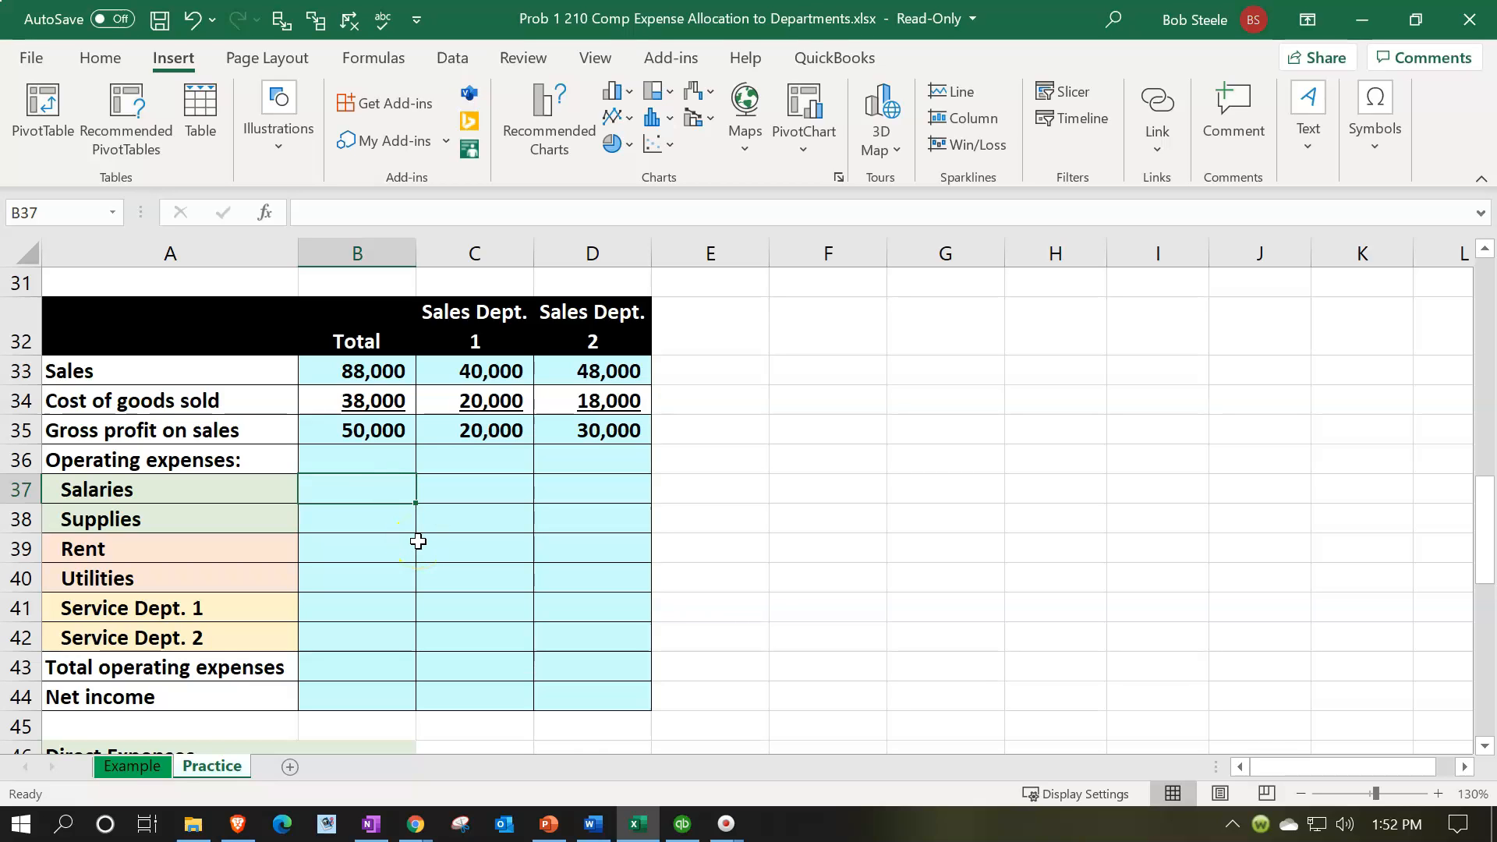
scroll(418, 542, "up", 4)
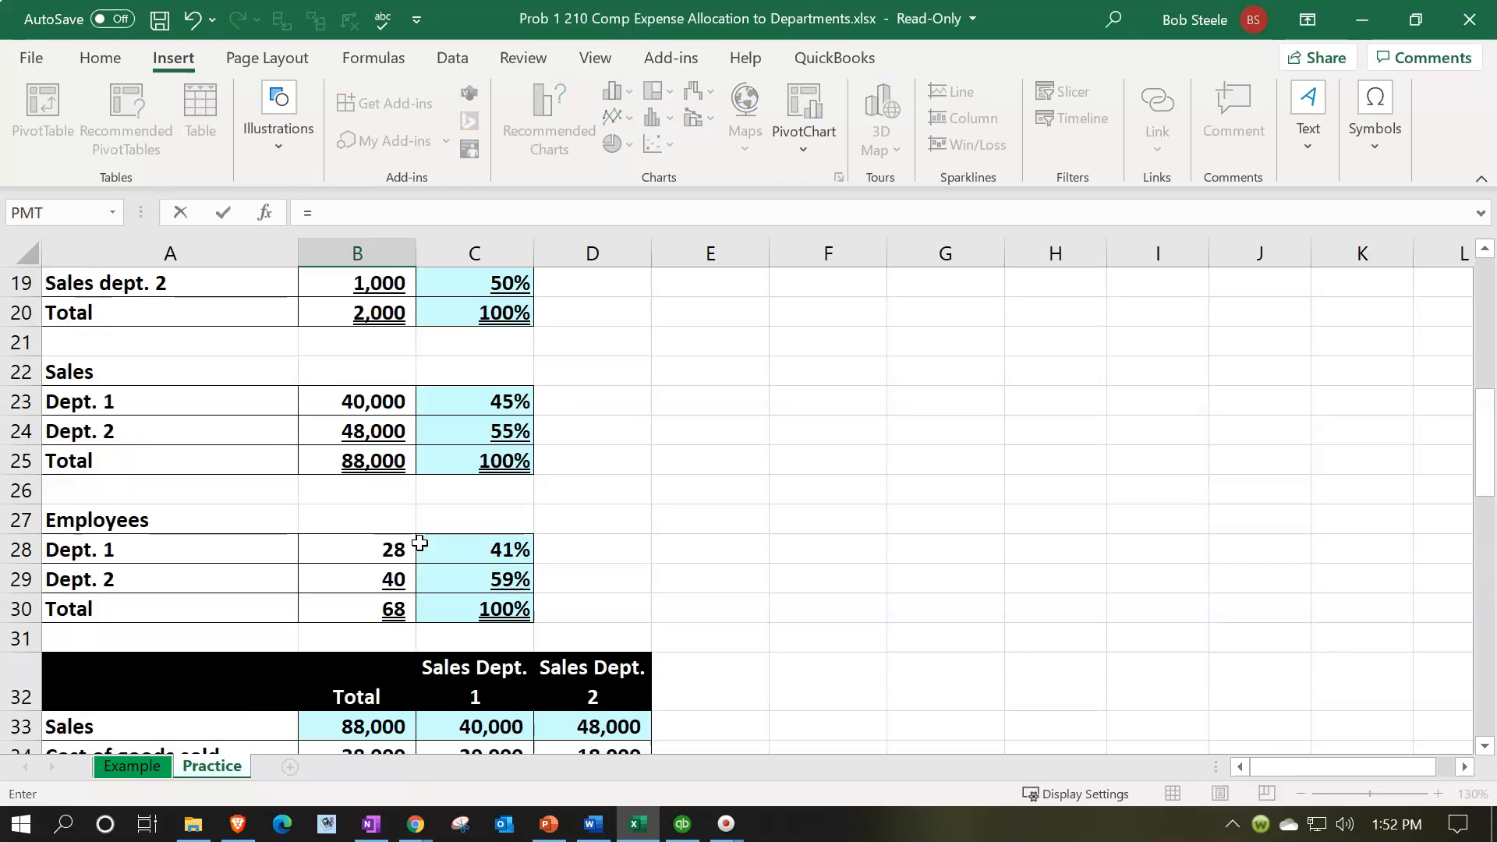
scroll(420, 543, "down", 3)
key("Return")
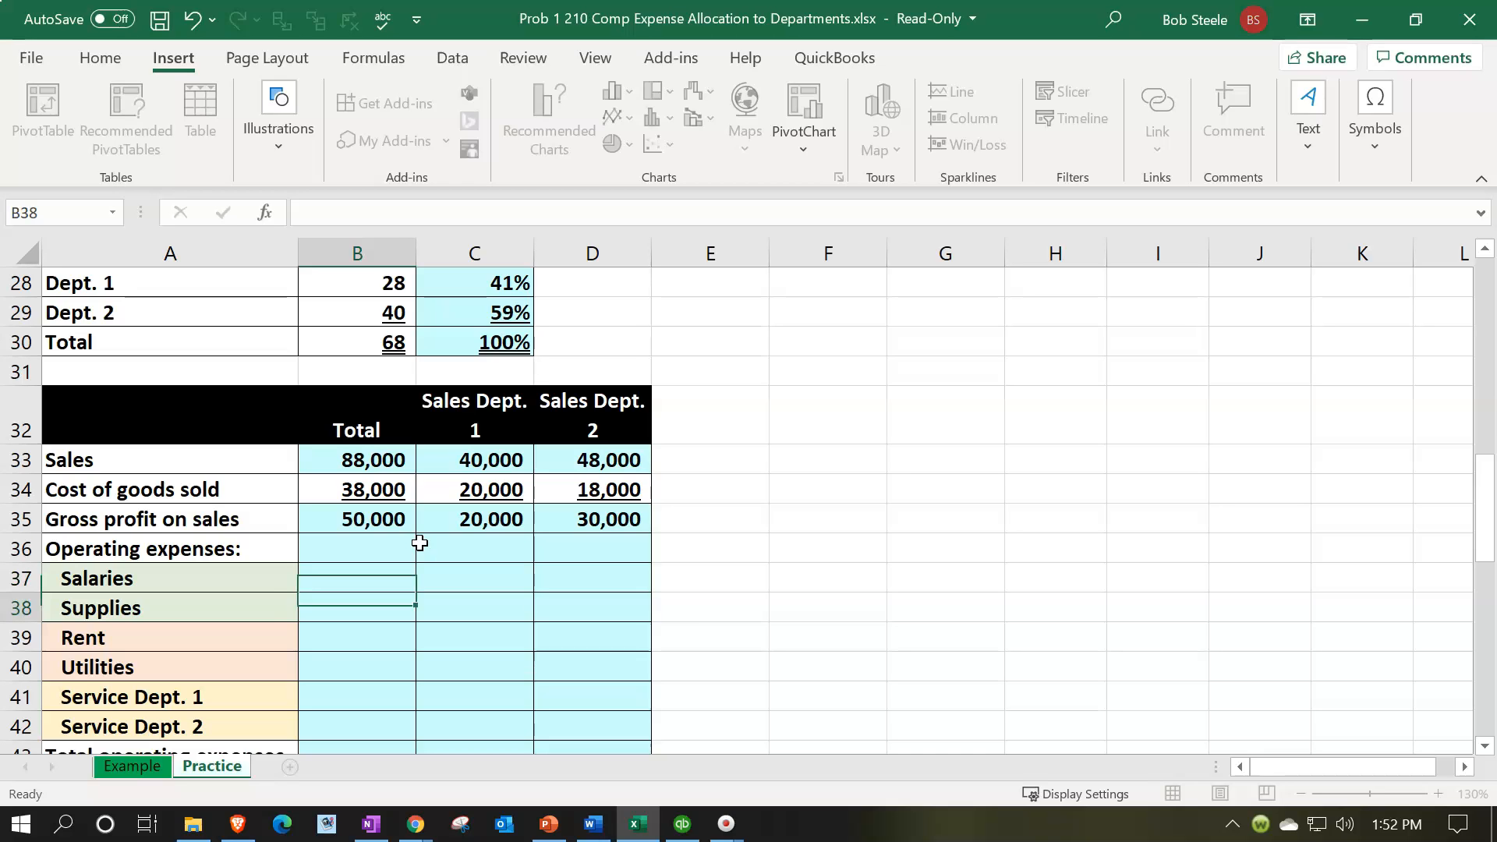
Link Sales Dept. 1's salaries in C37 to F4 of the allocation table and fill the formula across to Sales Dept. 2.
key("Right")
key("Up")
type("=")
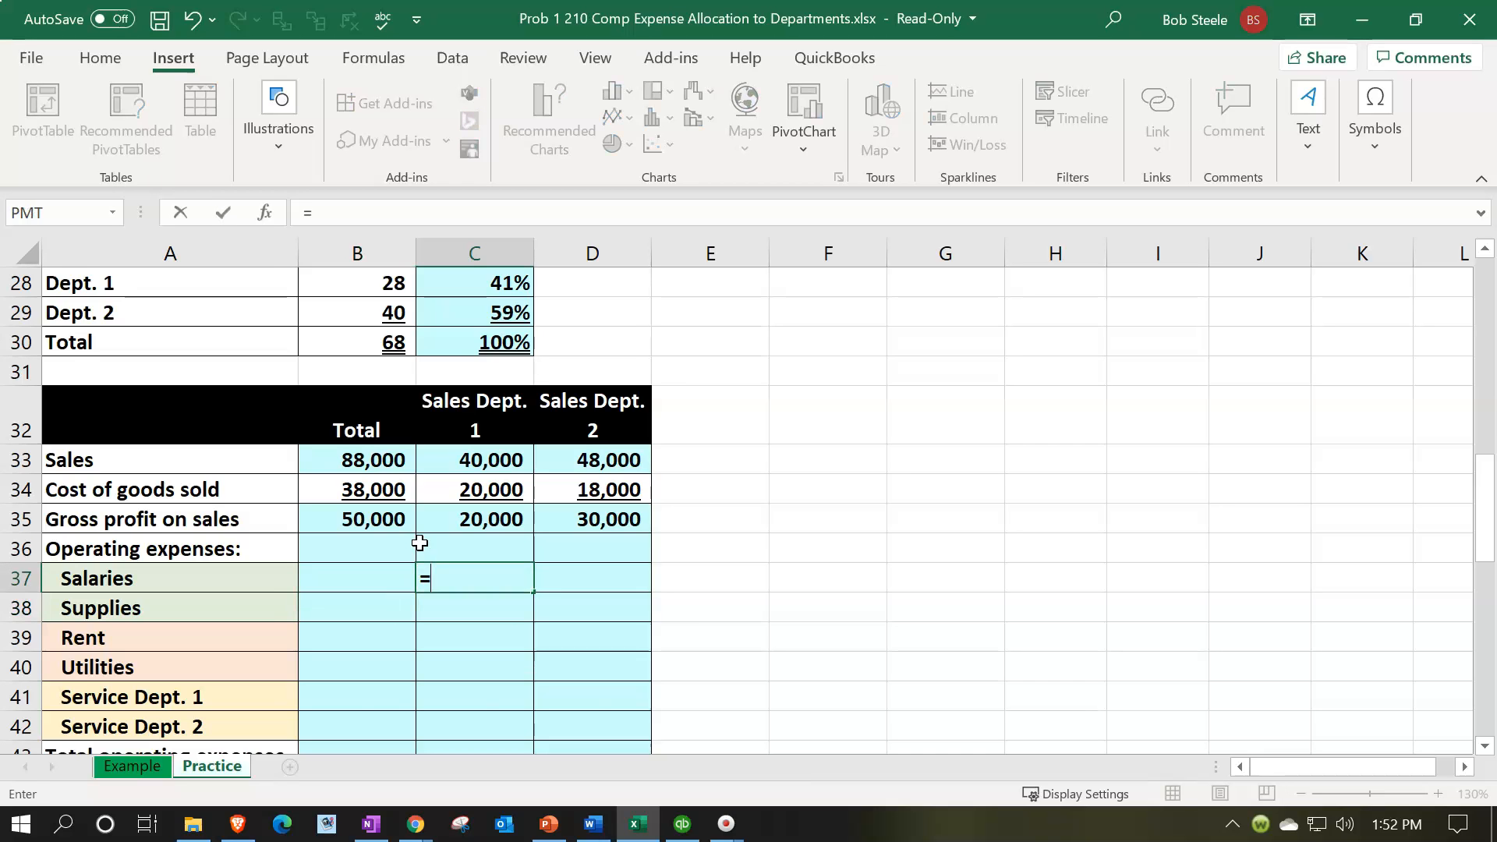
scroll(419, 543, "up", 9)
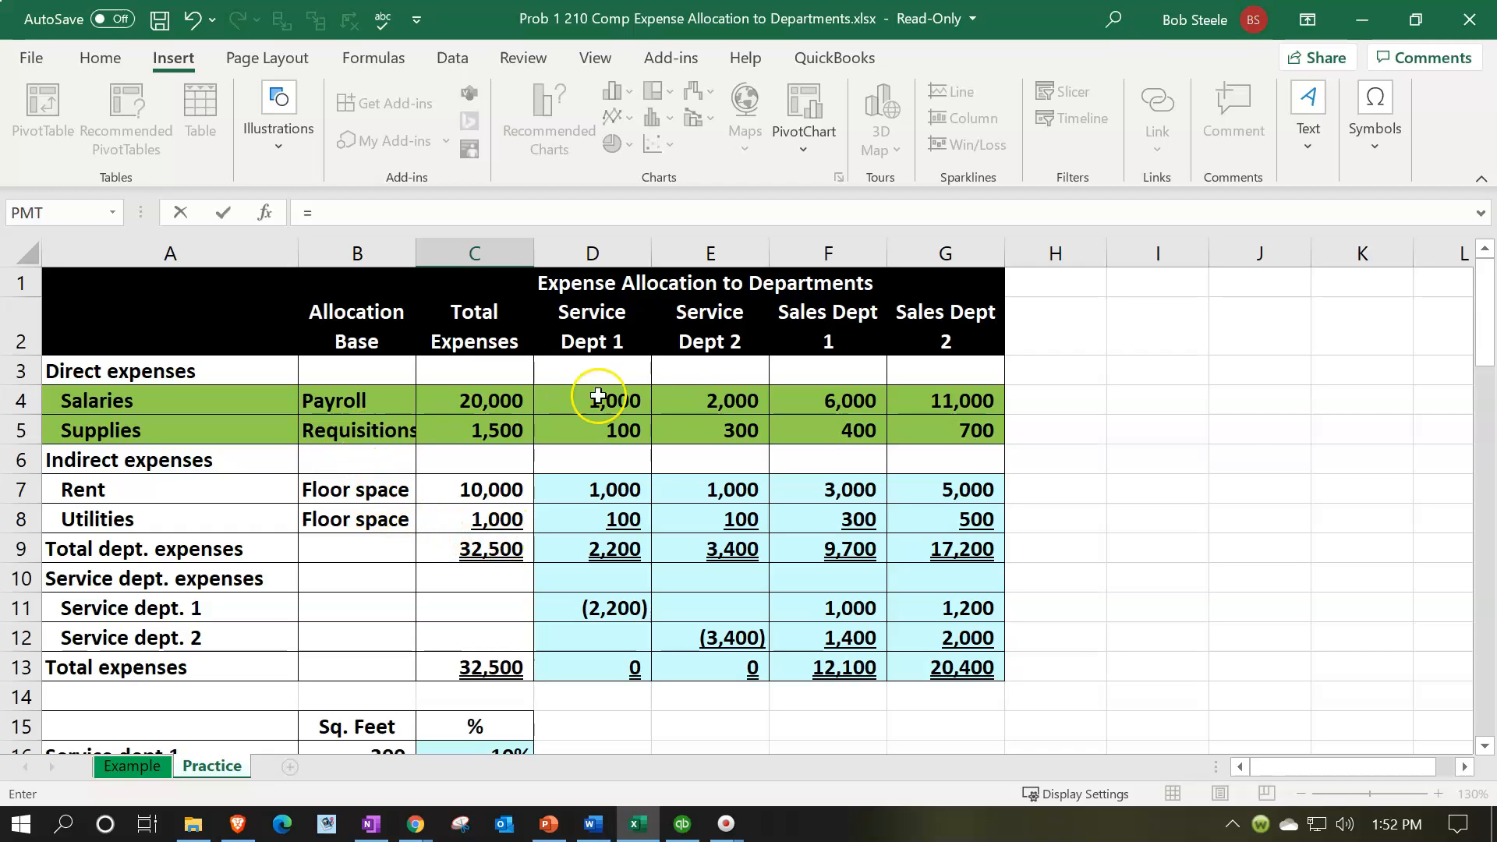
left_click(753, 394)
key("Right")
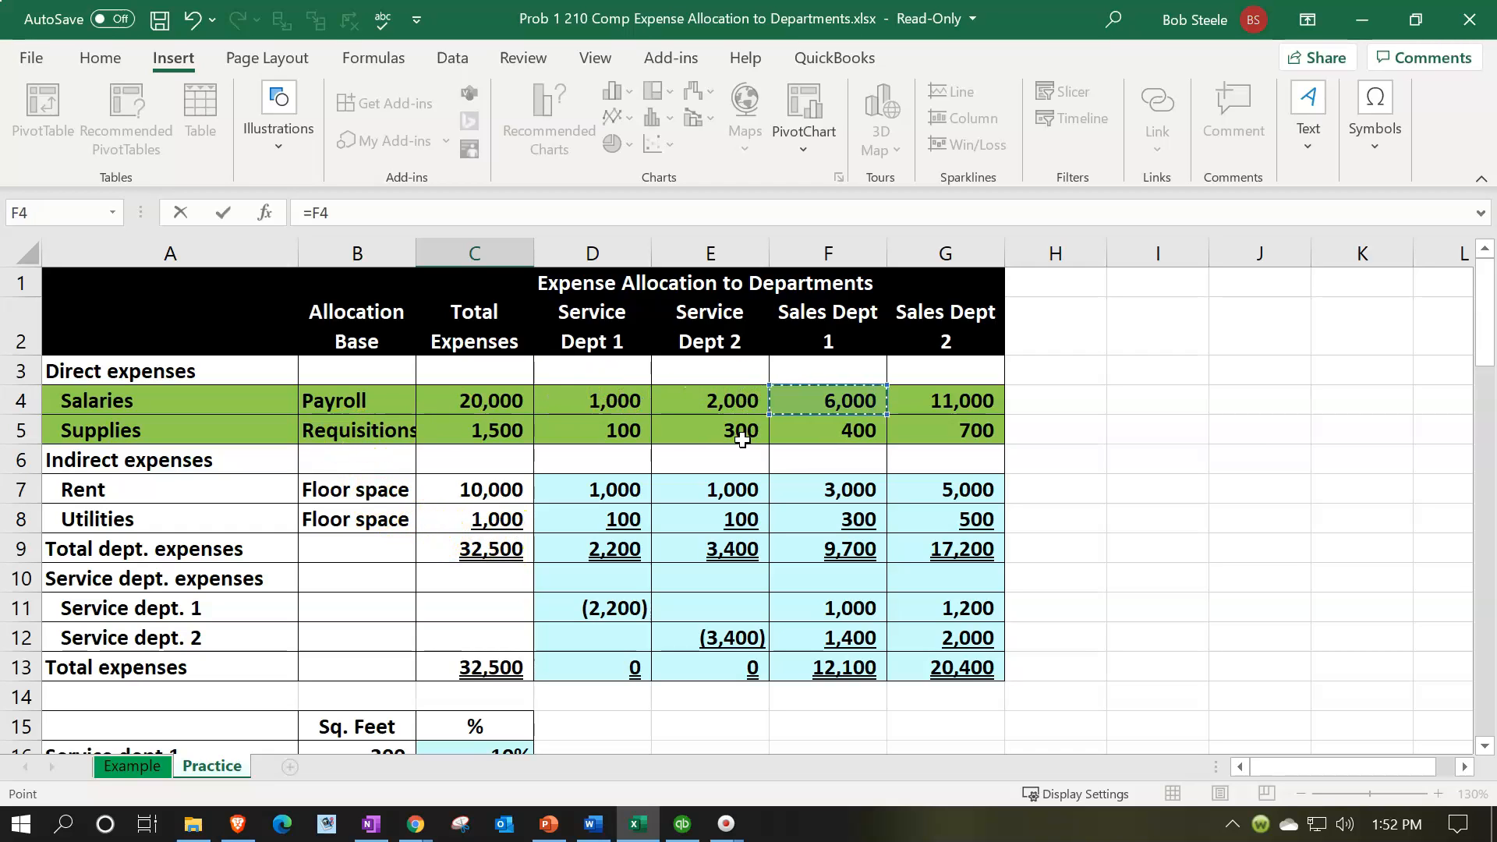
key("ctrl+Return")
scroll(669, 528, "down", 1)
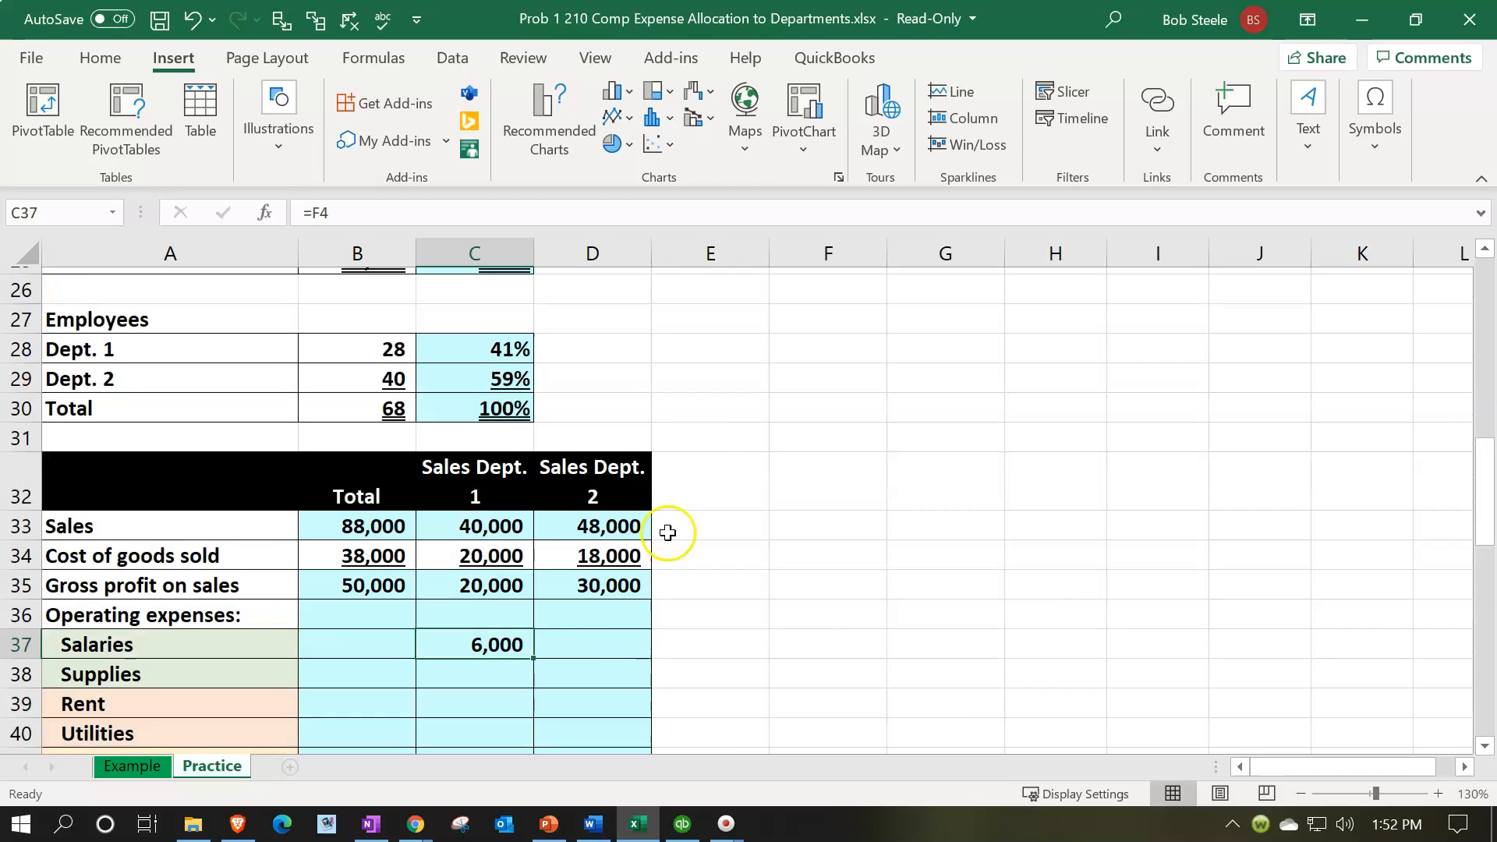
left_click_drag(534, 624, 590, 616)
Link Sales Dept. 1's supplies in C38 to F5 and fill the formula across to Sales Dept. 2.
left_click(498, 633)
type("=")
scroll(499, 632, "up", 9)
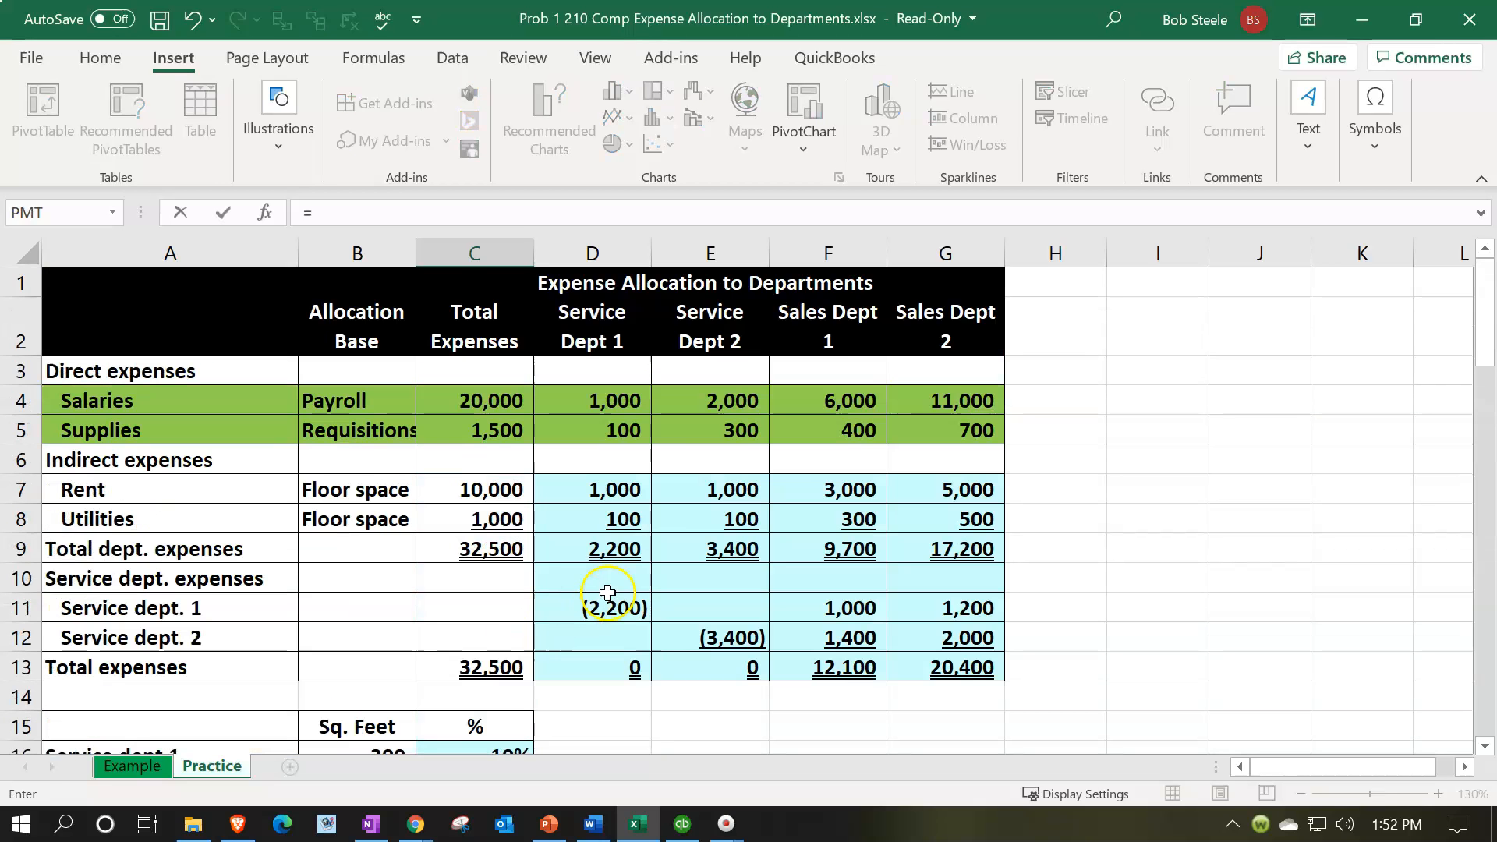
left_click(861, 432)
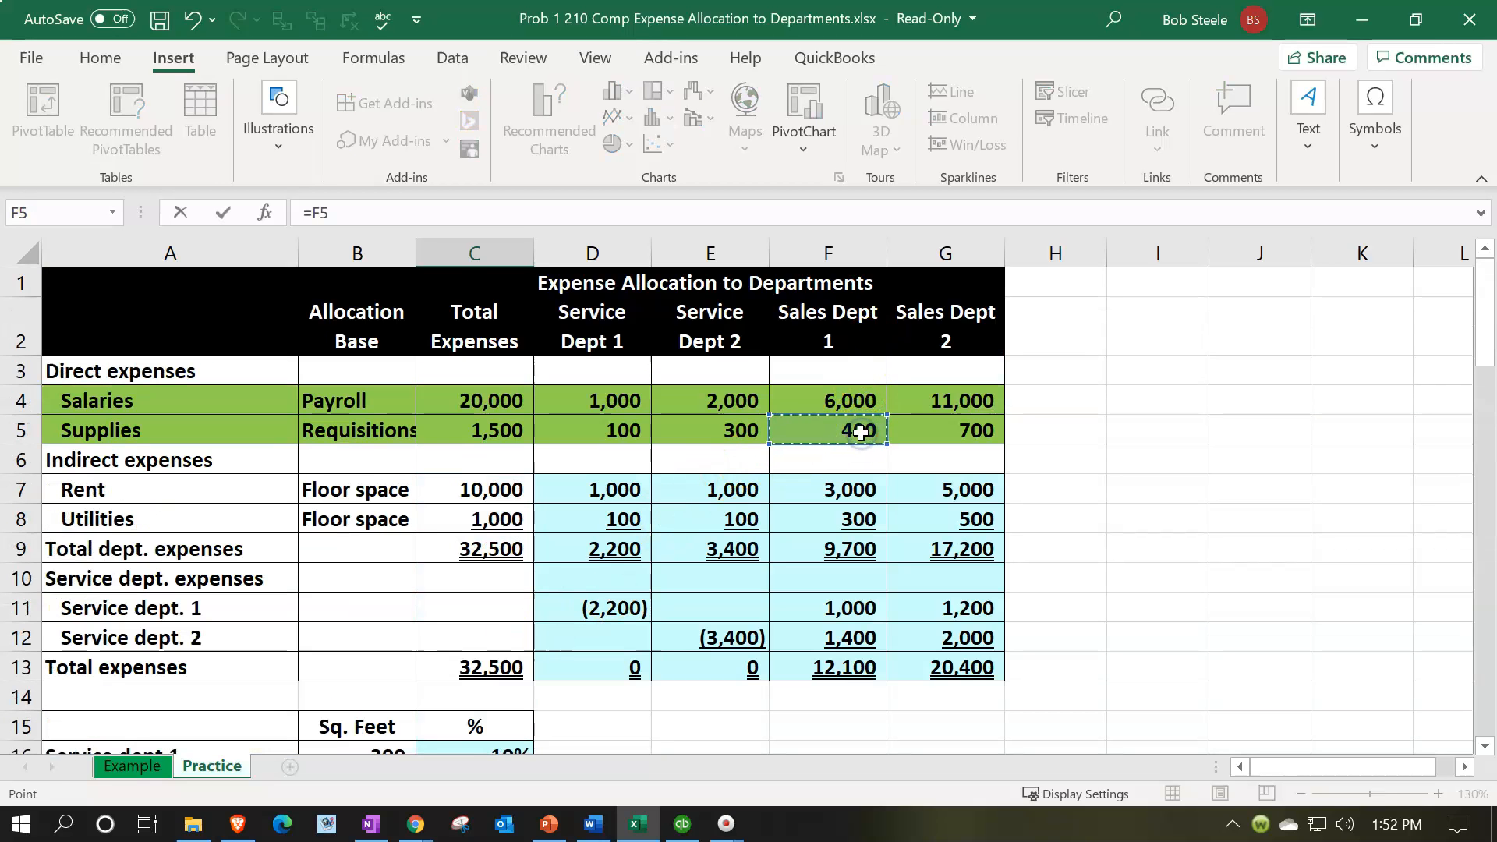
key("ctrl+Return")
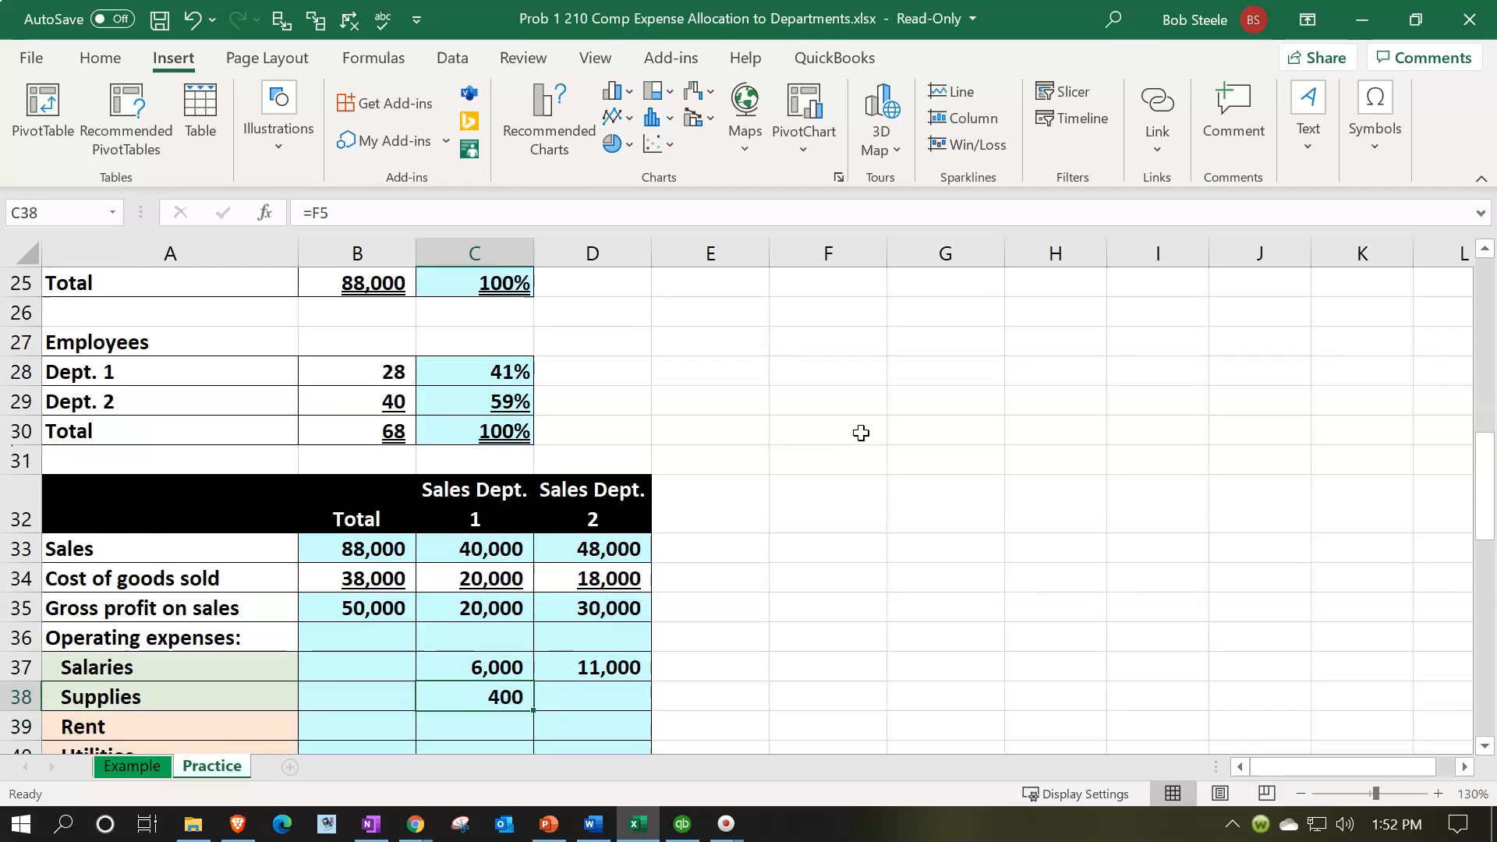
scroll(679, 523, "down", 1)
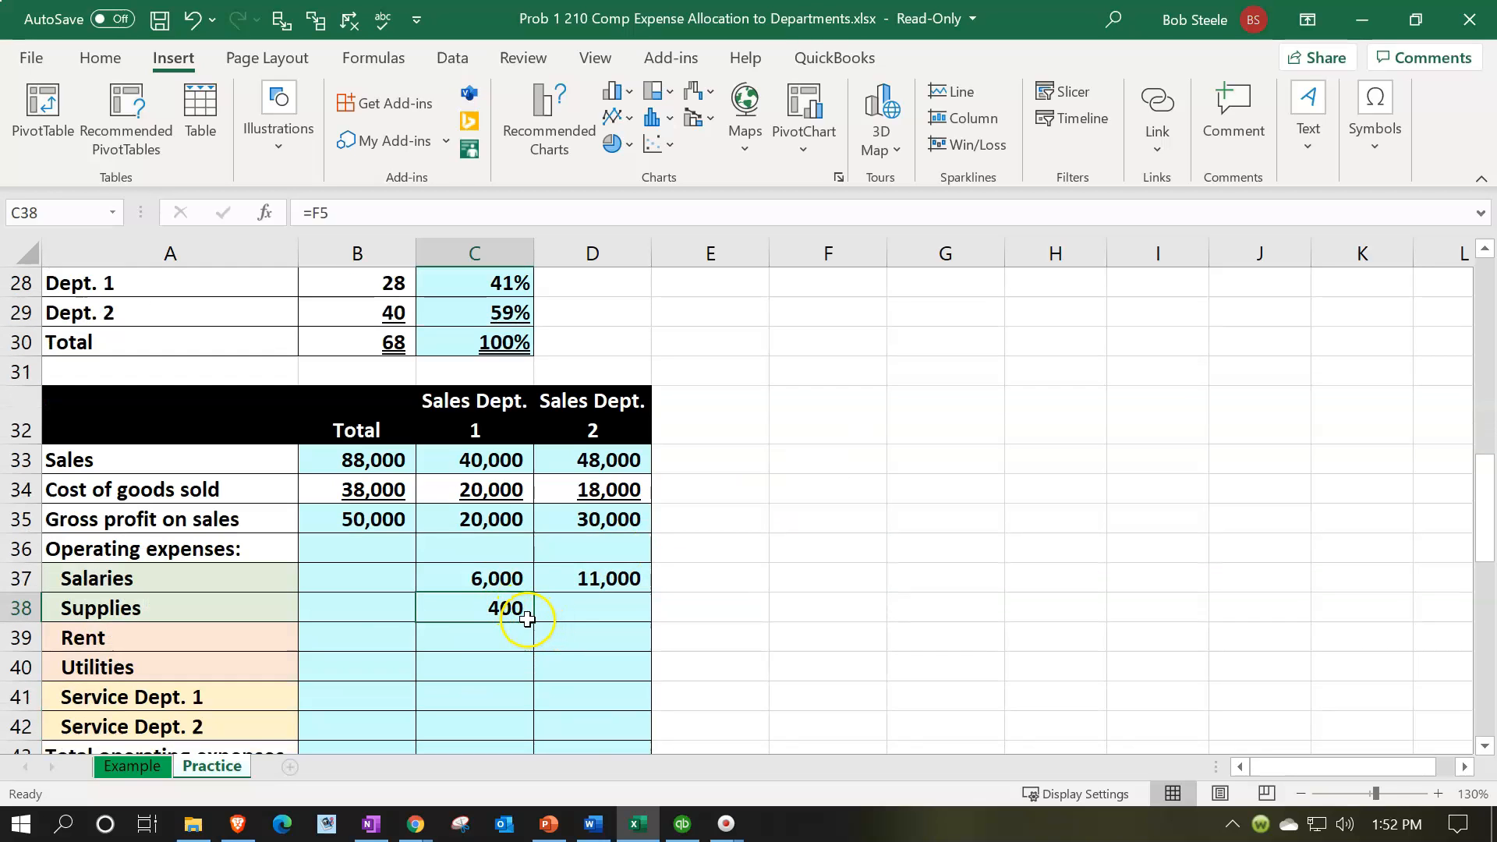
left_click_drag(535, 625, 598, 638)
Link the rent for Sales Dept. 1 in C39 to F7 and for Sales Dept. 2 in D39 to G7.
scroll(546, 592, "down", 1)
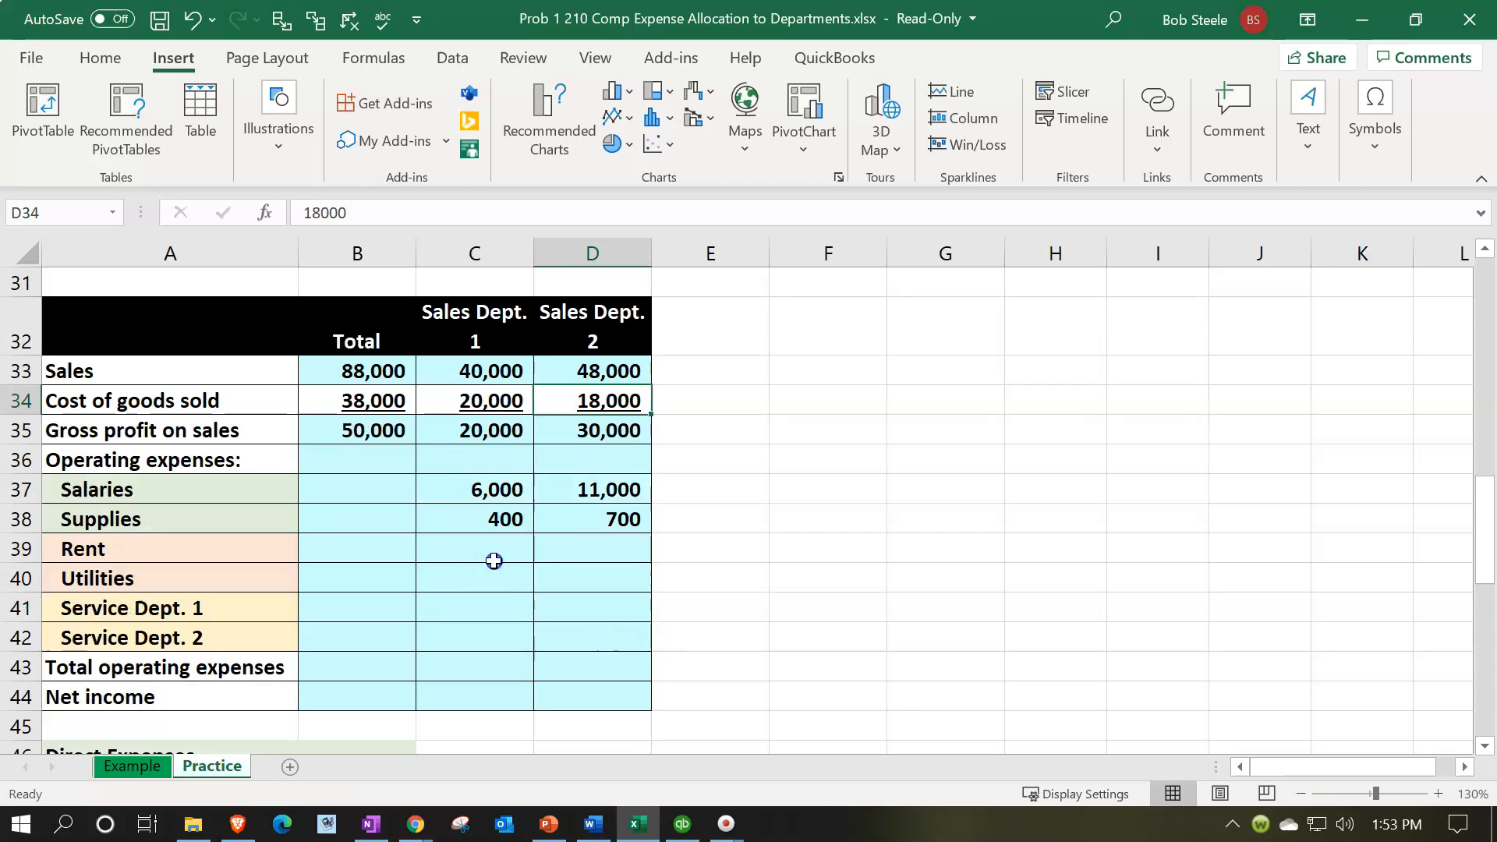
left_click(494, 560)
type("=")
scroll(494, 560, "up", 10)
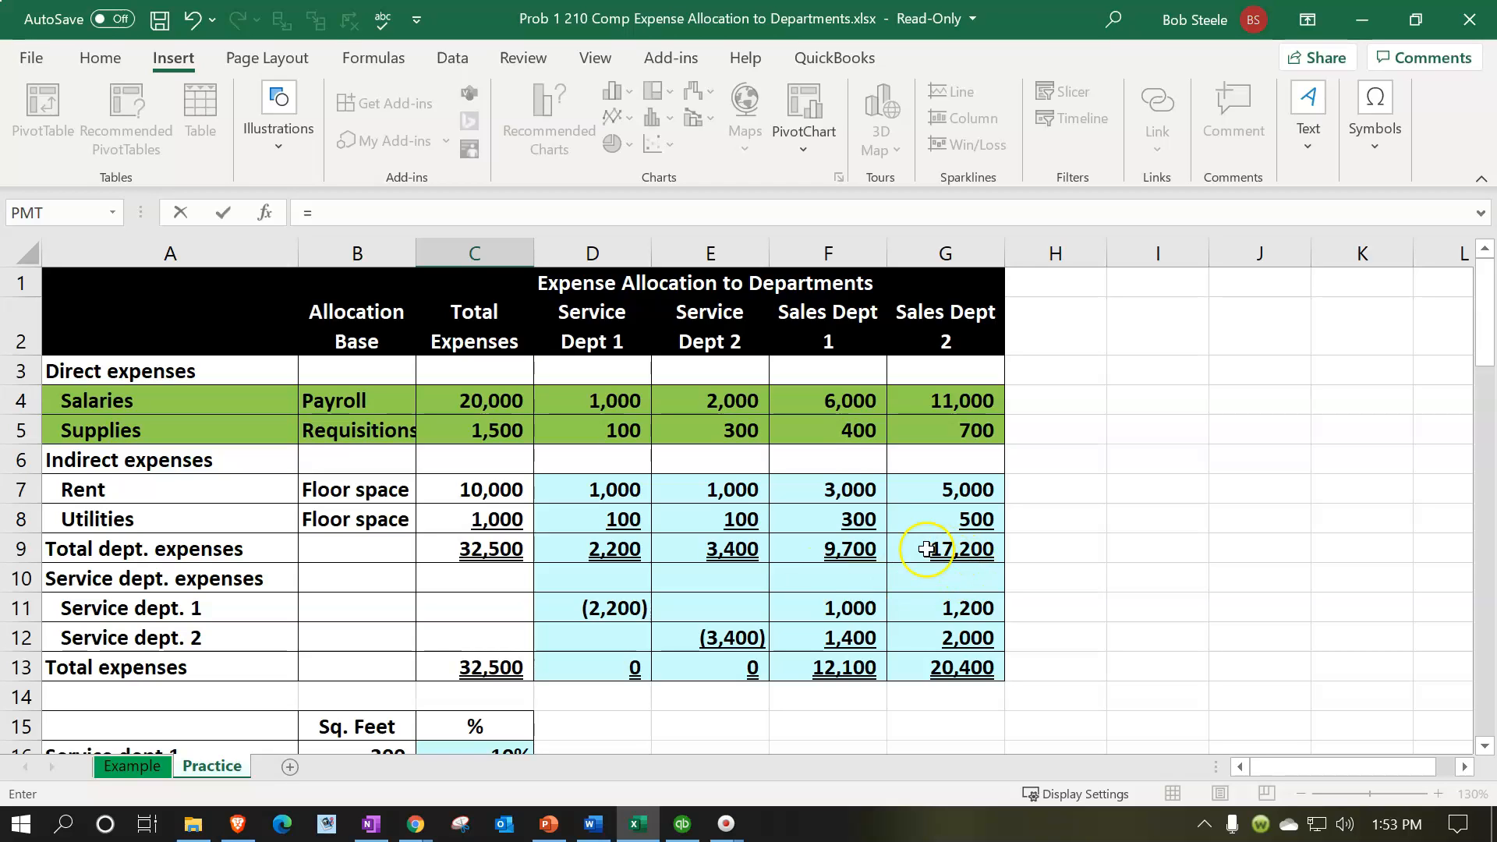
left_click(850, 490)
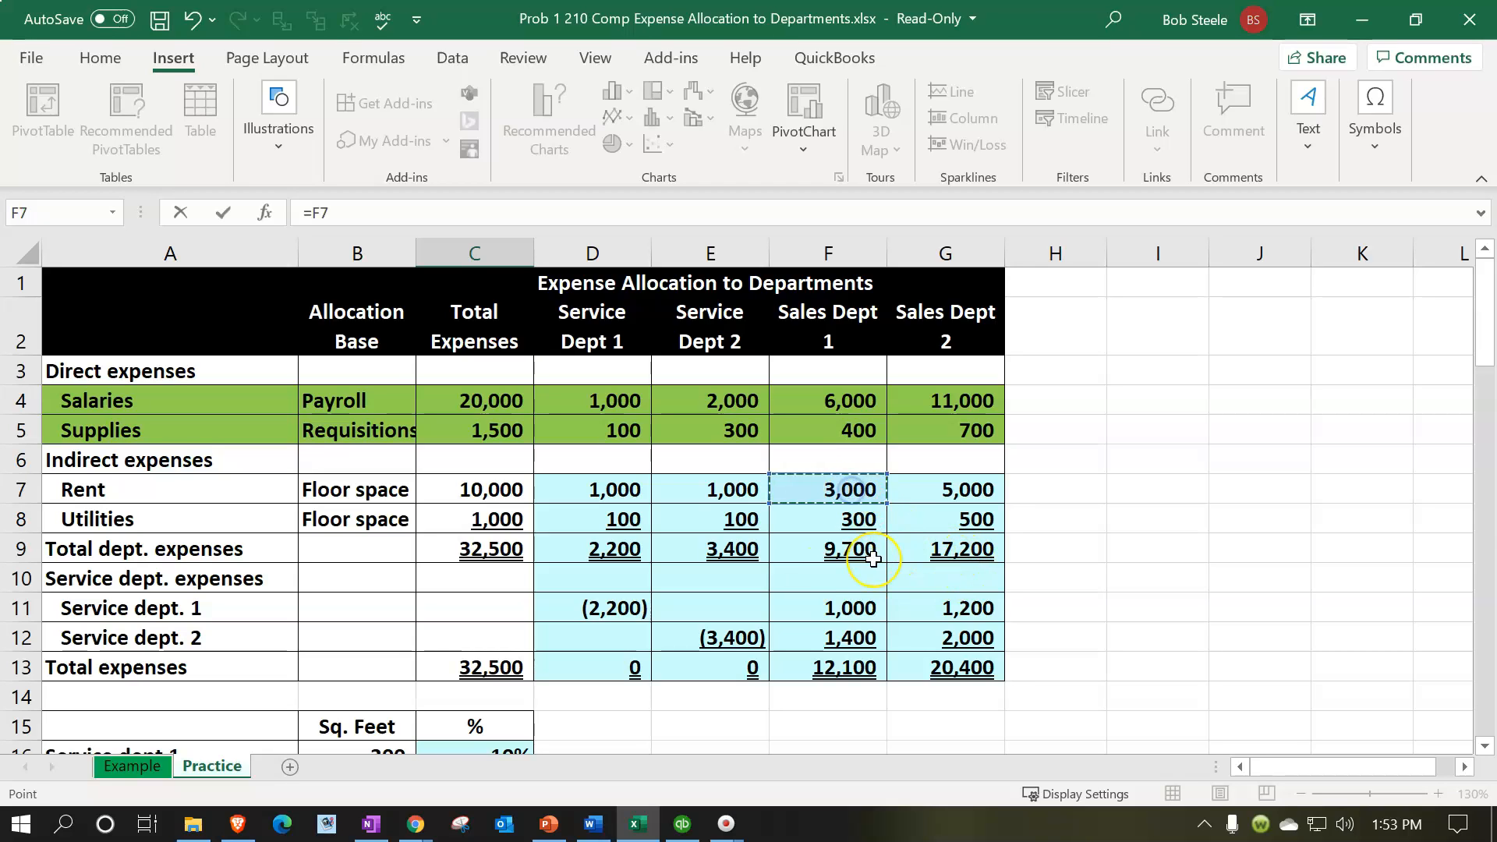
key("Return")
key("Up")
key("Right")
type("+")
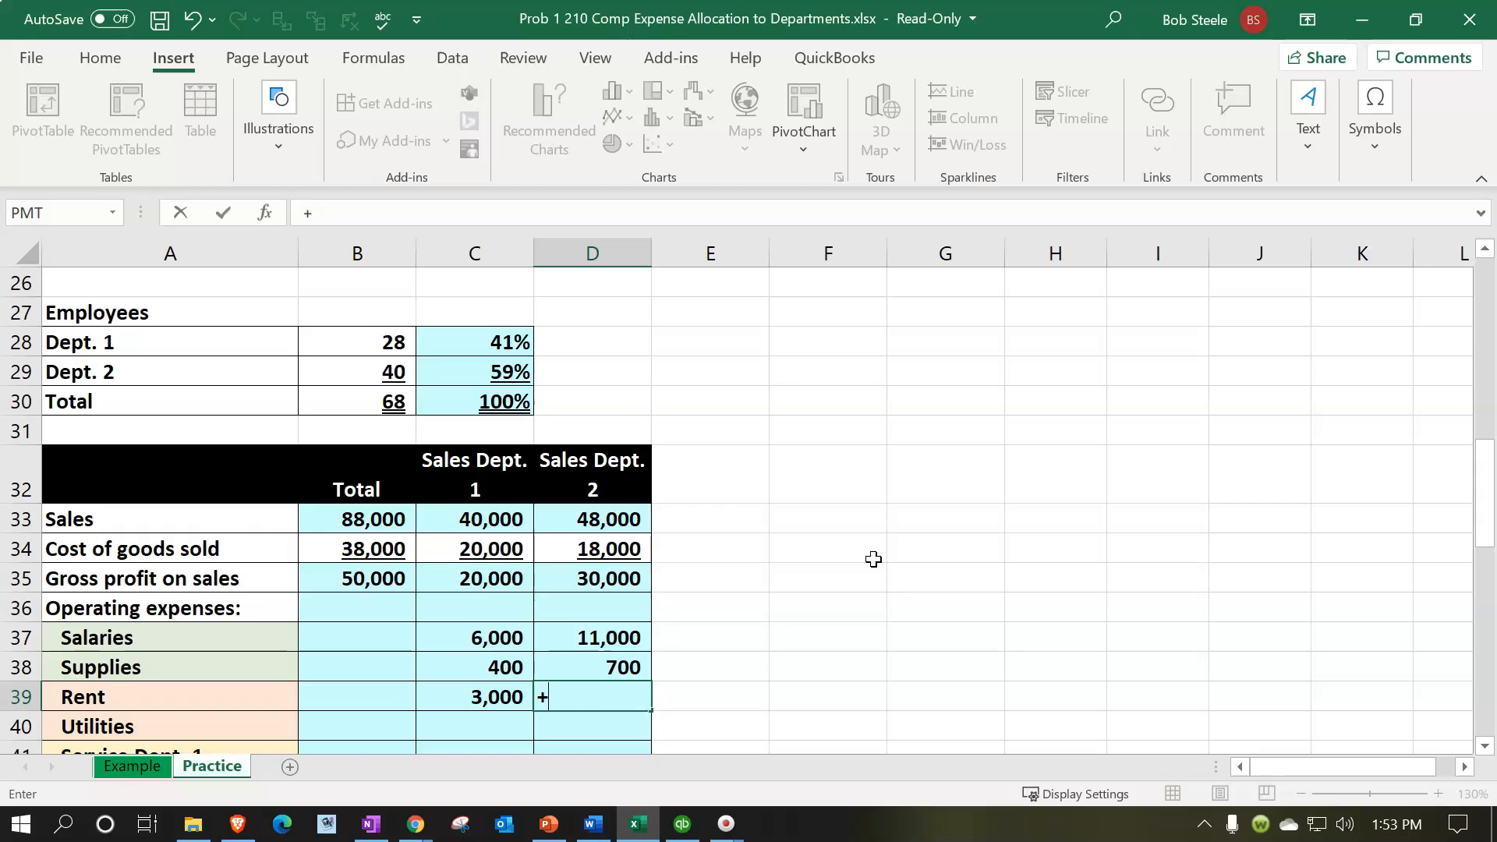
scroll(873, 559, "up", 8)
left_click(948, 496)
key("Return")
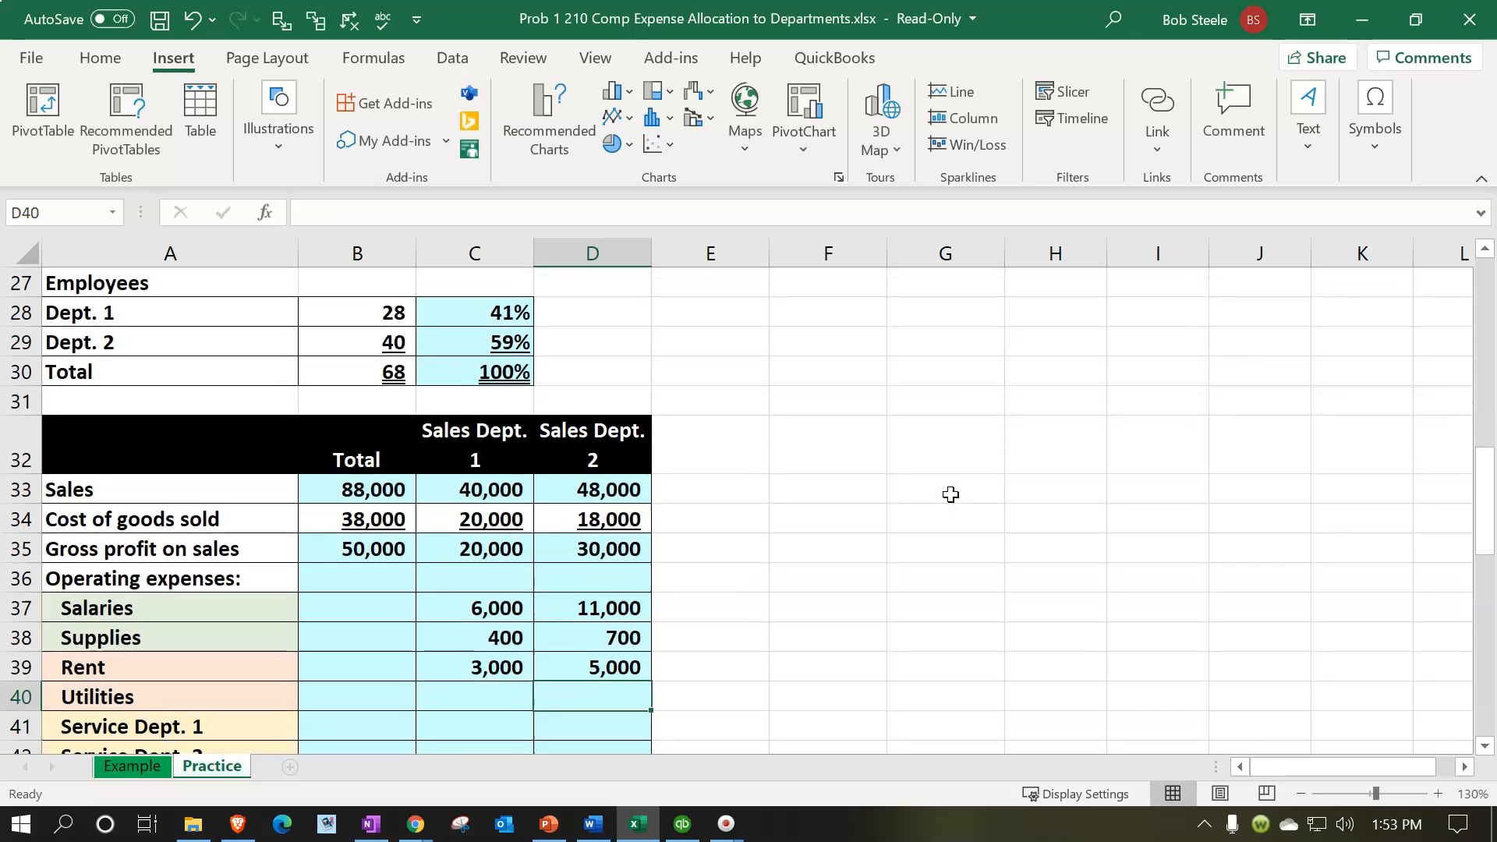
Link the utilities for Sales Dept. 1 in C40 to F8 and for Sales Dept. 2 in D40 to G8.
key("Left")
type("=")
scroll(949, 494, "up", 9)
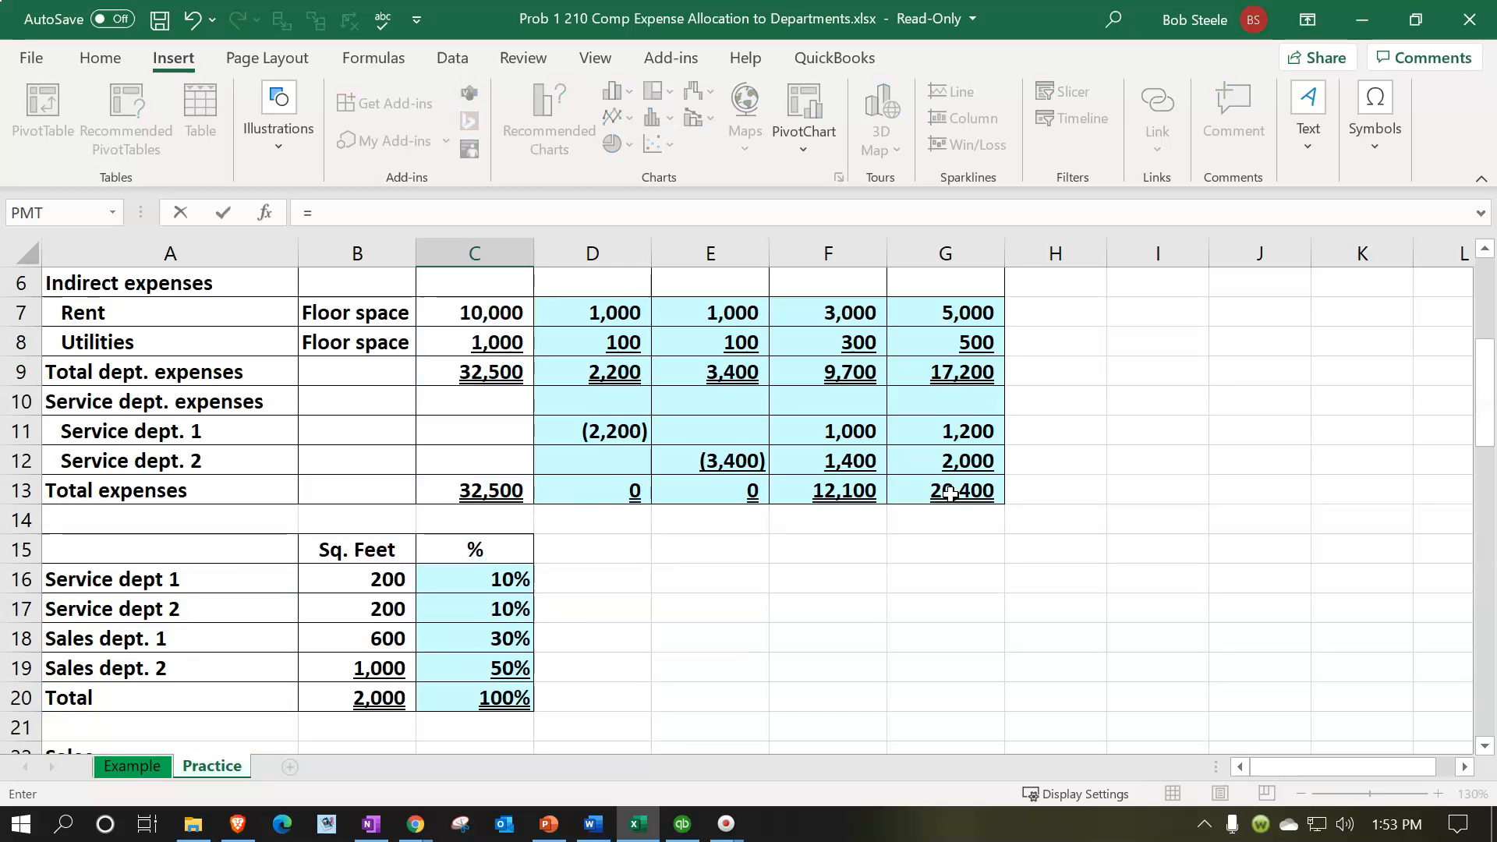
left_click(842, 518)
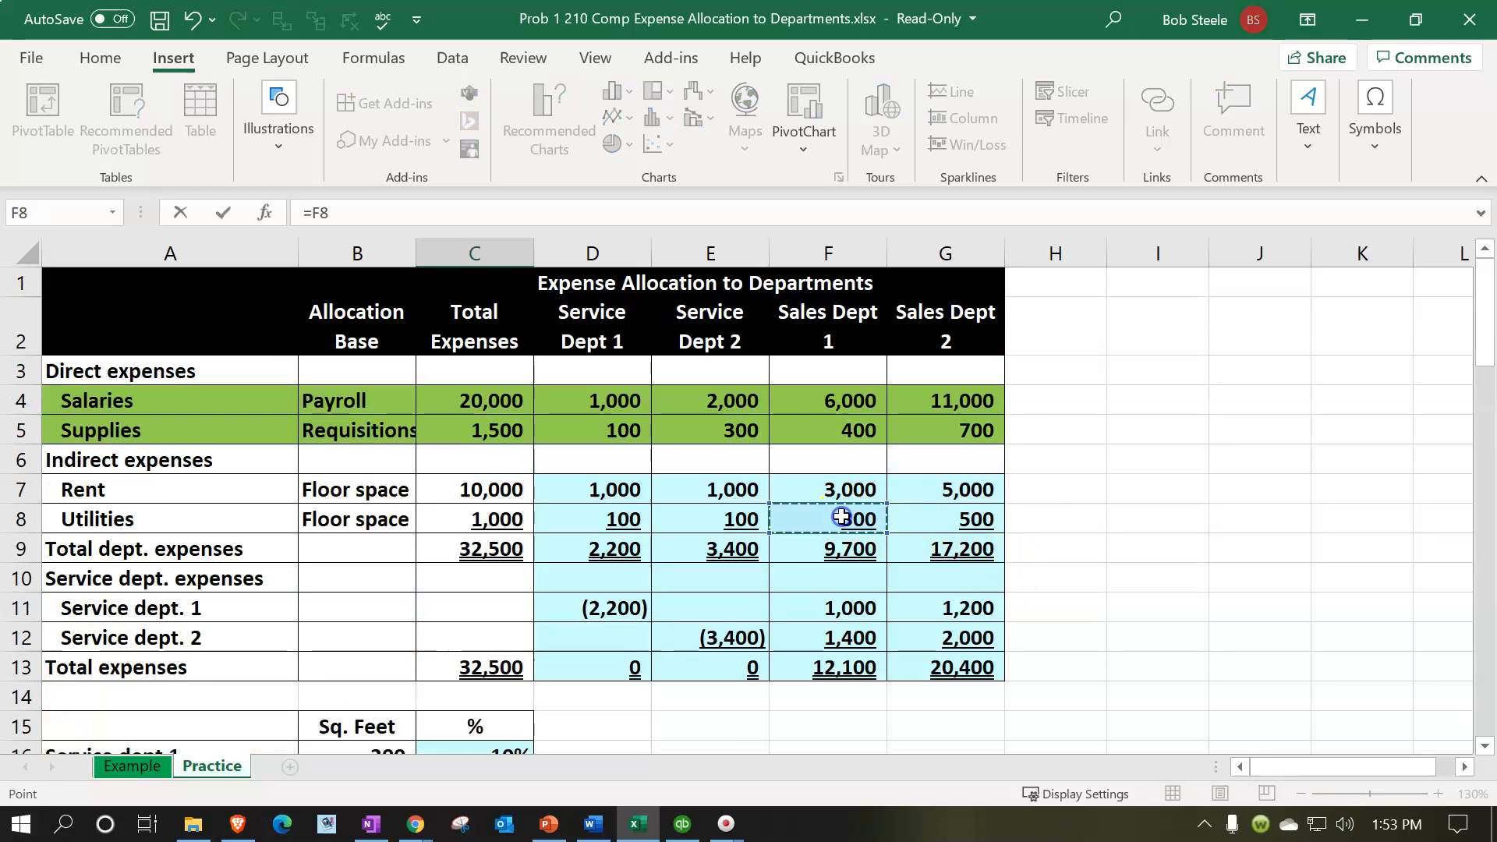
key("Return")
type("+")
scroll(842, 516, "up", 9)
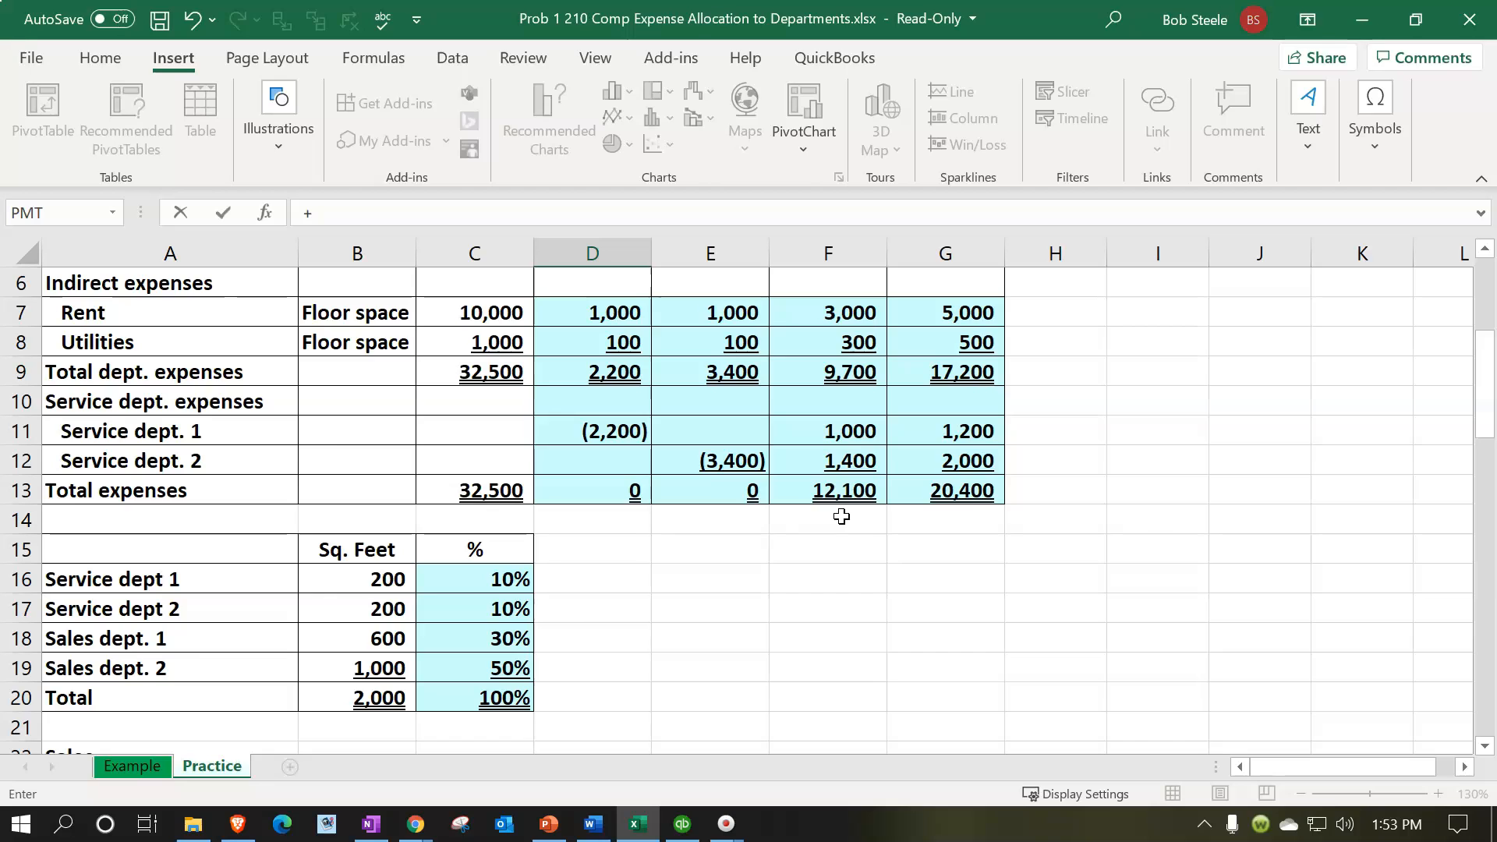
left_click(953, 516)
key("Return")
Link Sales Dept. 1's share of Service Dept. 1 expenses in C41 to F11 of the allocation table.
key("Return")
key("Return")
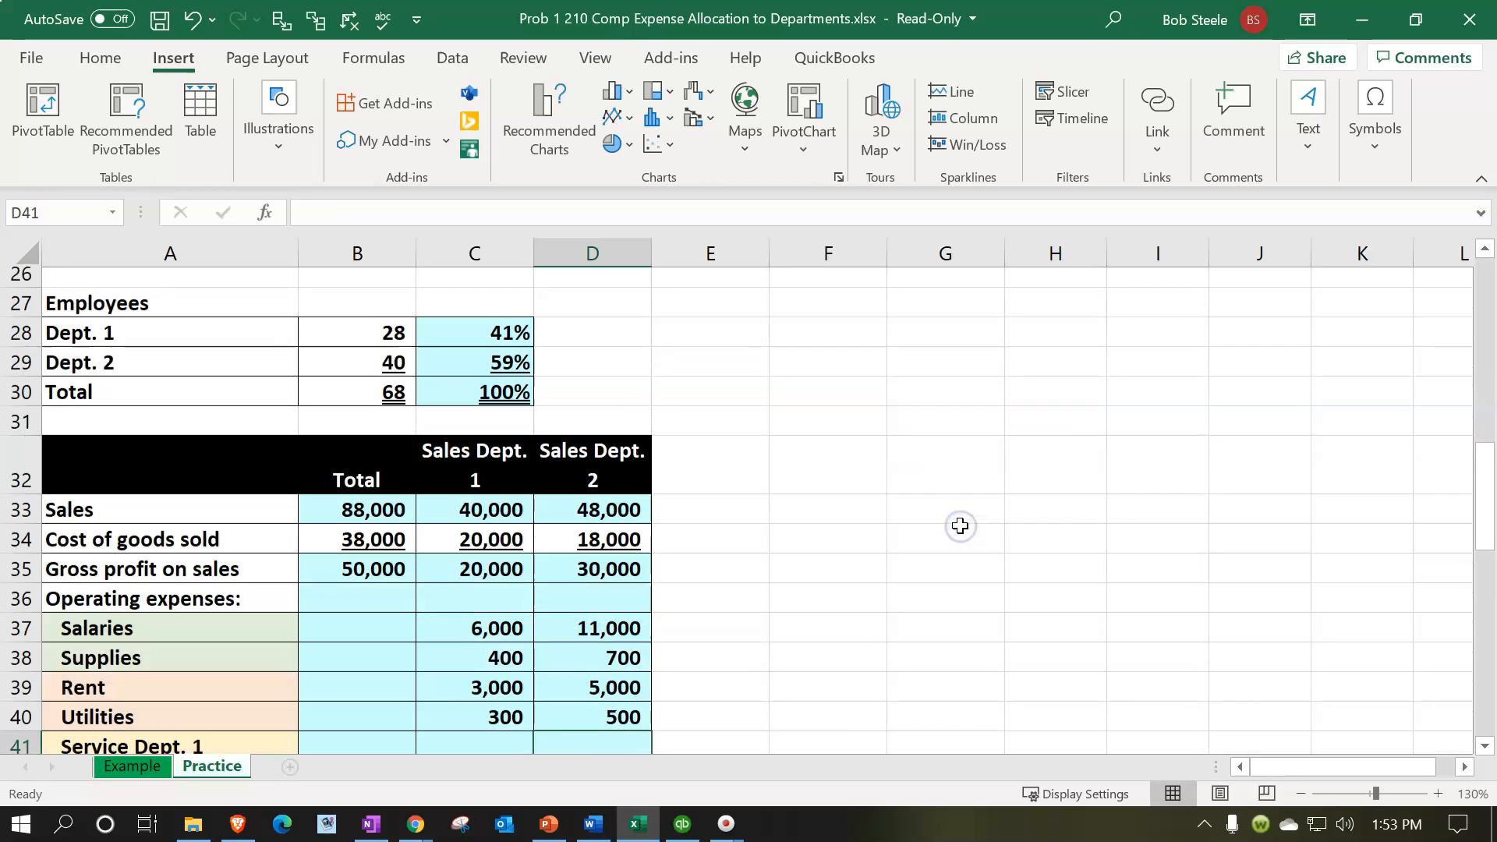
key("Return")
key("Up")
key("Up")
key("Up")
key("Left")
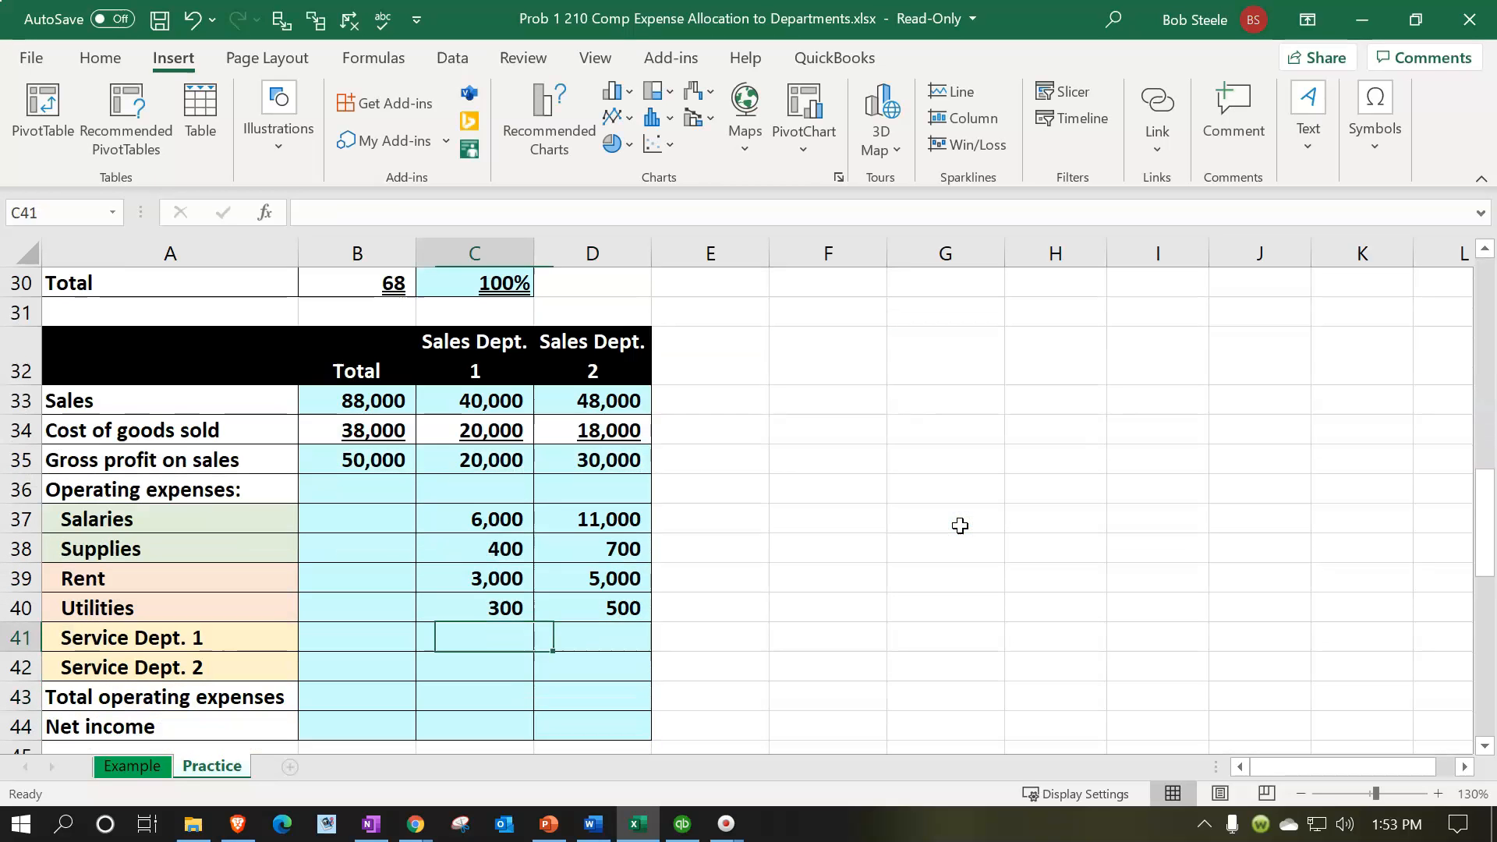
scroll(960, 526, "down", 2)
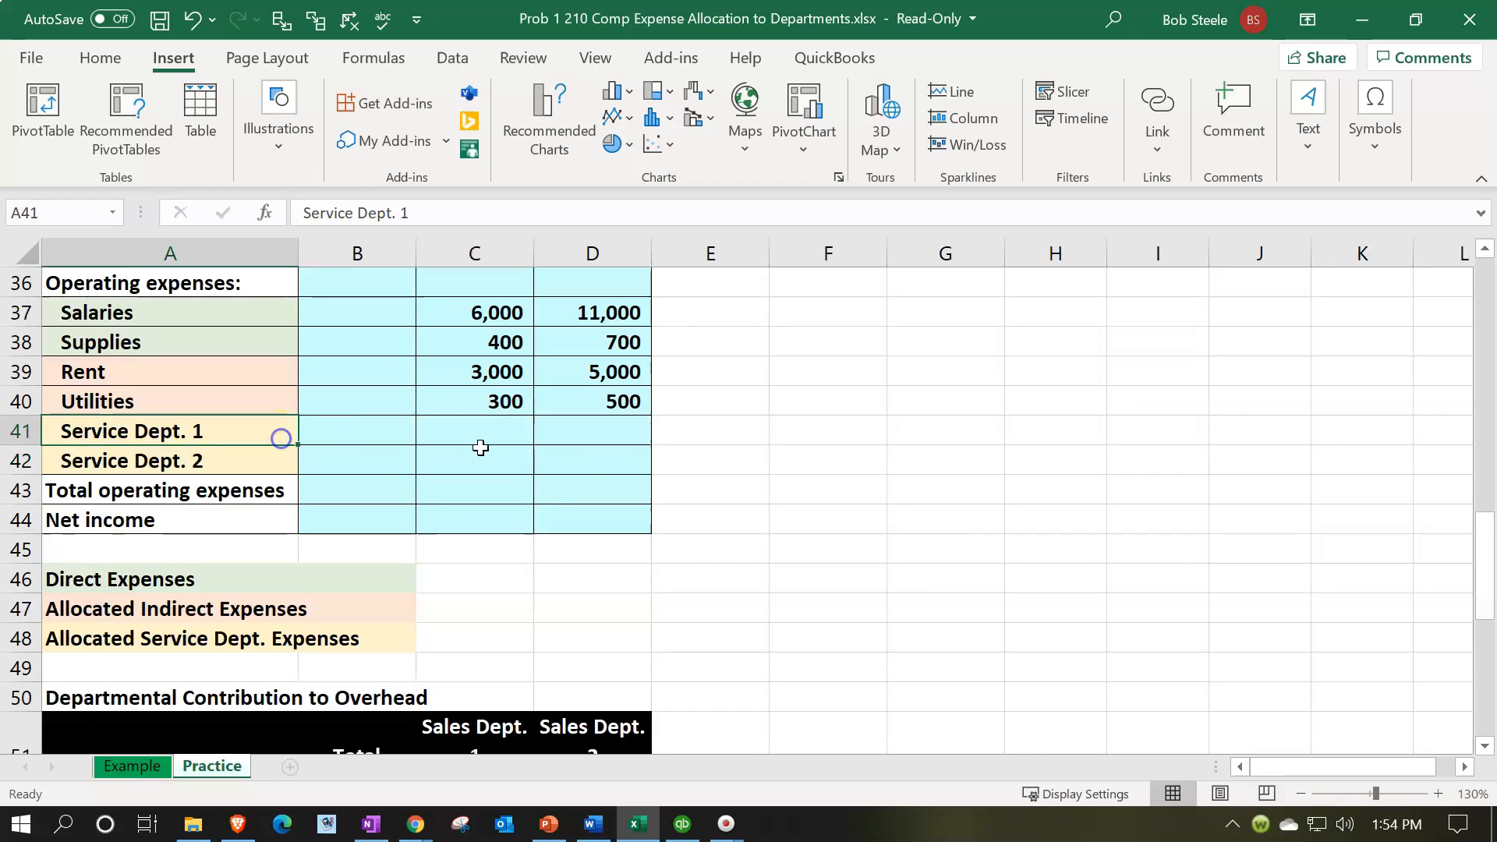
type("=")
scroll(483, 452, "up", 10)
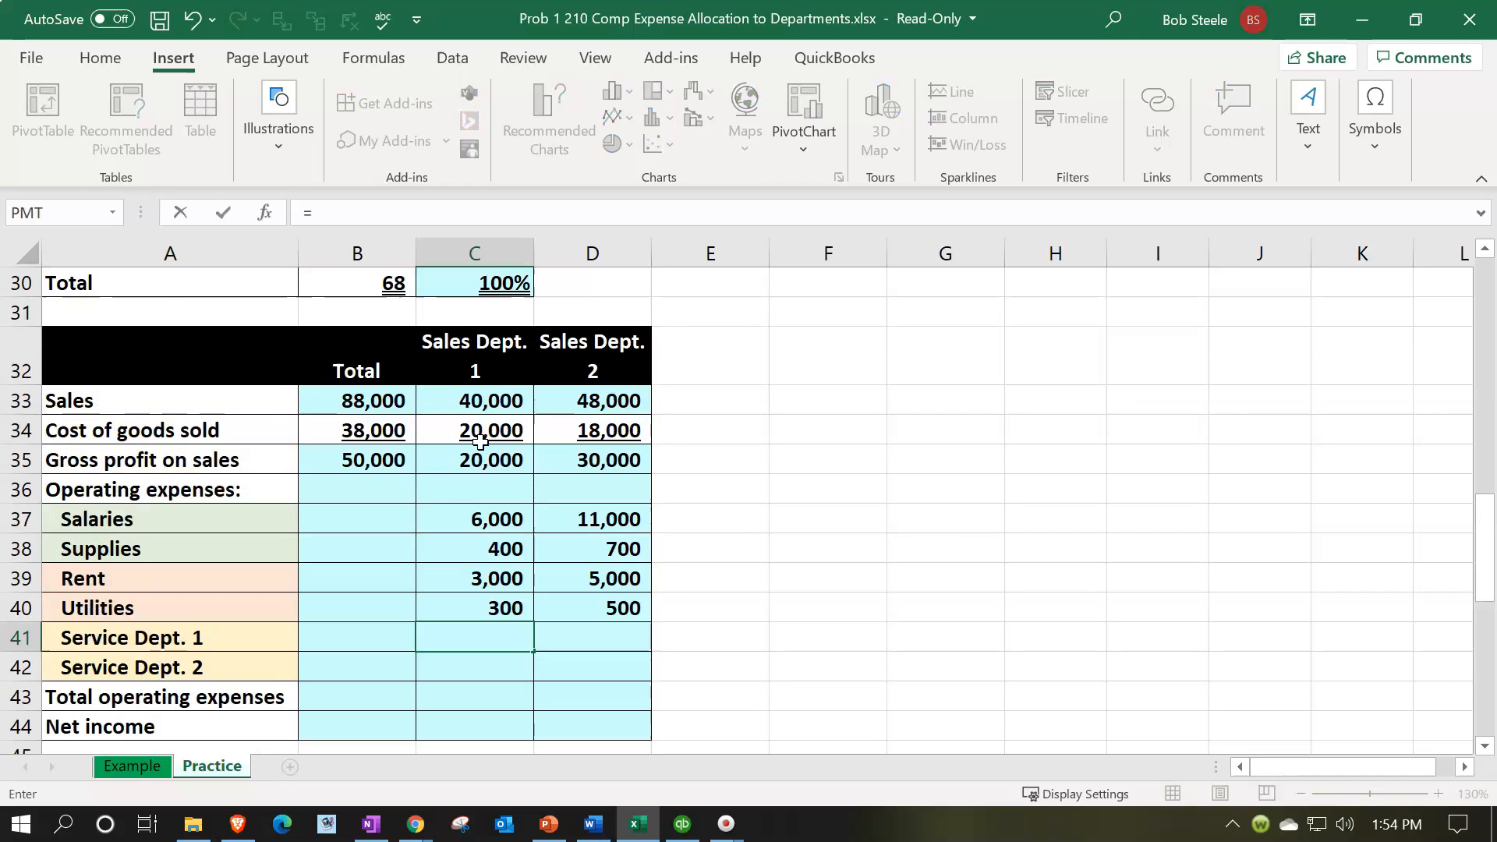
scroll(595, 480, "up", 2)
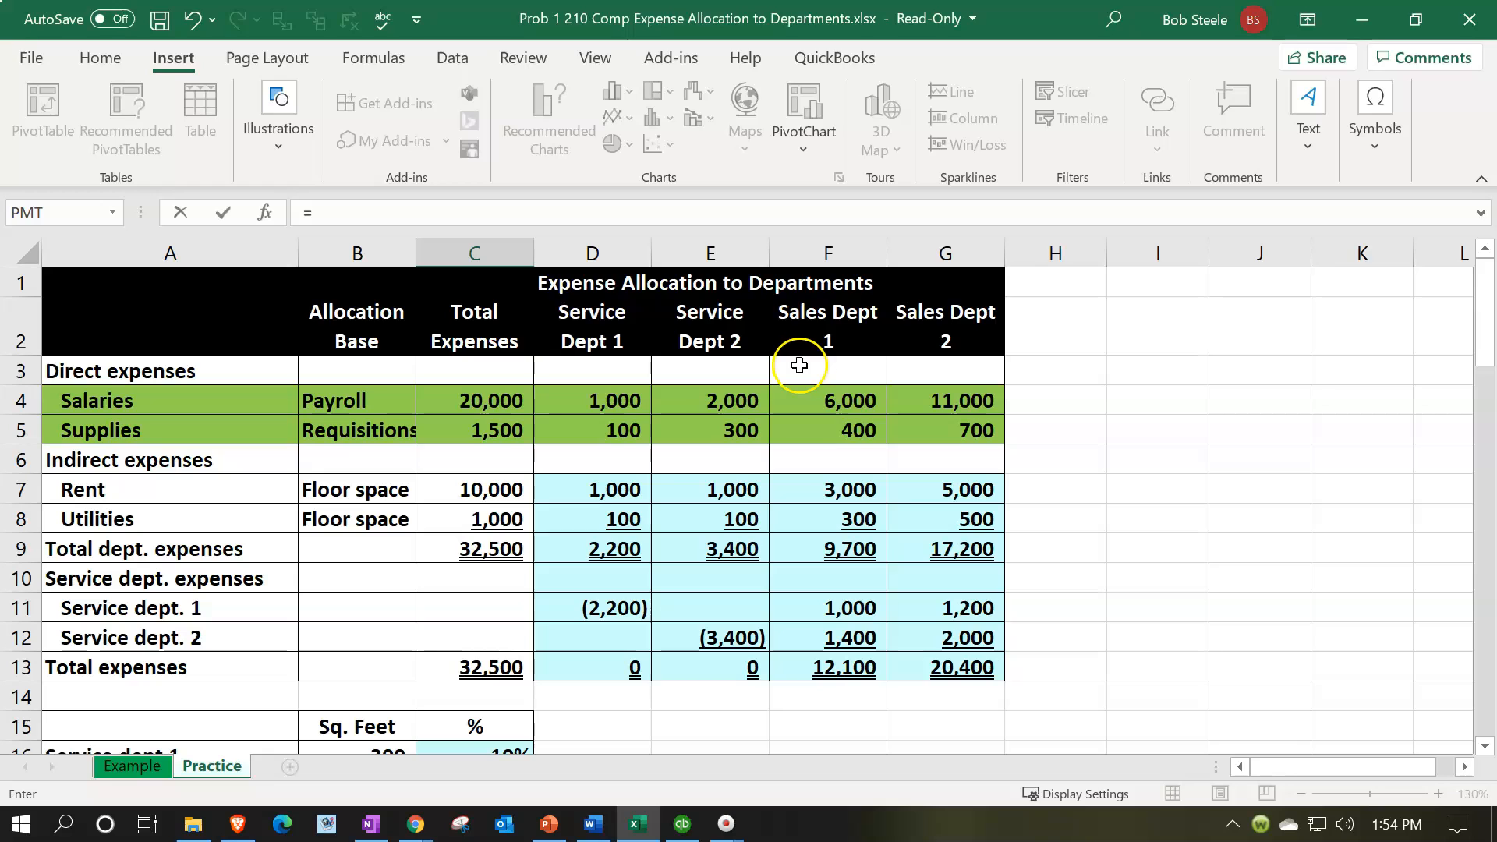
left_click(842, 602)
key("Return")
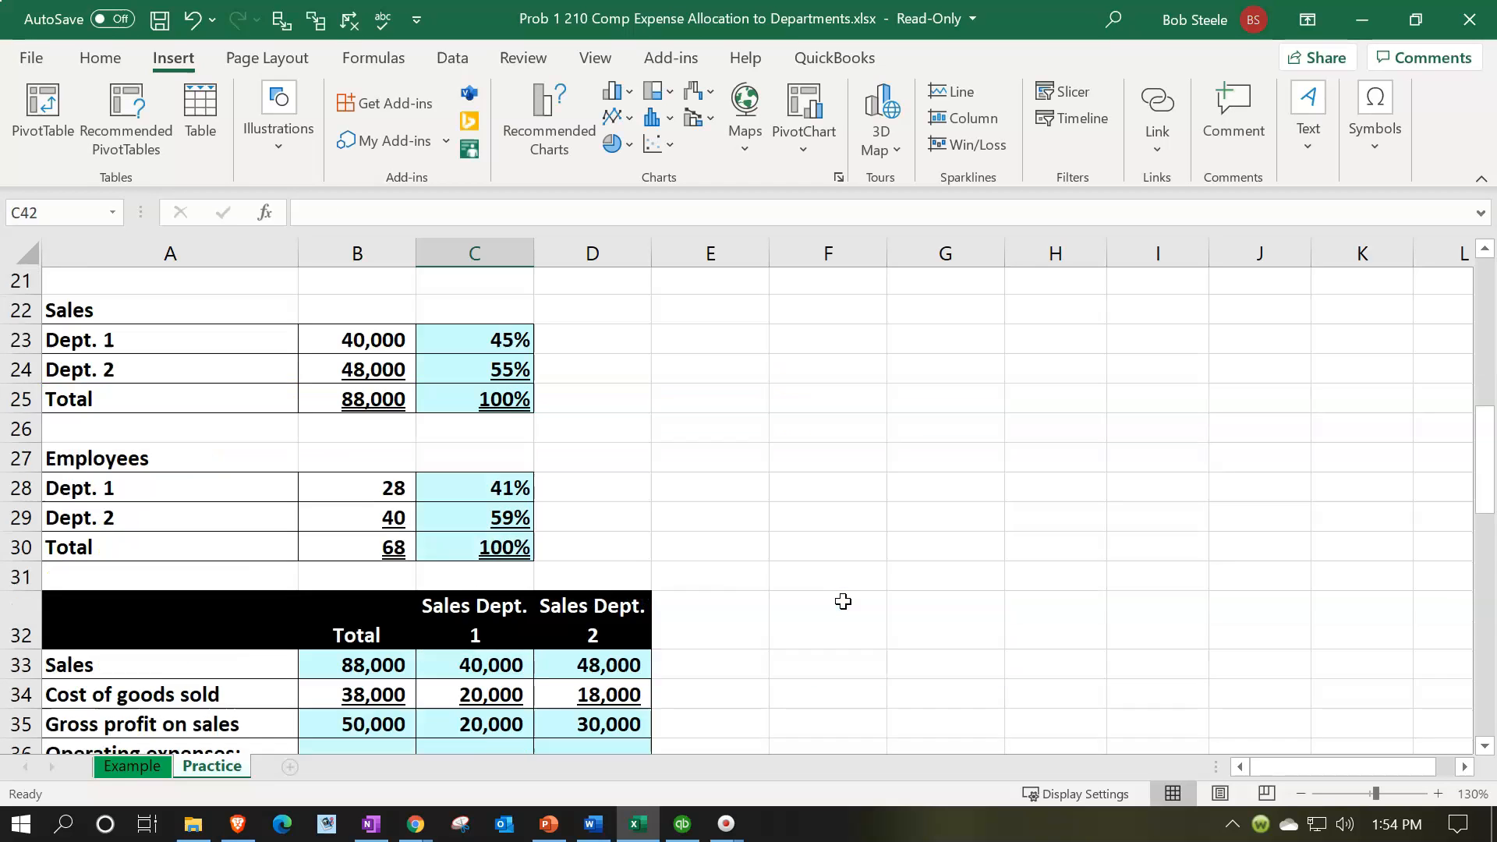
Link Sales Dept. 1's share of Service Dept. 2 expenses in C42 to F12.
type("=")
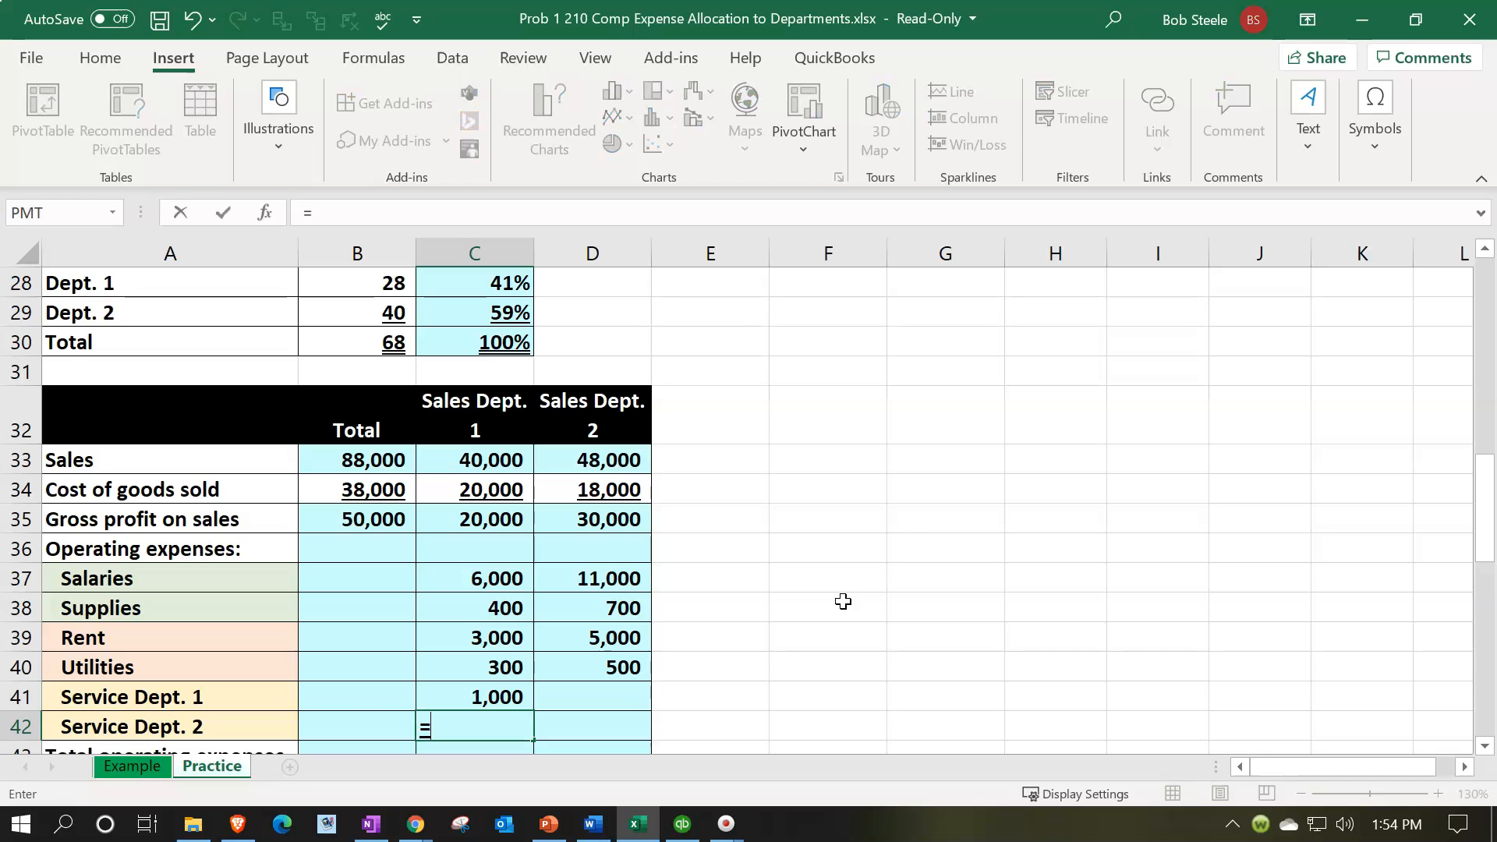
scroll(843, 601, "up", 8)
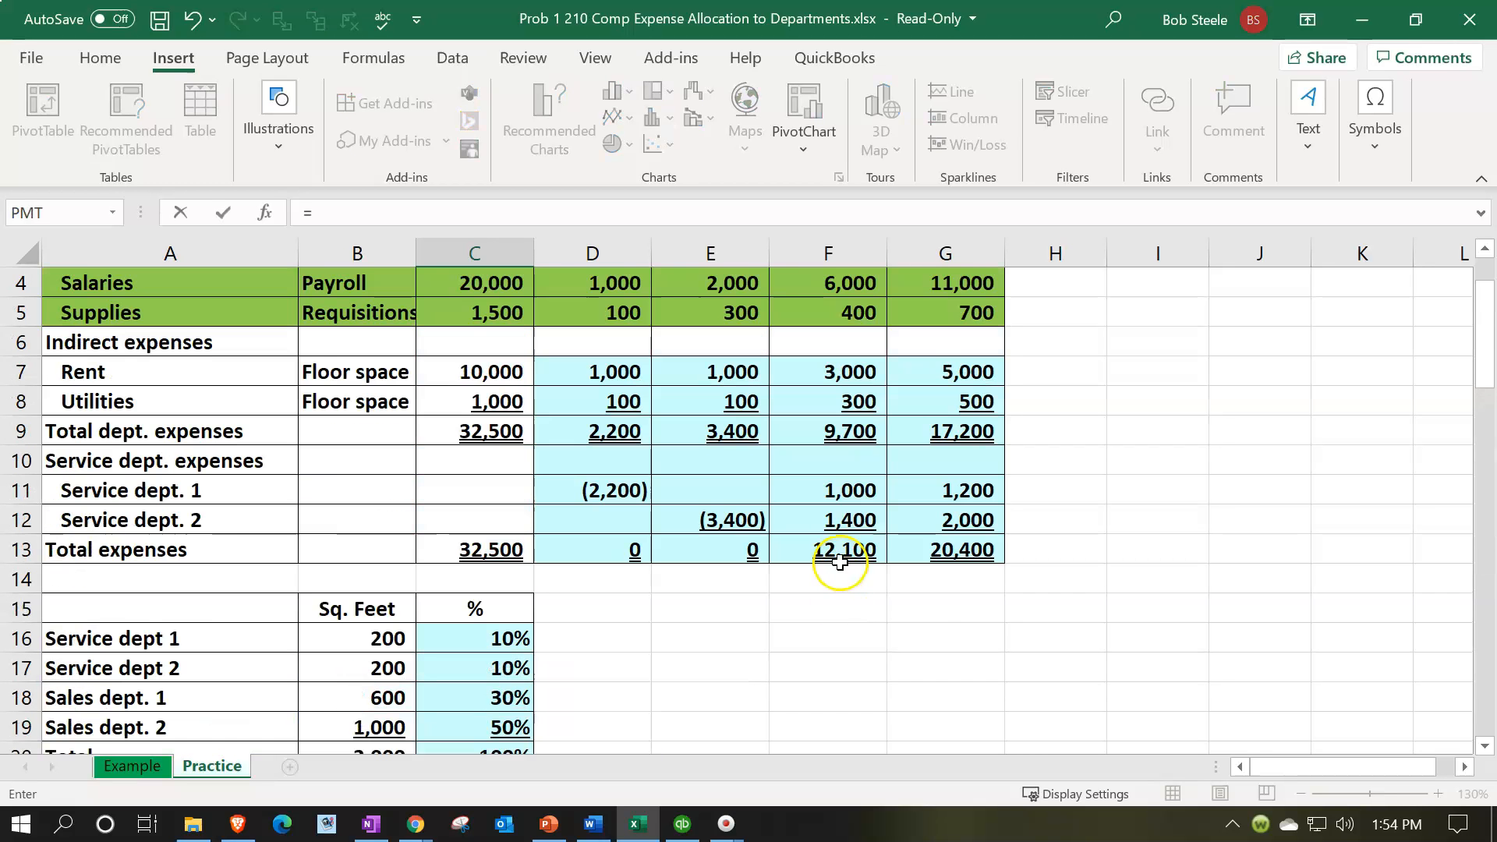
scroll(840, 561, "up", 1)
left_click(842, 634)
key("Return")
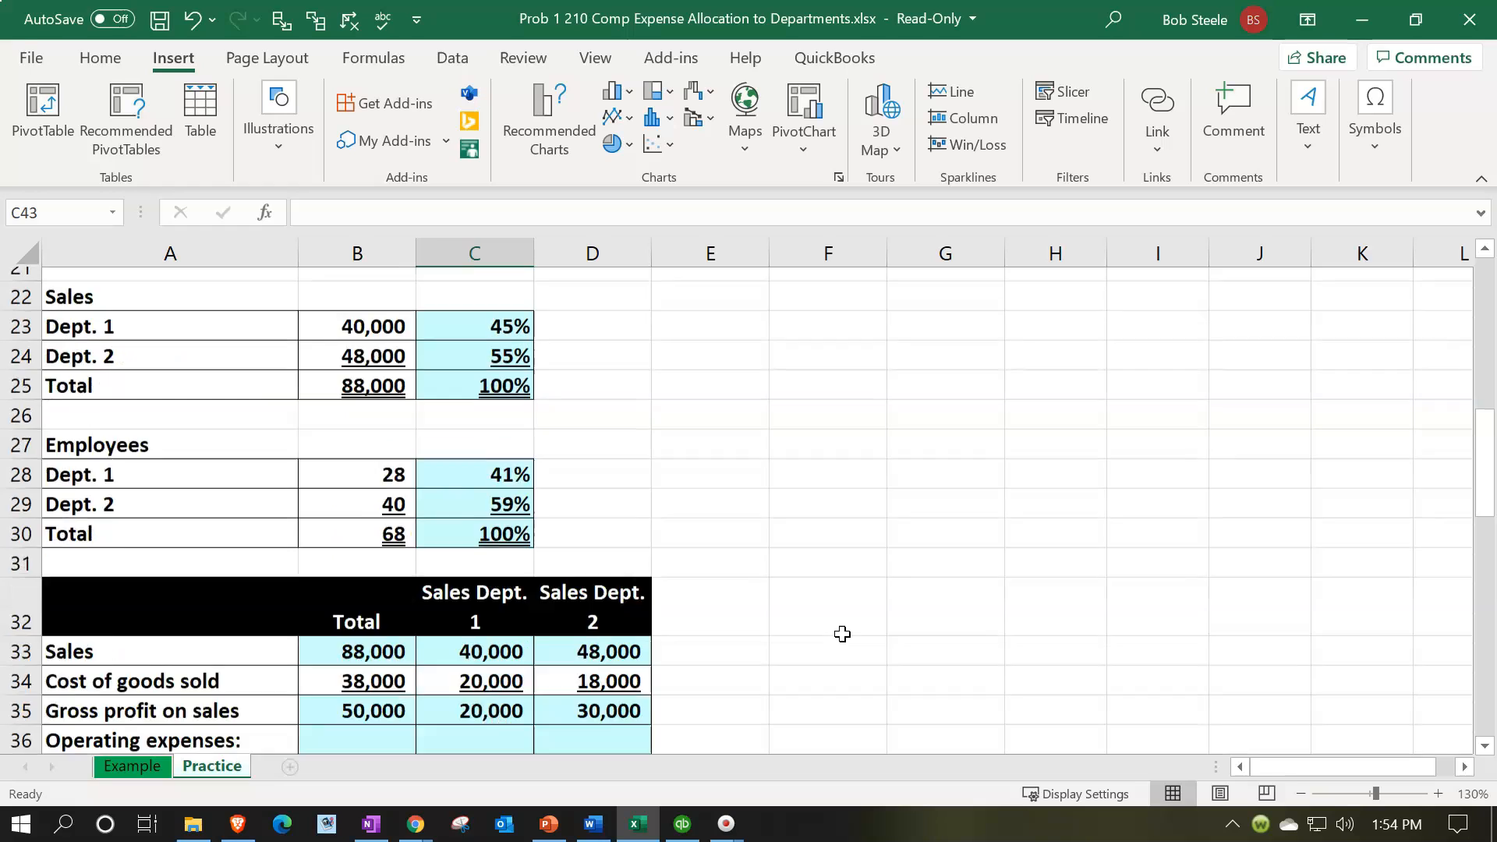
Link Sales Dept. 2's share of Service Dept. 1 expenses in D41 to G11.
scroll(842, 634, "down", 3)
key("Right")
key("Up")
key("Up")
type("=")
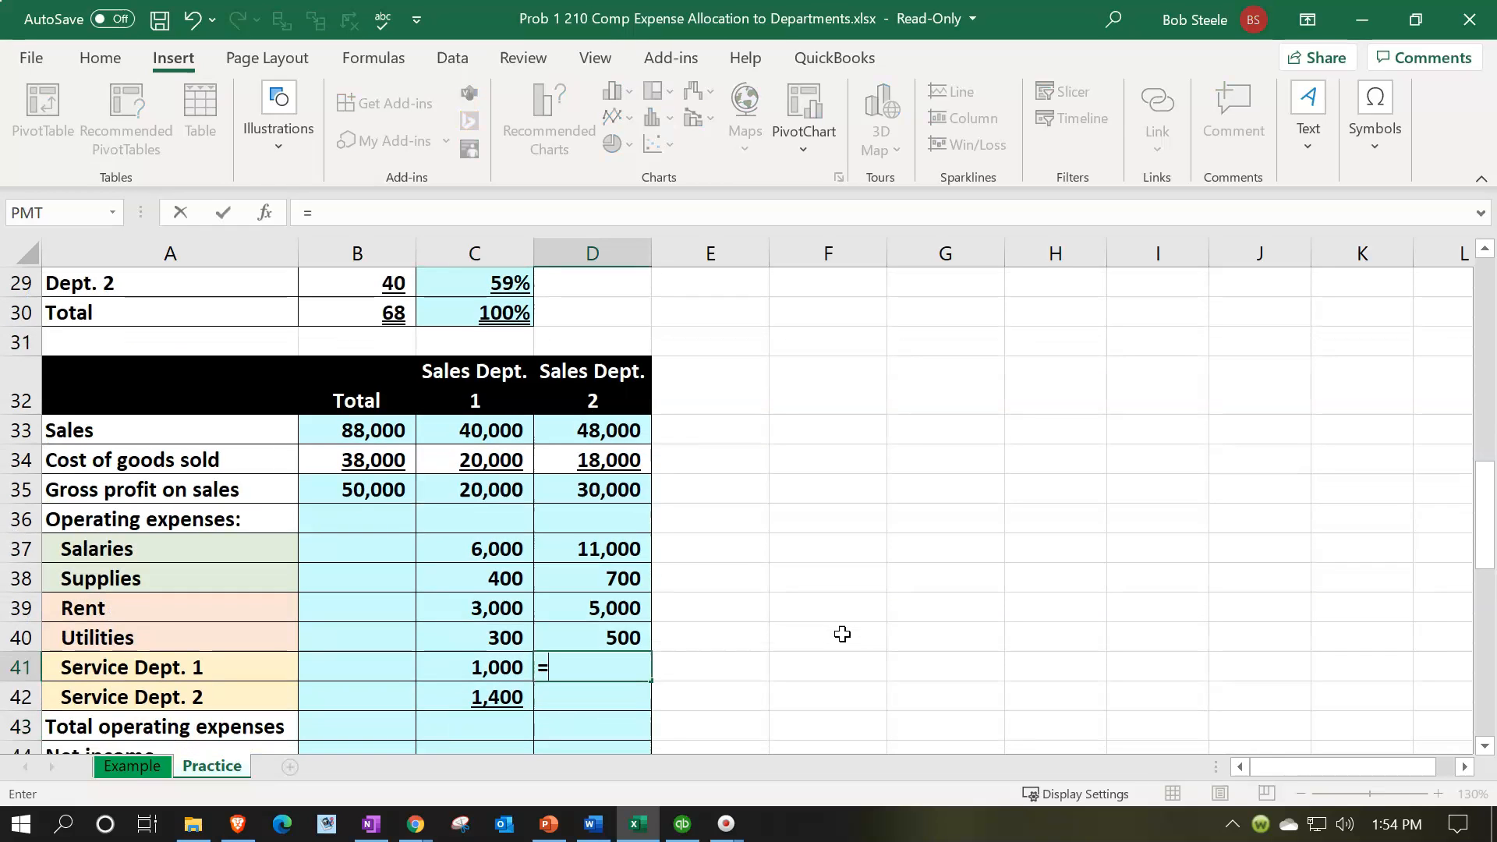
scroll(842, 634, "up", 8)
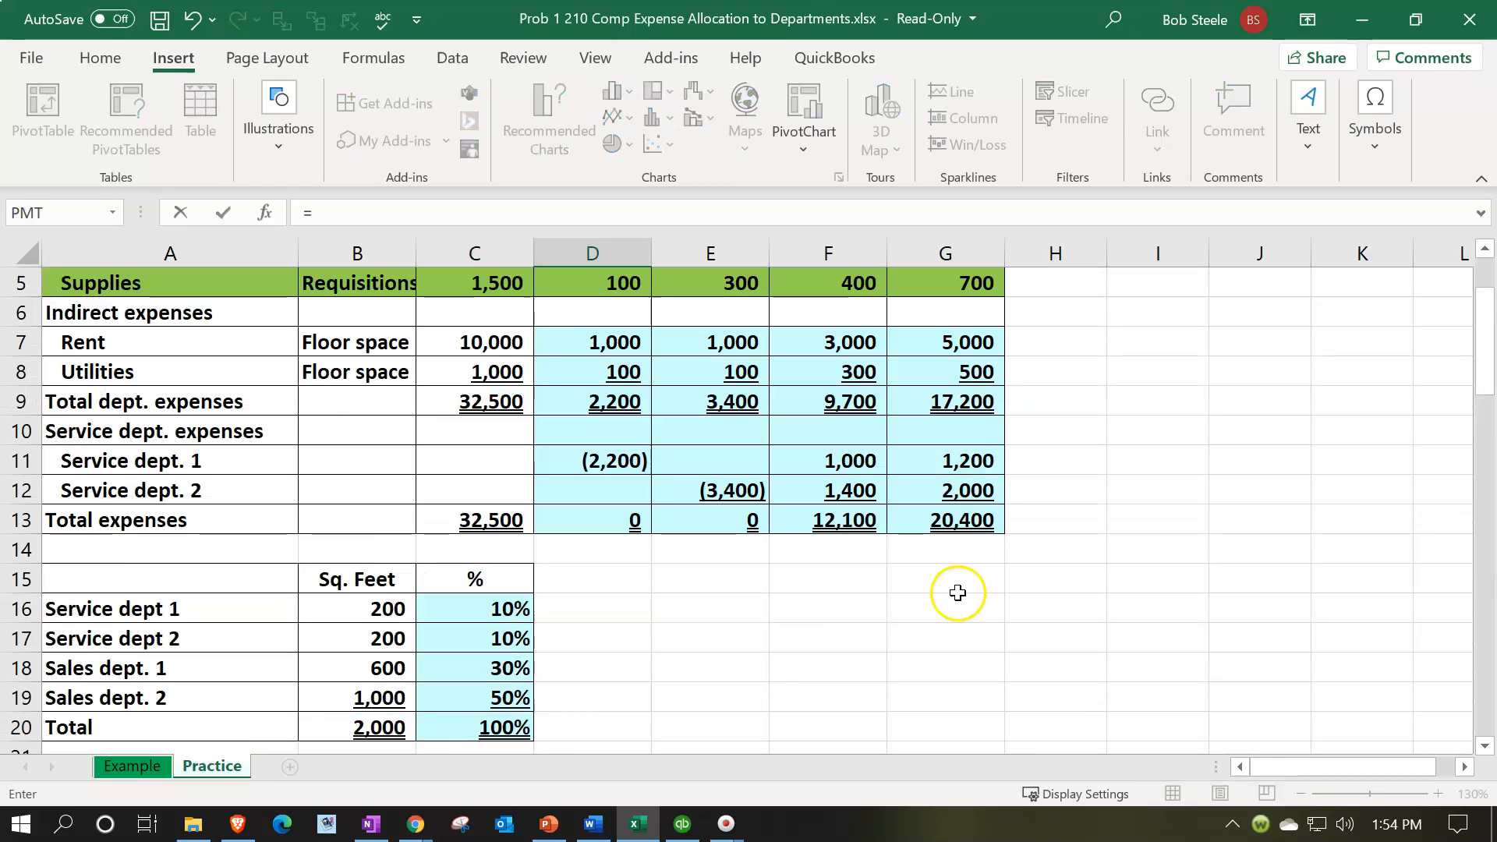
left_click(959, 456)
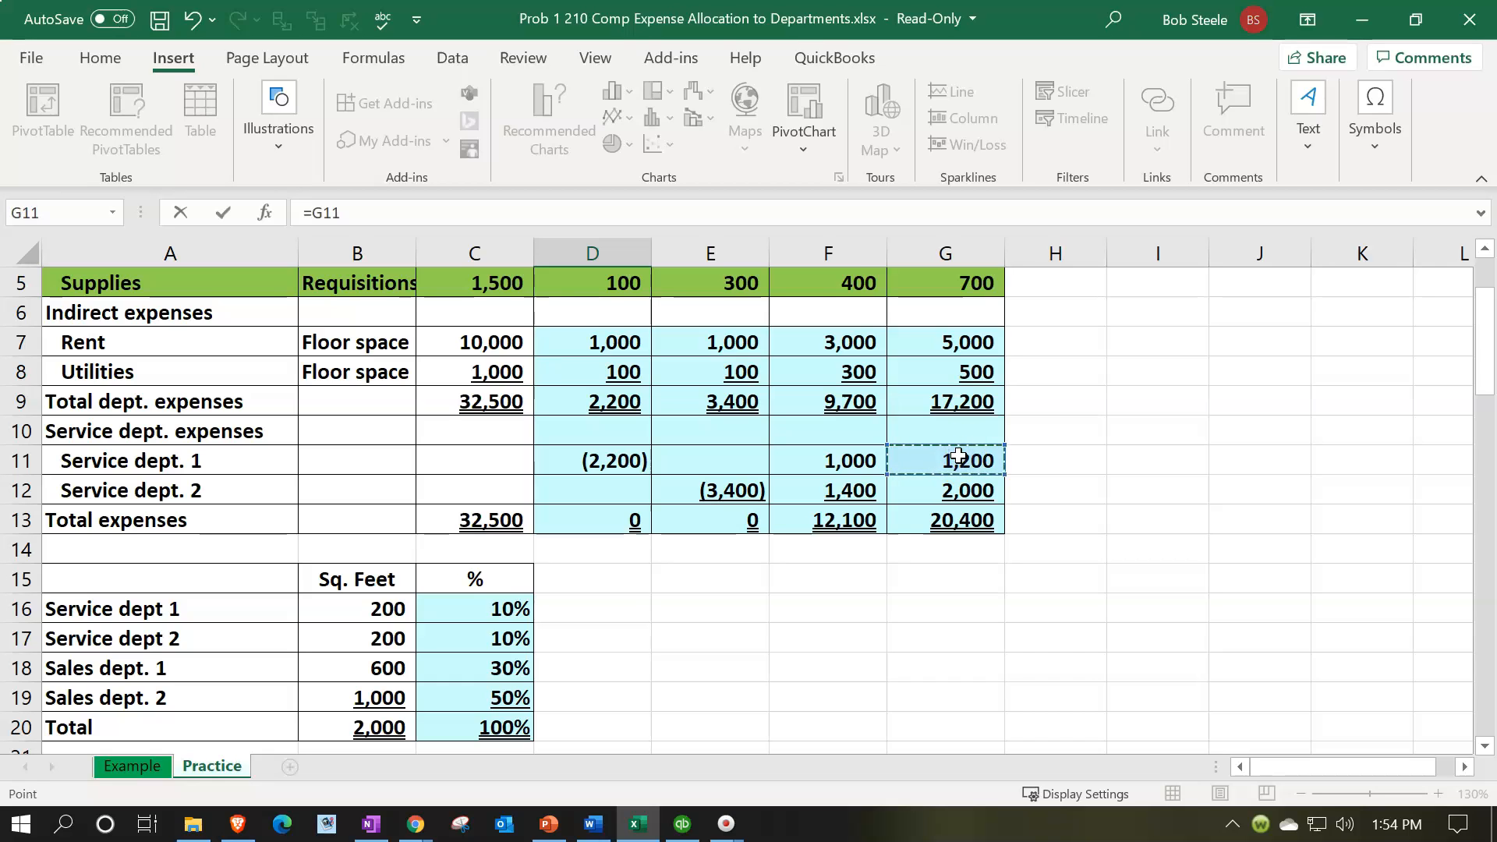
key("Return")
Link Sales Dept. 2's share of Service Dept. 2 expenses in D42 to G12.
type("=")
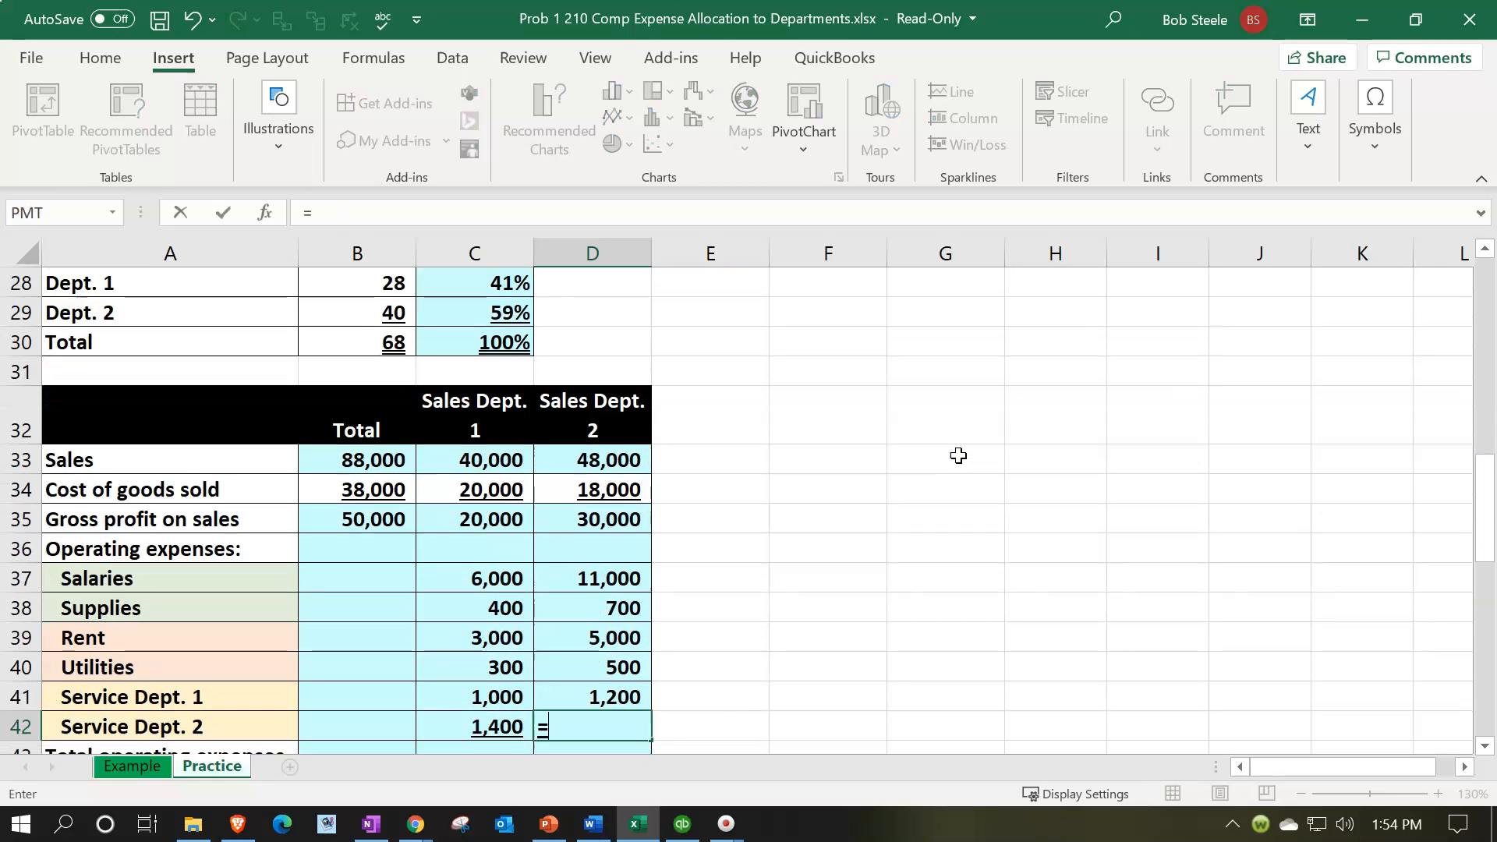
scroll(959, 457, "up", 7)
left_click(958, 457)
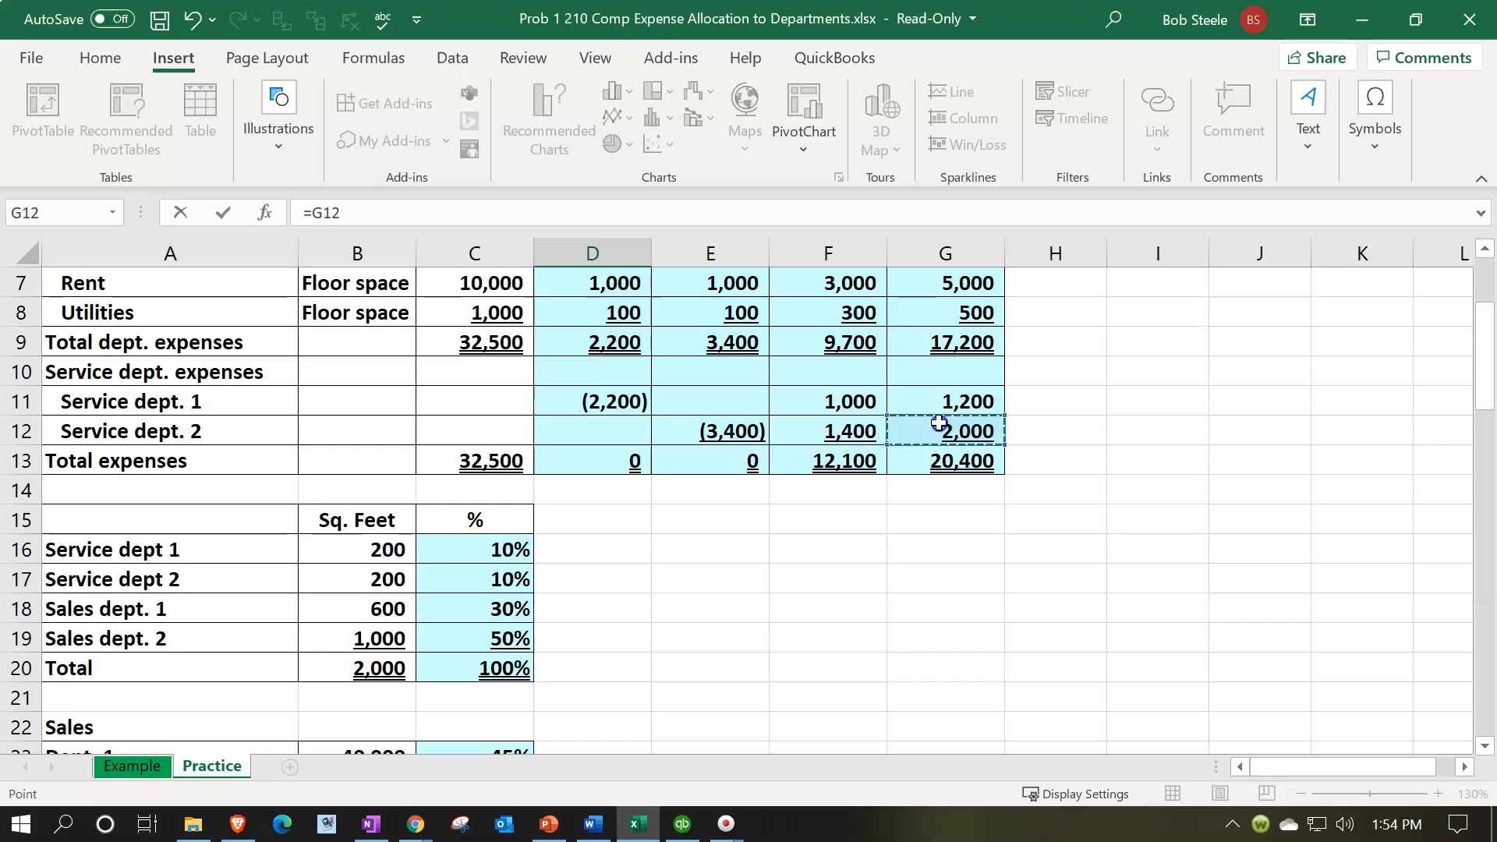
scroll(939, 425, "up", 2)
key("Return")
Total Sales Dept. 1's operating expenses in C43 with =SUM(C37:C42) and fill the formula across to Sales Dept. 2.
scroll(939, 425, "down", 2)
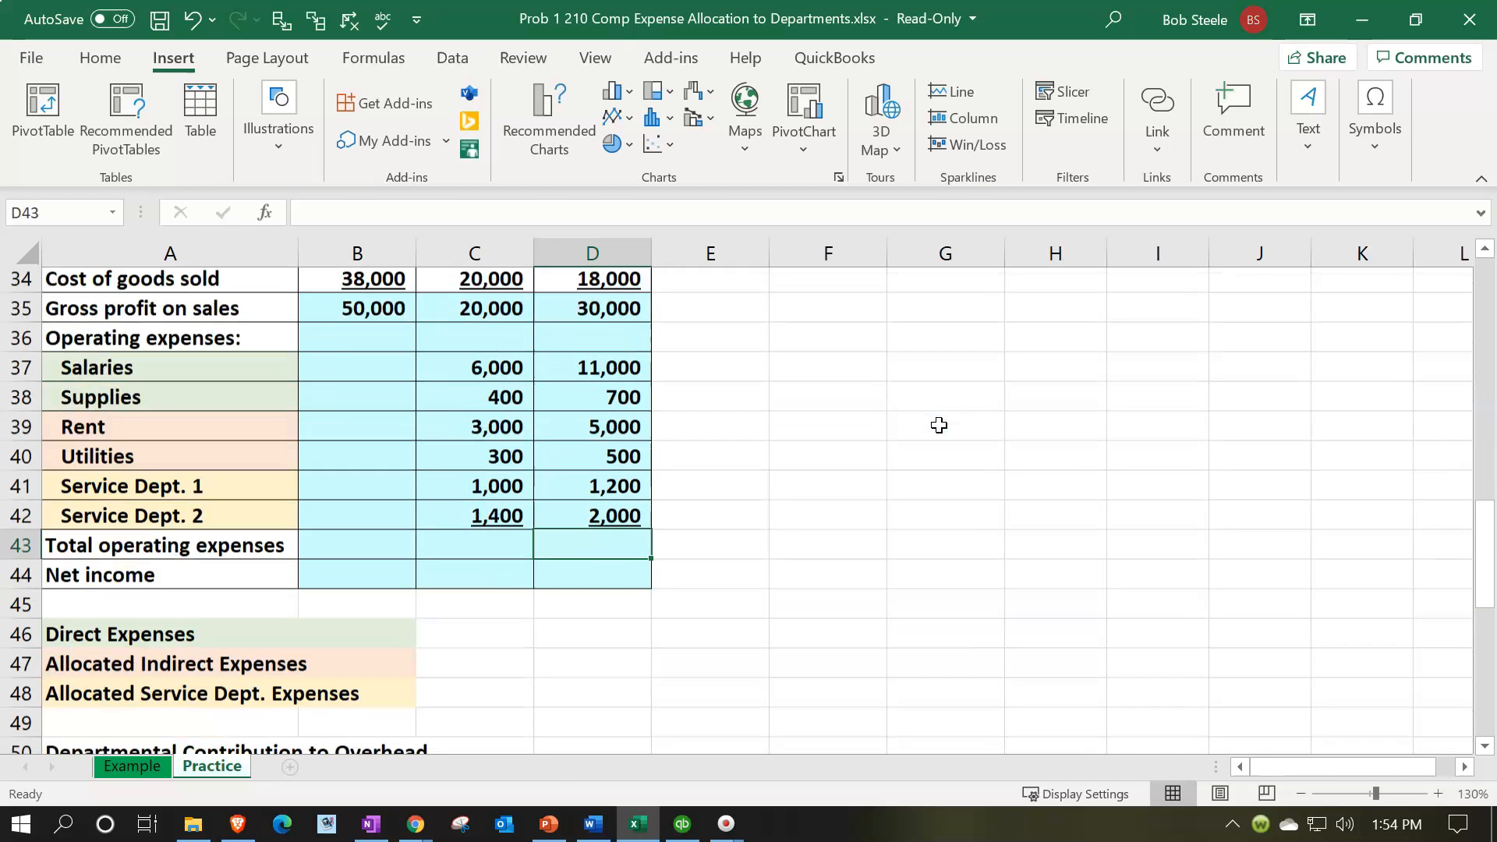
left_click(465, 521)
scroll(468, 671, "up", 2)
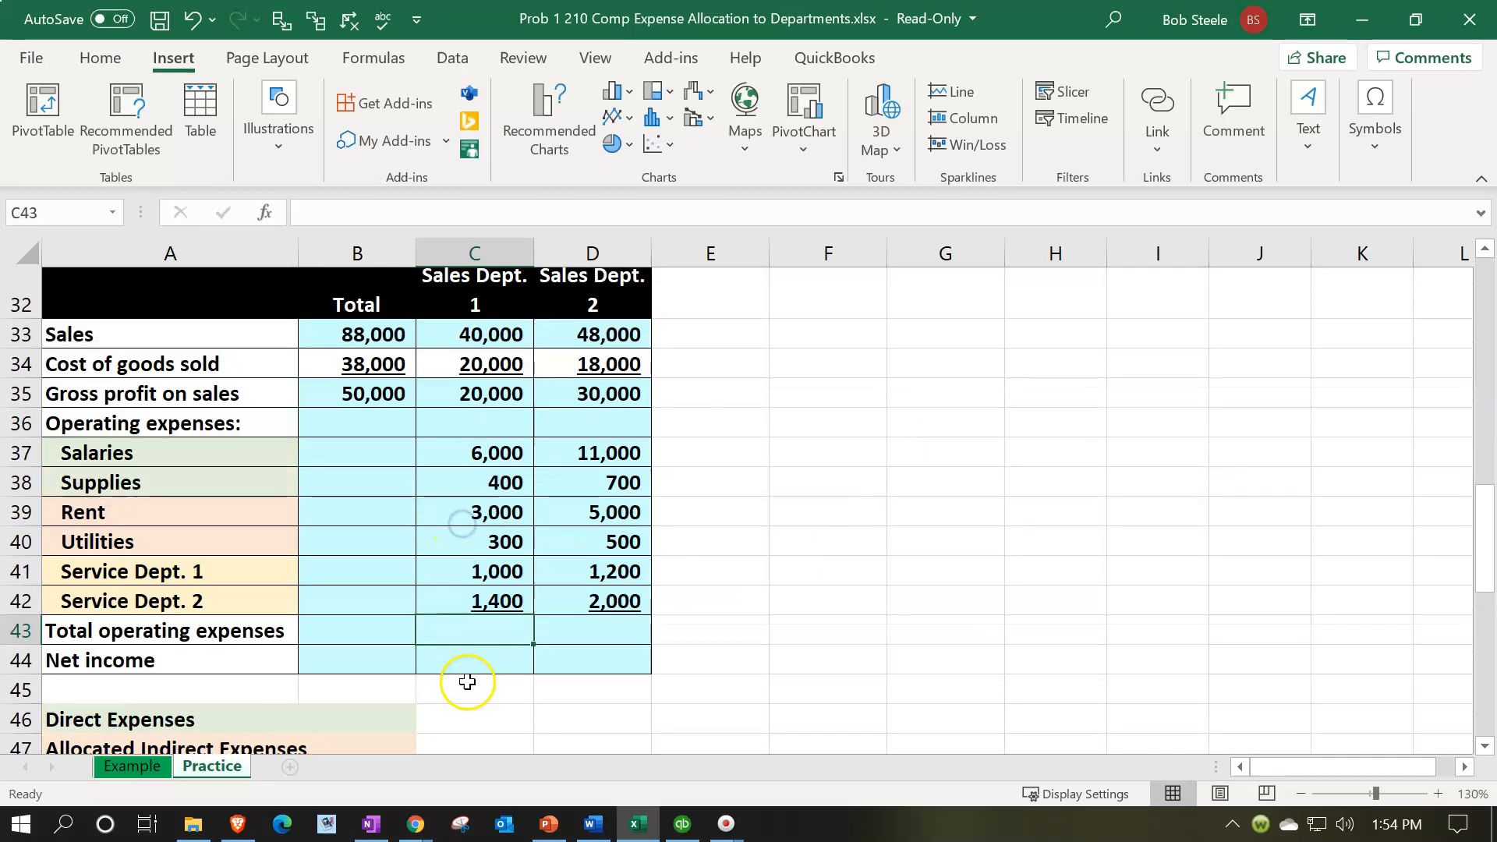
type("=sum(")
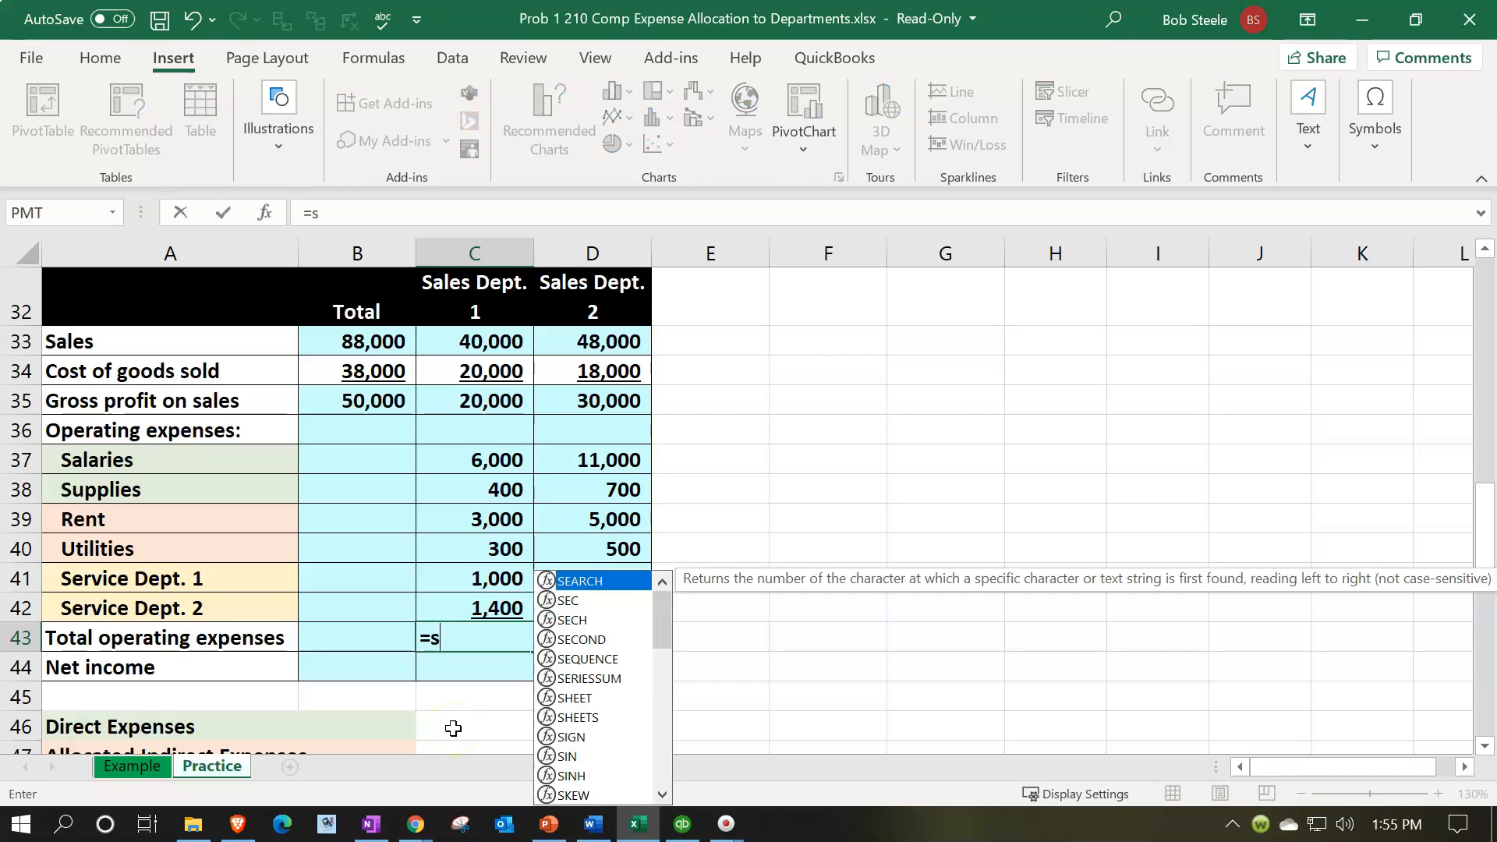
key("Up")
key("shift+Up")
key("shift+Up")
key("shift+Up")
key("shift+Up")
key("shift+Up")
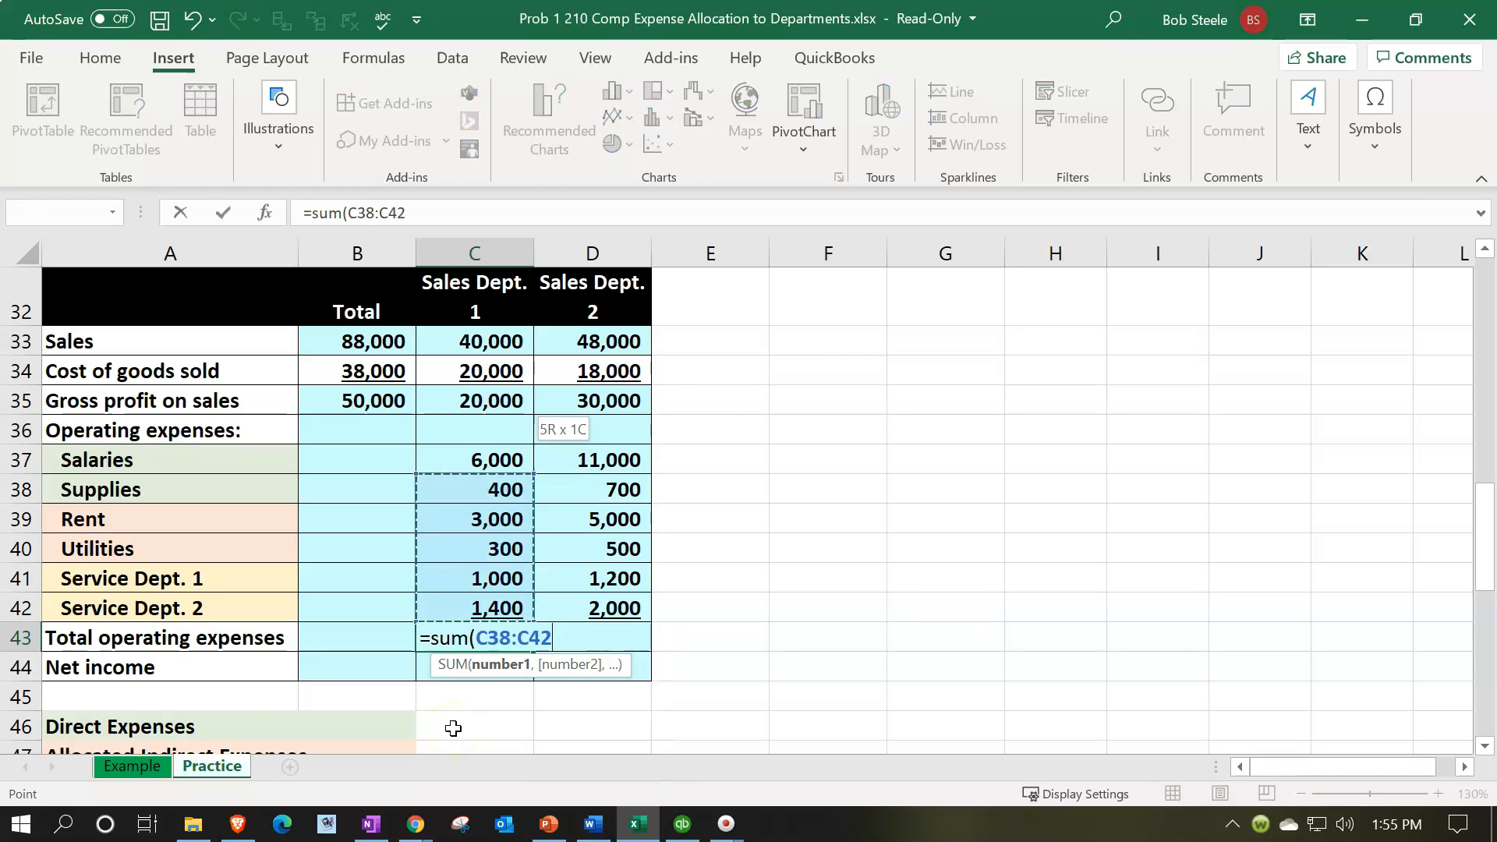
key("Return")
left_click(495, 636)
left_click_drag(533, 651, 595, 636)
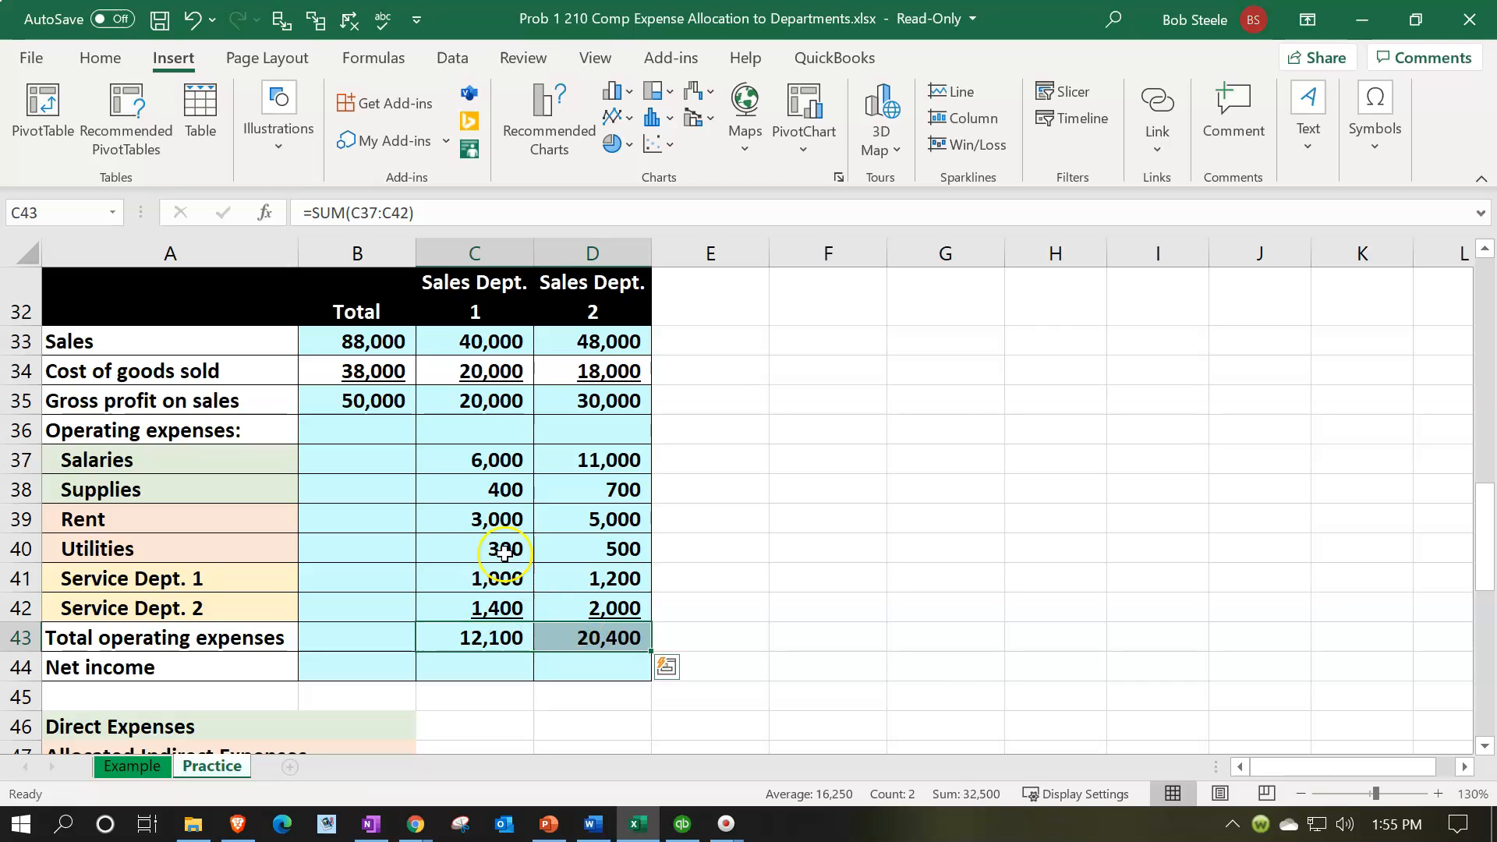
Total salaries across both departments in B37 with =SUM(C37:D37) and fill the formula down through Service Dept. 2 in B42.
left_click(373, 463)
type("=sum(")
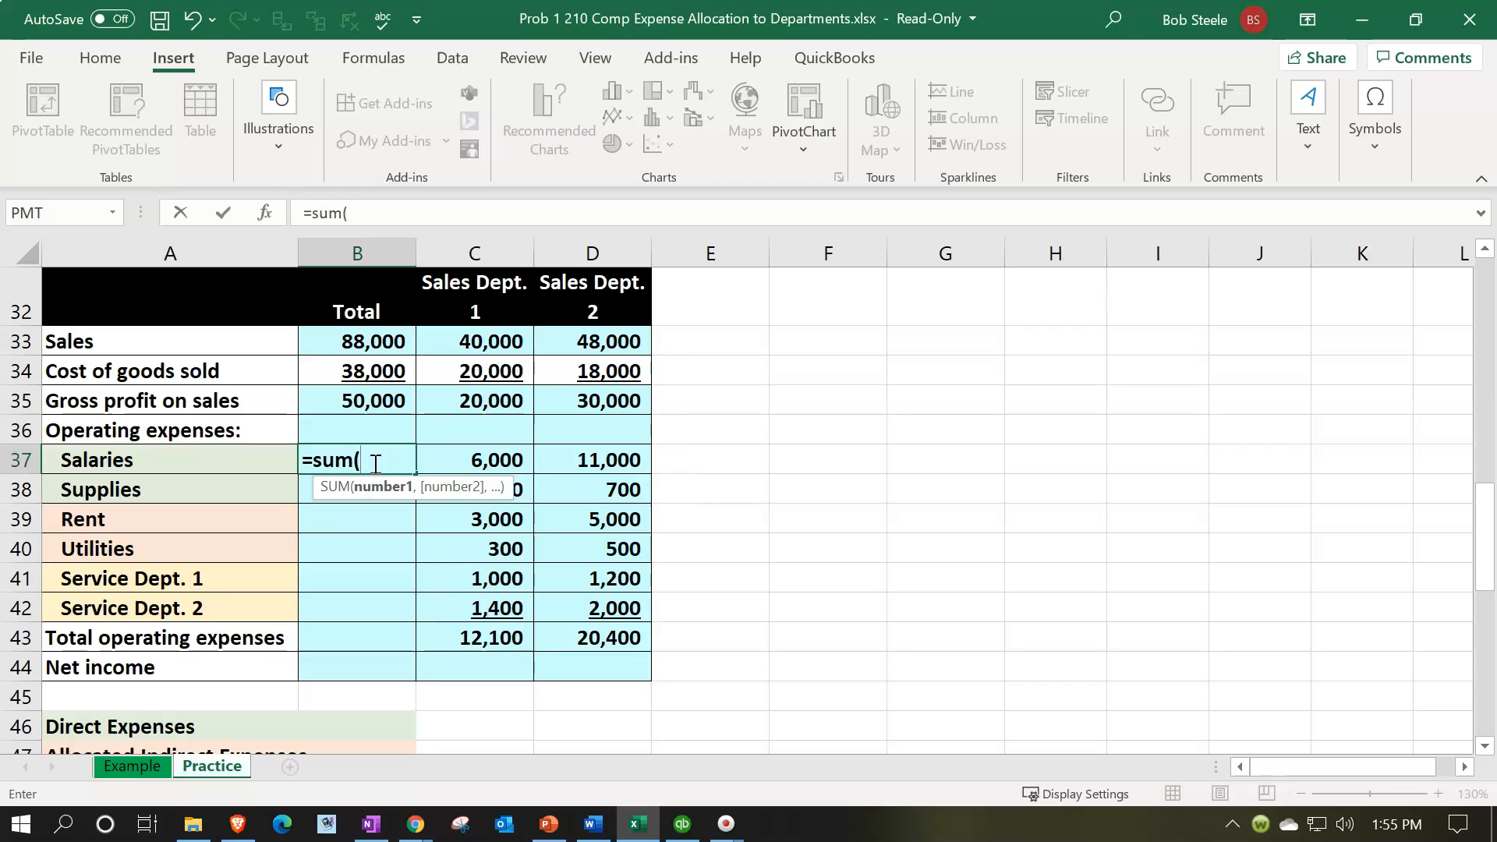
left_click_drag(476, 460, 597, 461)
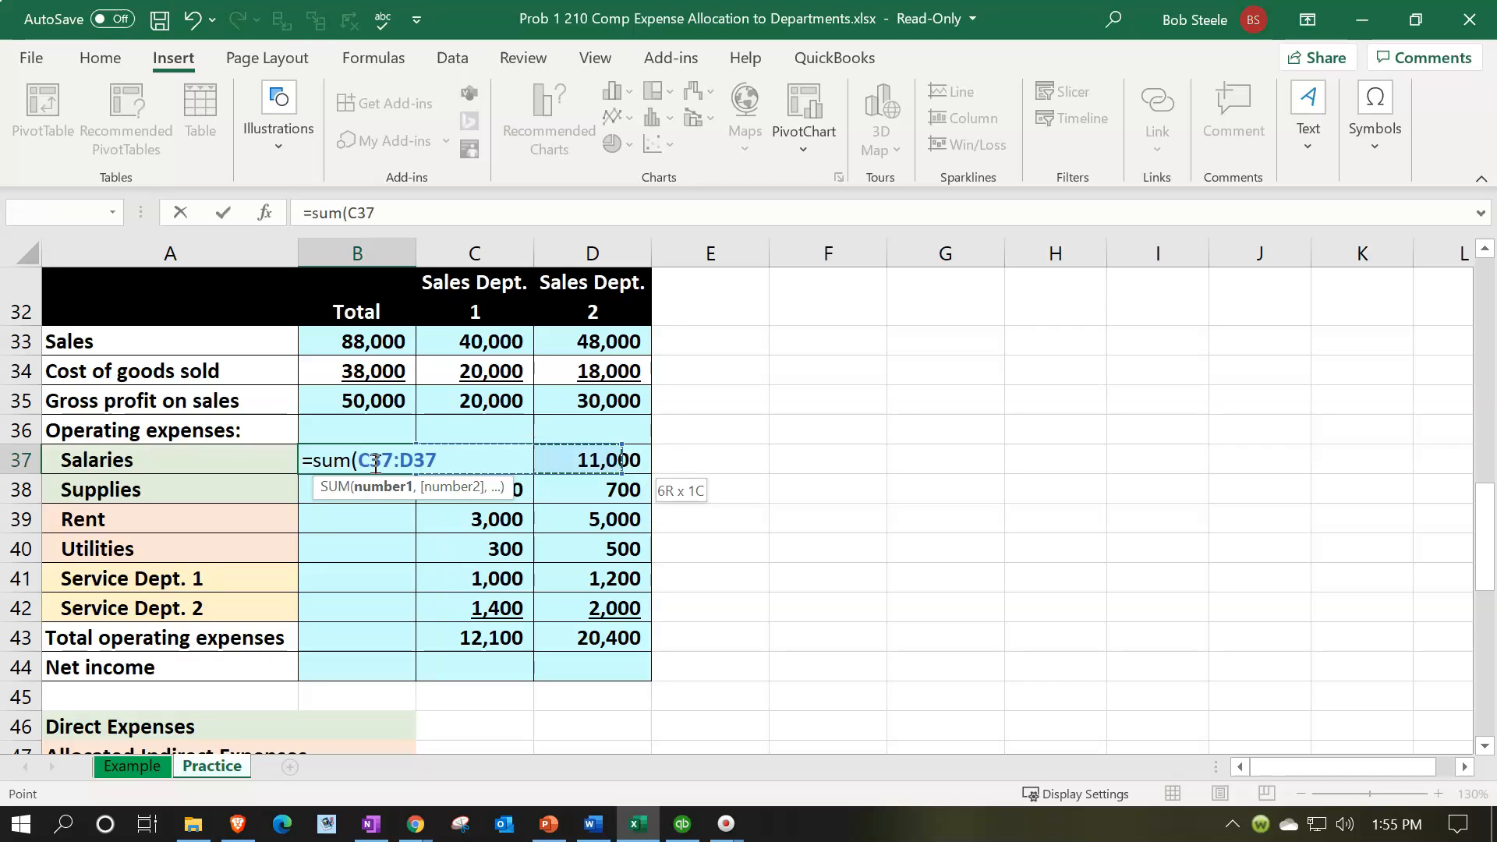
key("Return")
left_click(373, 463)
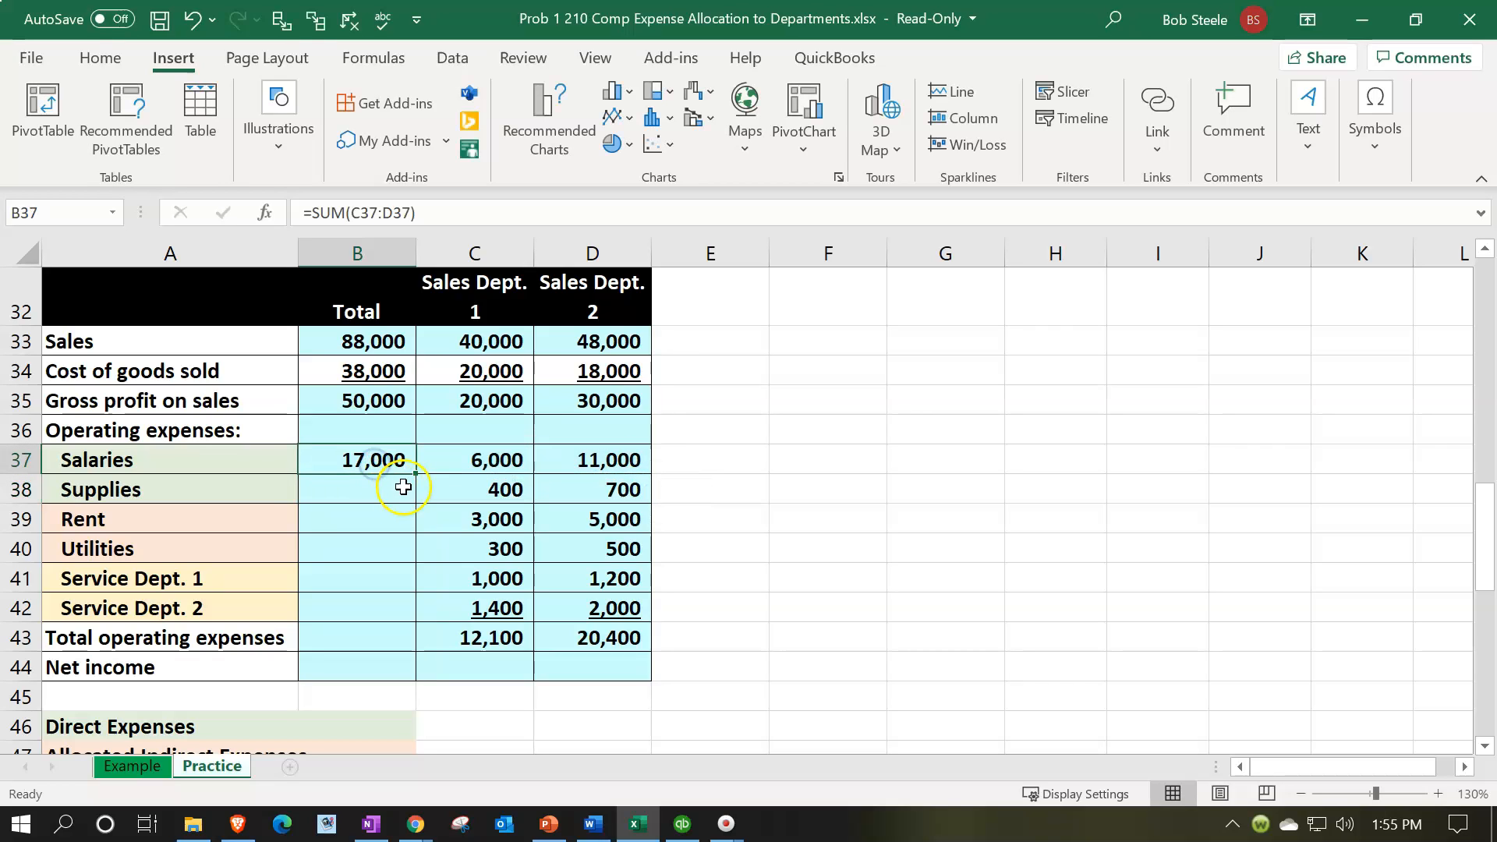
left_click_drag(414, 477, 390, 612)
Underline the Service Dept. 2 total in B42.
left_click(370, 604)
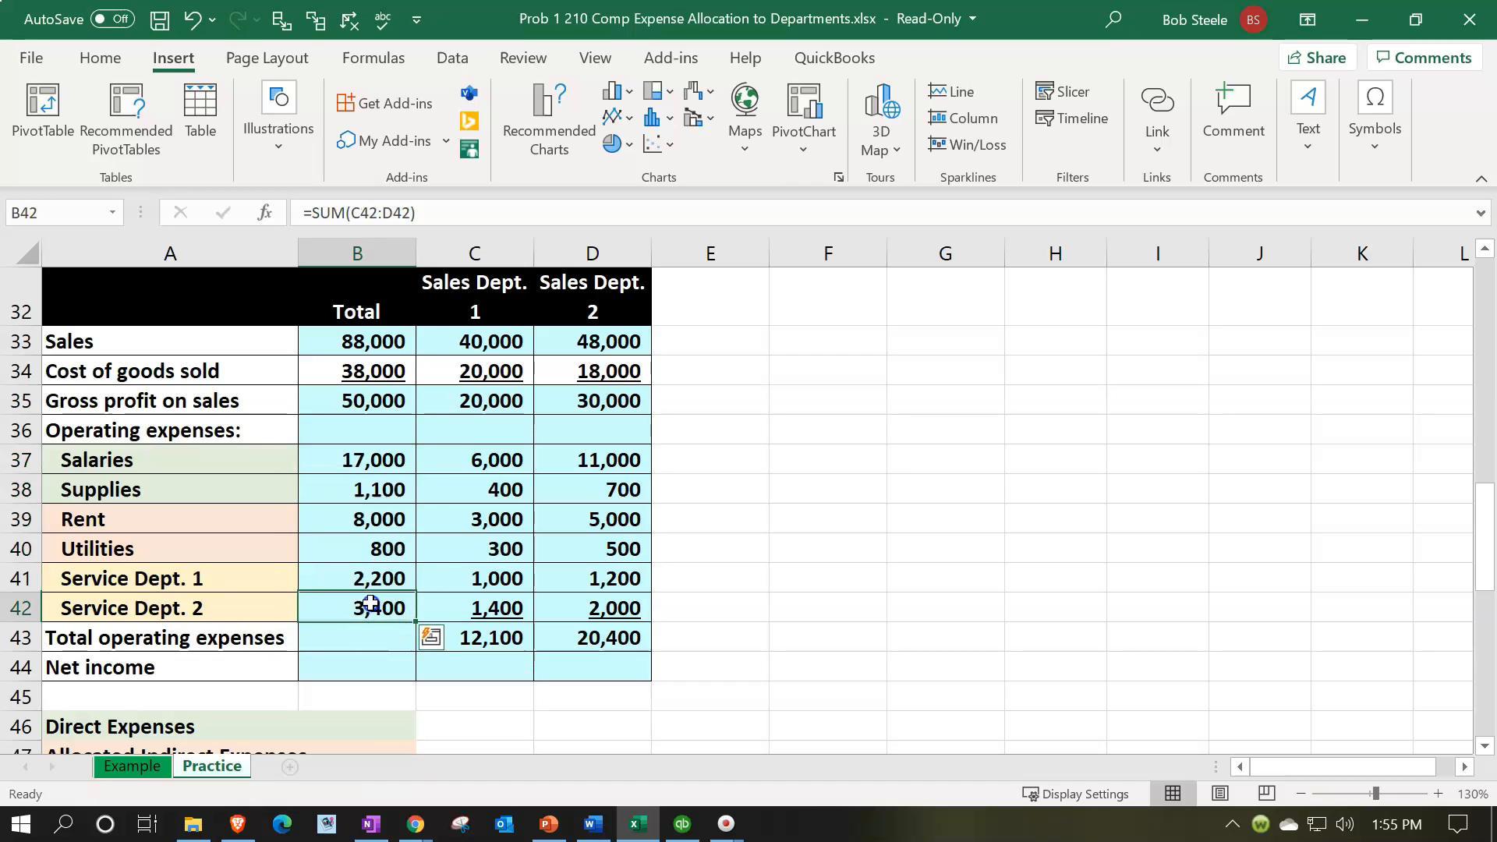
left_click(97, 59)
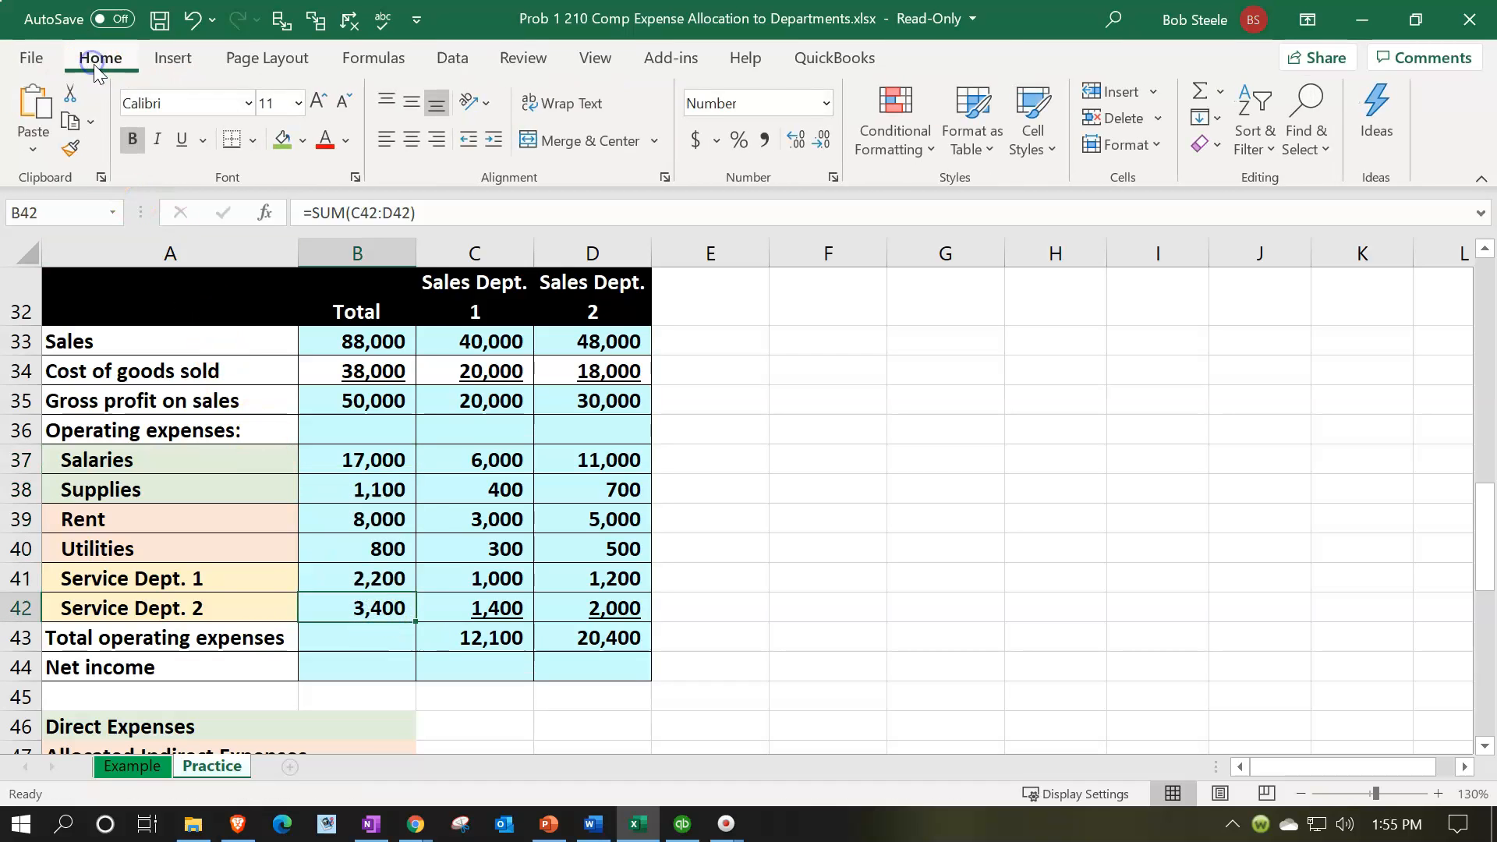
left_click(181, 140)
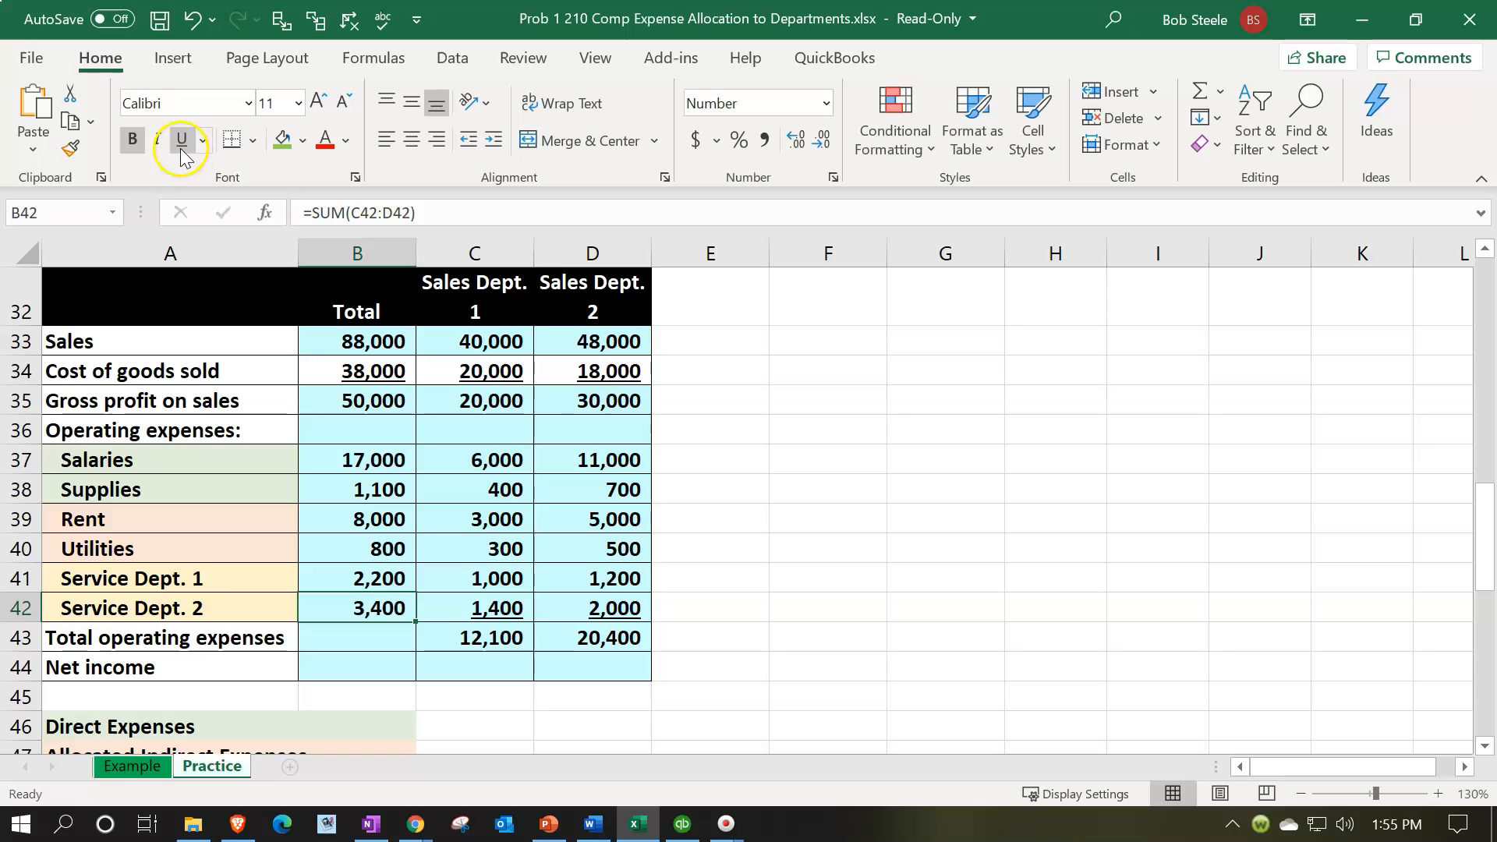
Sum the Total column's operating expenses in B43 over B37:B42.
left_click(376, 636)
type("=sum(")
key("Up")
key("shift+Up")
key("shift+Up")
key("shift+Up")
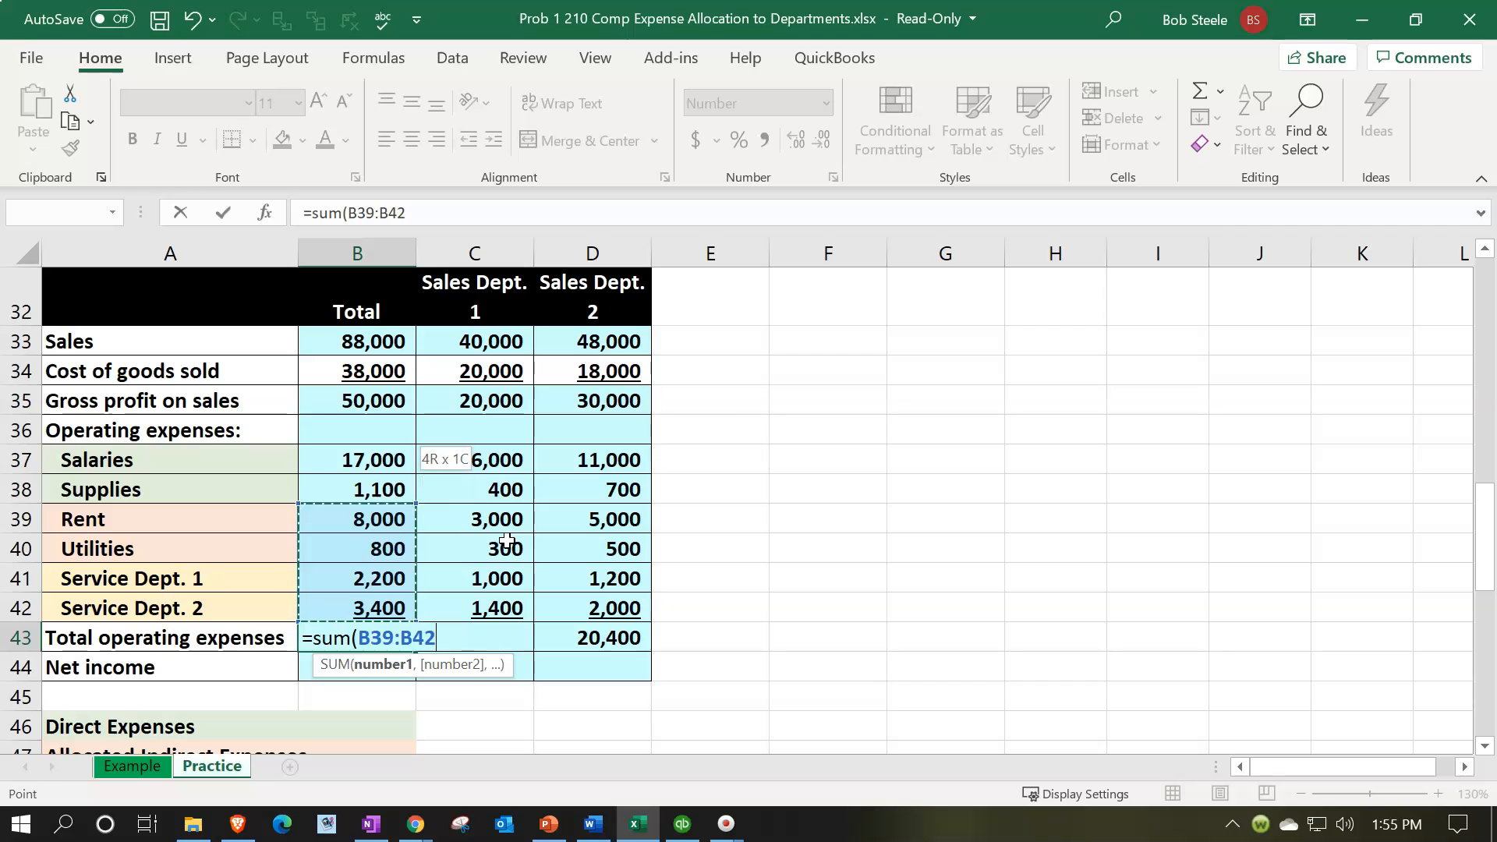
key("shift+Up")
key("shift+Up")
key("Return")
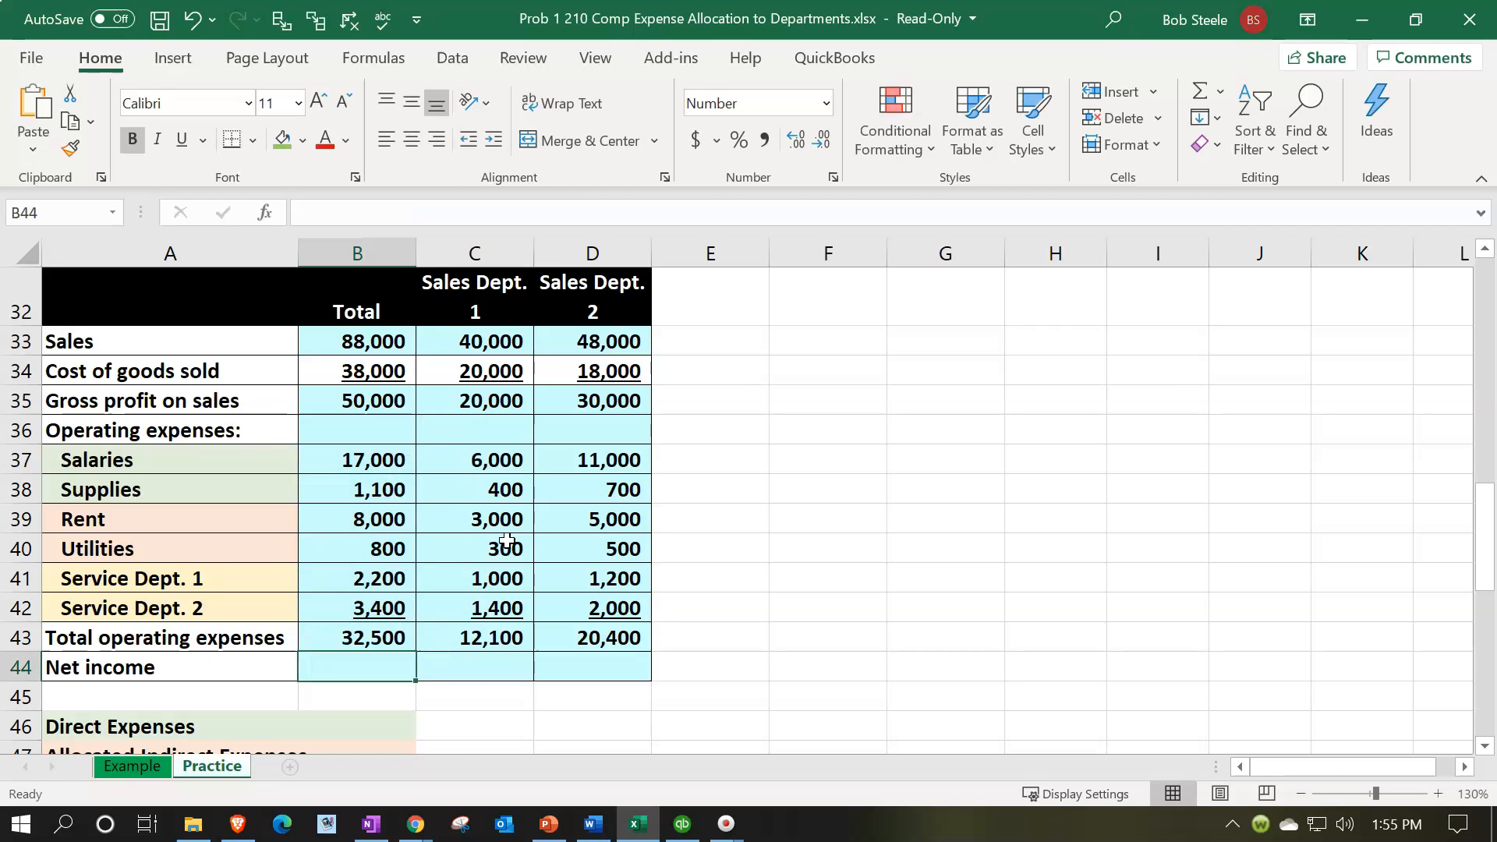
Calculate net income in B44 as =B35-B43 and fill the formula across to both sales departments.
type("=")
key("Up")
key("Up")
key("Up")
key("Up")
key("Up")
key("Up")
key("Up")
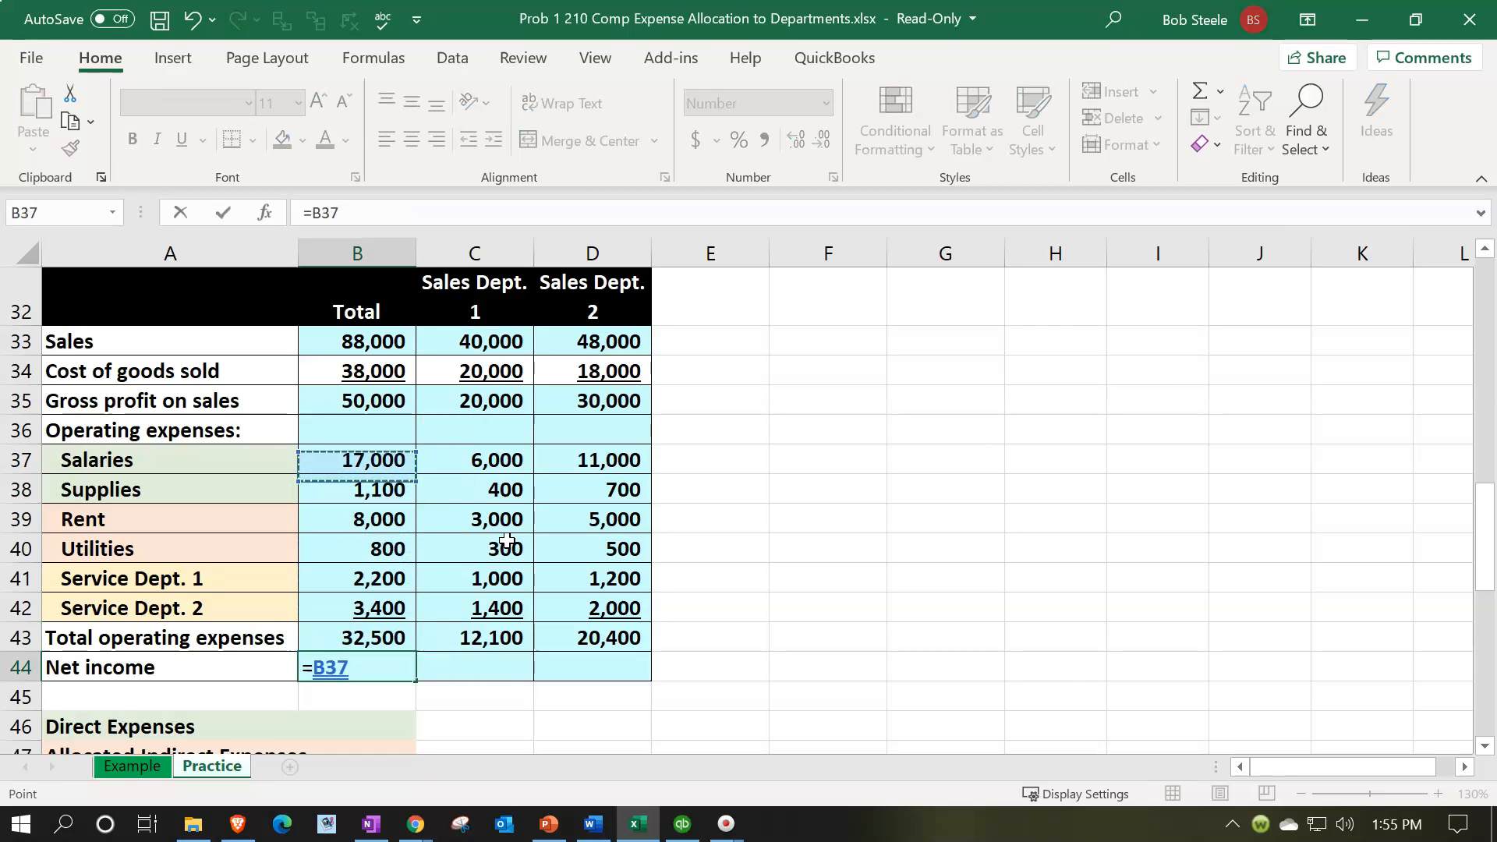
key("Up")
key("Up")
type("-")
key("Up")
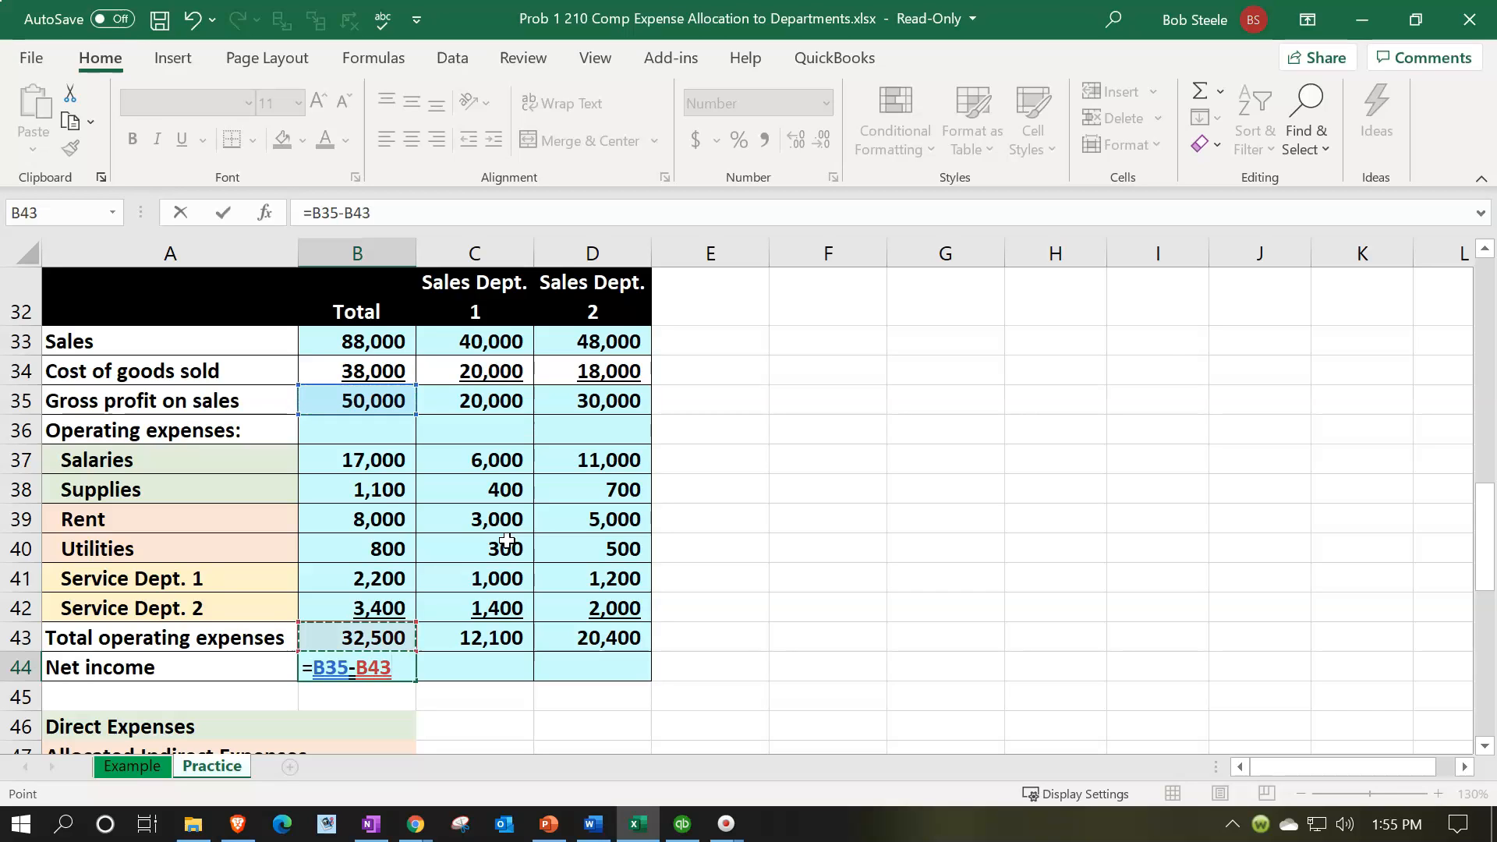
key("ctrl+Return")
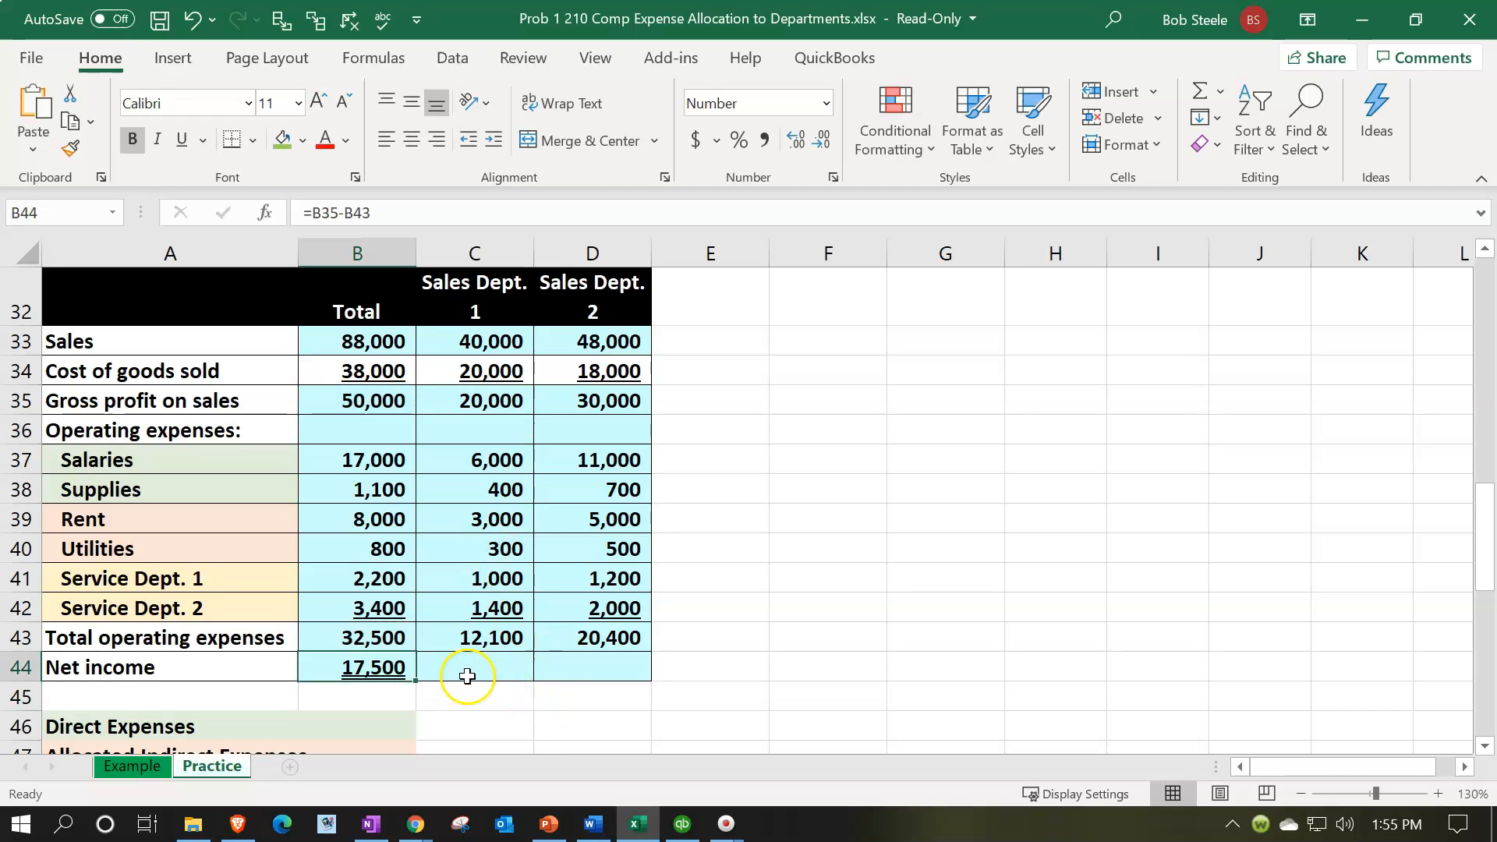
left_click_drag(416, 681, 601, 668)
left_click(717, 551)
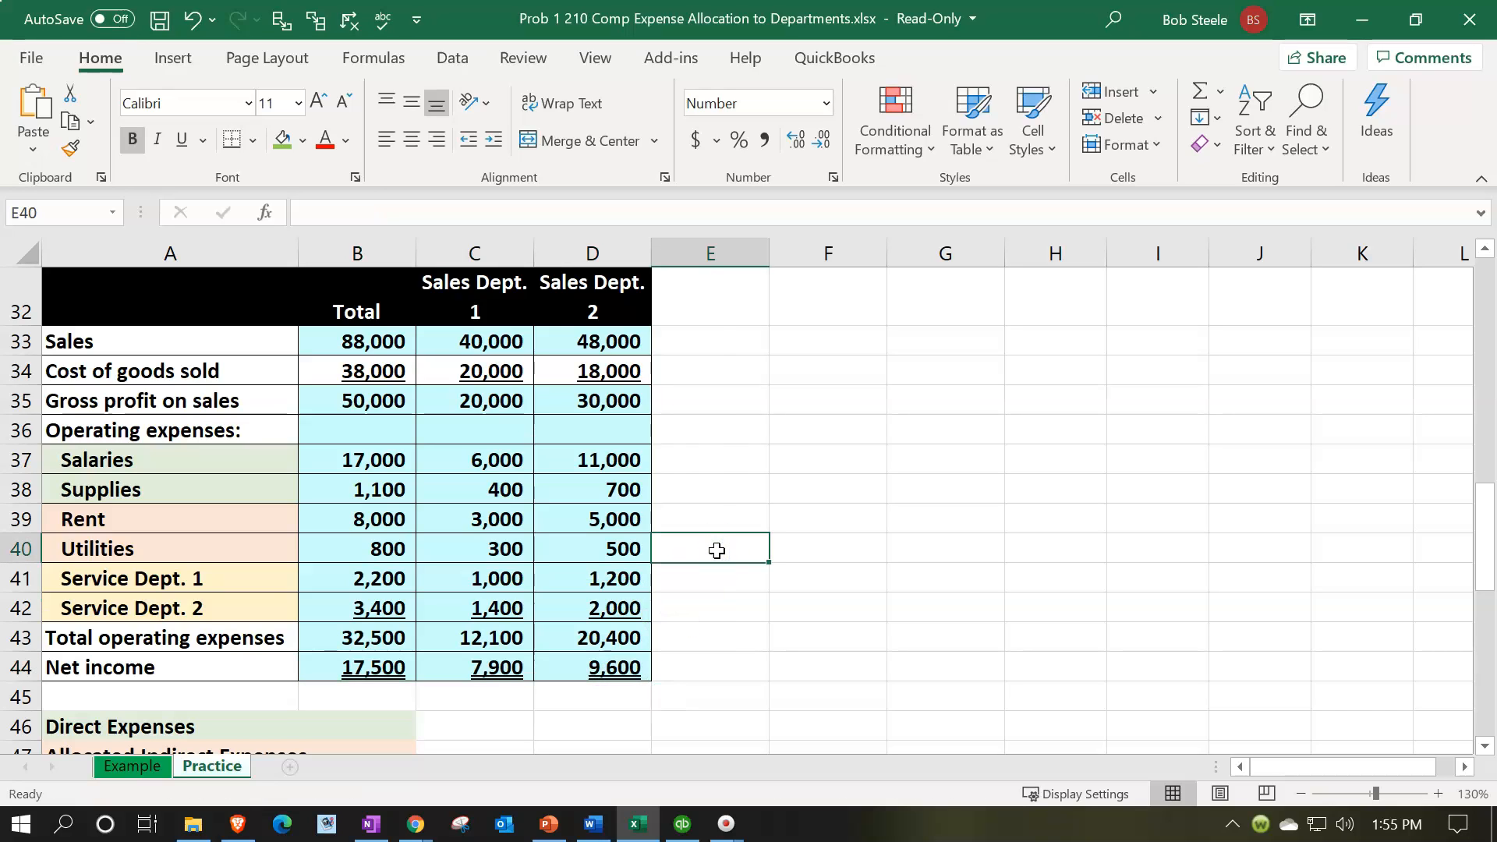
Review the income statement's sales department columns and its Service Dept. 1 and Service Dept. 2 expense rows.
left_click(490, 282)
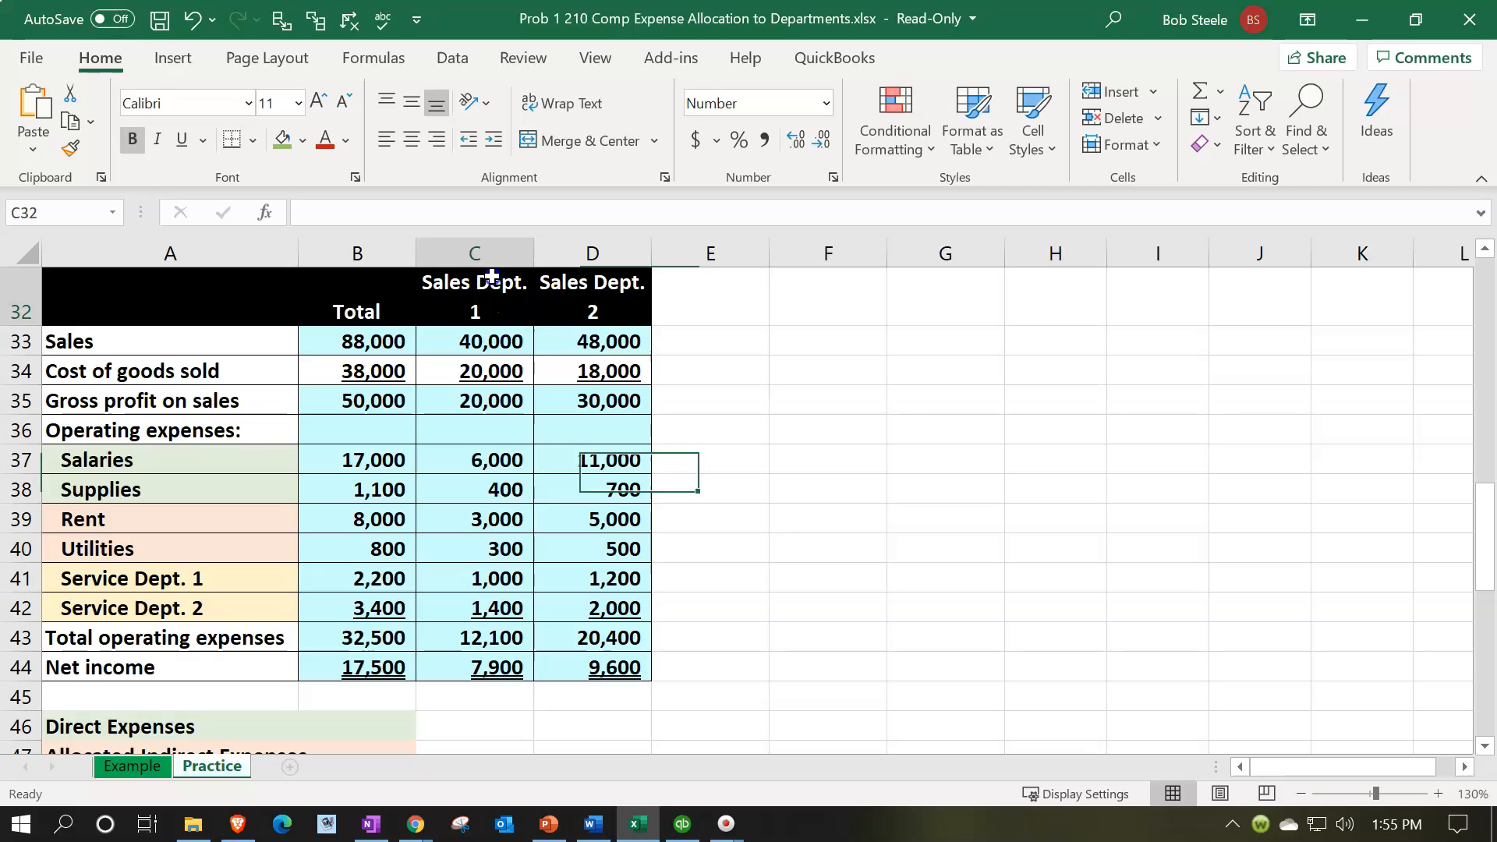
left_click(570, 275)
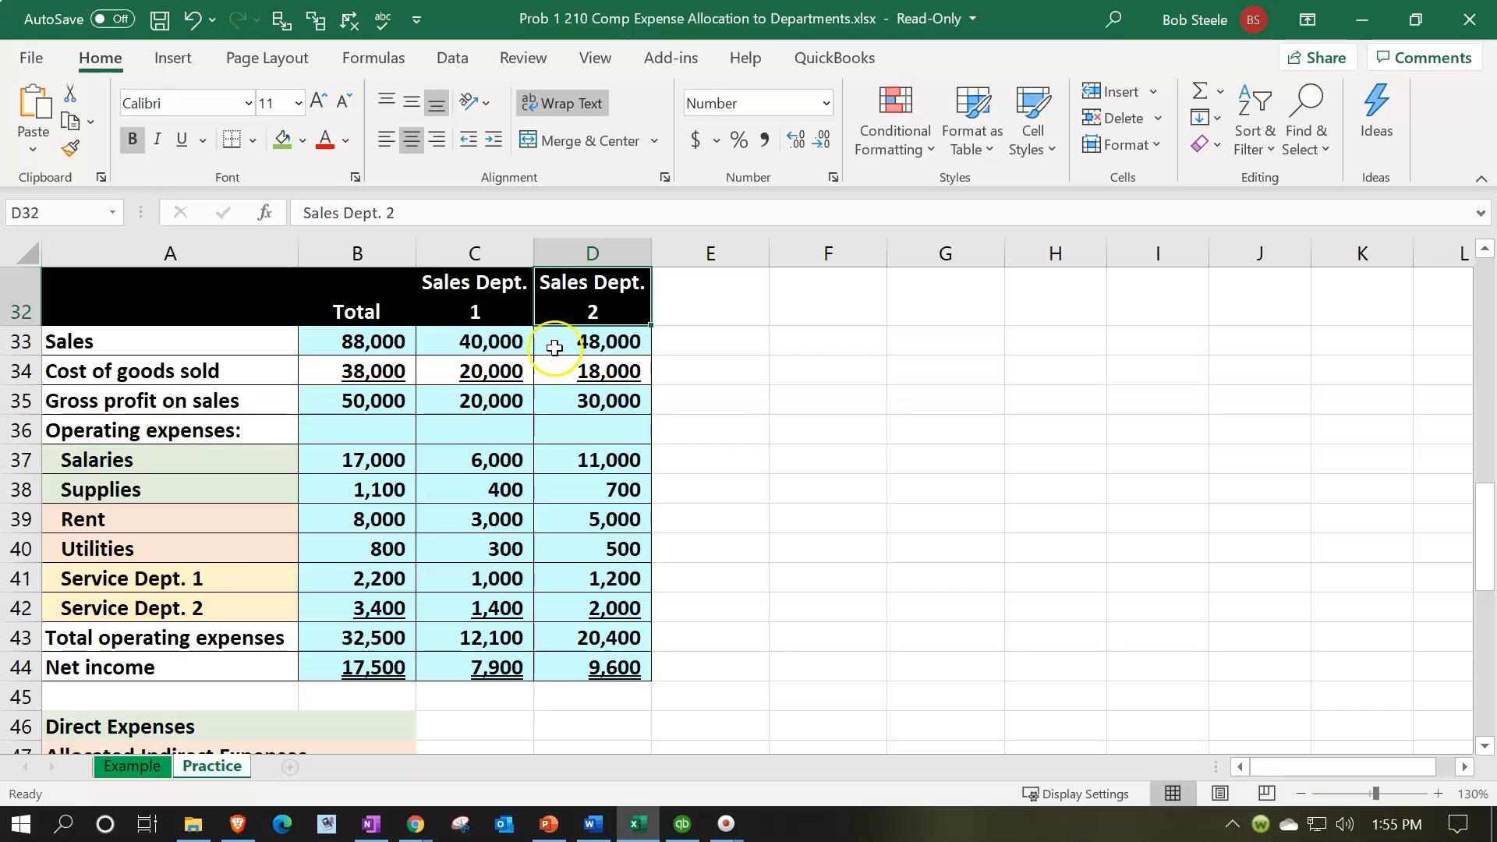
left_click(258, 570)
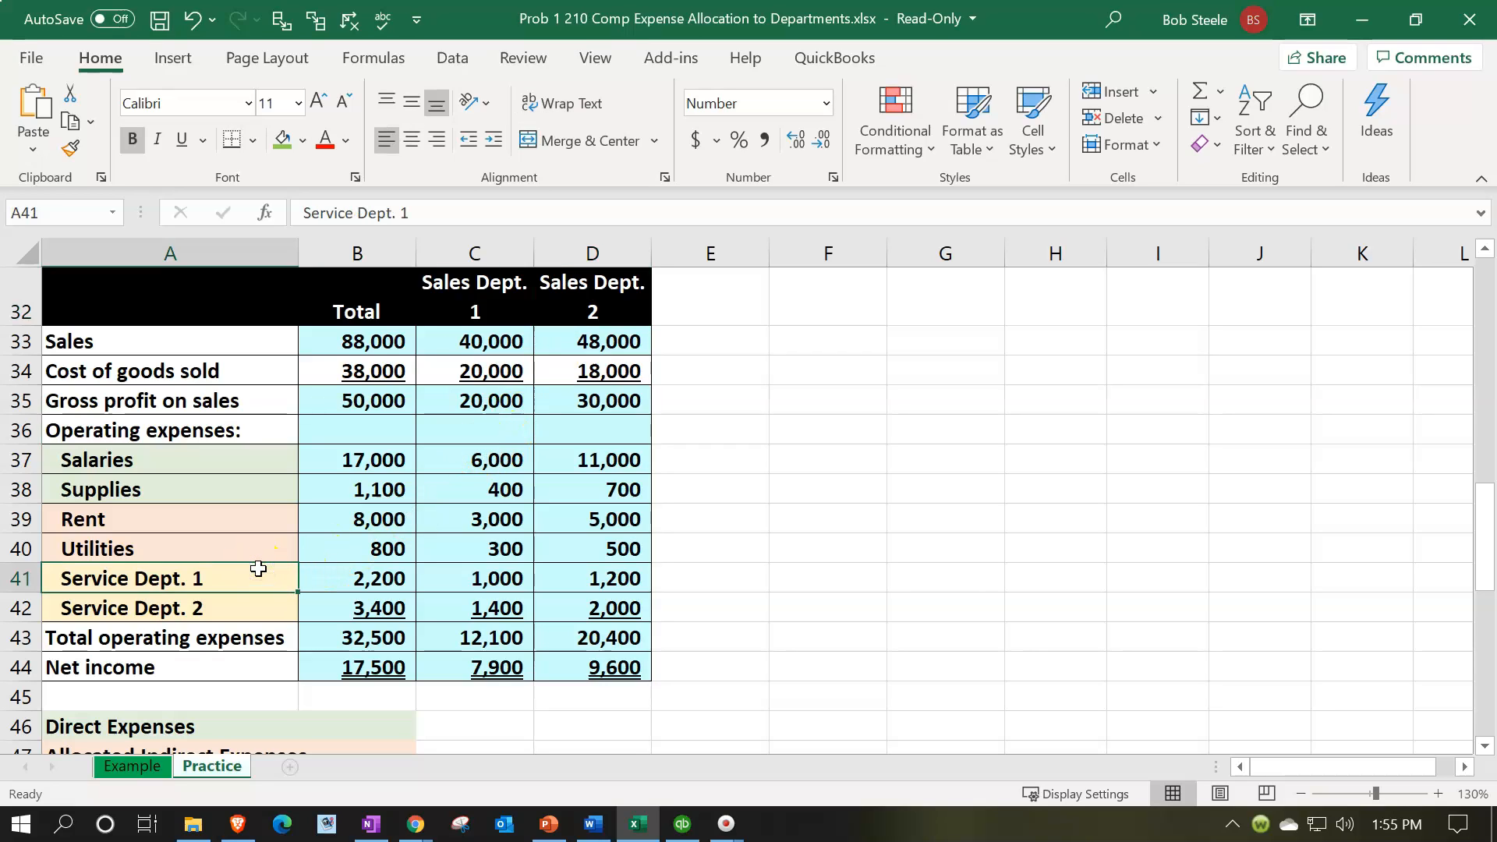
key("Down")
key("Up")
key("Down")
key("Up")
key("Down")
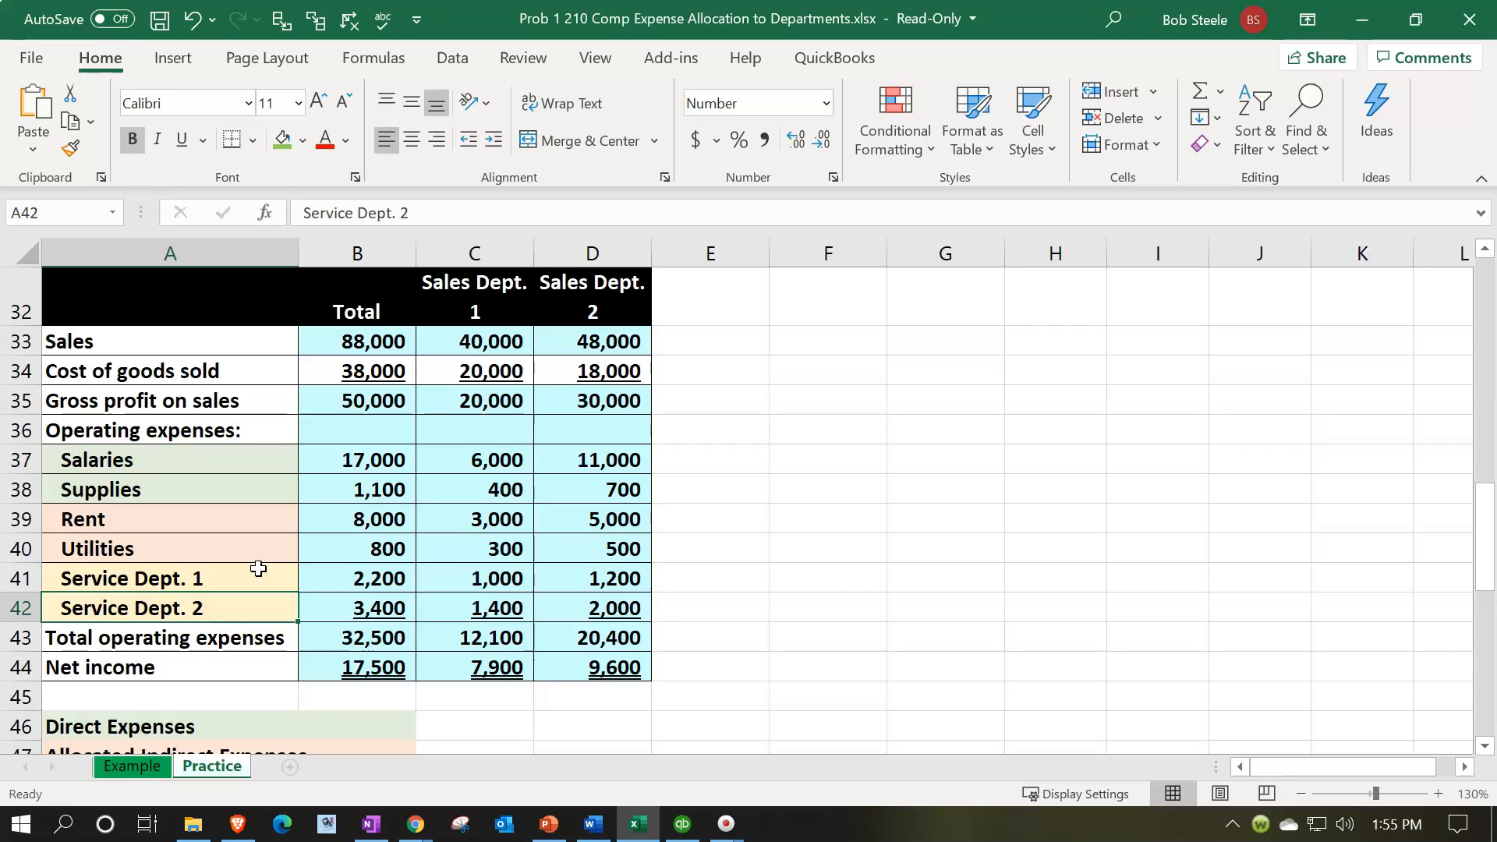
Review the income statement's direct, allocated indirect and service department expense rows in A37:A42.
key("Up")
key("Up")
key("Up")
key("Down")
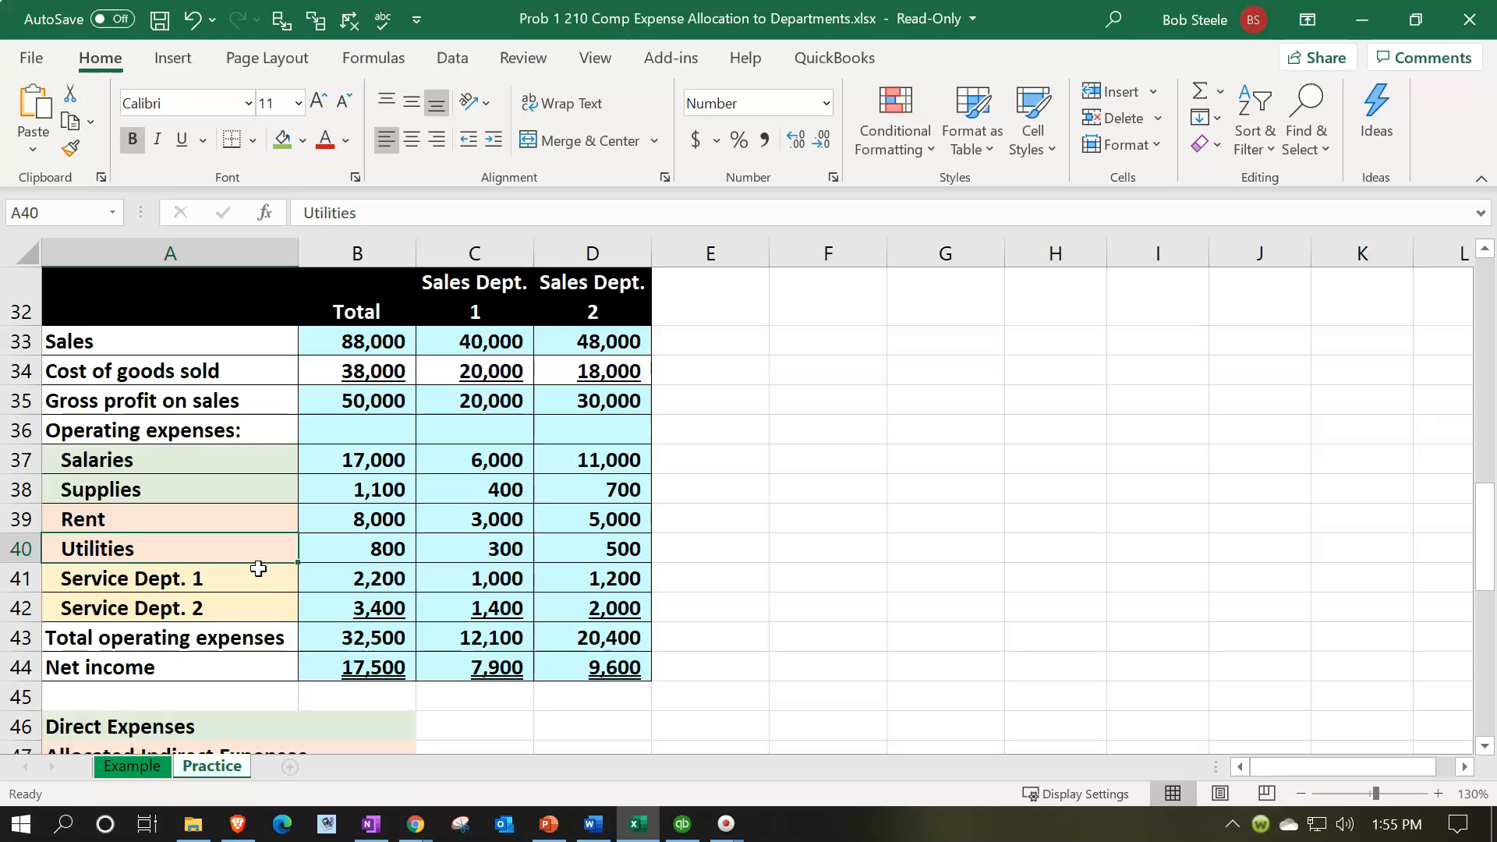
key("Up")
key("Up")
key("Up")
key("Down")
key("Down")
key("Down")
key("Down")
key("Down")
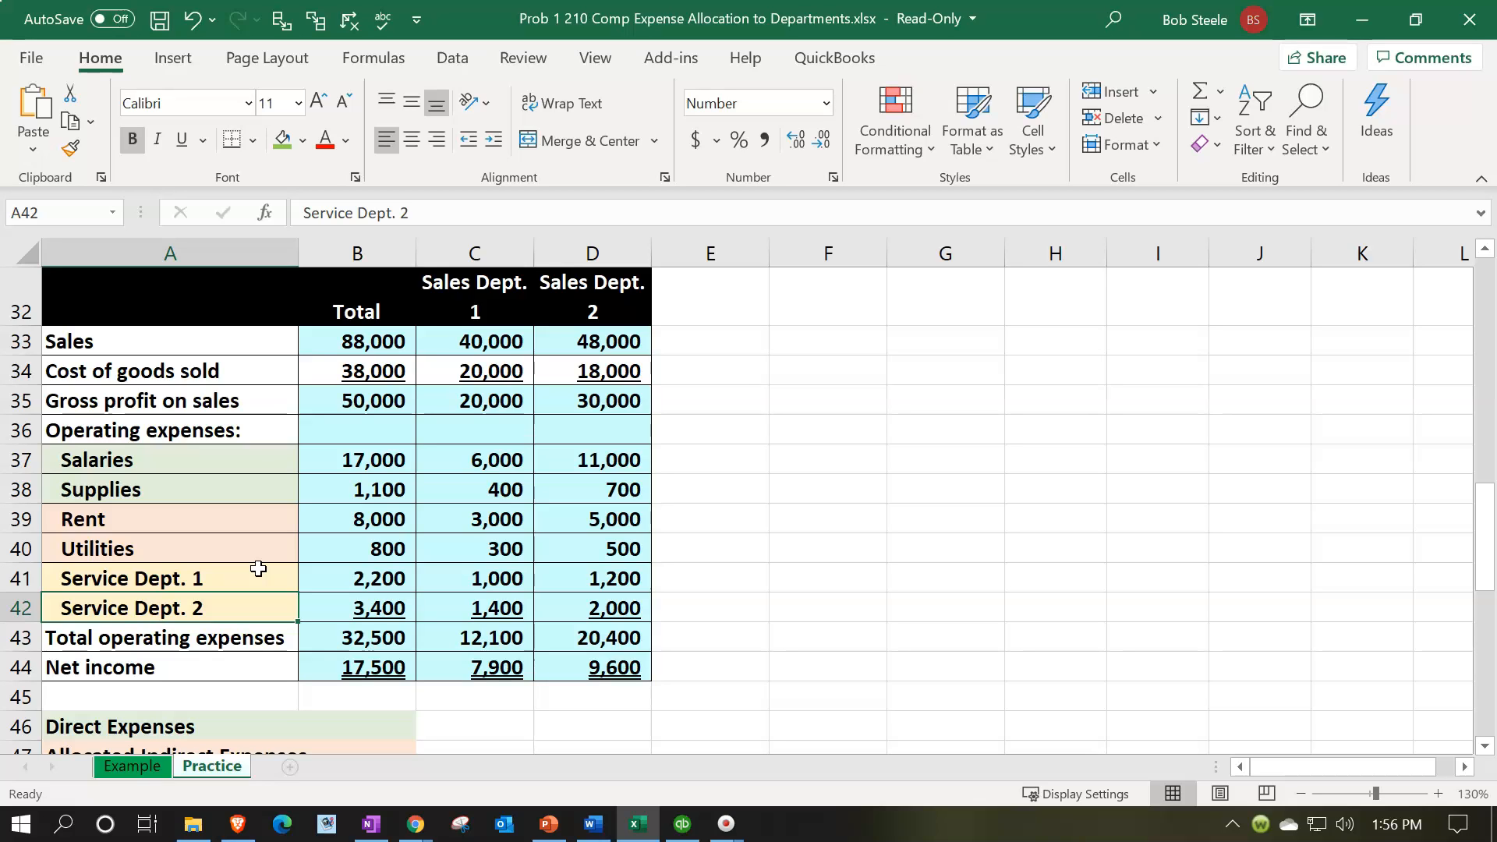
Compare the income statement's Service Dept. 1 and 2 expenses with the service departments' costs in D4:E10 and their allocation in D11:E12.
scroll(464, 596, "up", 10)
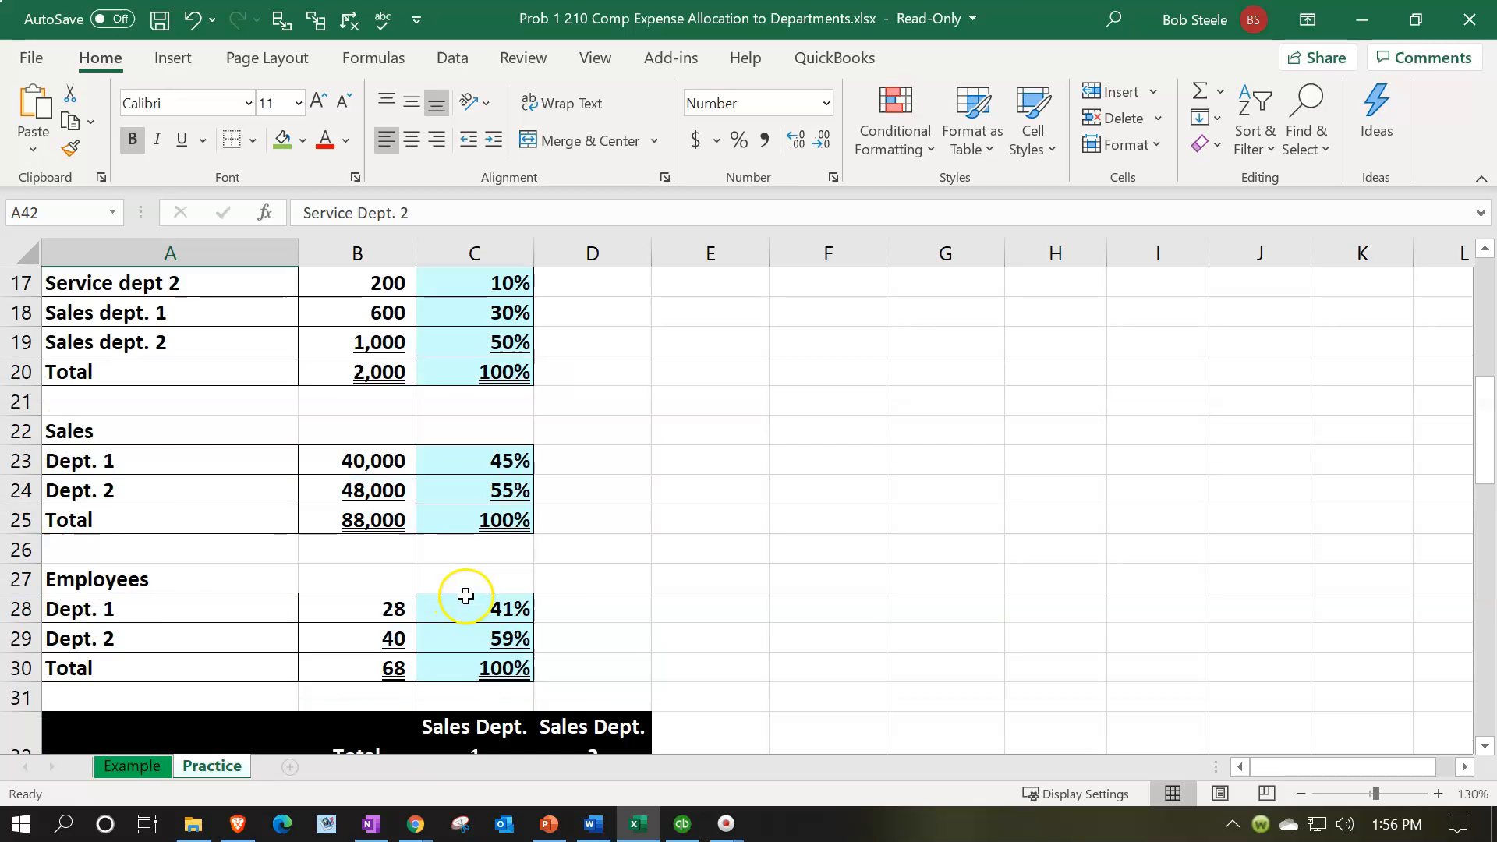
left_click_drag(574, 405, 722, 579)
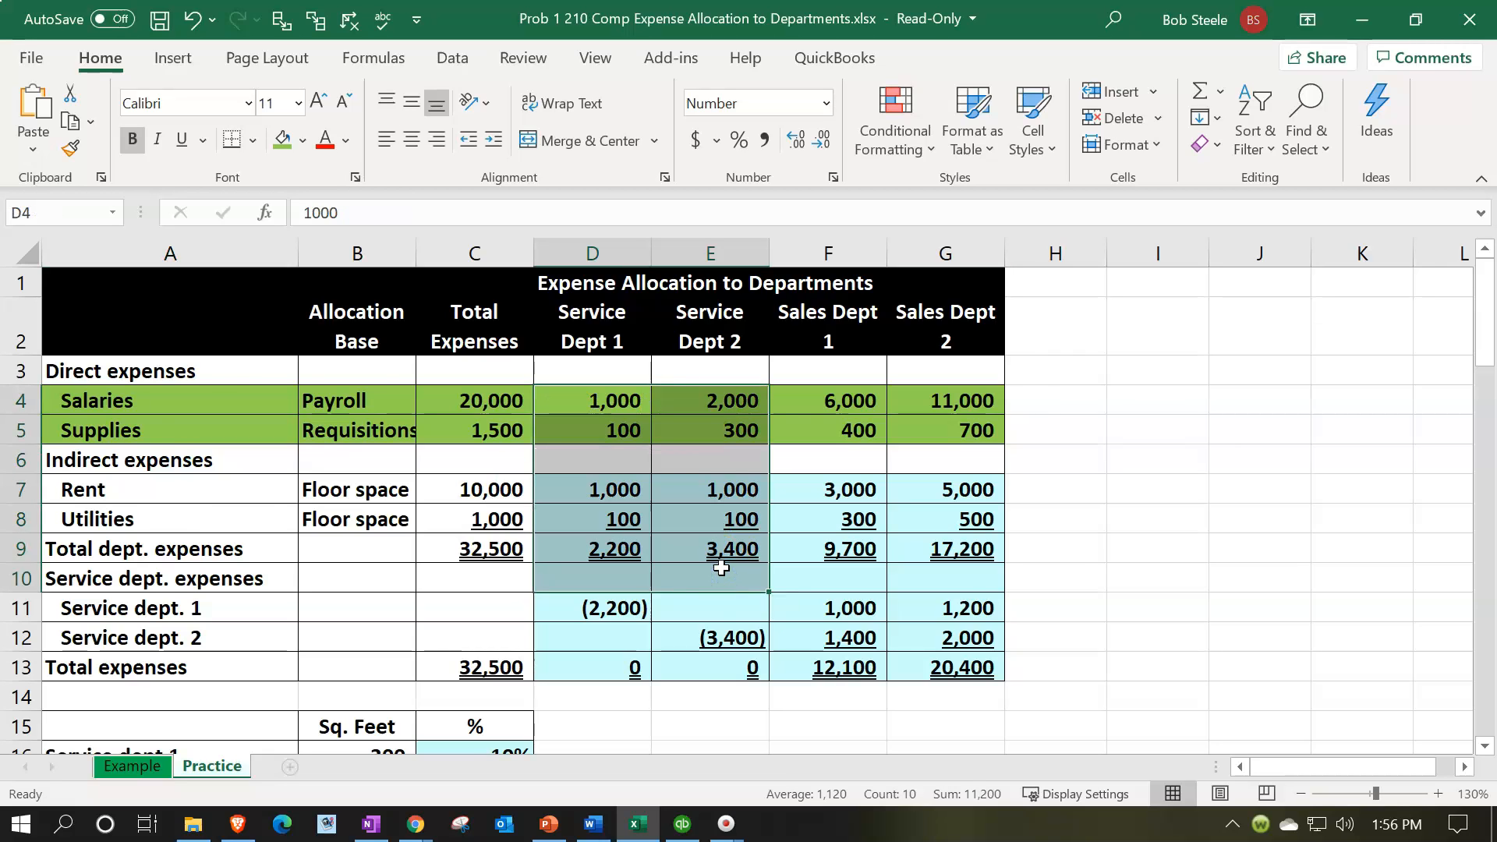
scroll(722, 579, "down", 8)
scroll(722, 568, "down", 2)
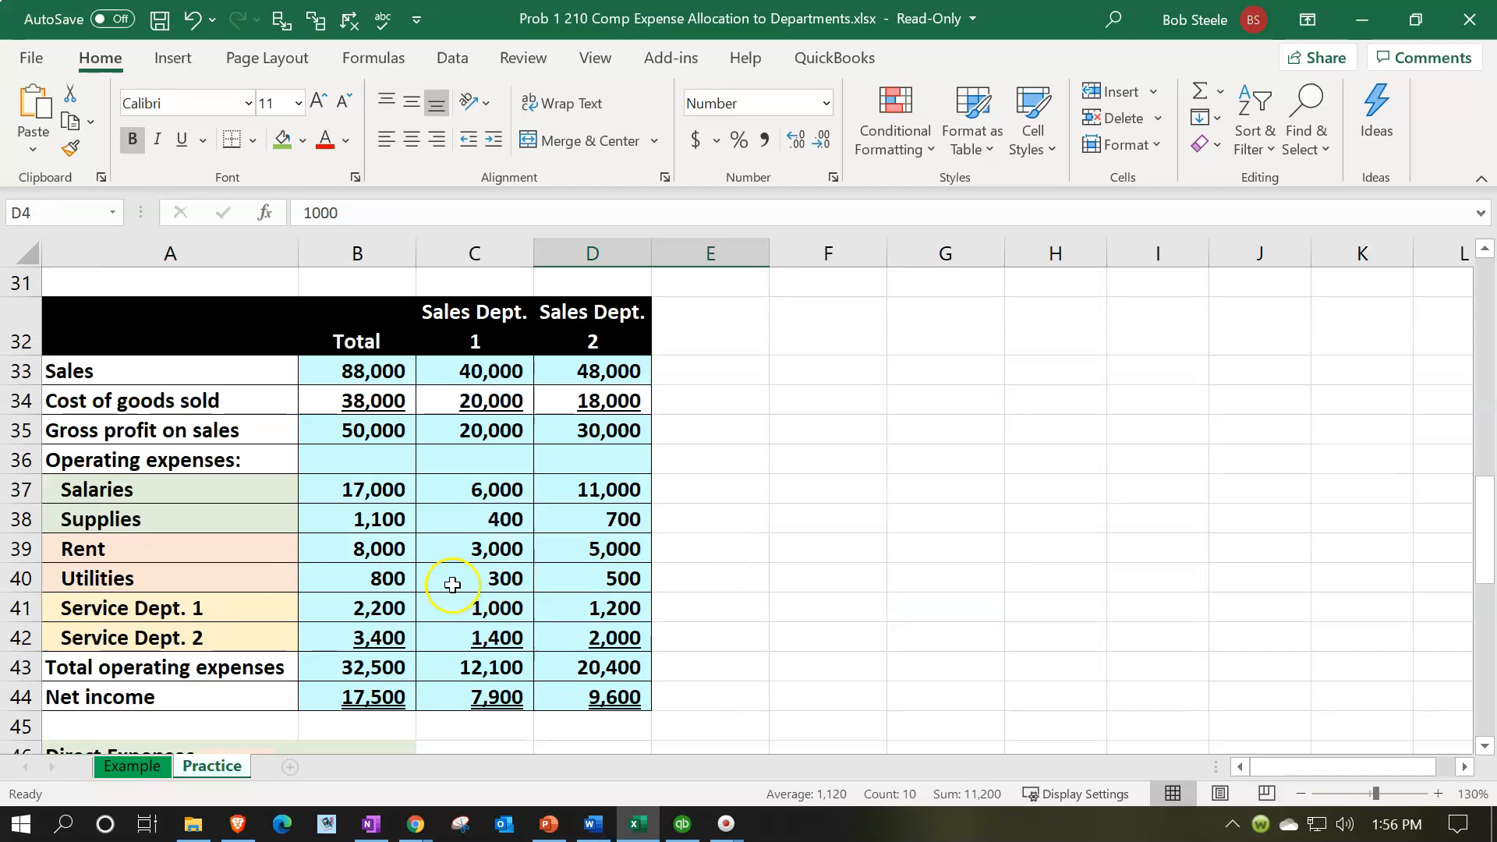
left_click(279, 603)
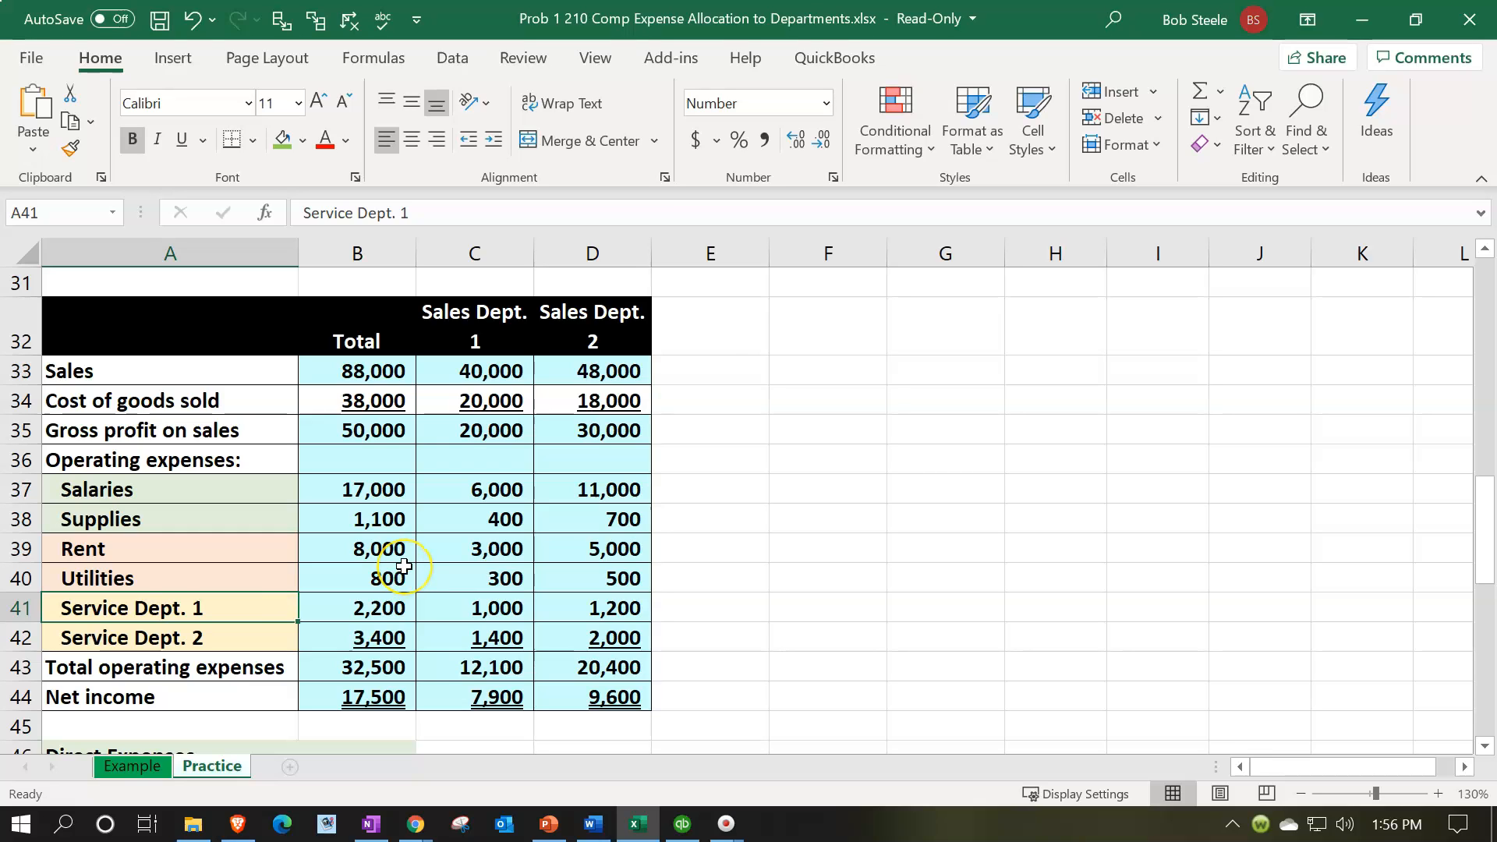
scroll(403, 566, "up", 9)
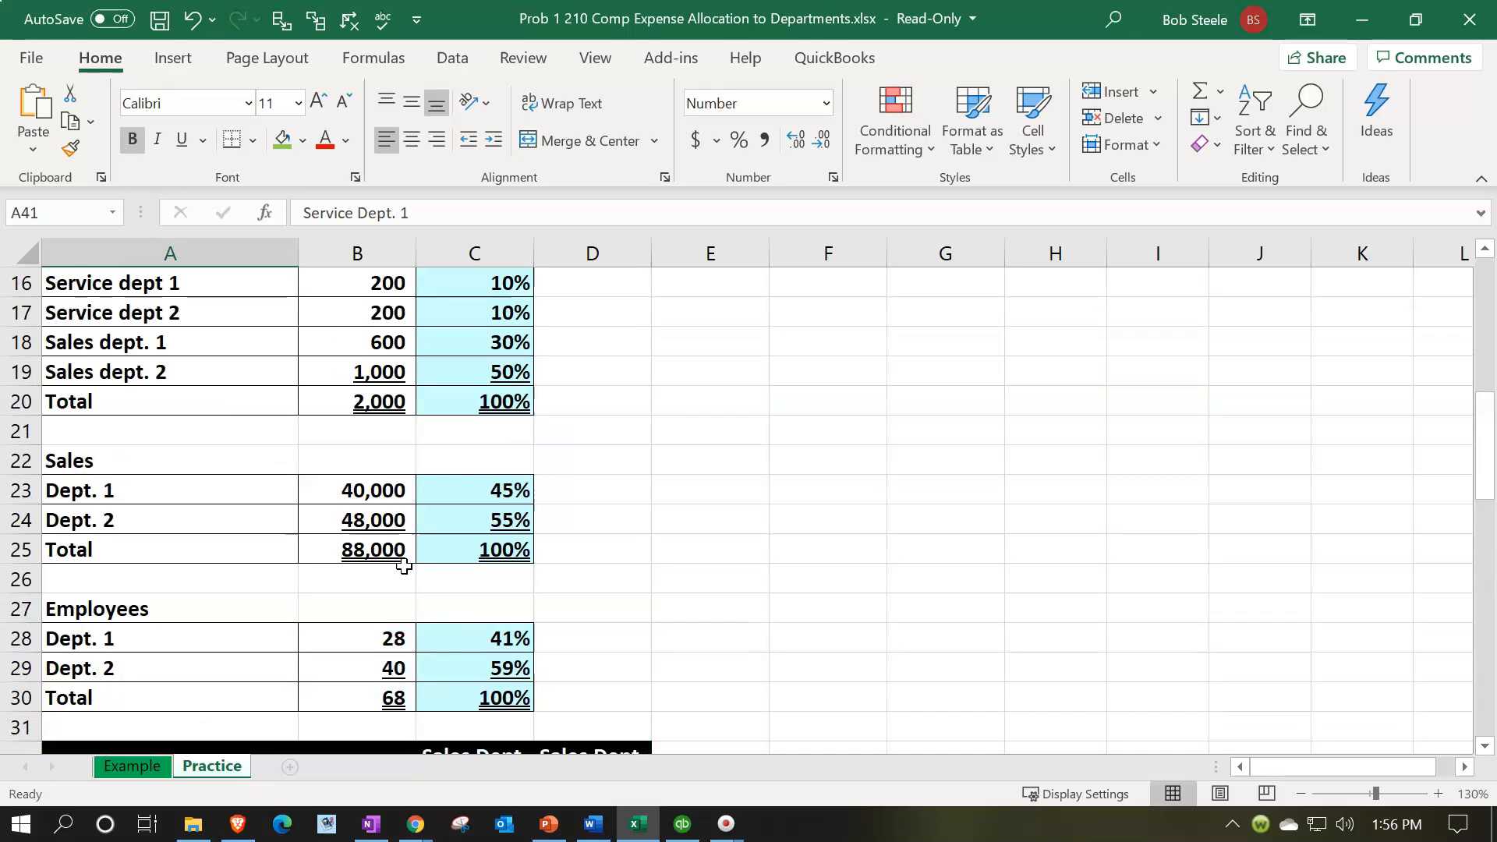
left_click_drag(612, 488, 675, 506)
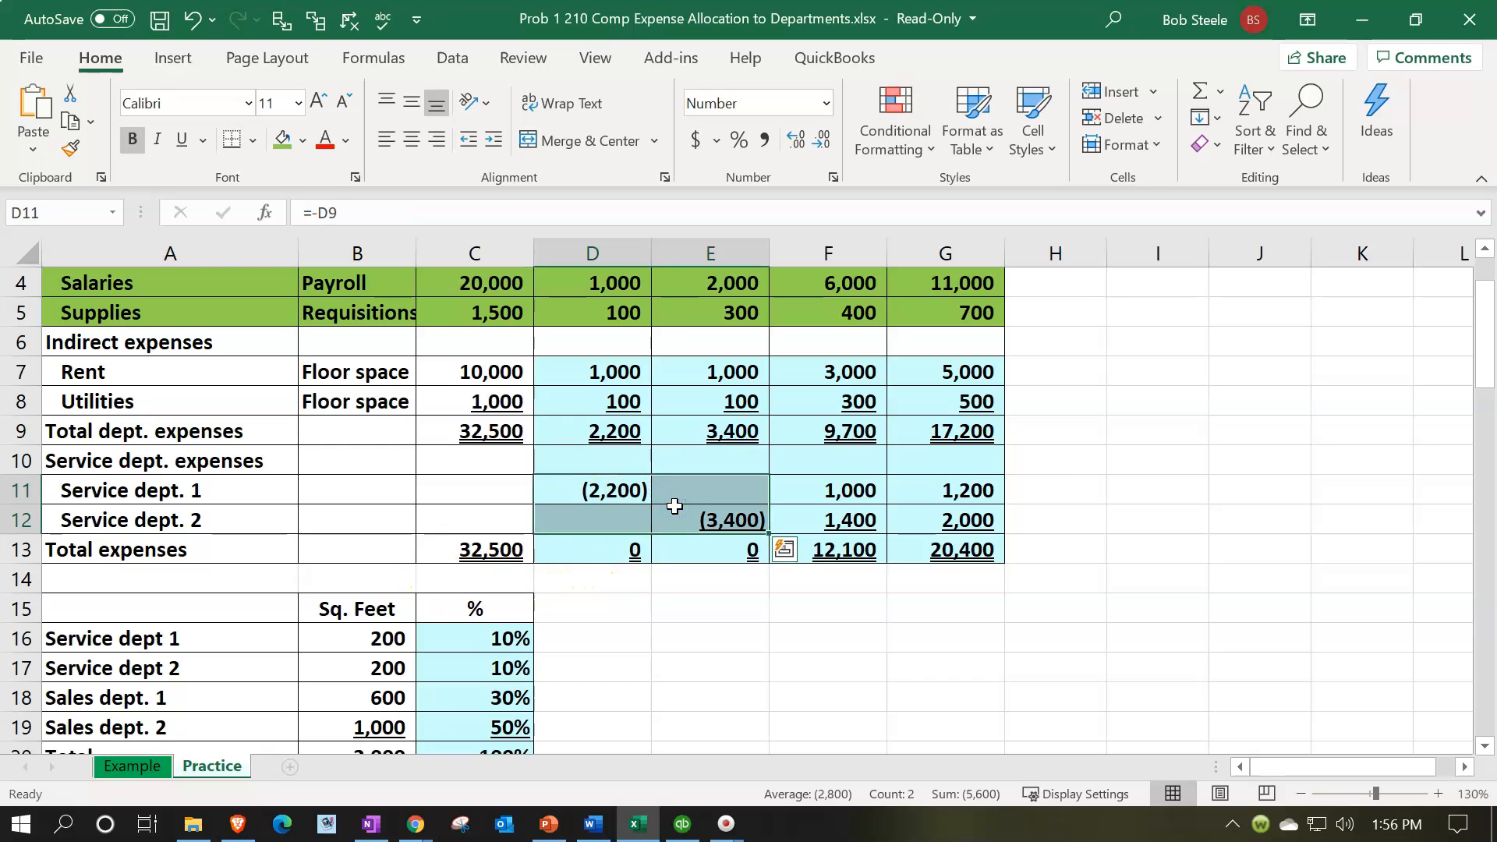
Switch to QuickBooks.
left_click(682, 824)
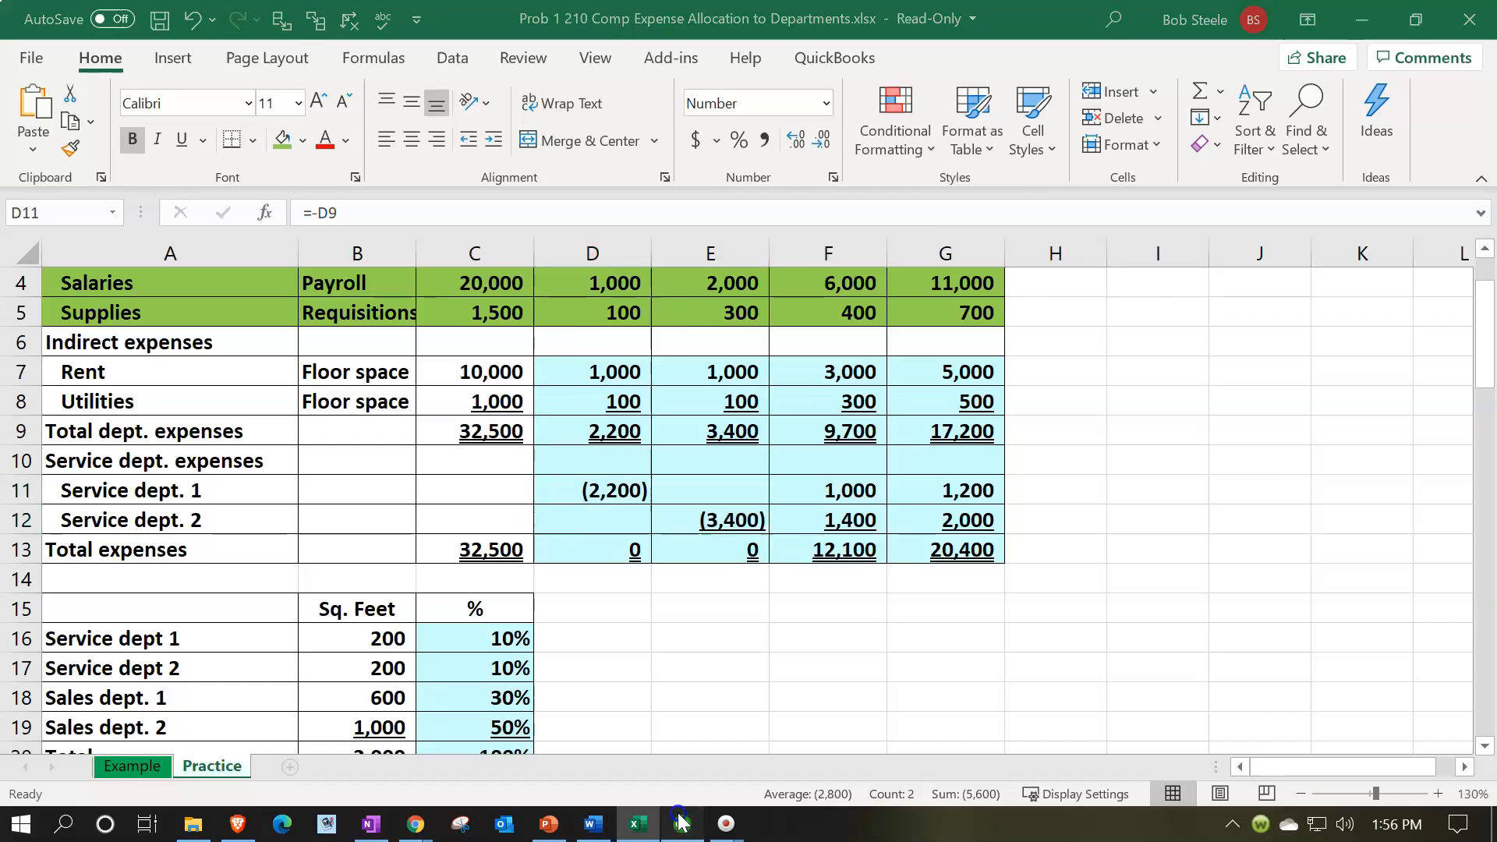